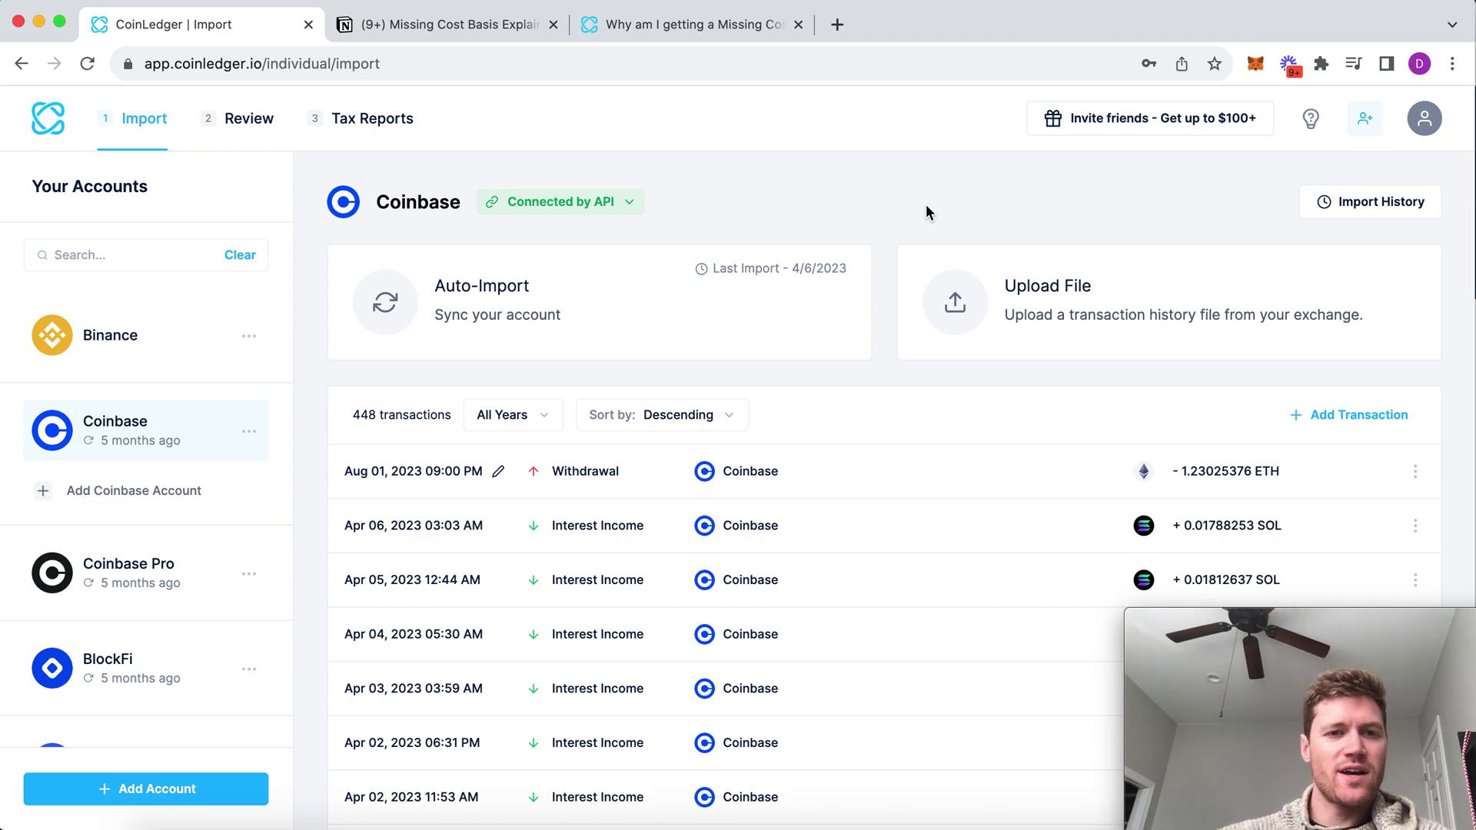
Step: Look over the missing cost basis help article, then return to the CoinLedger import page
click(712, 28)
click(611, 280)
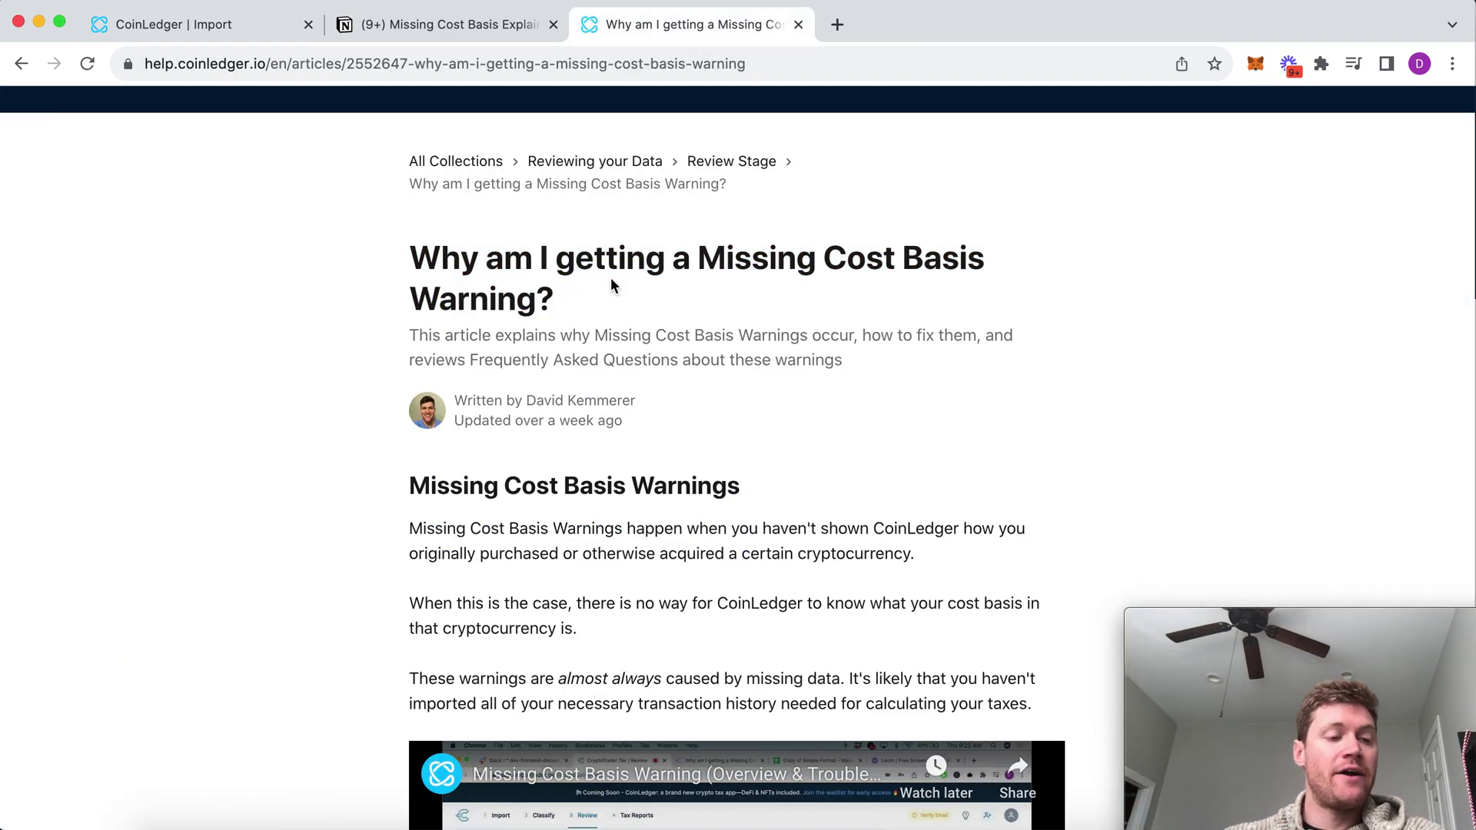
click(239, 23)
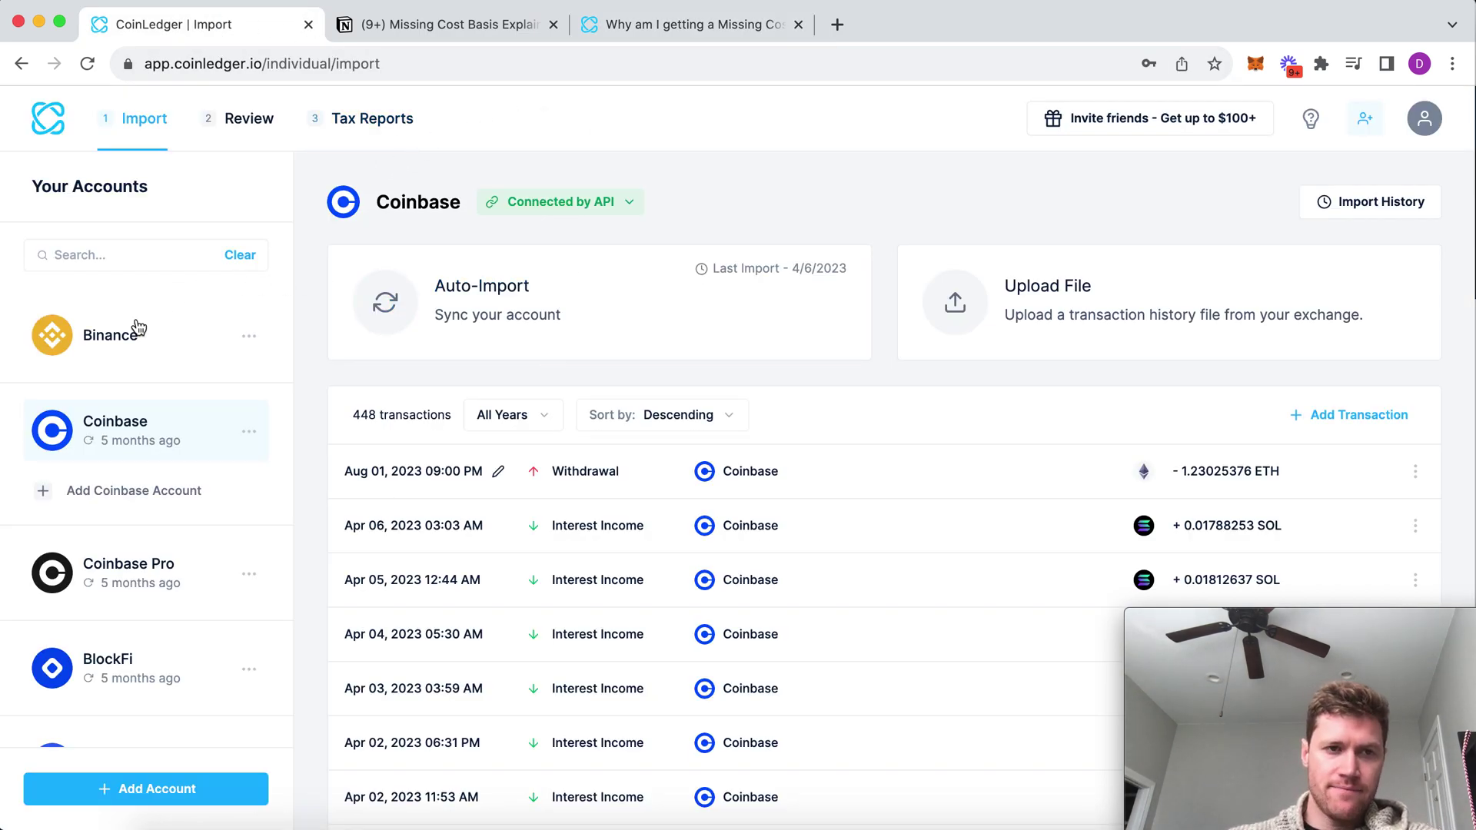
scroll(133, 413, down, 5)
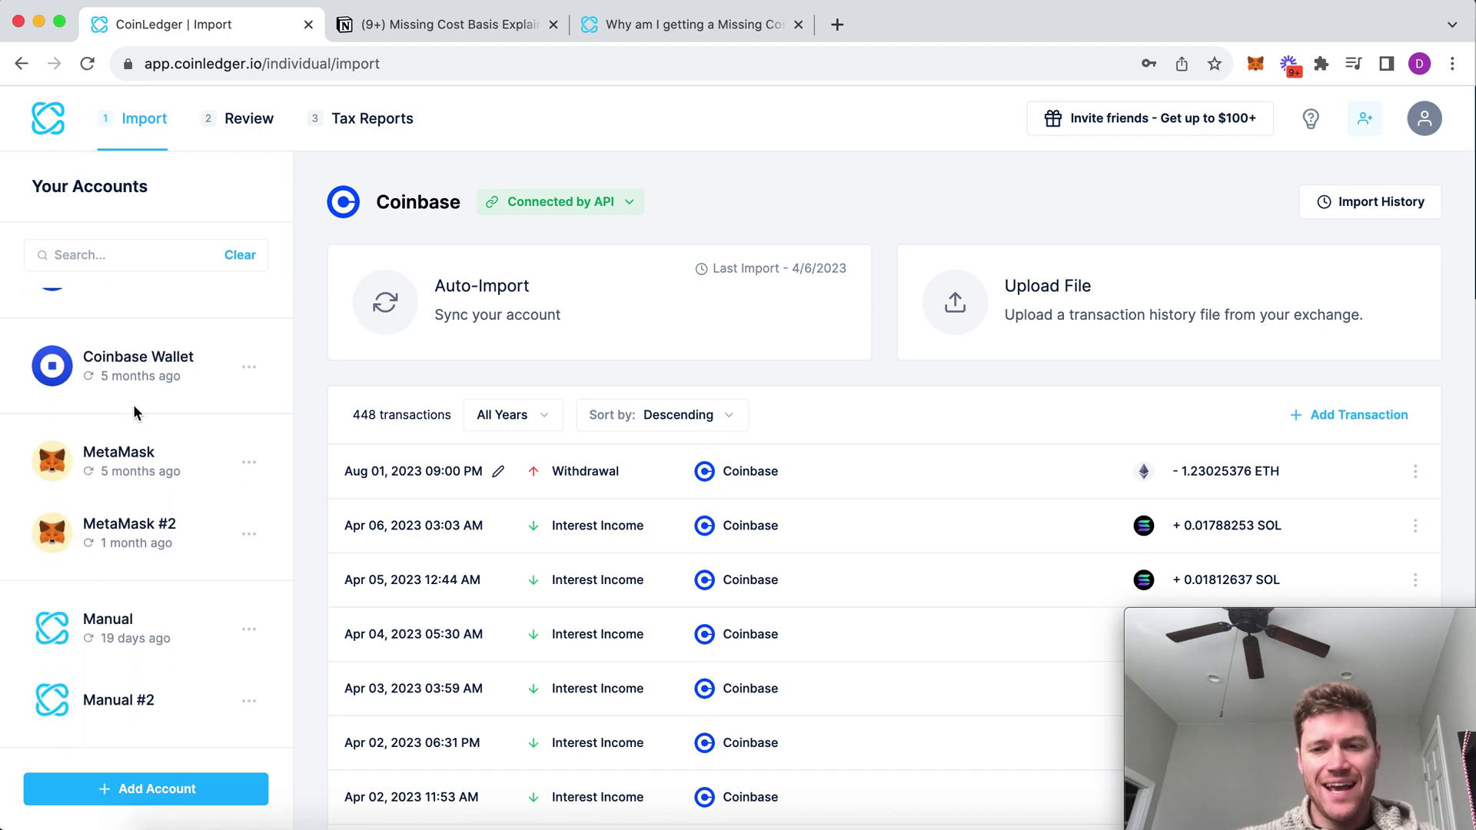
scroll(146, 419, up, 5)
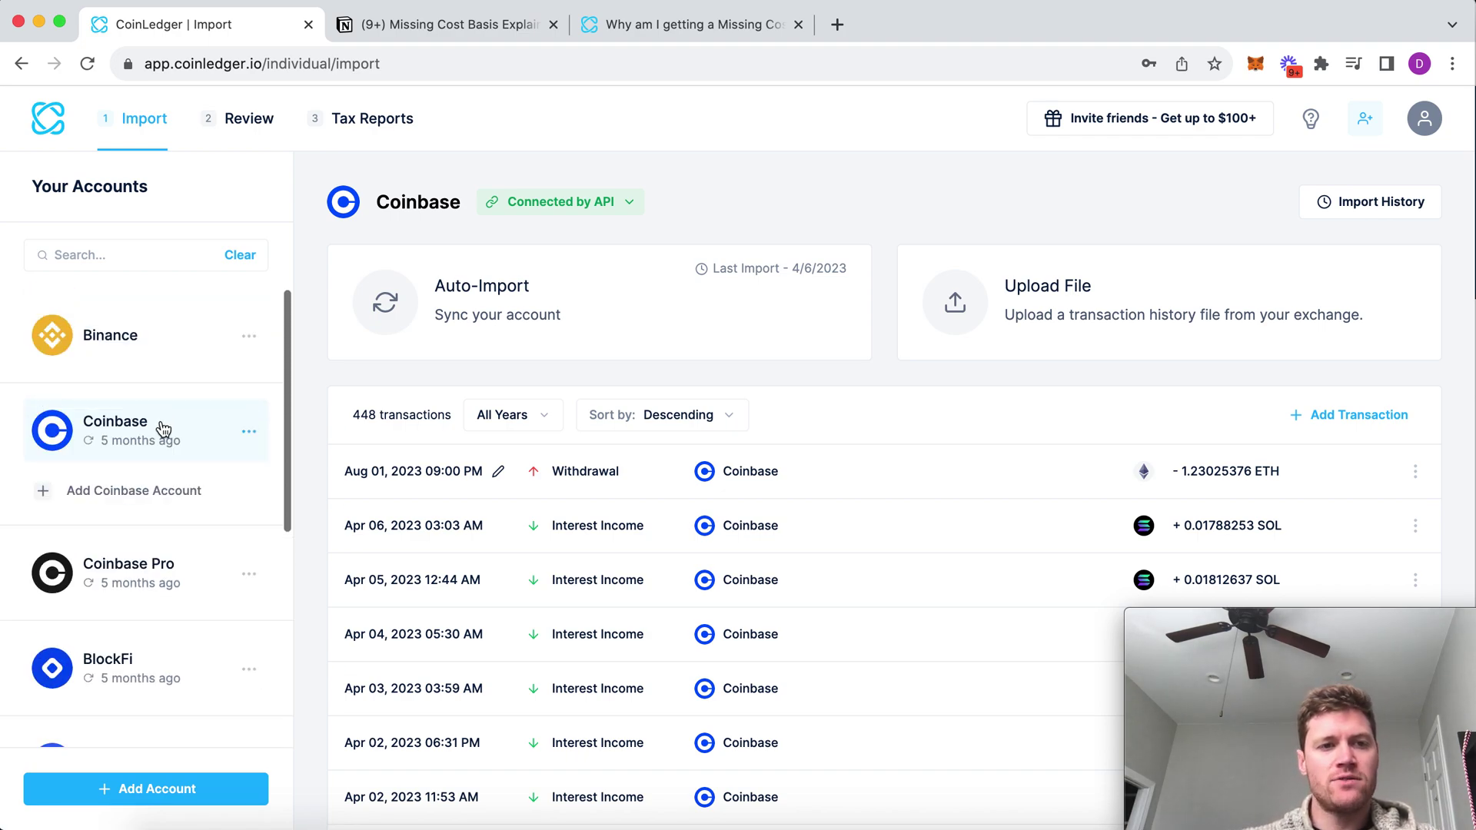
Step: Browse the Coinbase Pro account's transactions and the Review page, then go back to Import
click(222, 553)
scroll(121, 454, down, 1)
scroll(121, 453, down, 4)
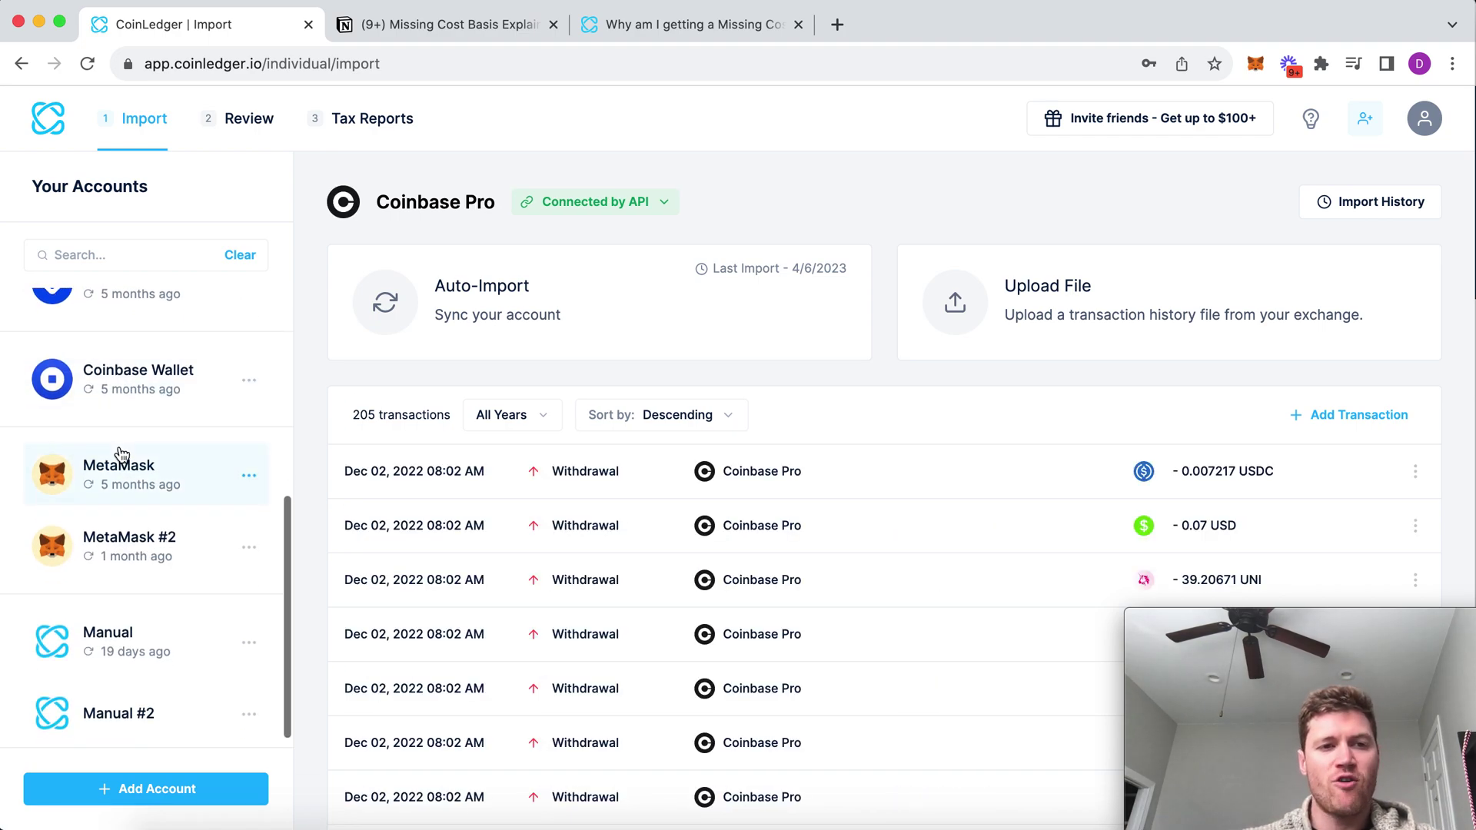
scroll(123, 470, up, 5)
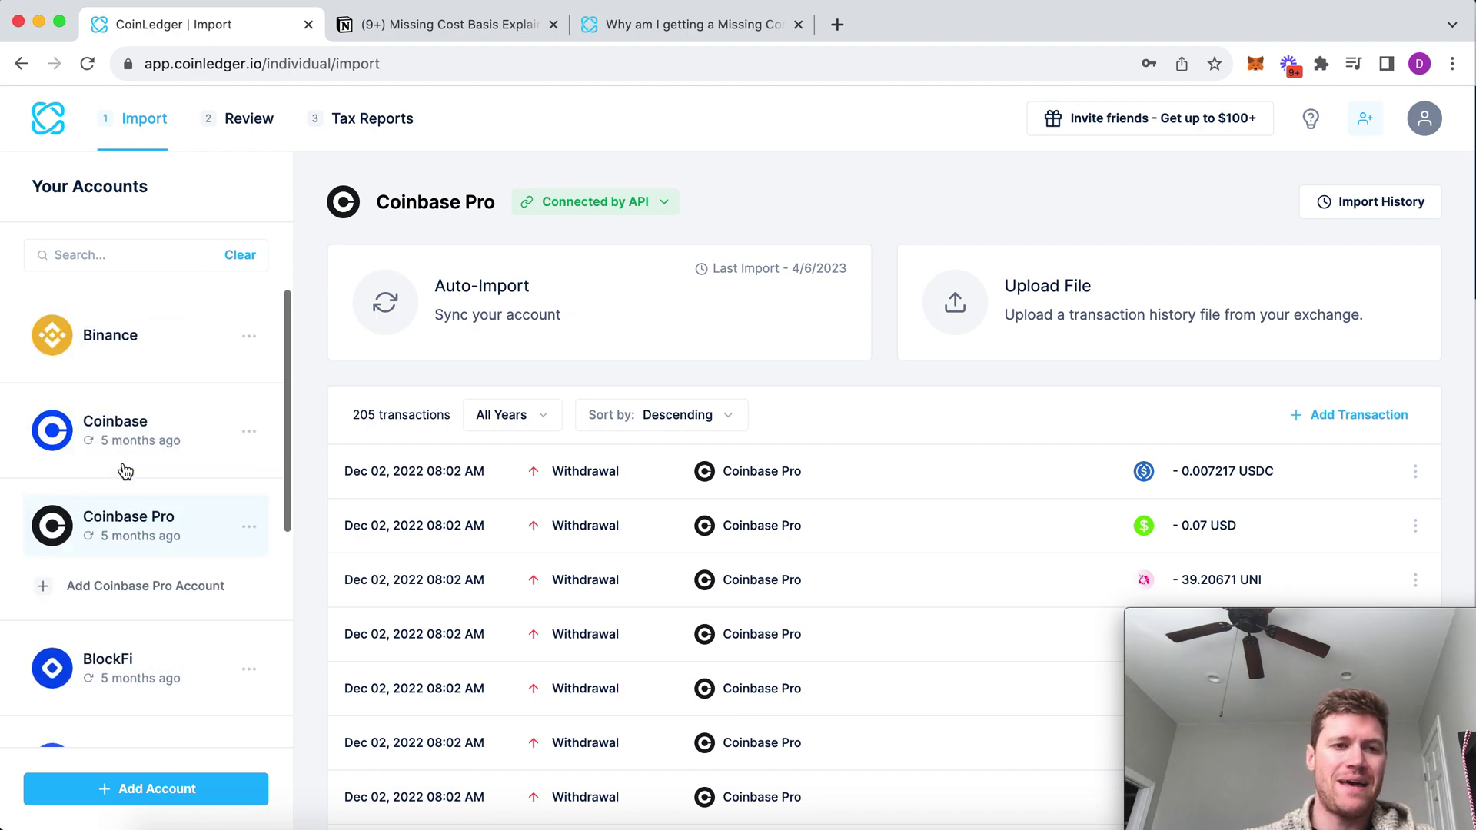
click(269, 123)
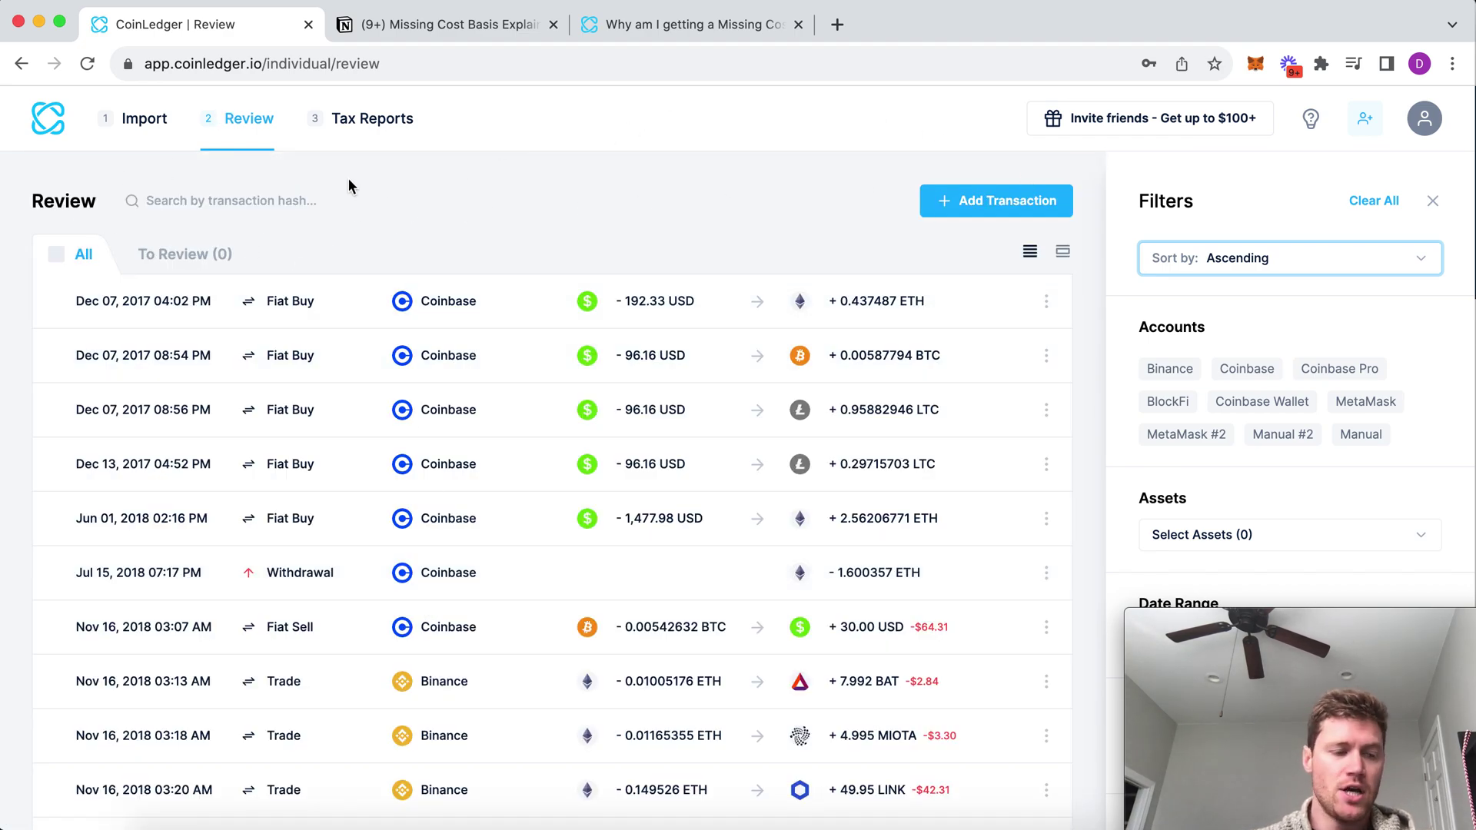
click(135, 129)
Step: Open the Manual #2 account and start adding a single transaction by hand
scroll(146, 527, down, 5)
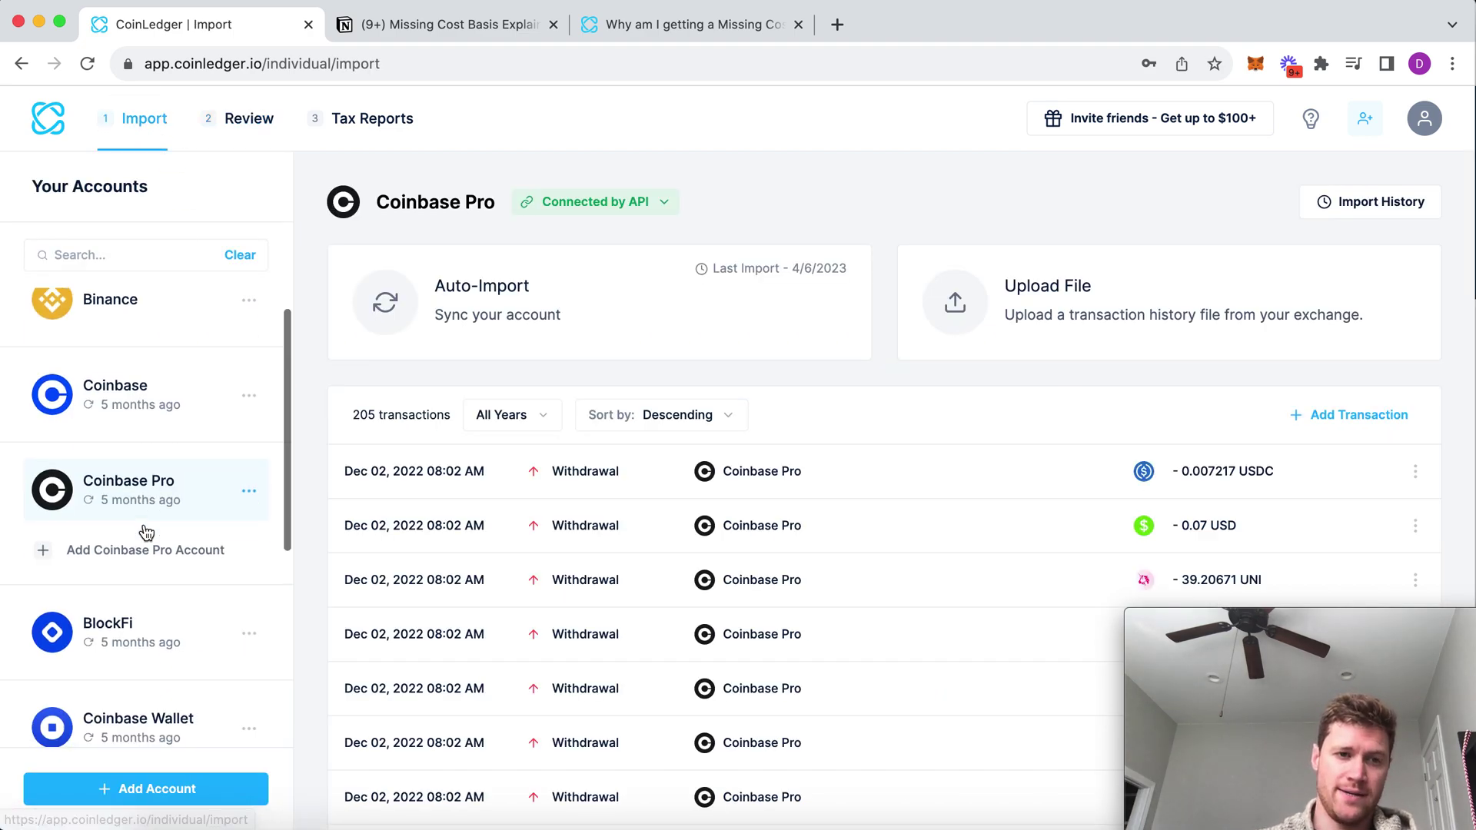
click(144, 715)
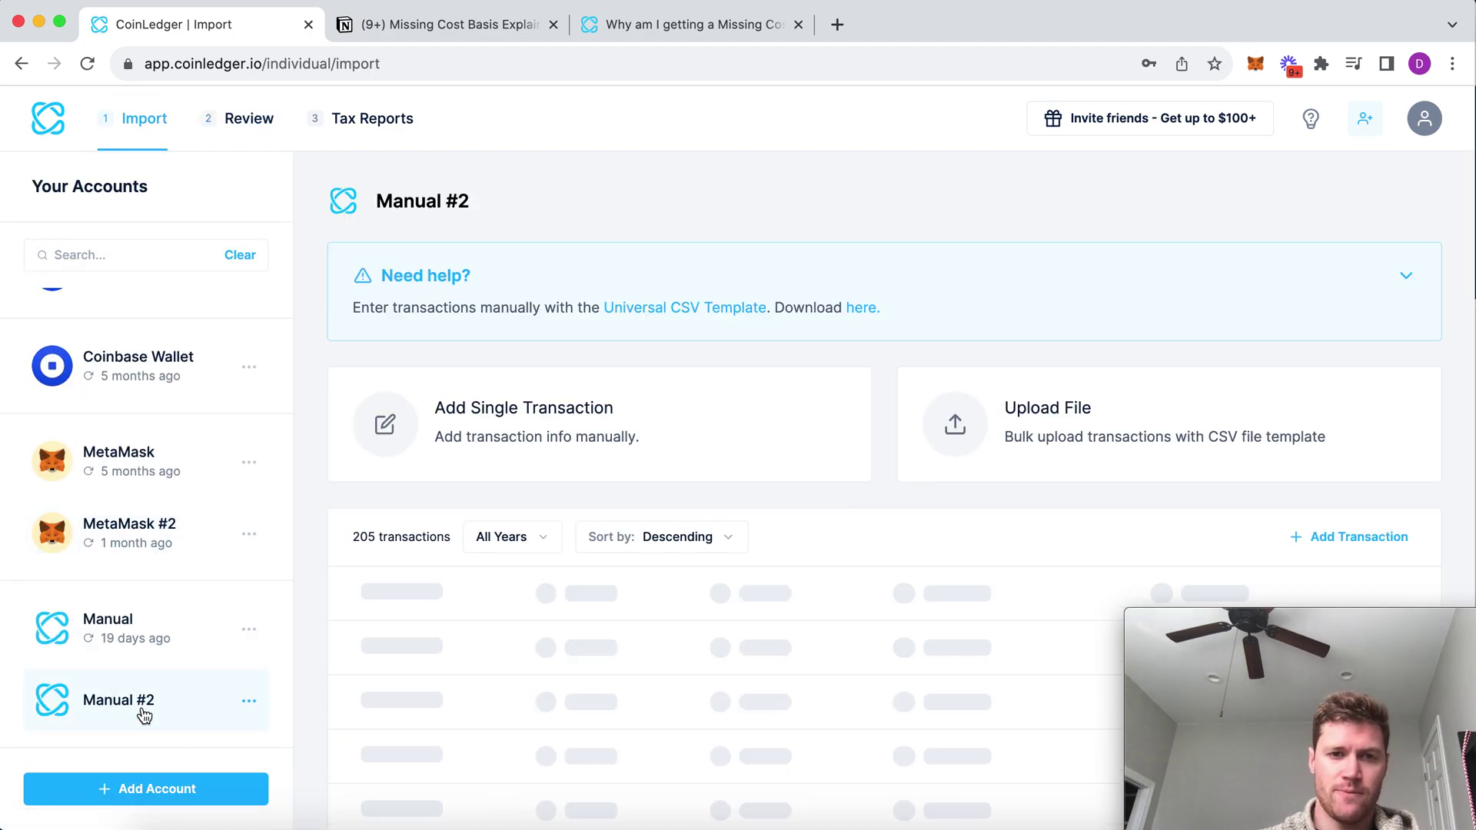
click(612, 420)
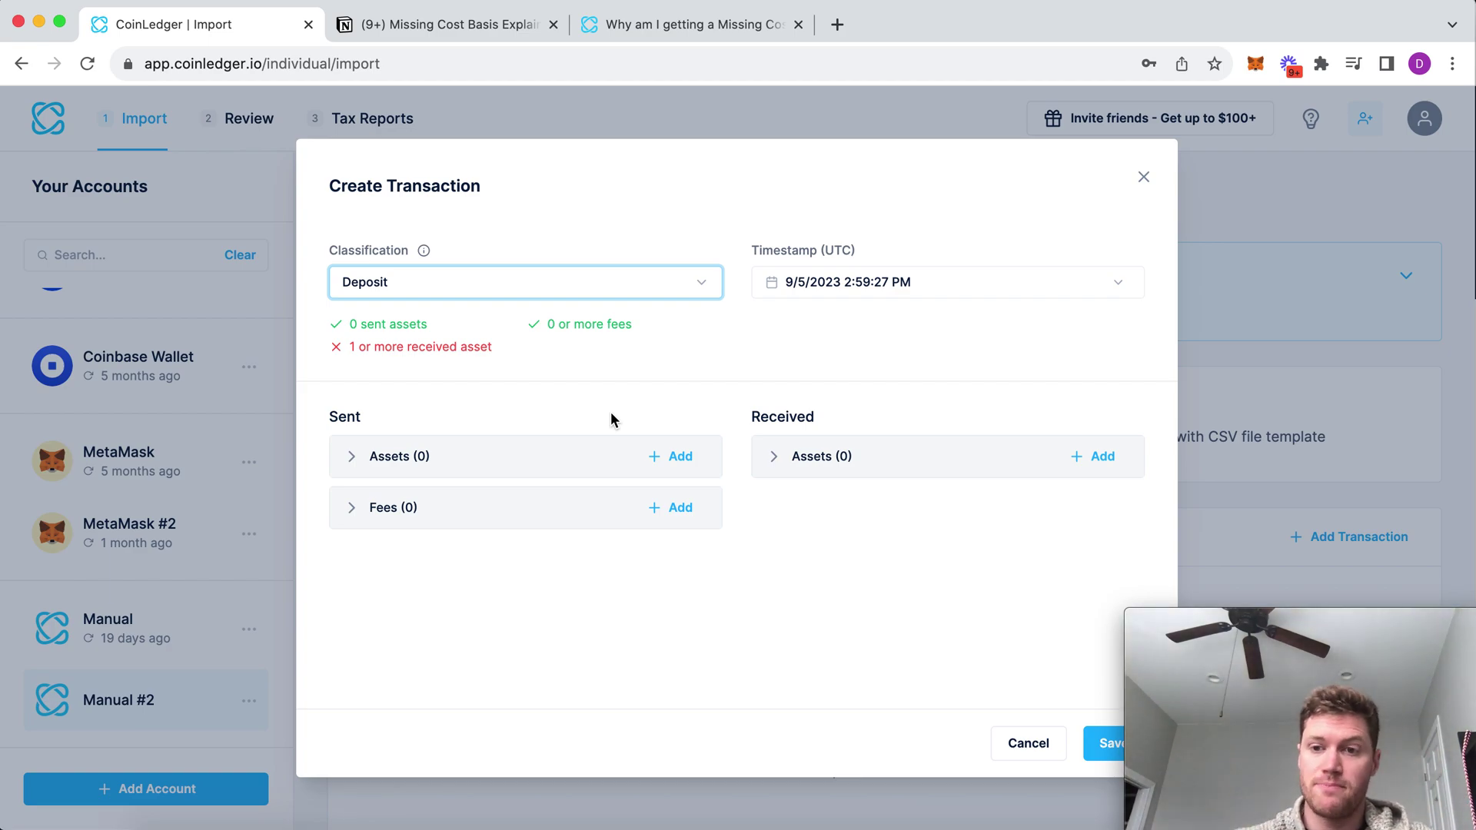
Step: Classify the new transaction as a Trade sending 50 ETH
click(470, 292)
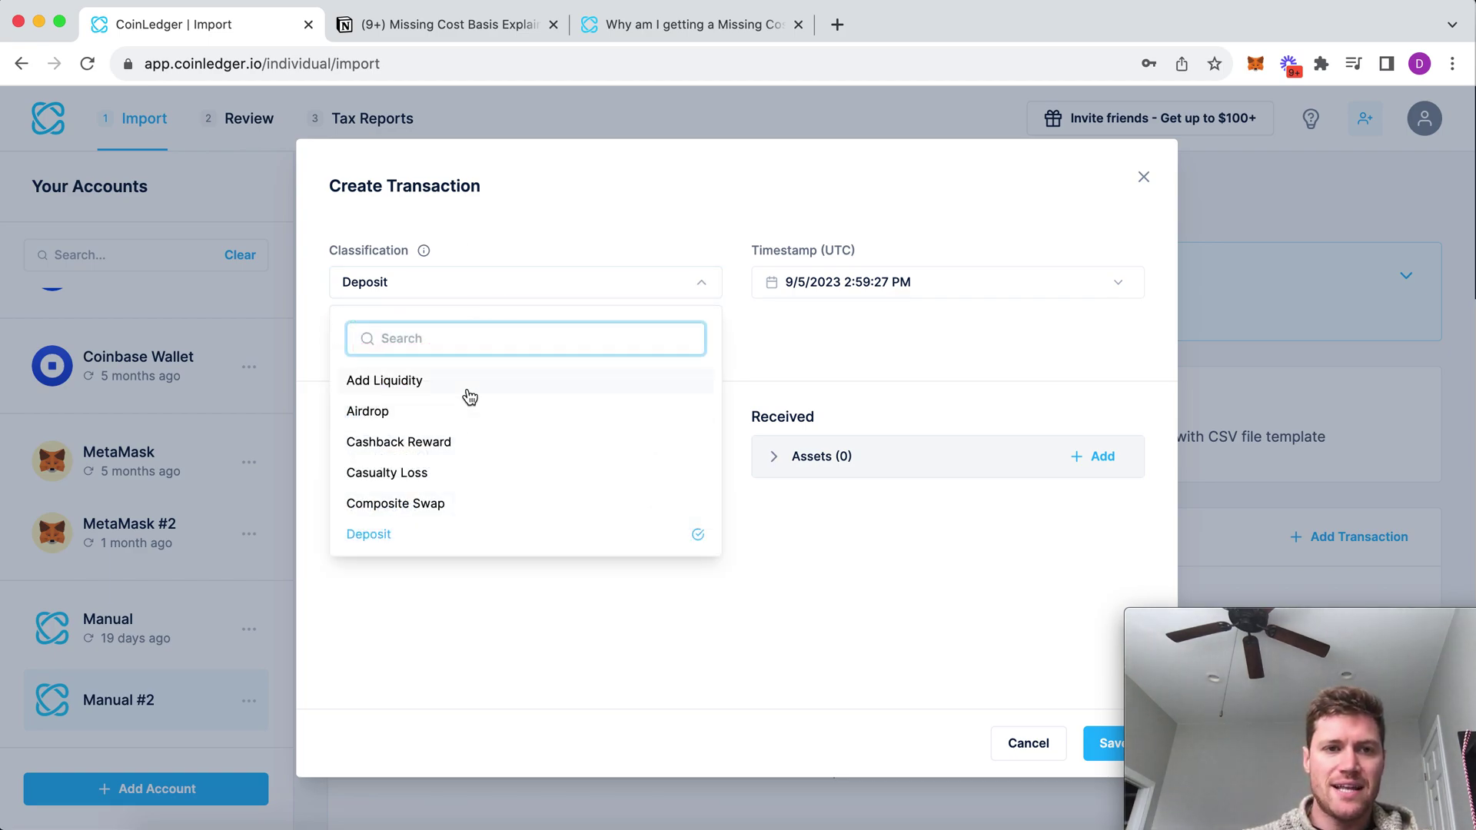
text(trade)
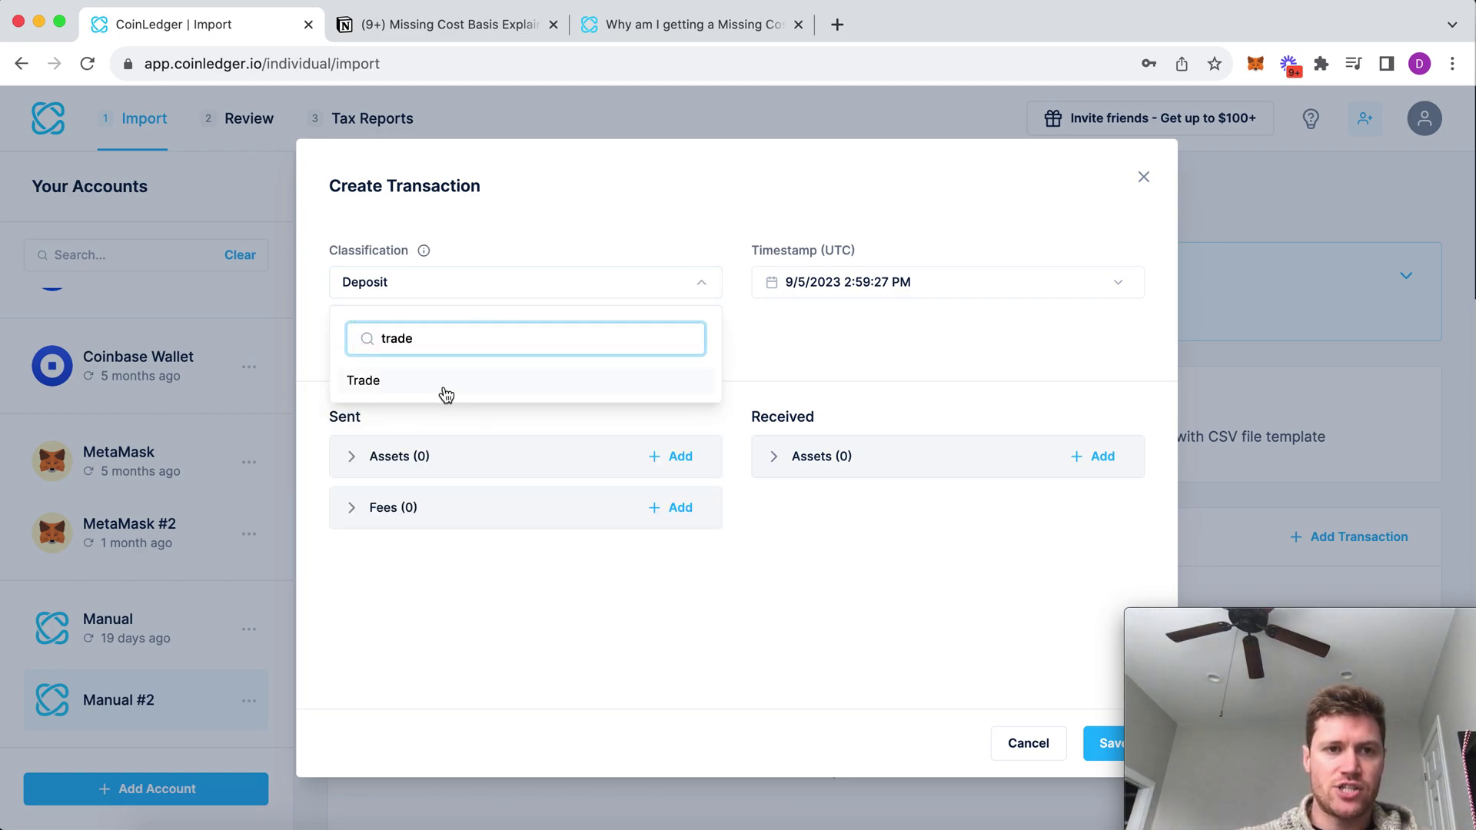
click(445, 392)
click(390, 458)
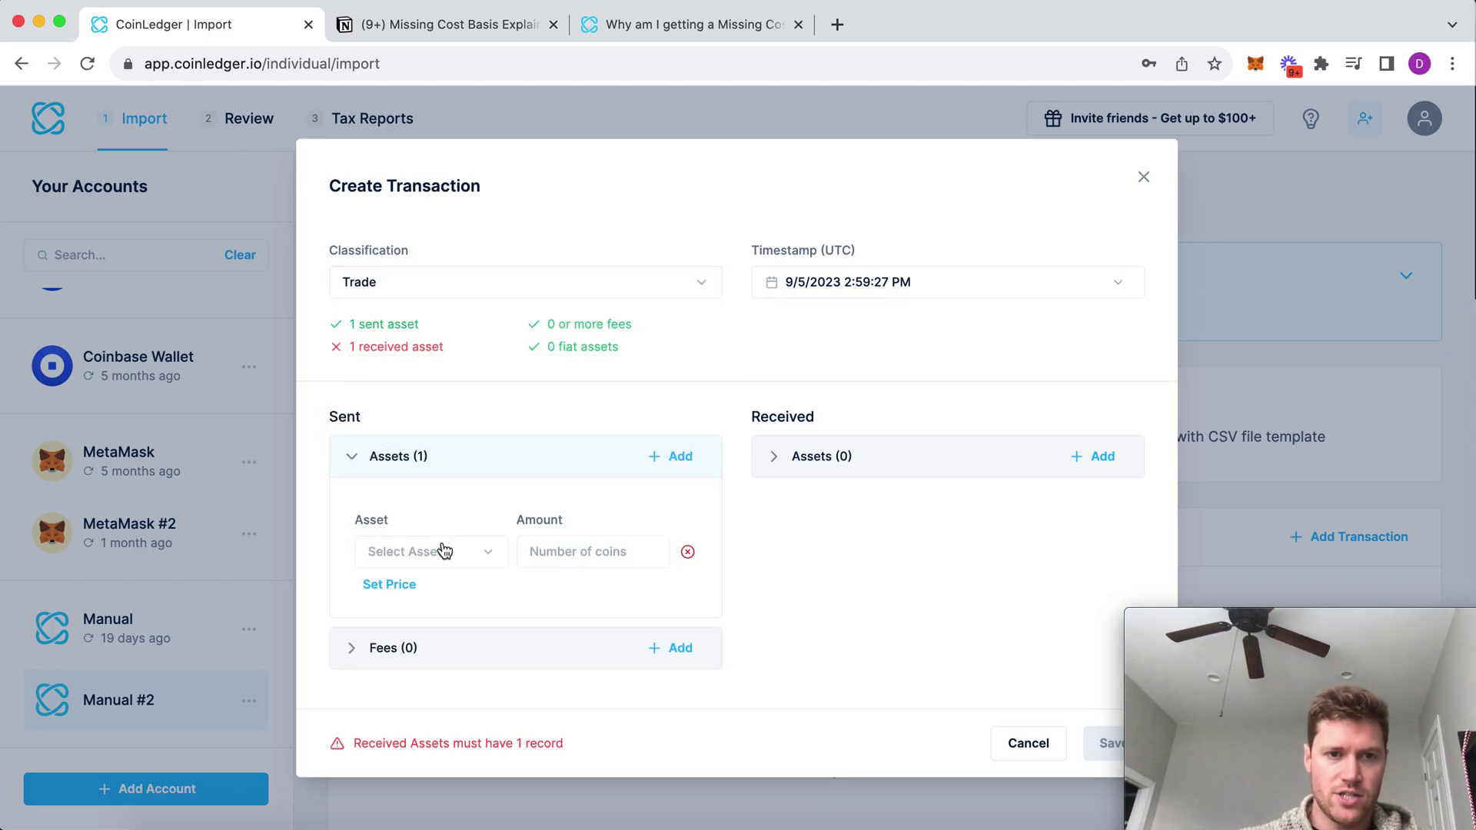
click(438, 552)
text(e)
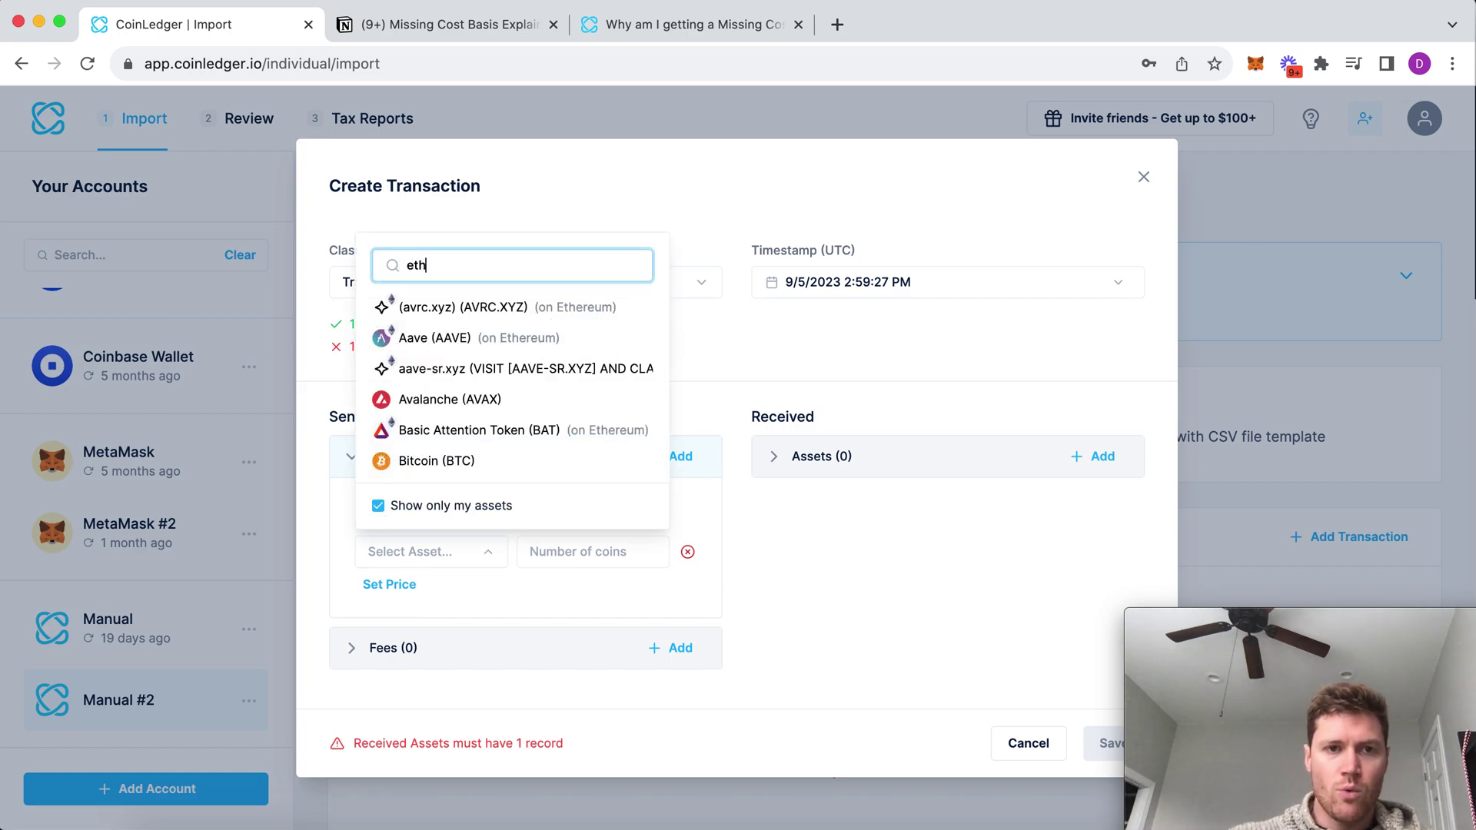
text(th)
click(467, 367)
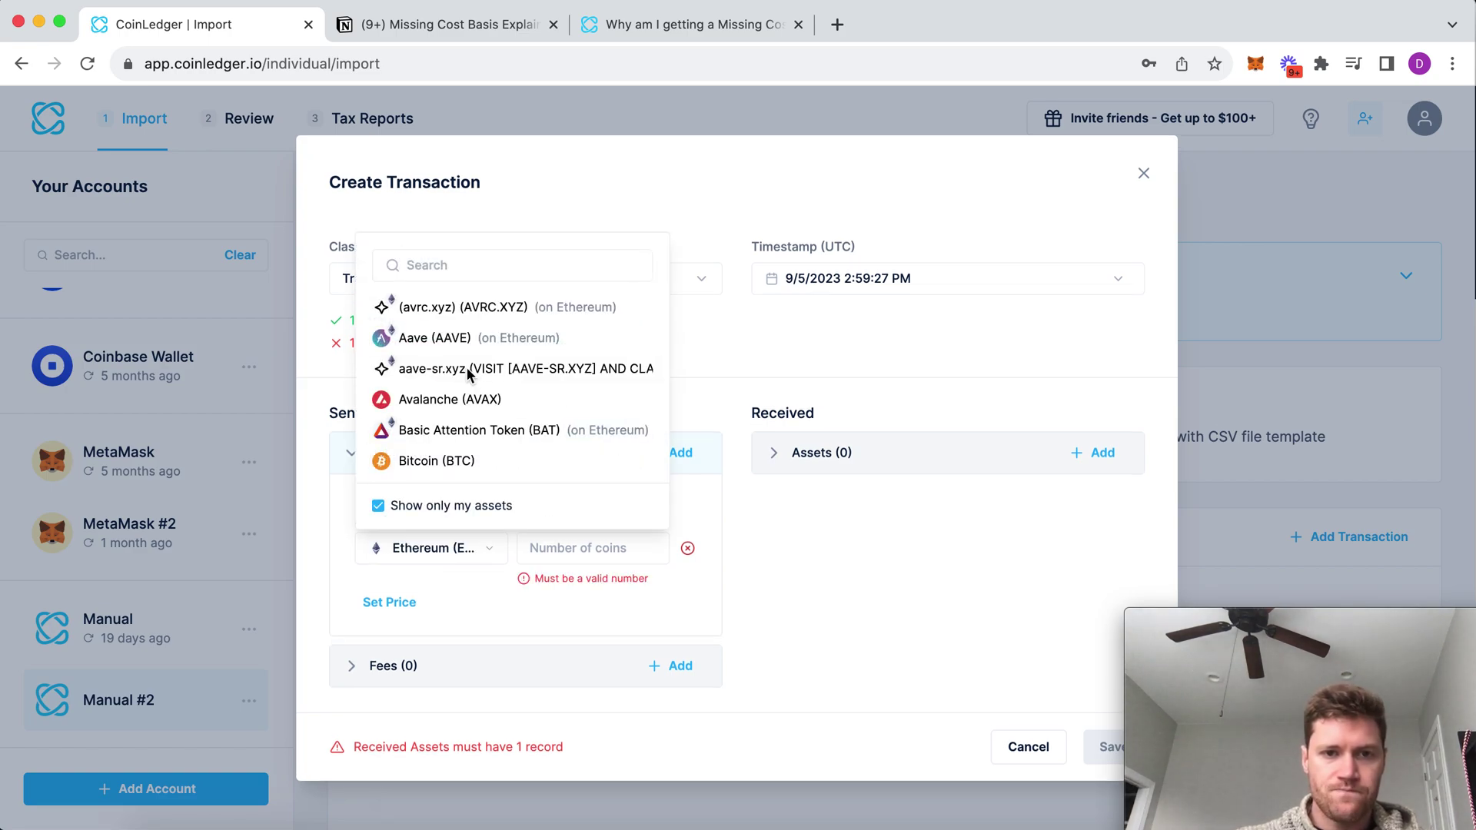
click(601, 556)
text(50)
Step: Add 4 BTC as the trade's received asset
click(816, 455)
click(815, 552)
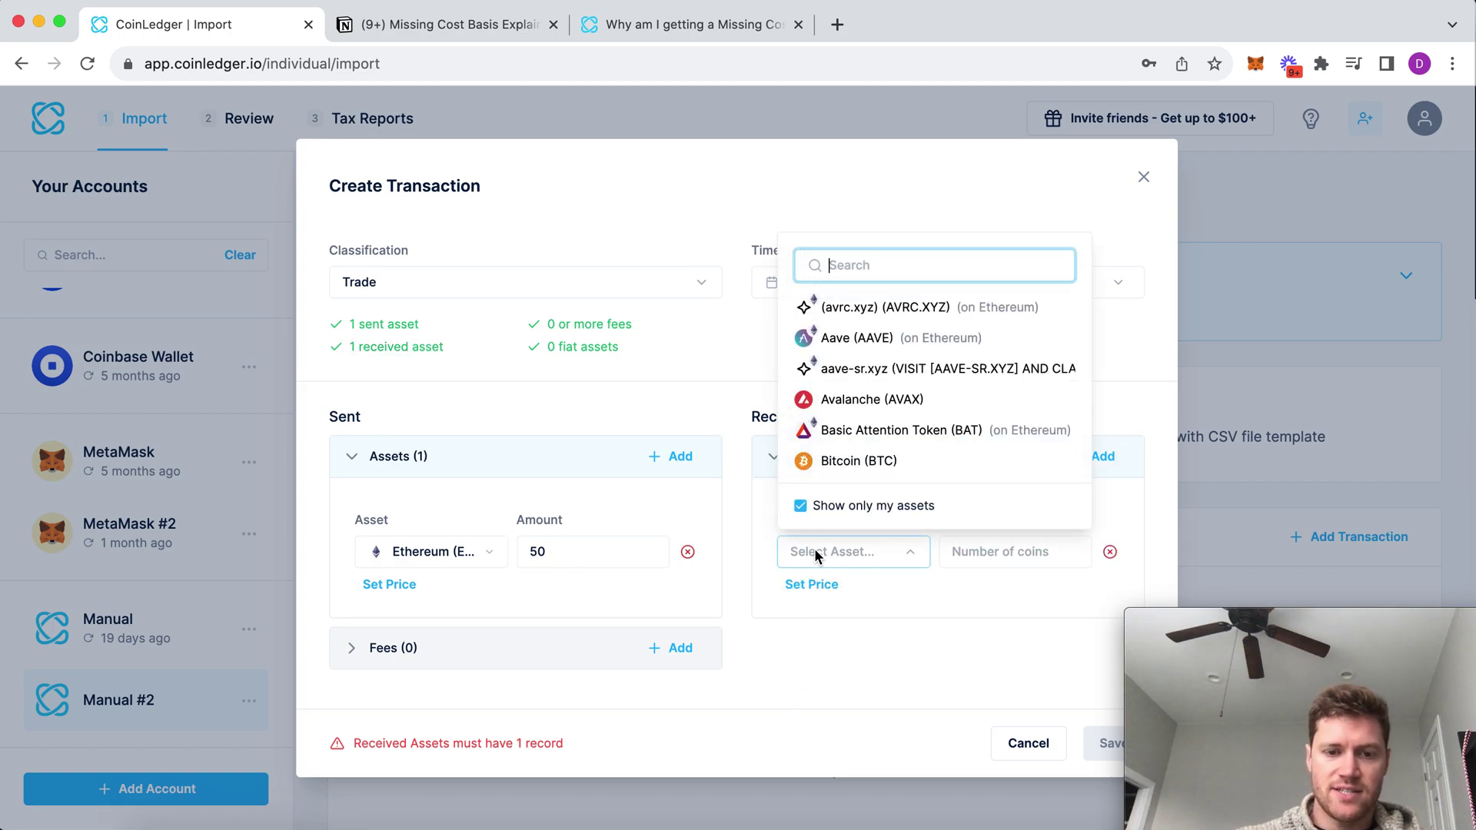
text(btc)
click(838, 460)
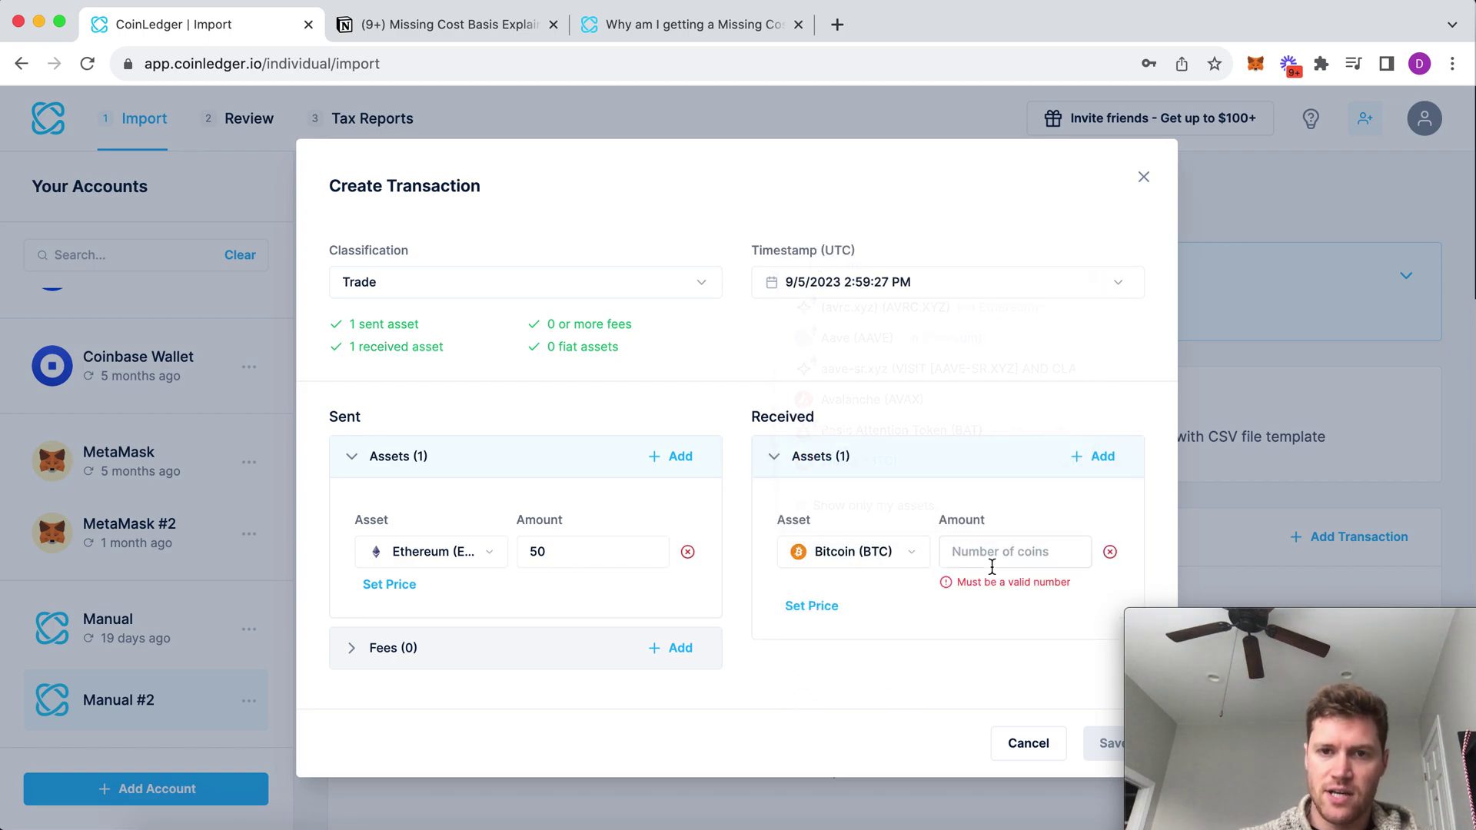
click(990, 559)
text(4)
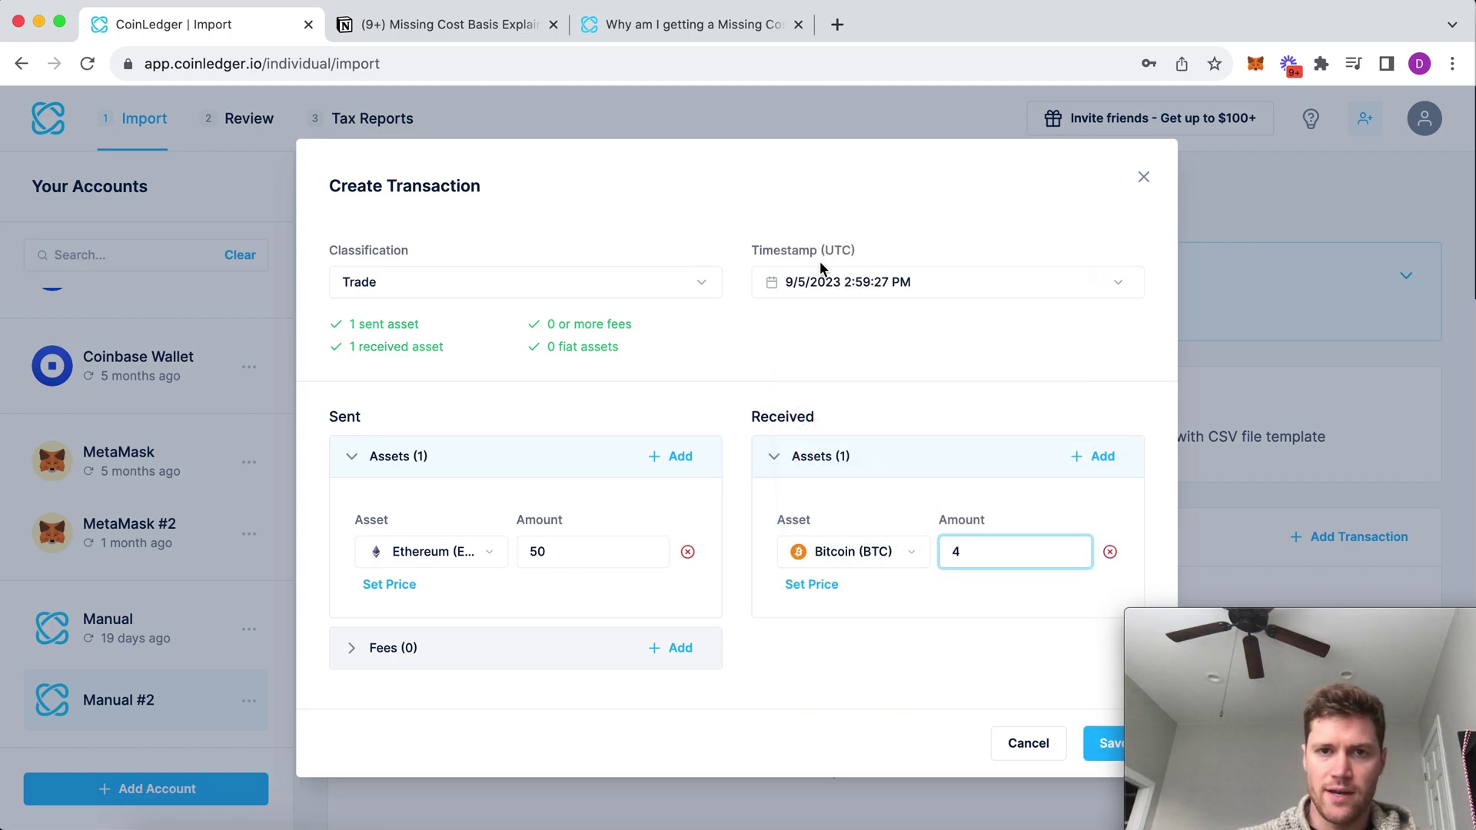
Step: Date the trade August 15, 2023 and save it
click(819, 282)
click(801, 406)
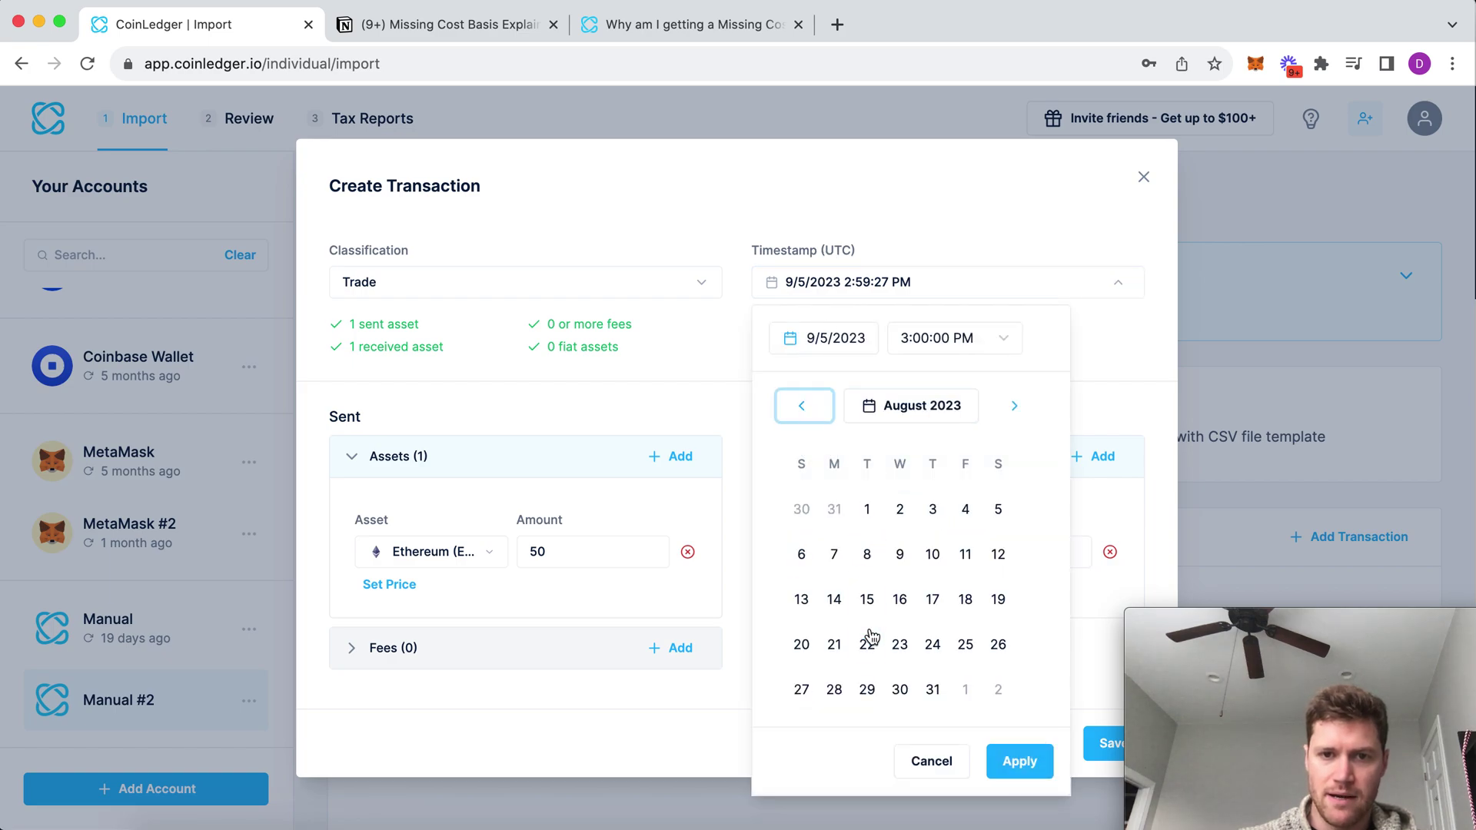
click(867, 599)
click(1019, 761)
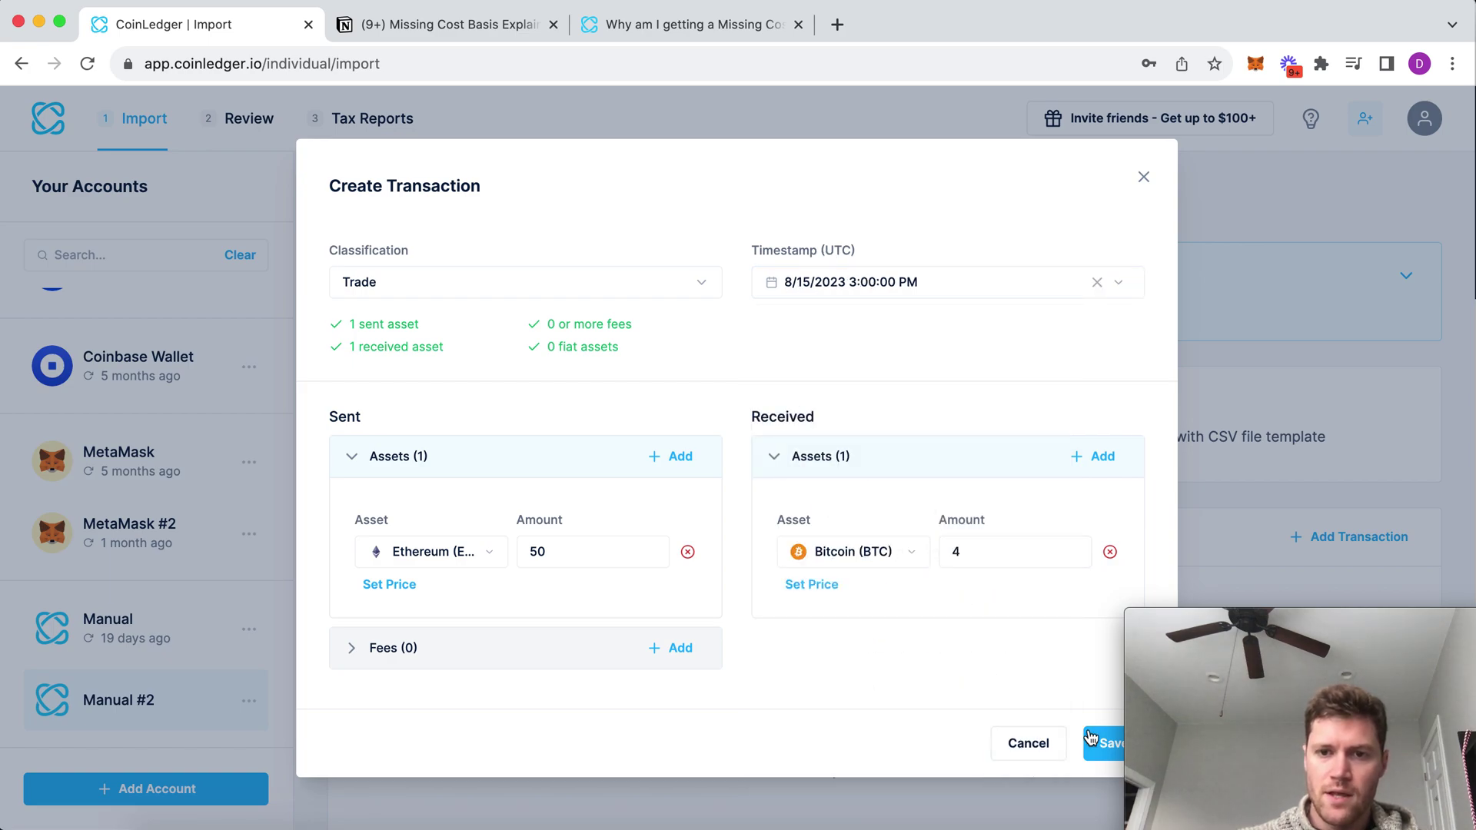
click(1095, 743)
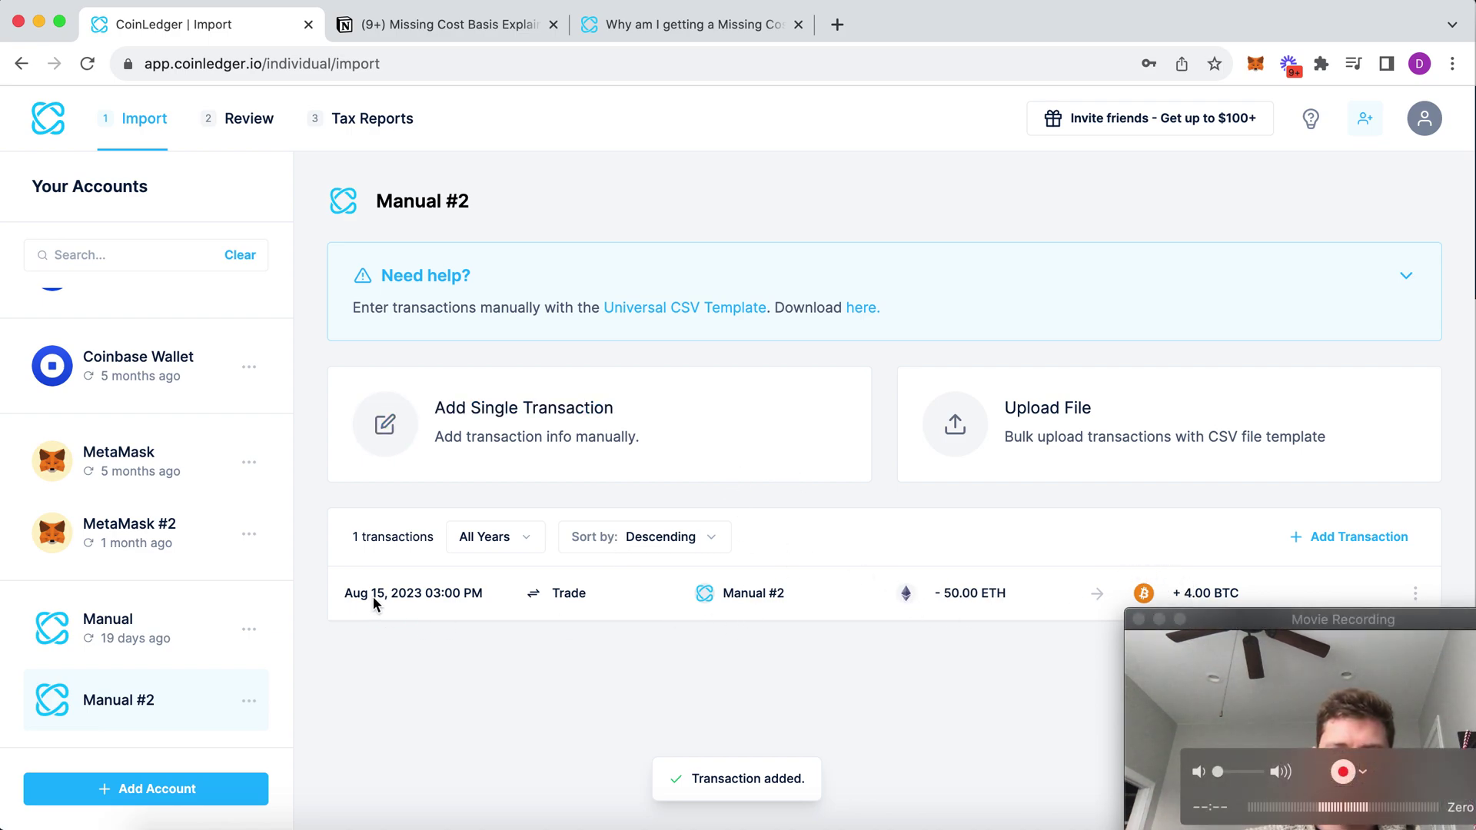
Step: Save the ETH-for-BTC trade, go to Review, and expand then collapse the Missing Cost Basis explanation
click(1214, 663)
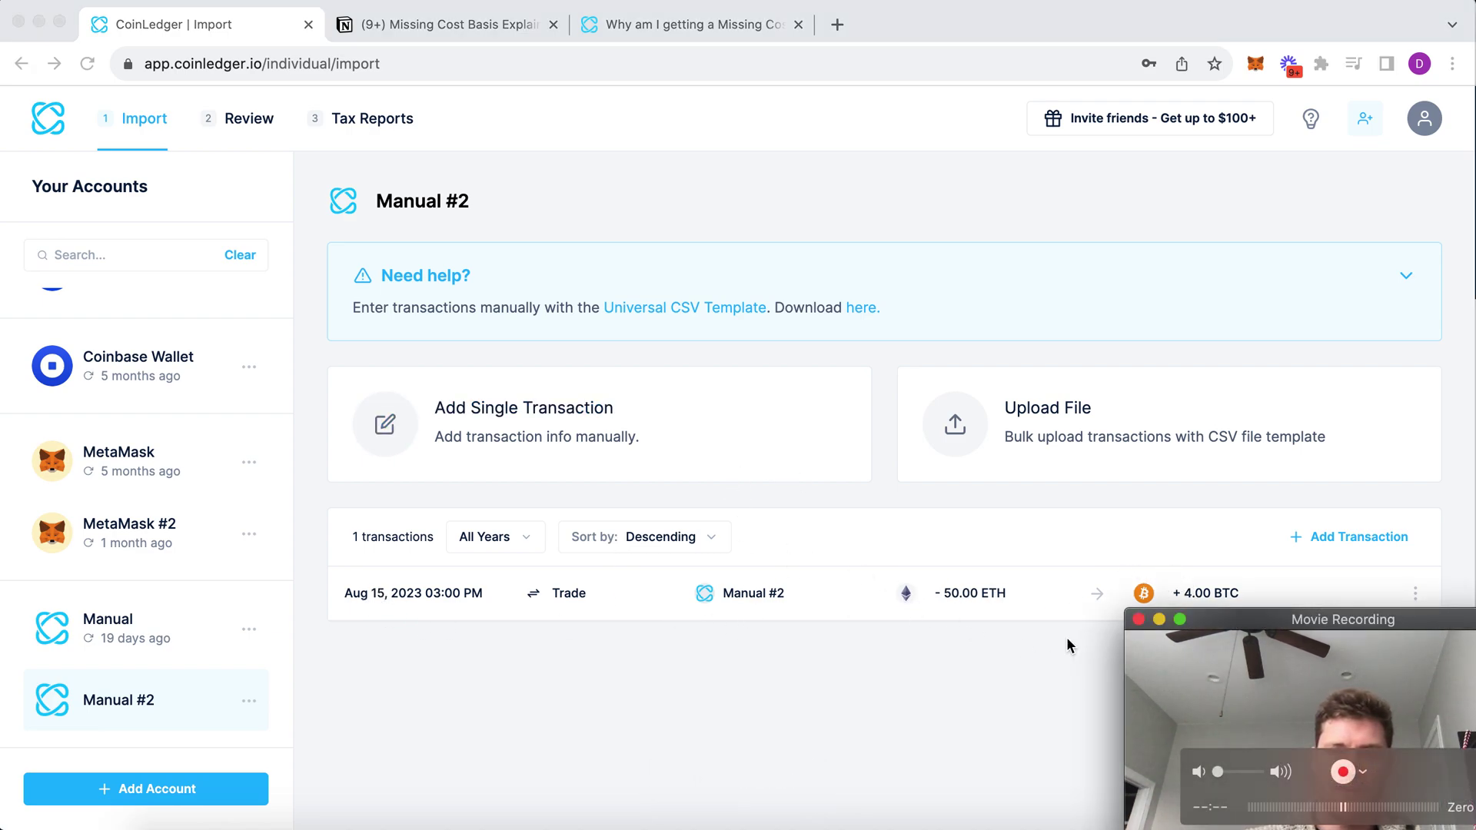
click(258, 125)
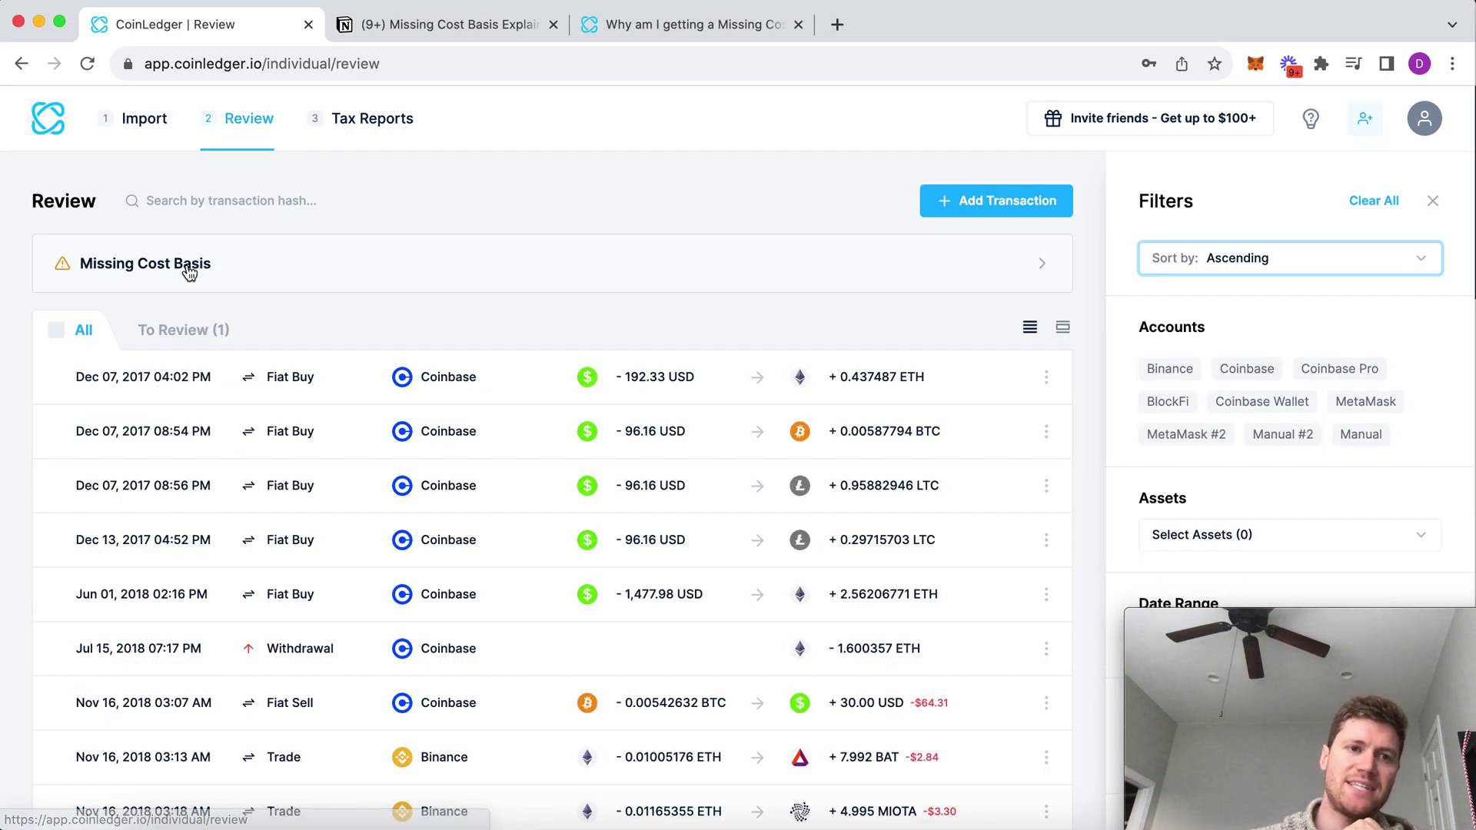
click(189, 263)
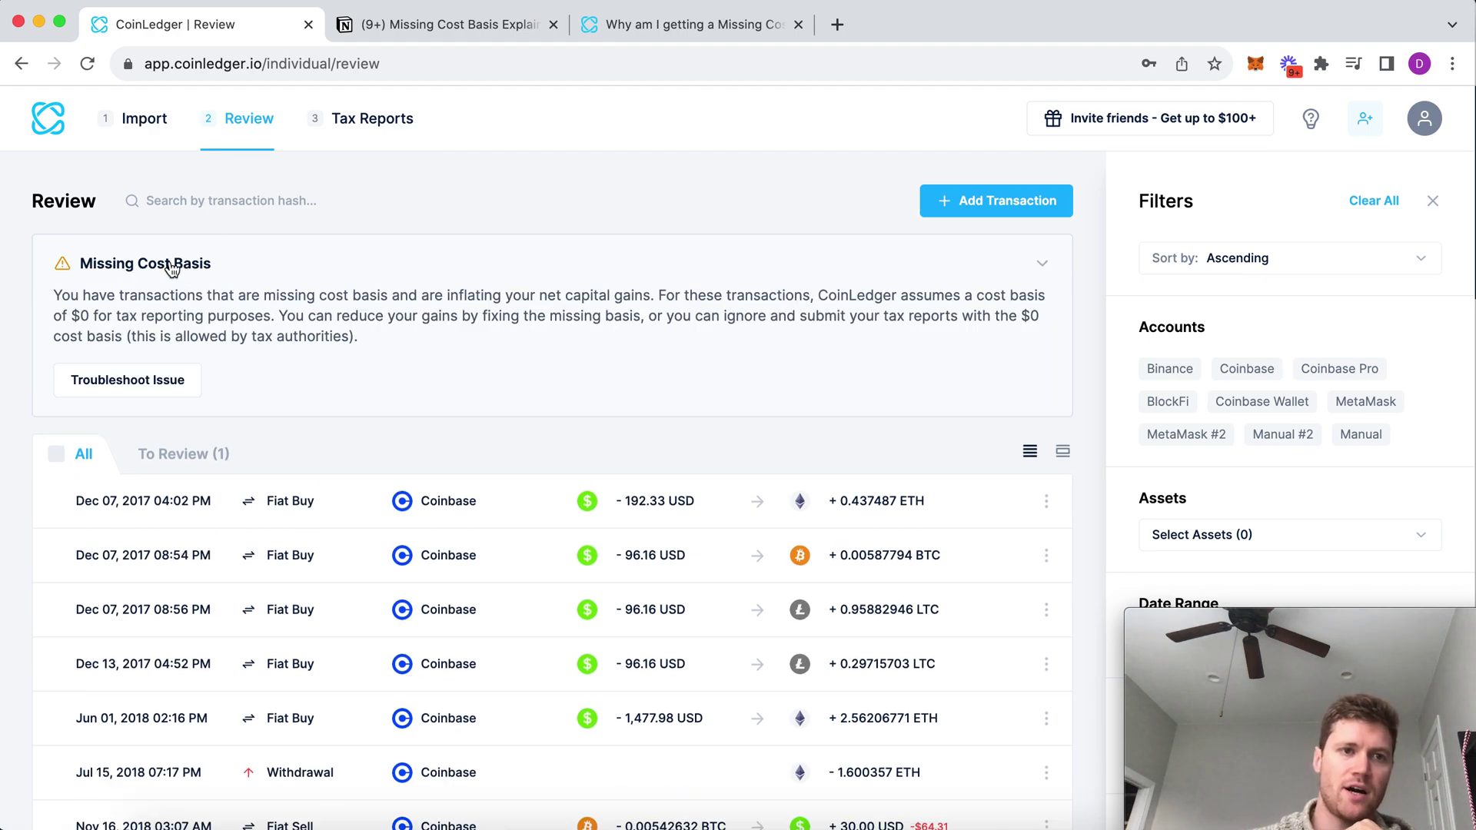
click(171, 265)
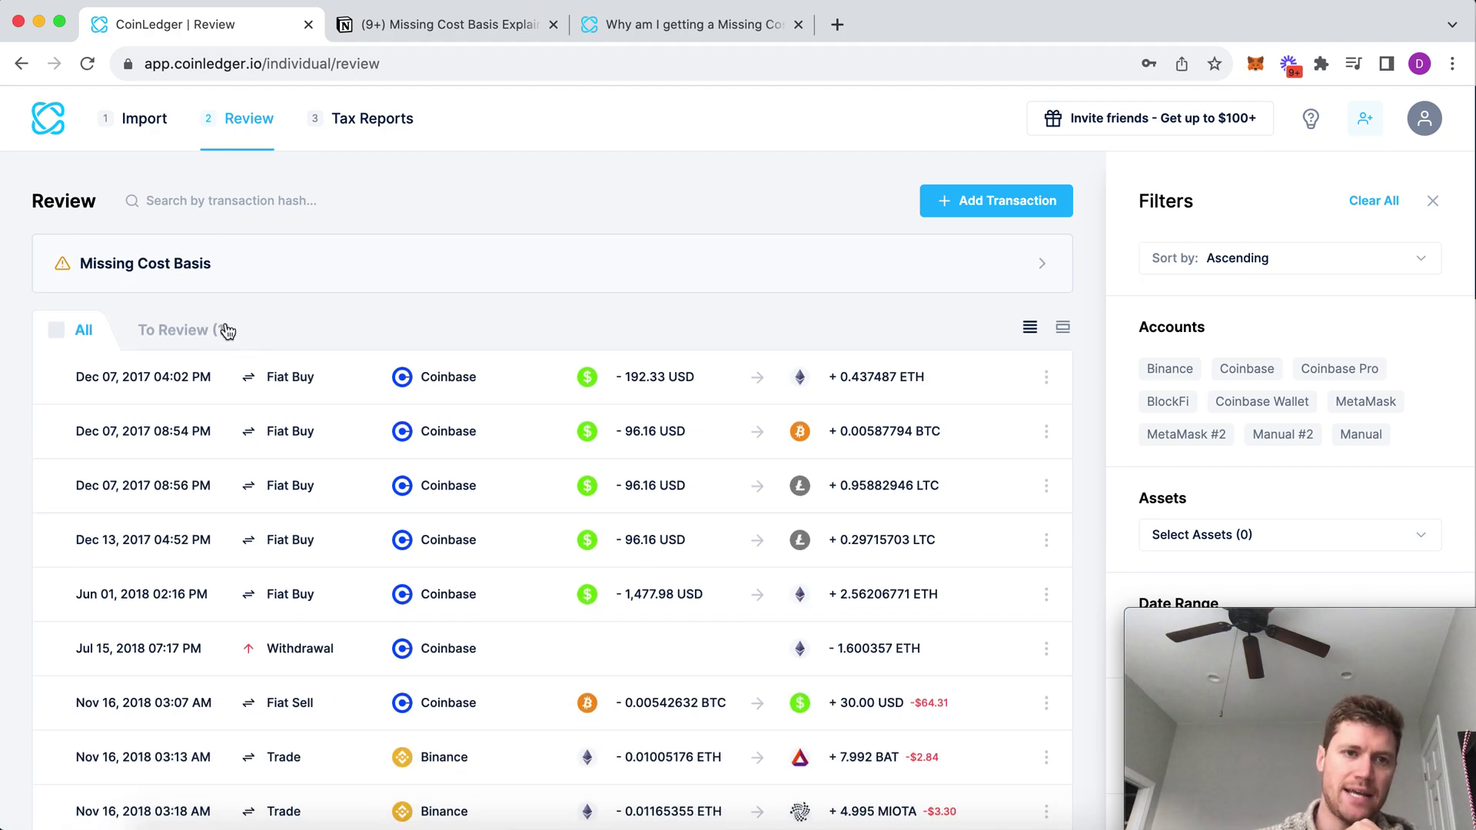
Step: Show To Review items and inspect the trade's missing 39.542821 ETH and $92,278.68 impact
click(184, 331)
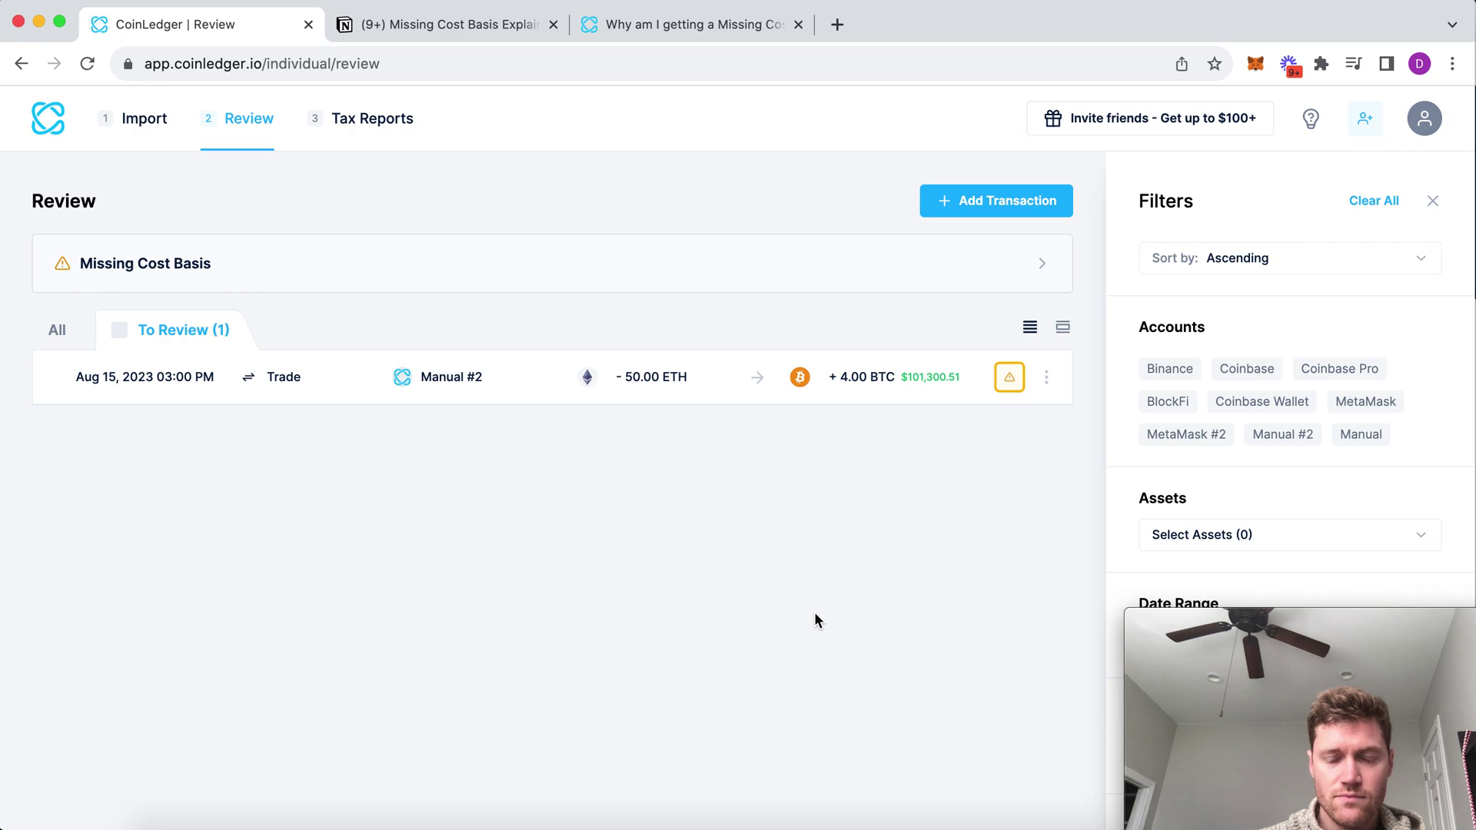
click(1010, 378)
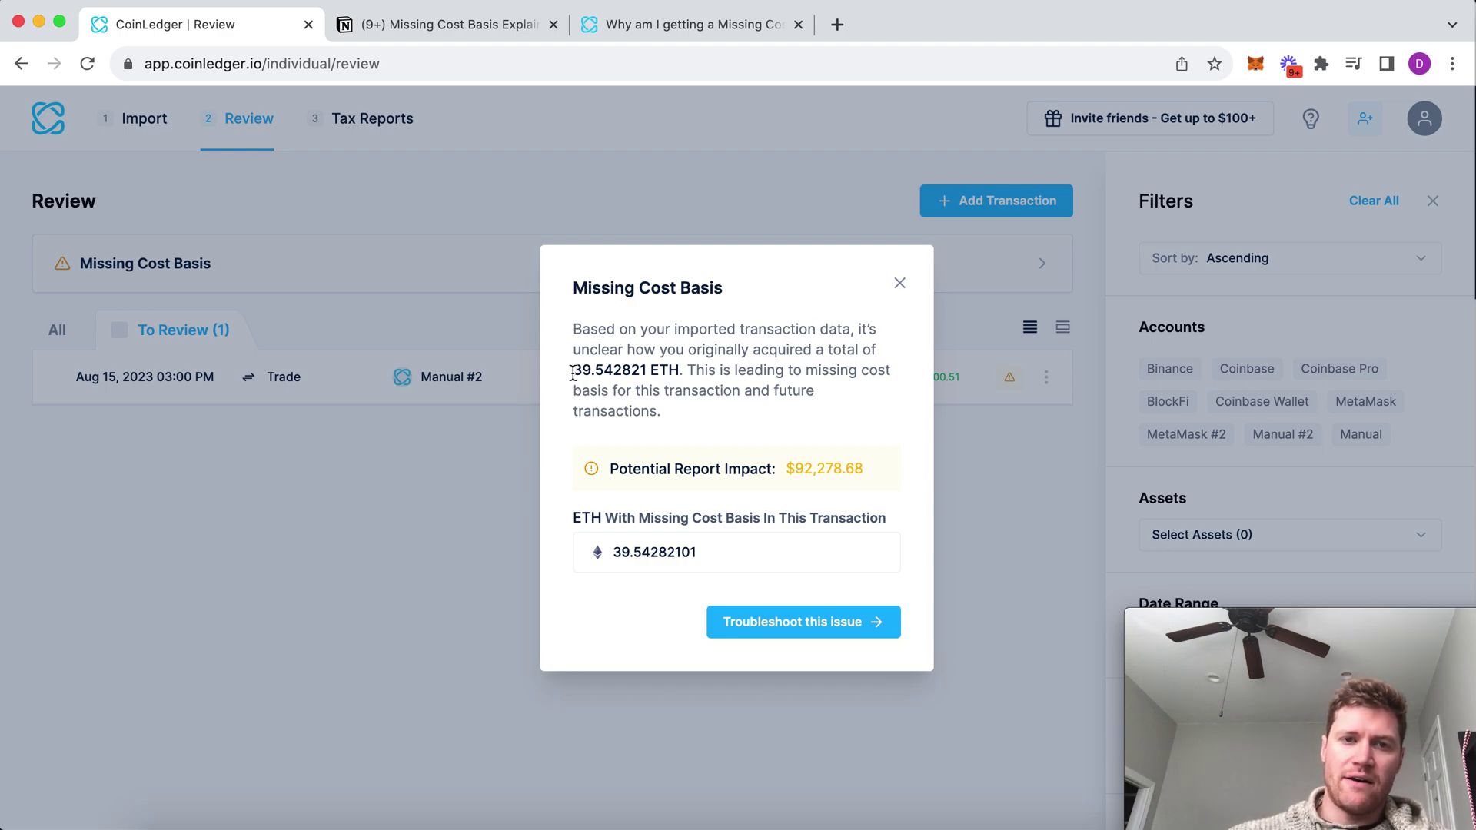
drag(573, 373, 683, 371)
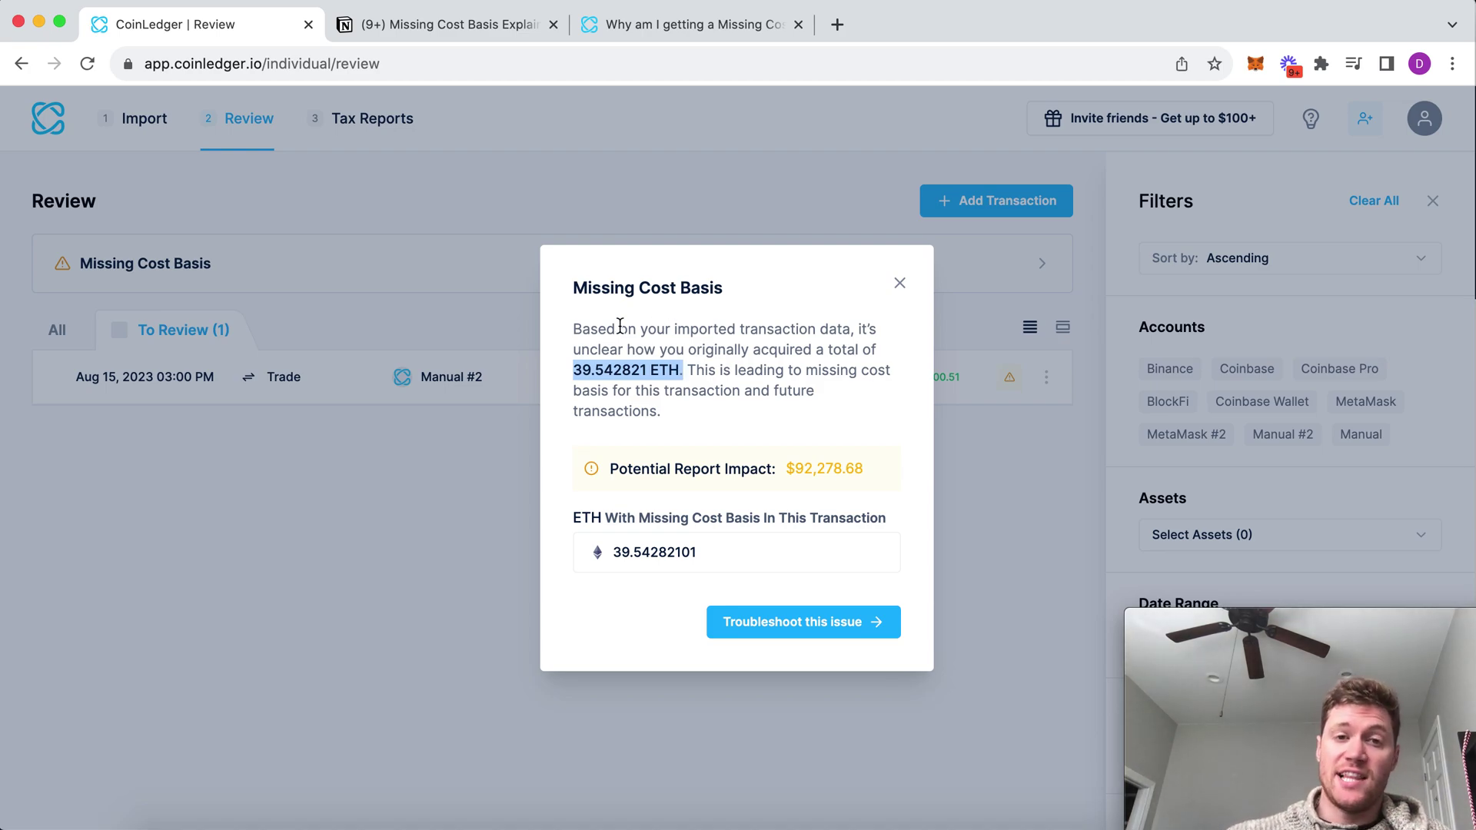
click(899, 282)
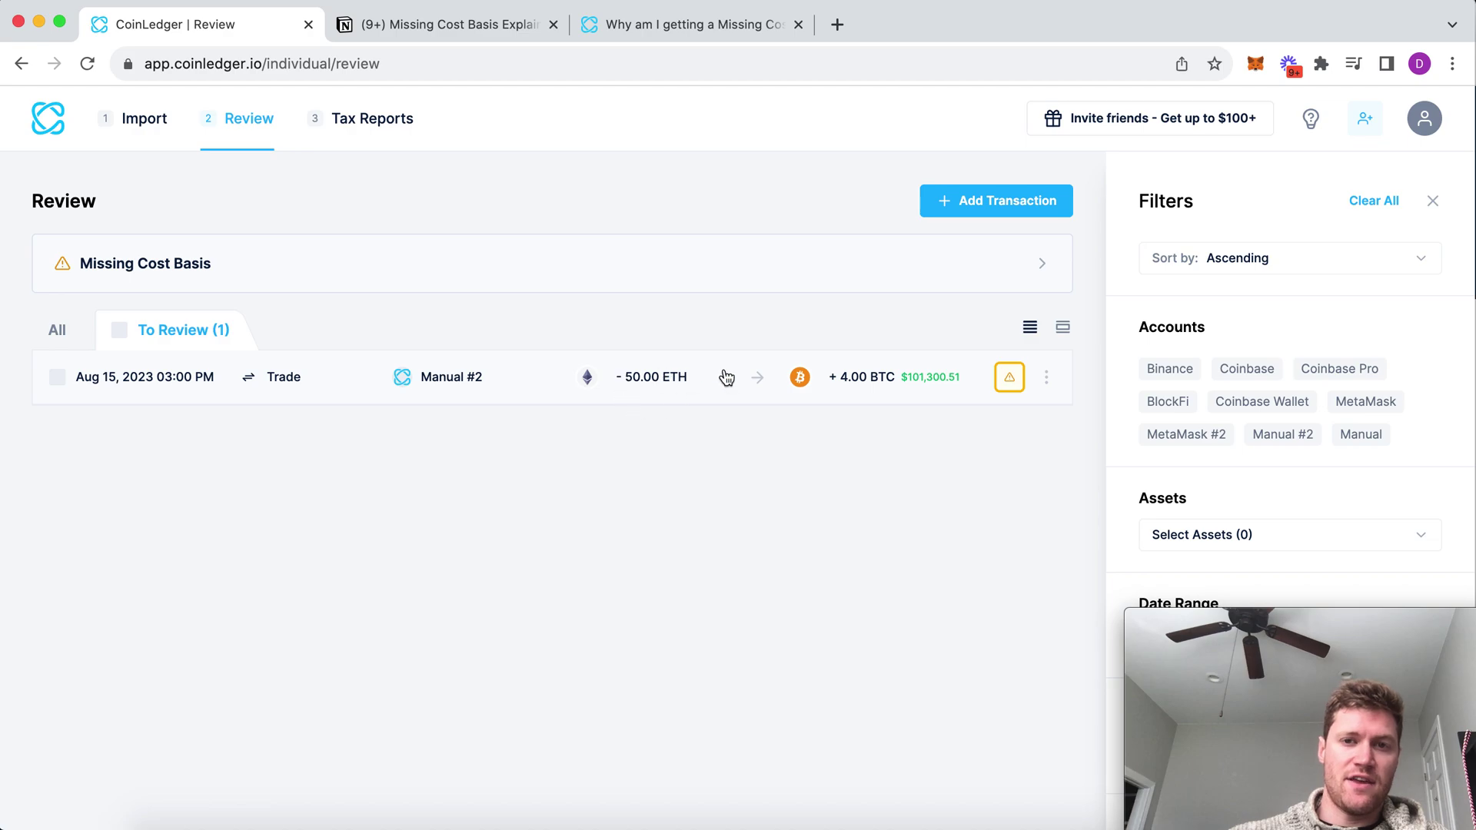
click(1010, 378)
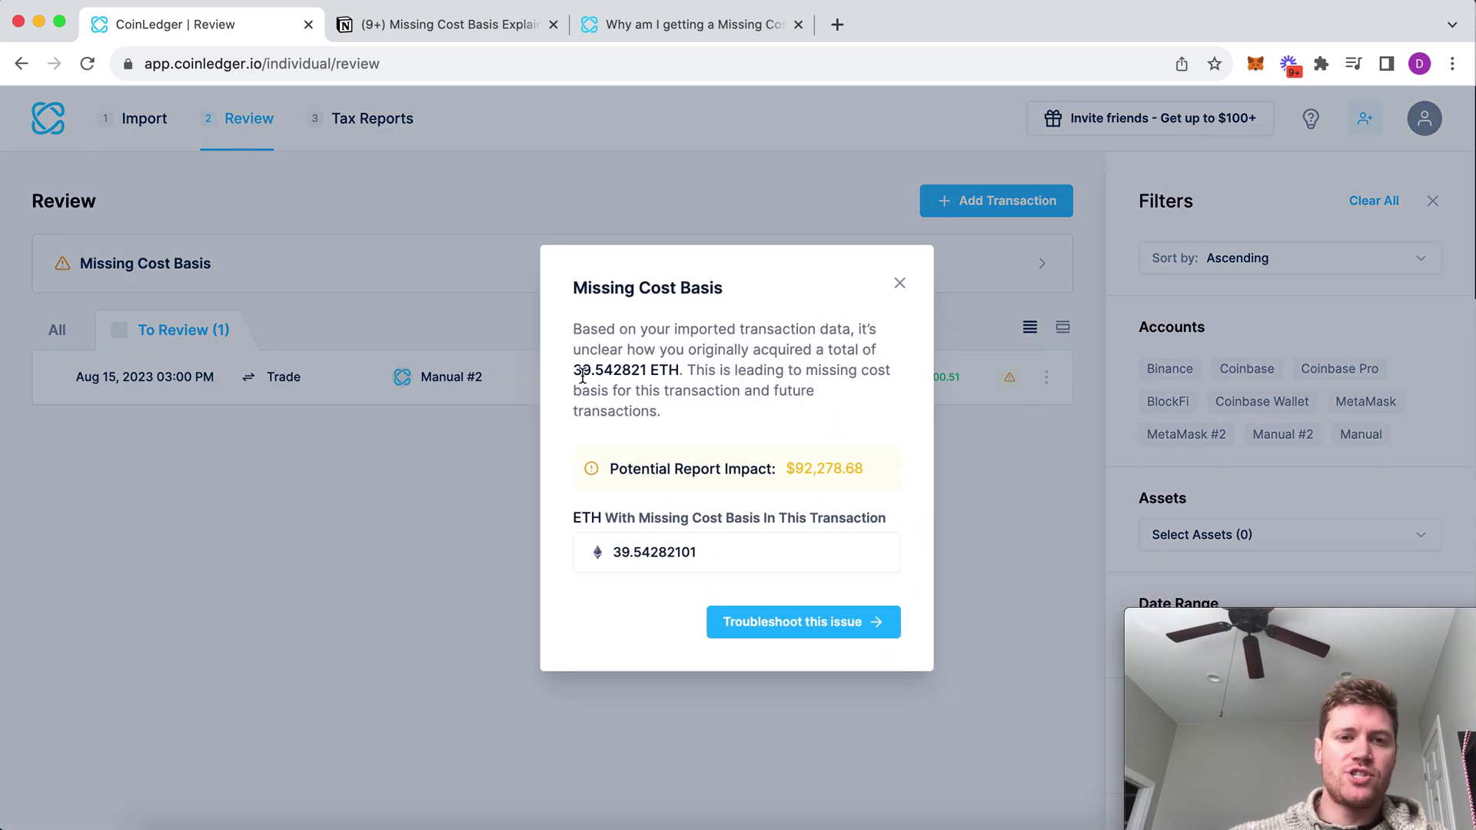
drag(573, 373, 681, 370)
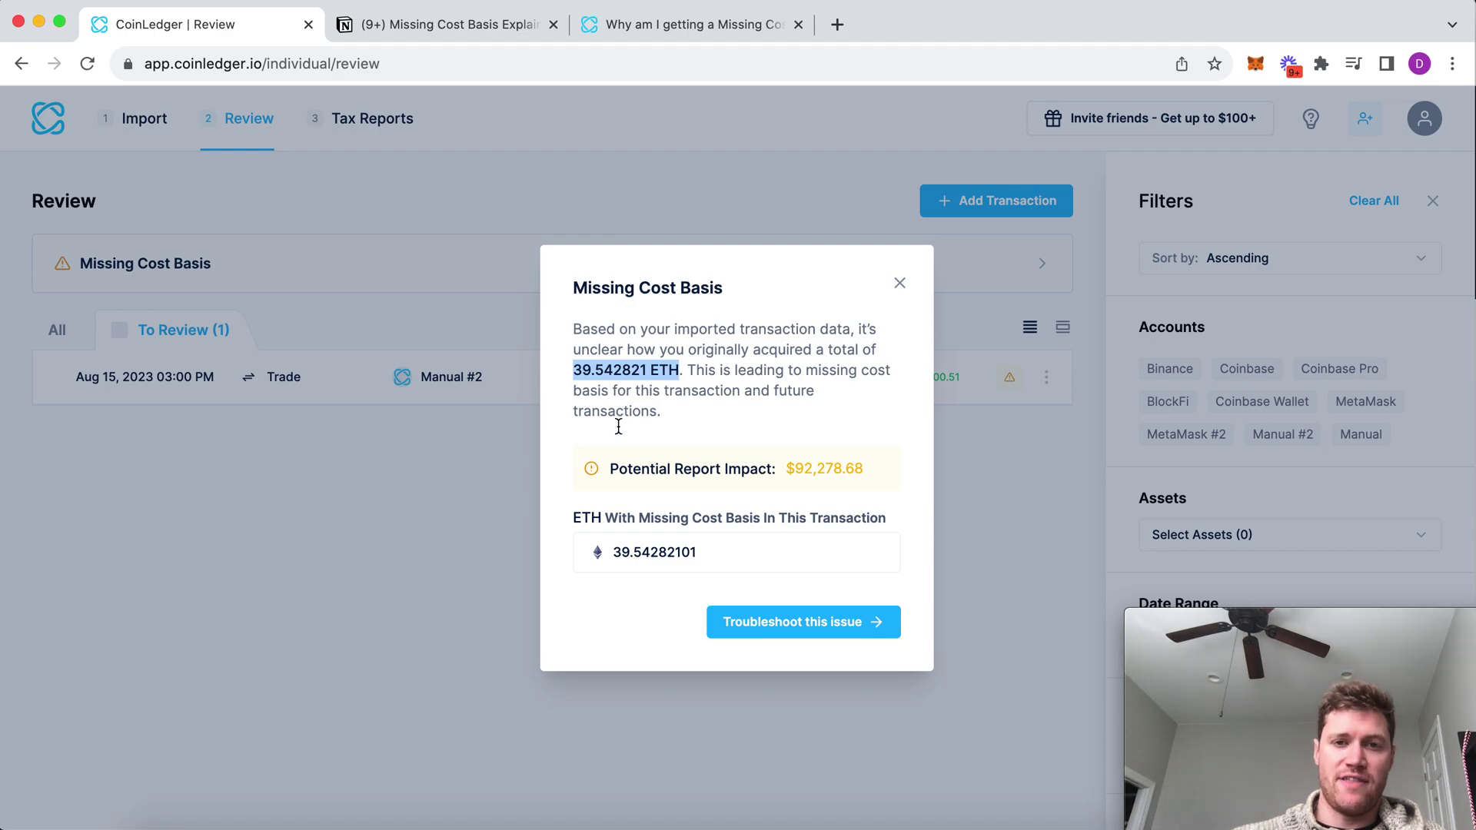
drag(787, 470, 866, 465)
click(813, 470)
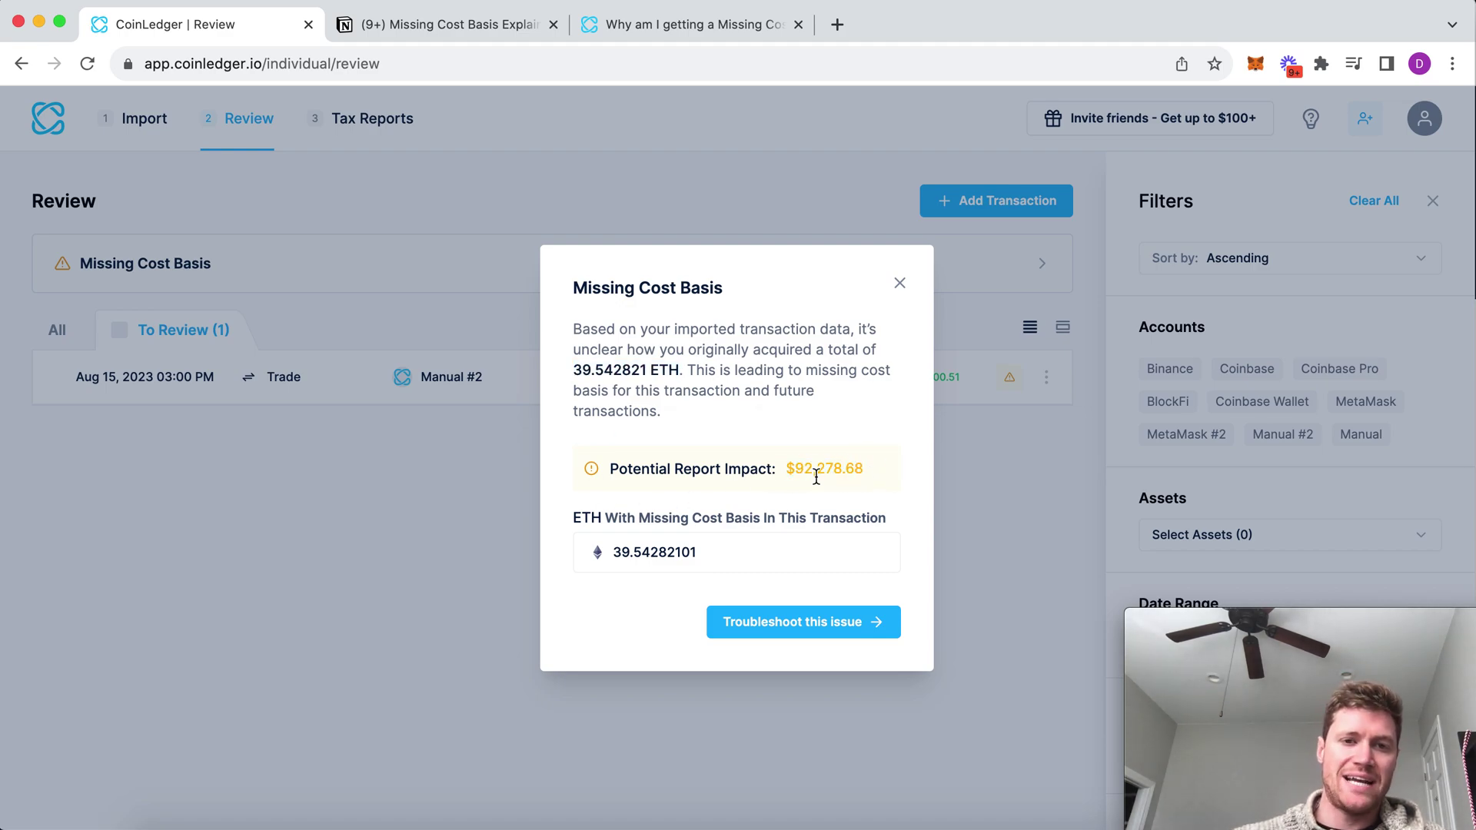
click(900, 284)
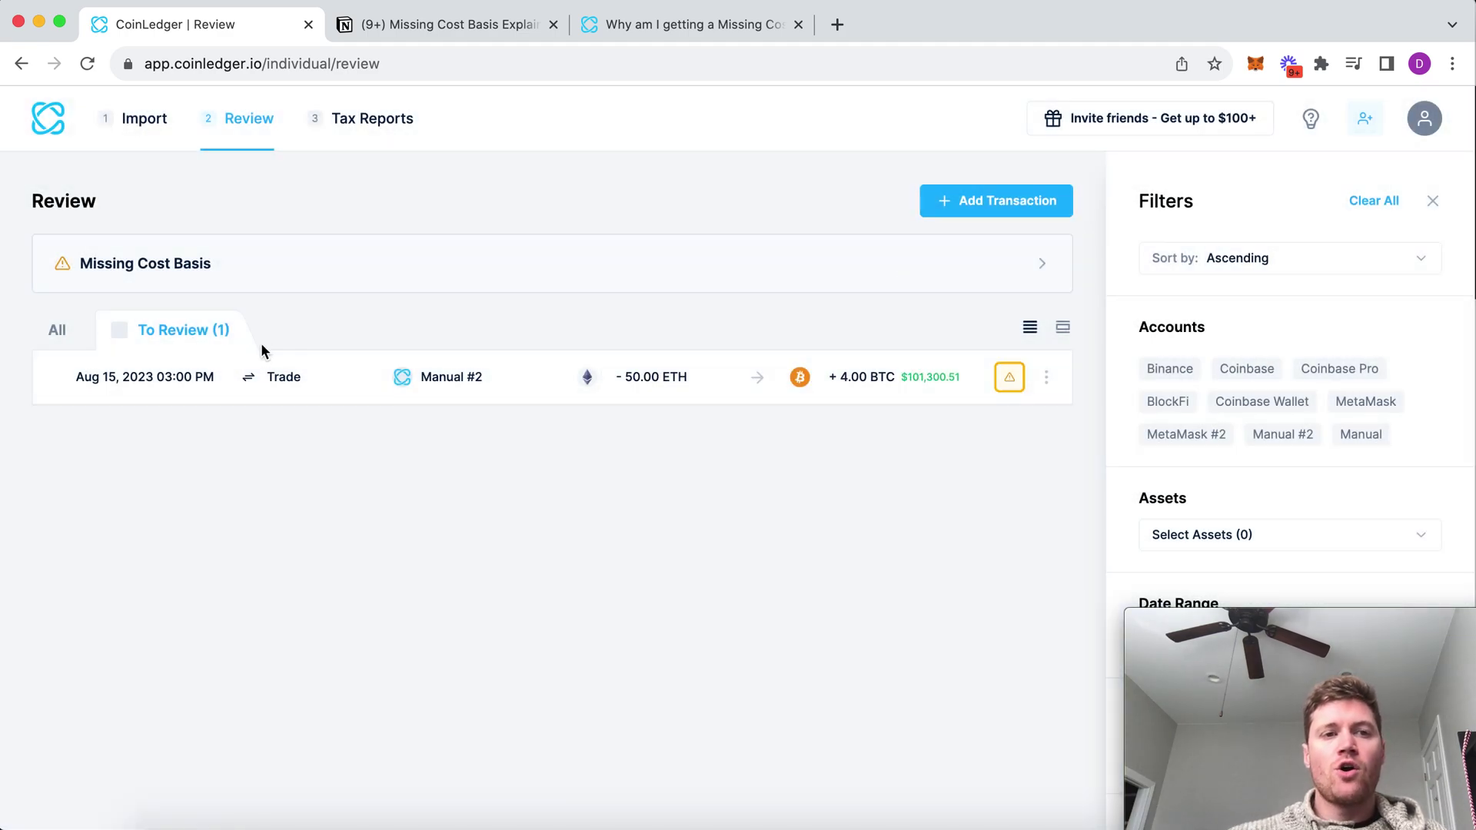
Step: Check the All transactions list, then reopen the trade's Missing Cost Basis details from To Review
click(56, 336)
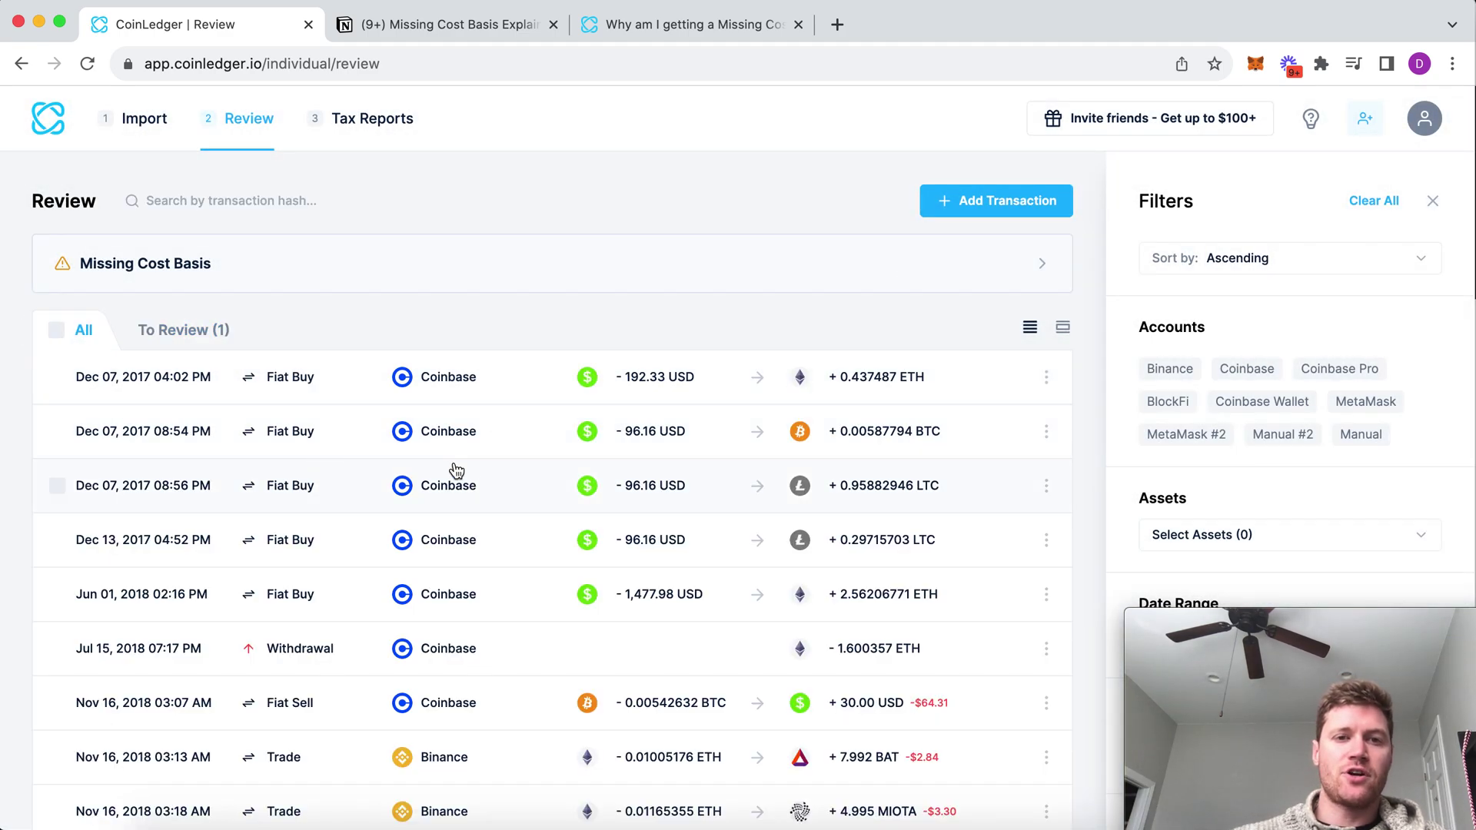
scroll(490, 445, down, 5)
scroll(489, 444, up, 5)
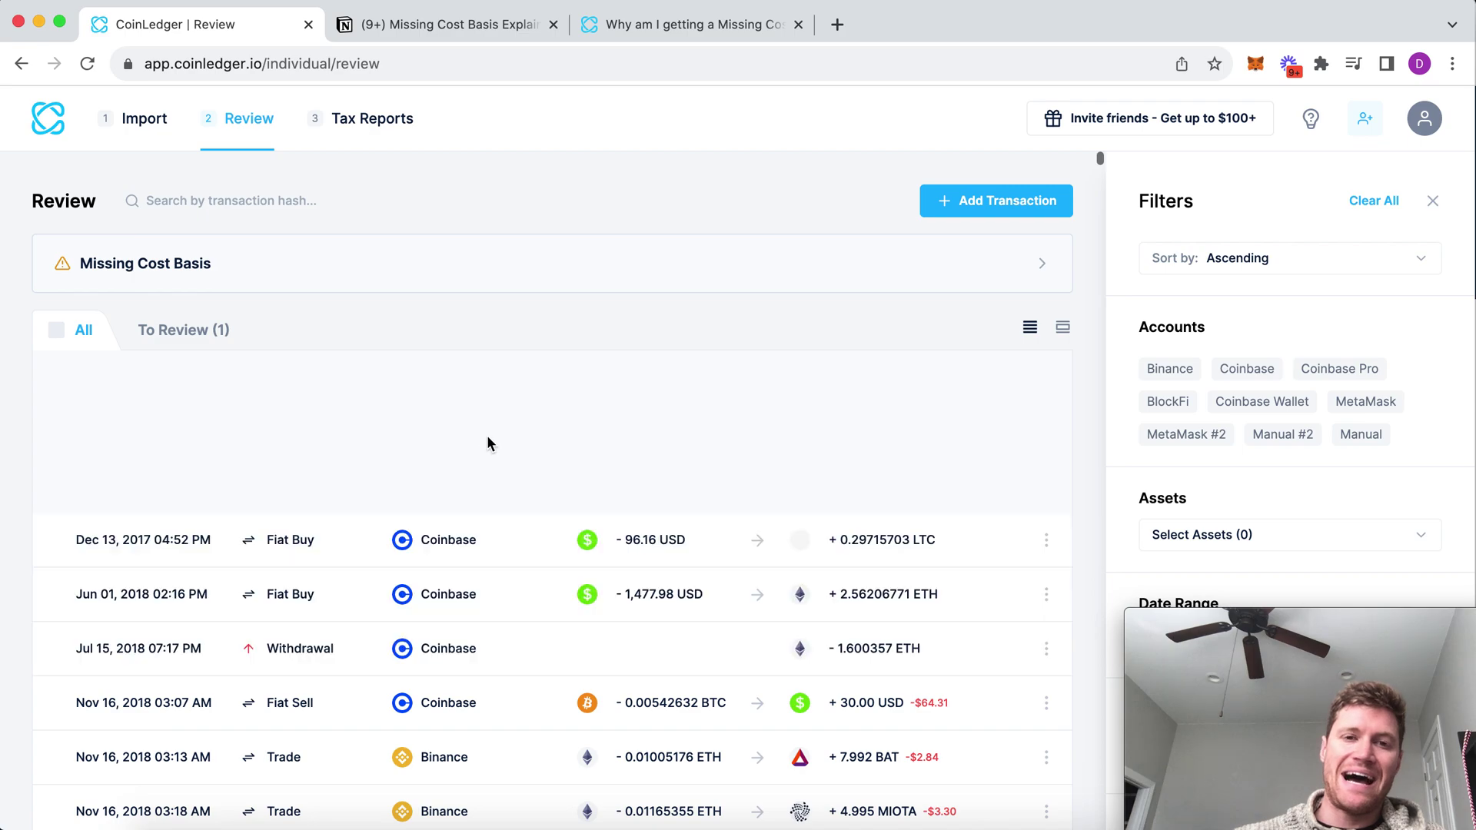
click(188, 331)
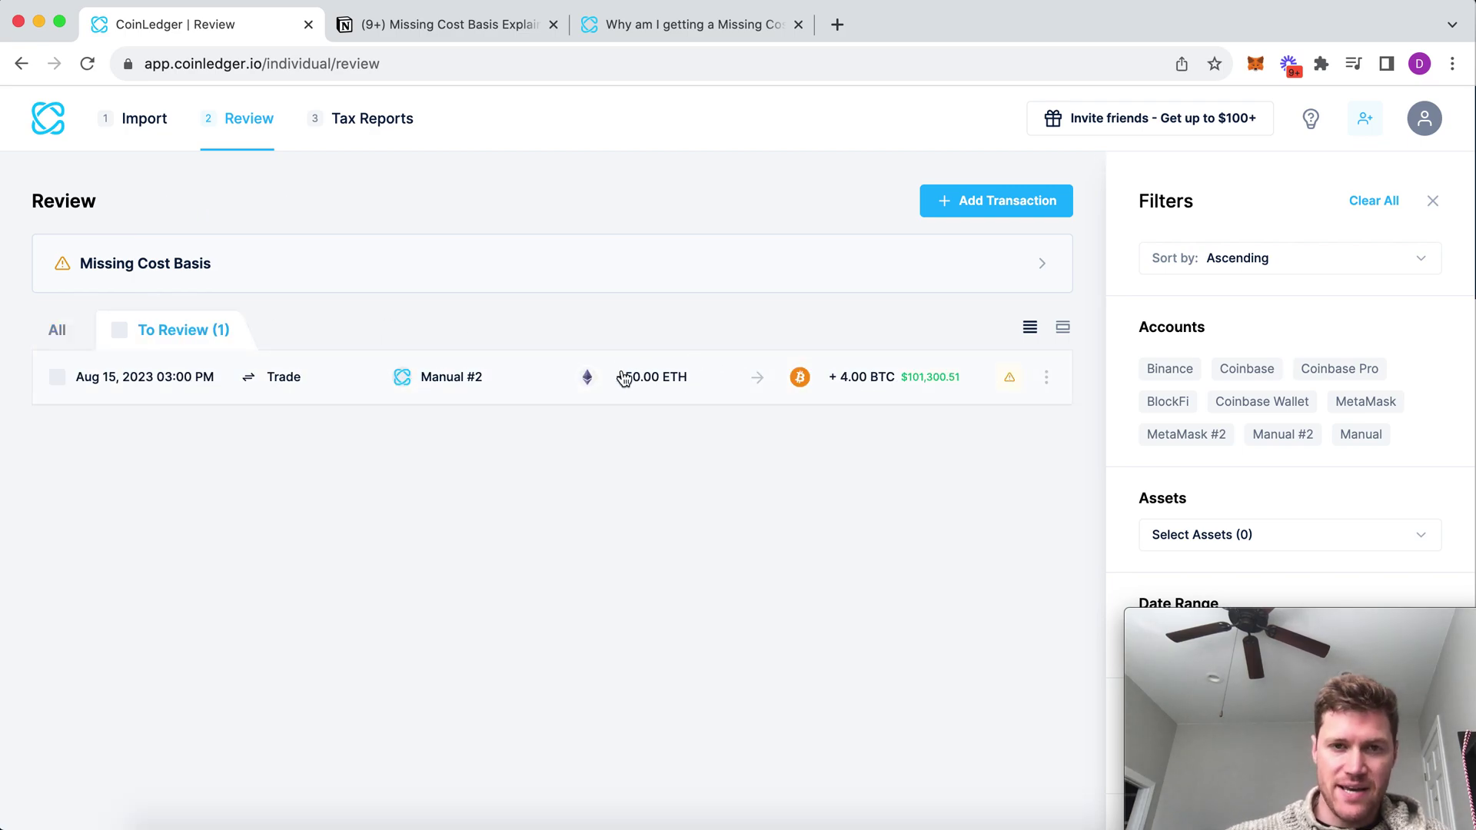
click(1006, 380)
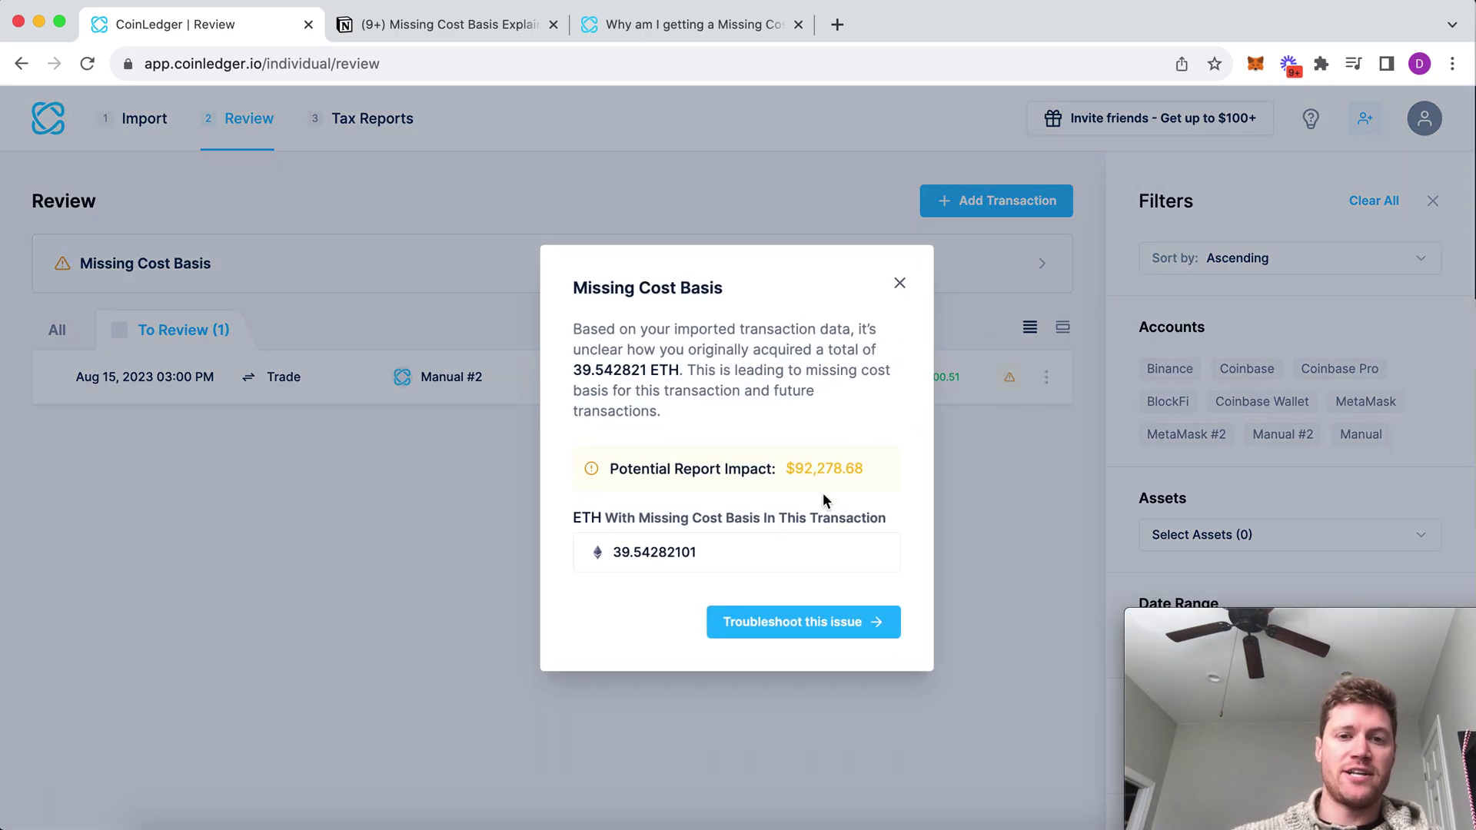
Step: Open the ETH missing-basis troubleshooting report and scroll through its cards and transaction table
click(780, 623)
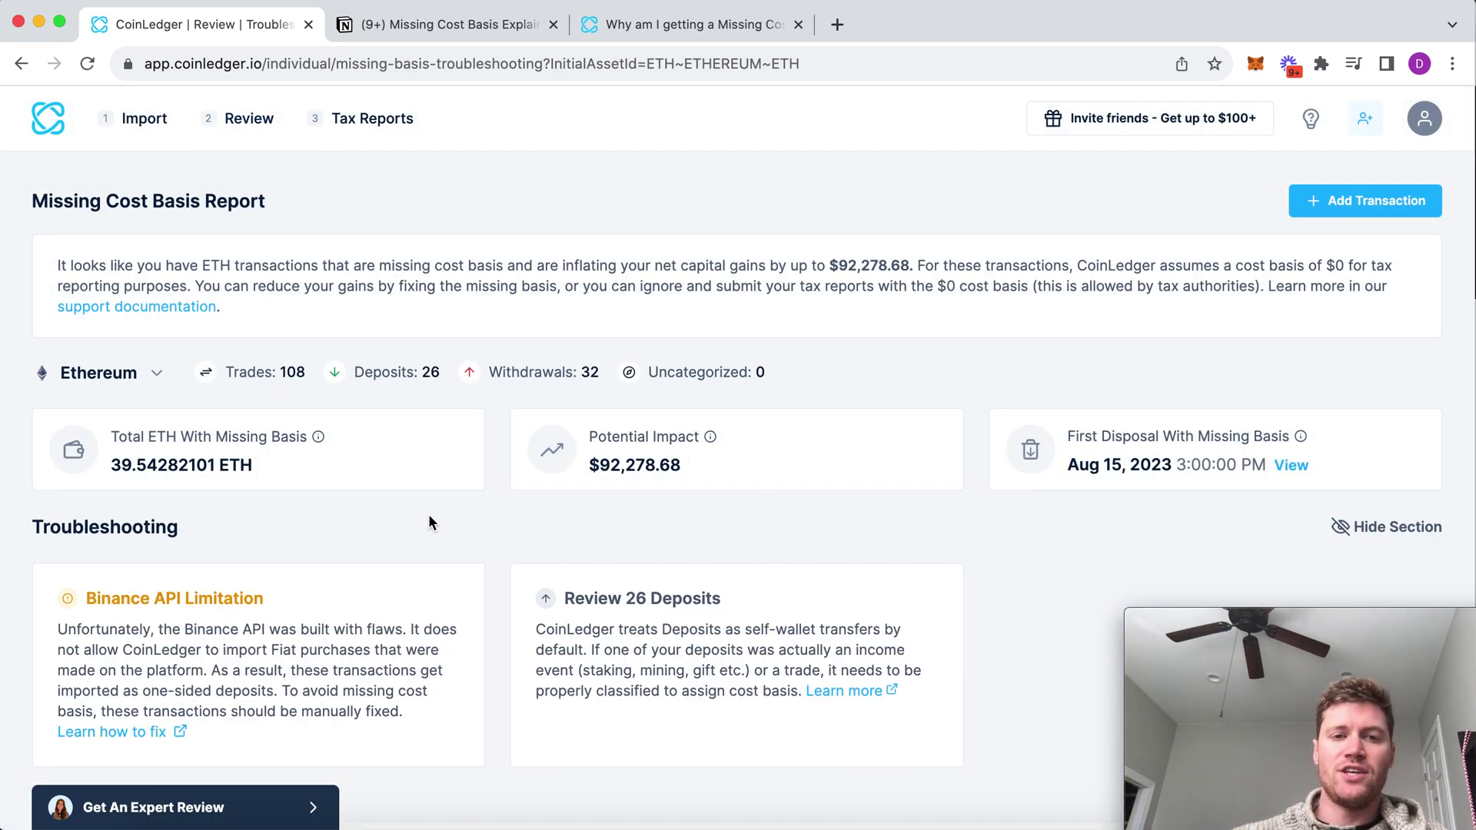
scroll(478, 511, down, 8)
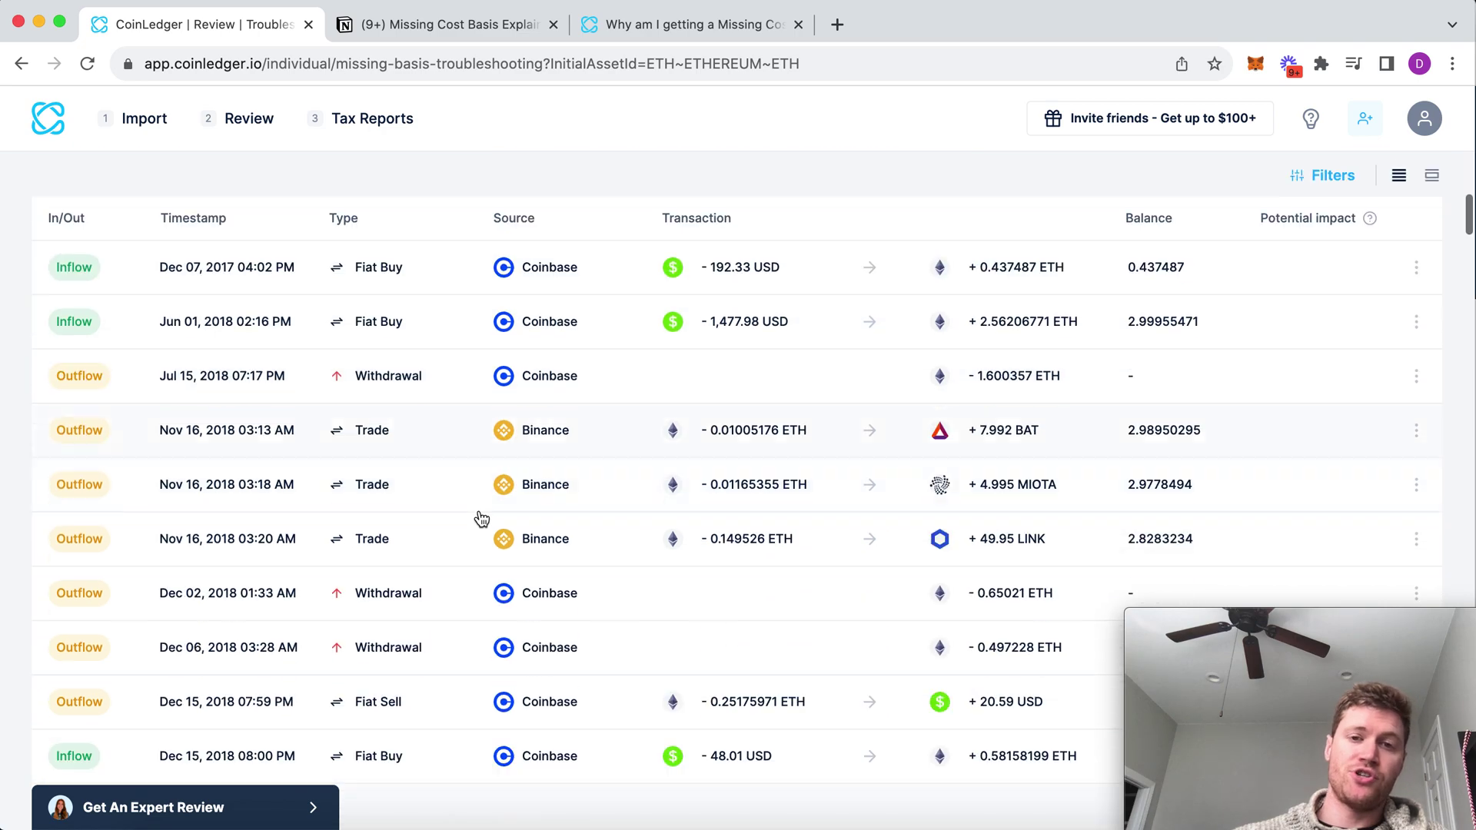
scroll(481, 519, up, 10)
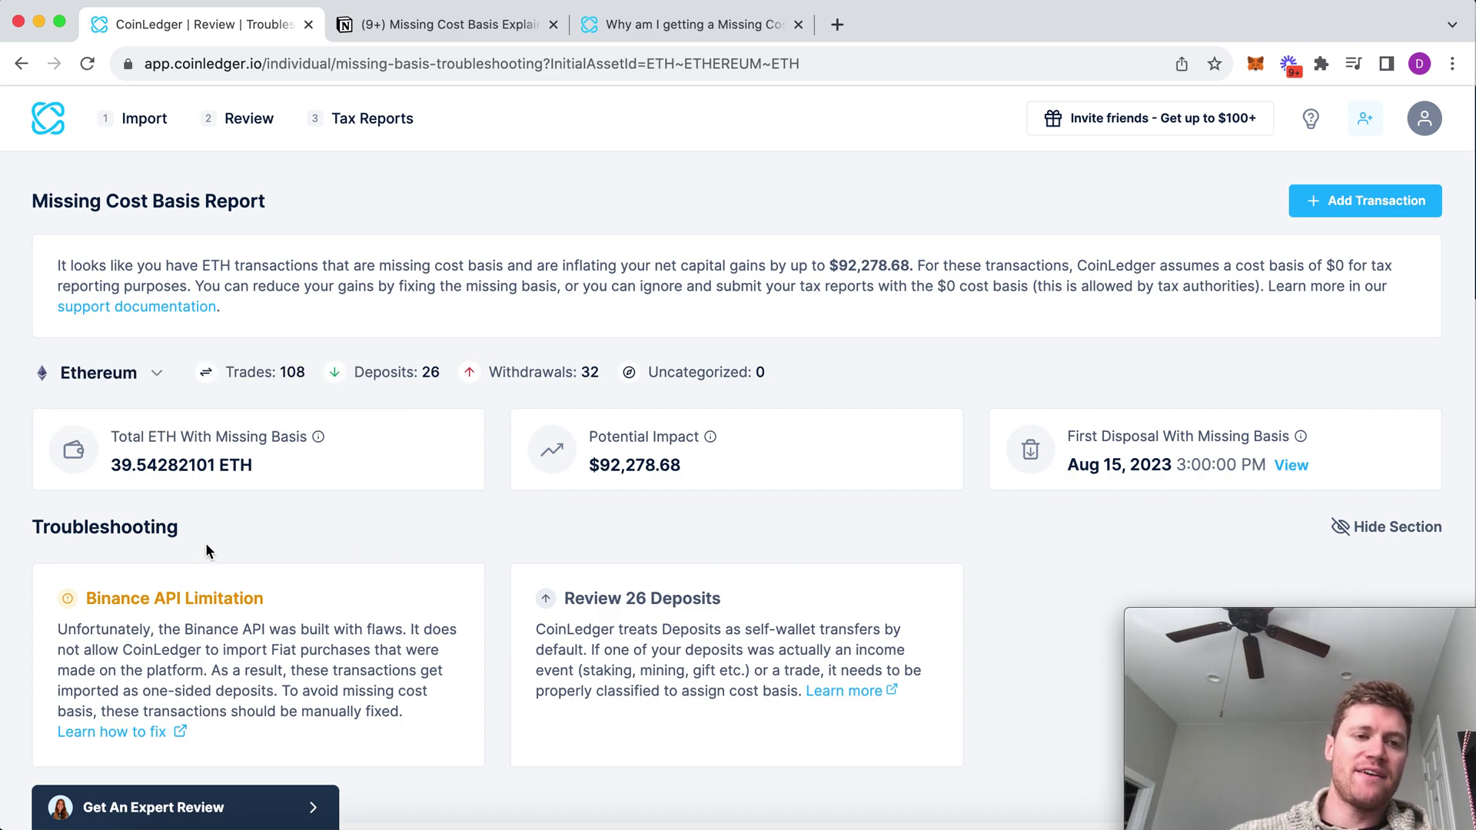
scroll(464, 548, down, 2)
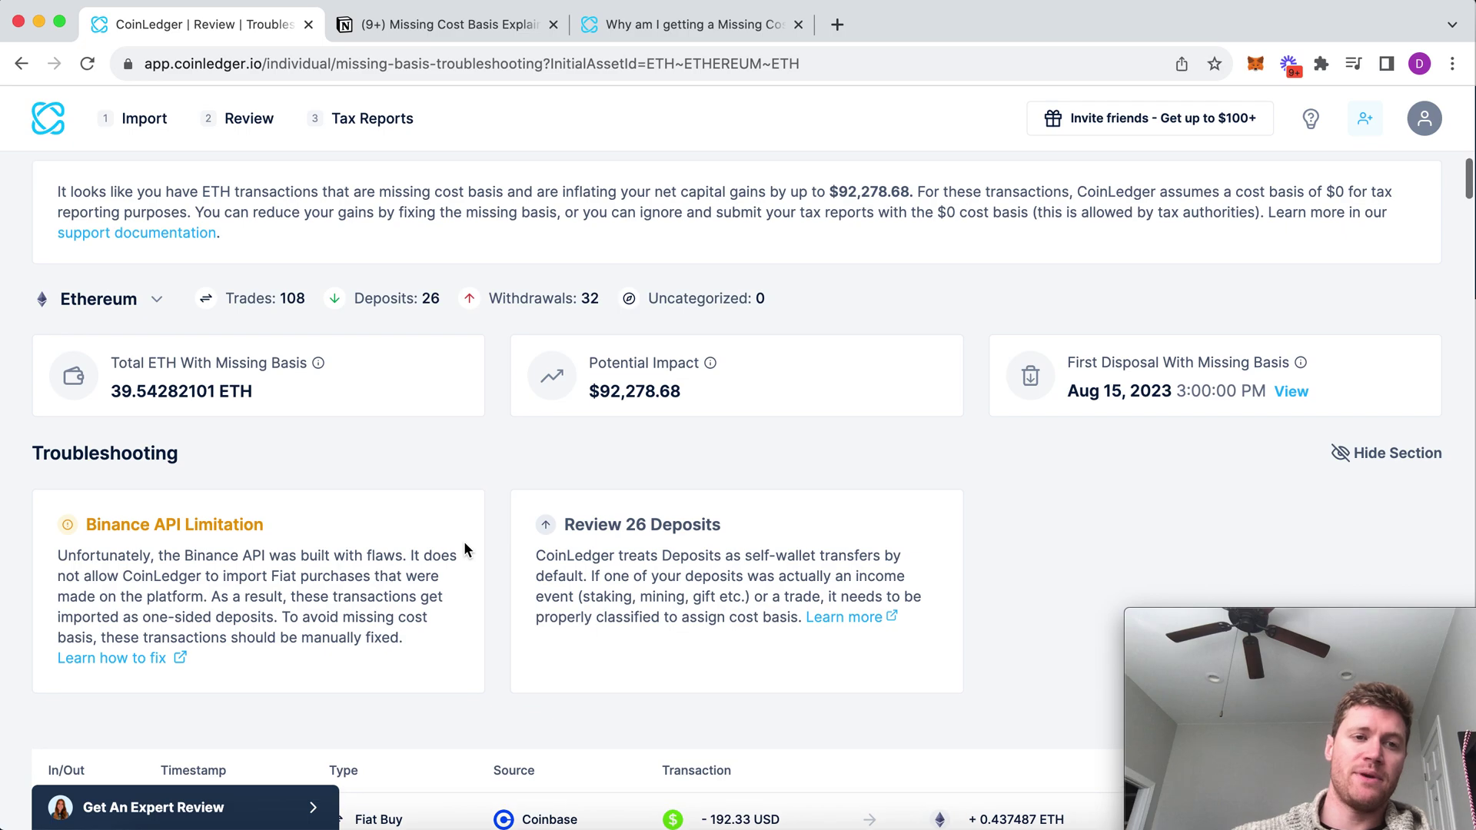
scroll(463, 548, up, 2)
mouse_move(638, 435)
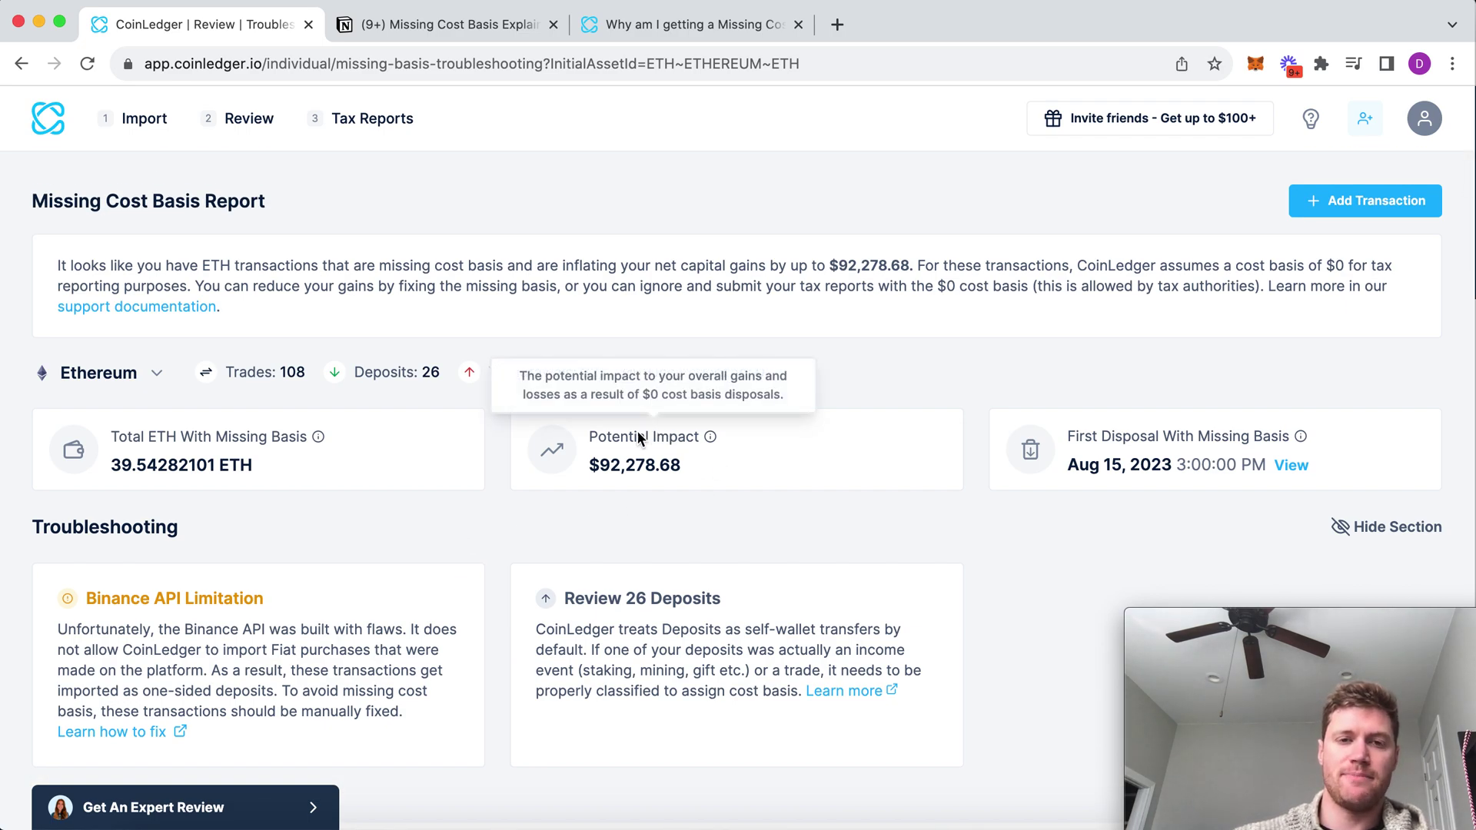
scroll(611, 487, down, 2)
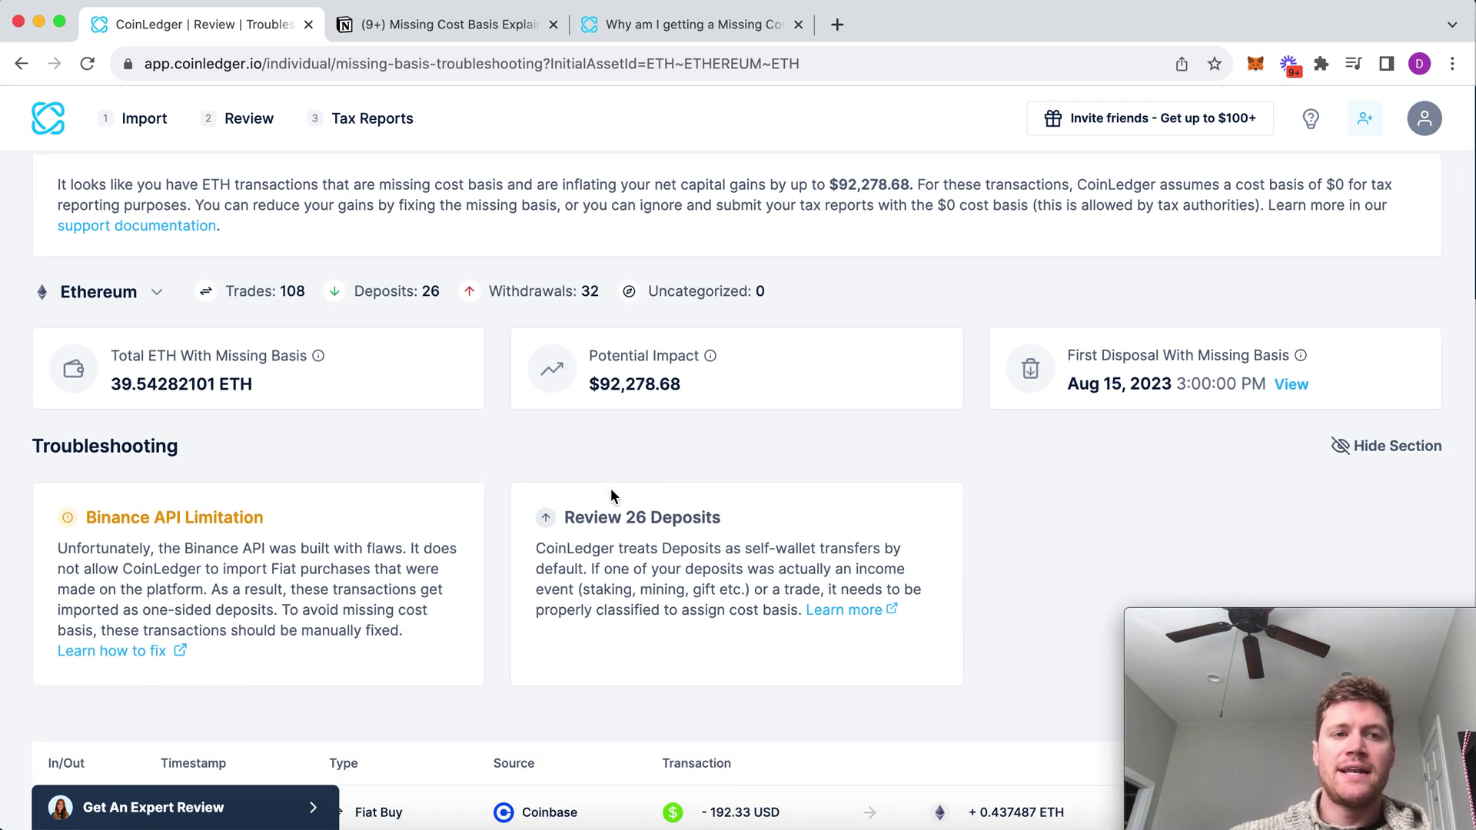
scroll(535, 446, up, 2)
scroll(534, 446, down, 7)
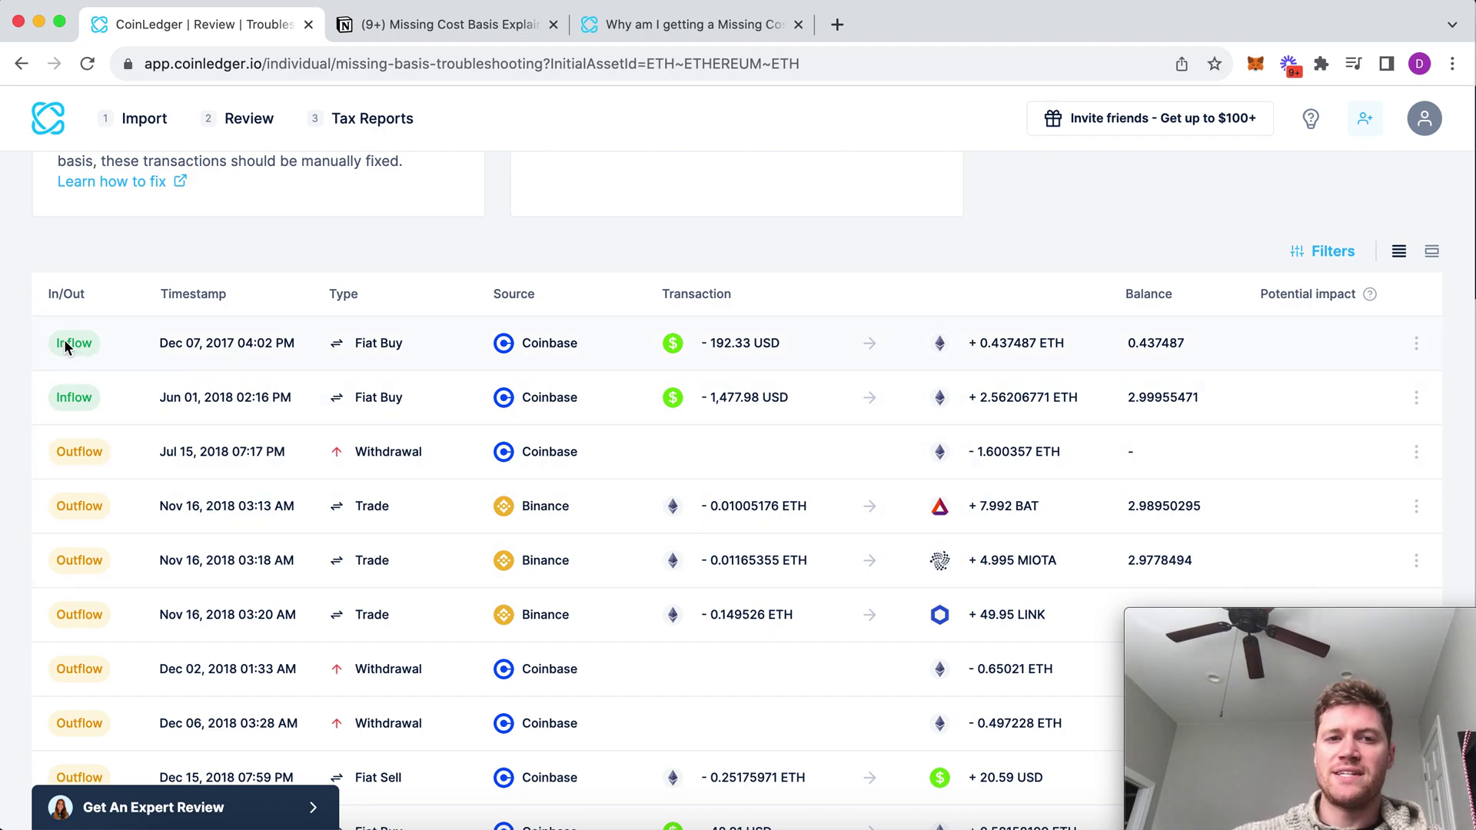
scroll(949, 419, down, 3)
scroll(949, 419, up, 3)
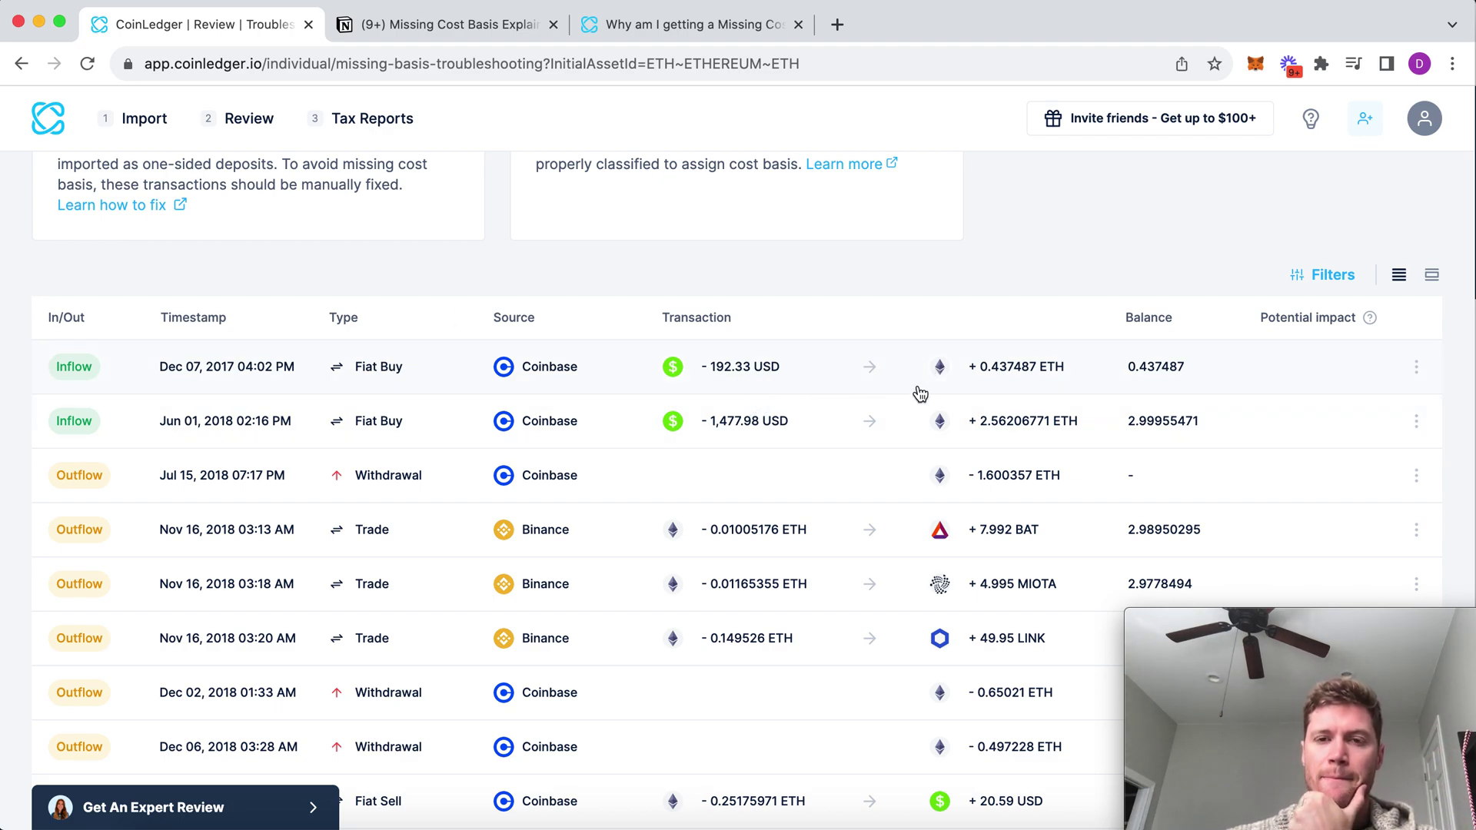
scroll(570, 409, down, 2)
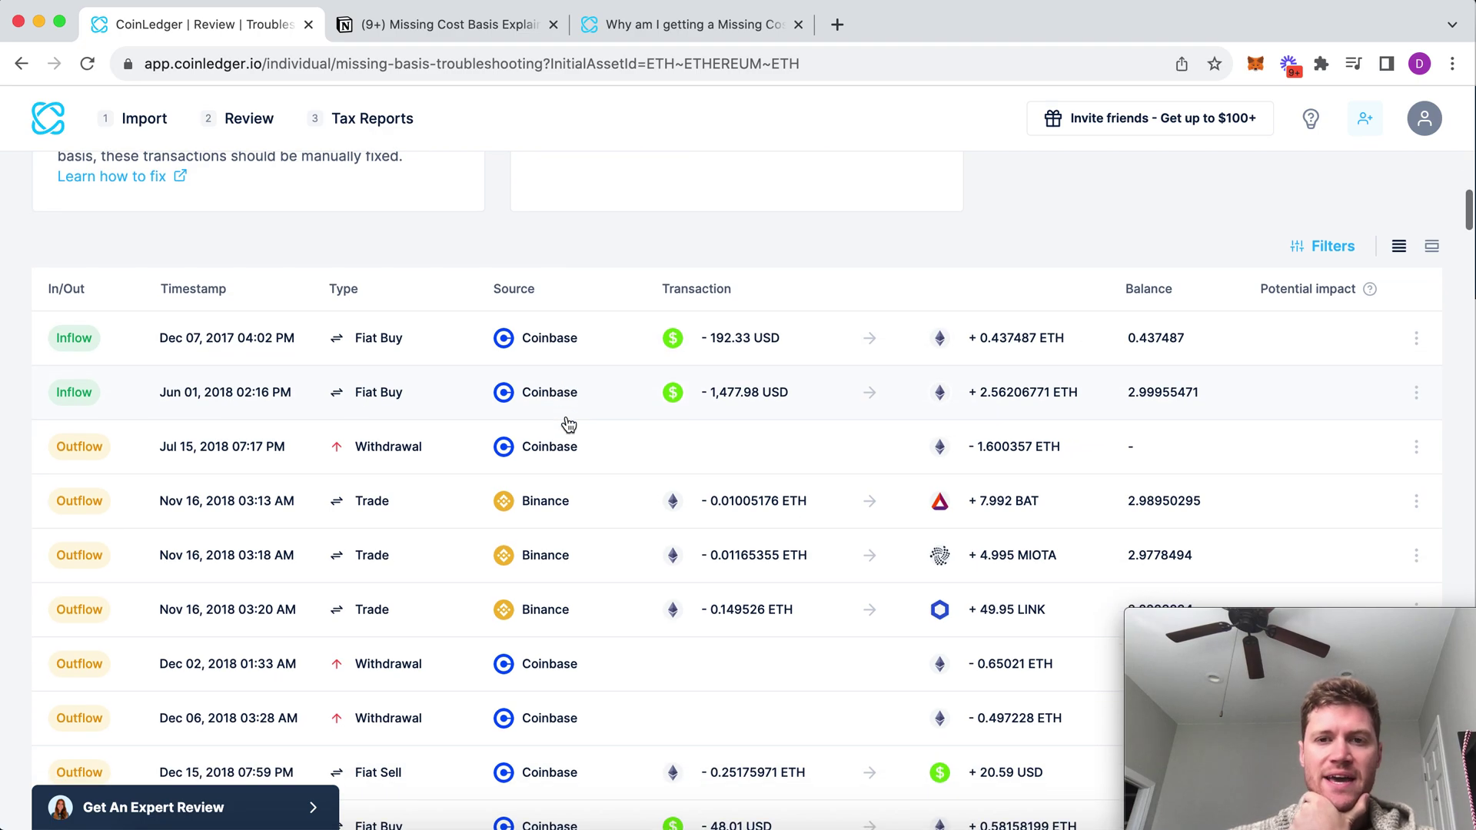
scroll(542, 416, down, 2)
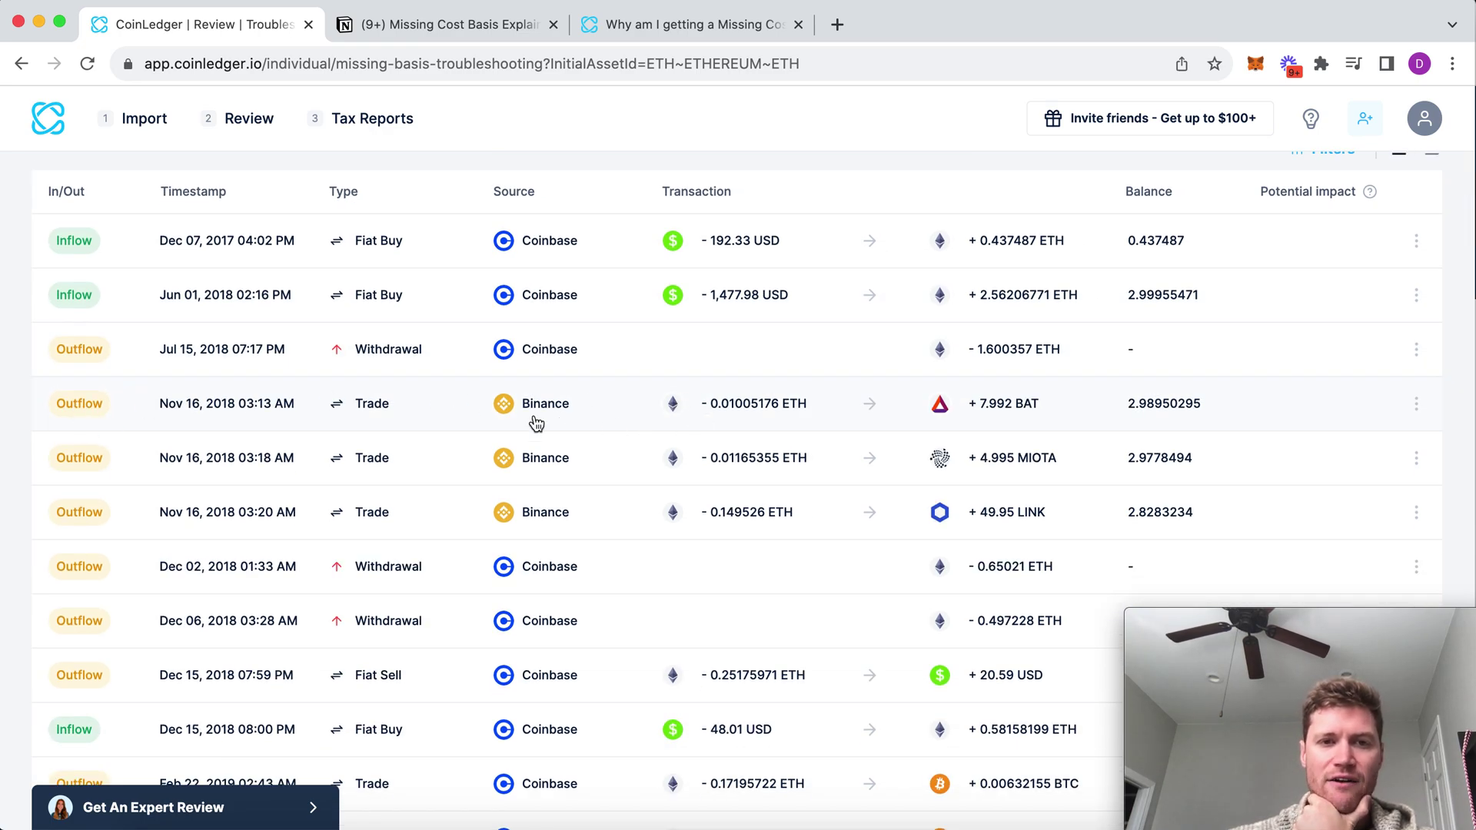
scroll(739, 482, down, 15)
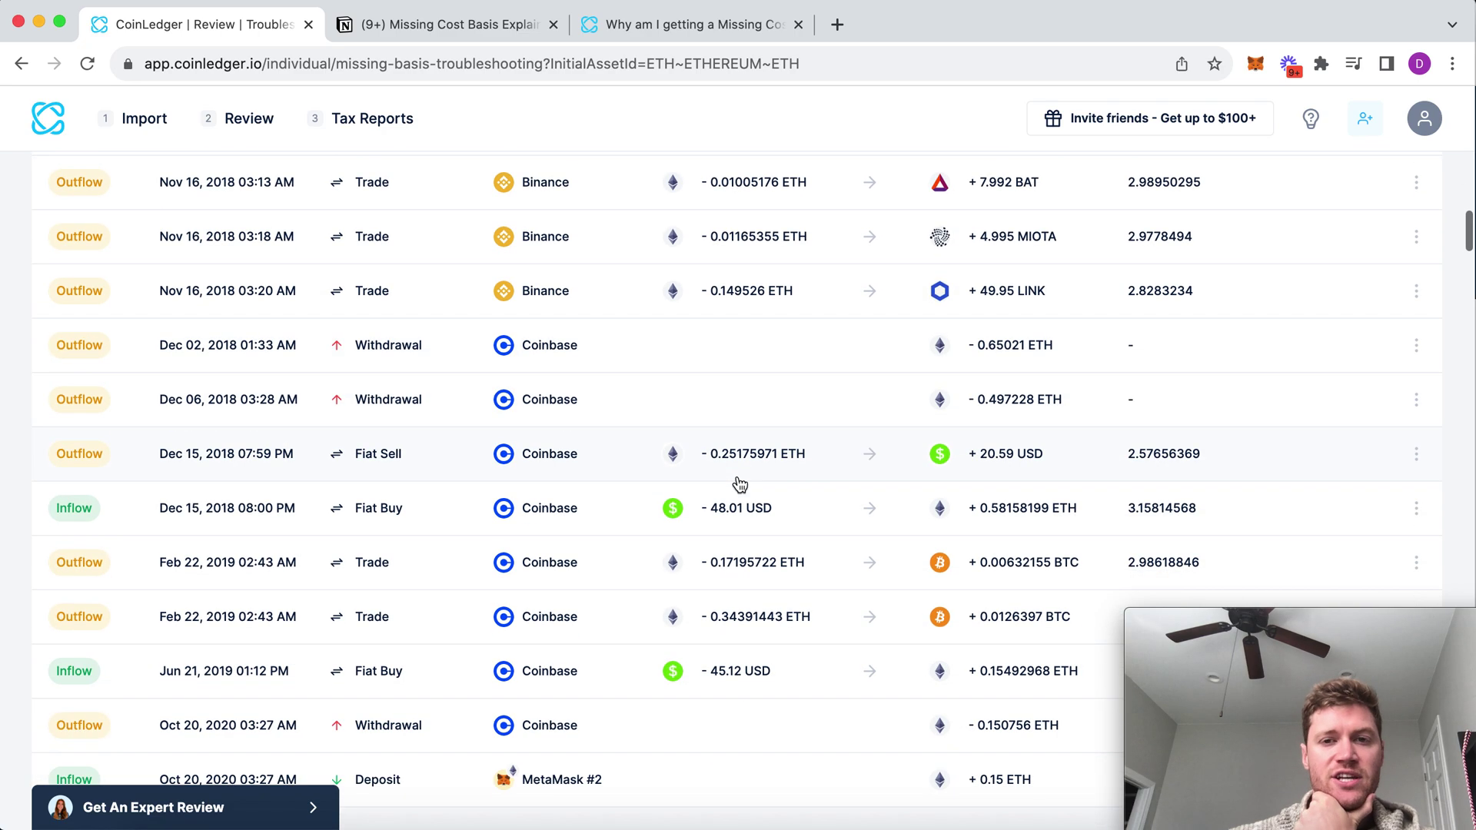
scroll(738, 483, down, 15)
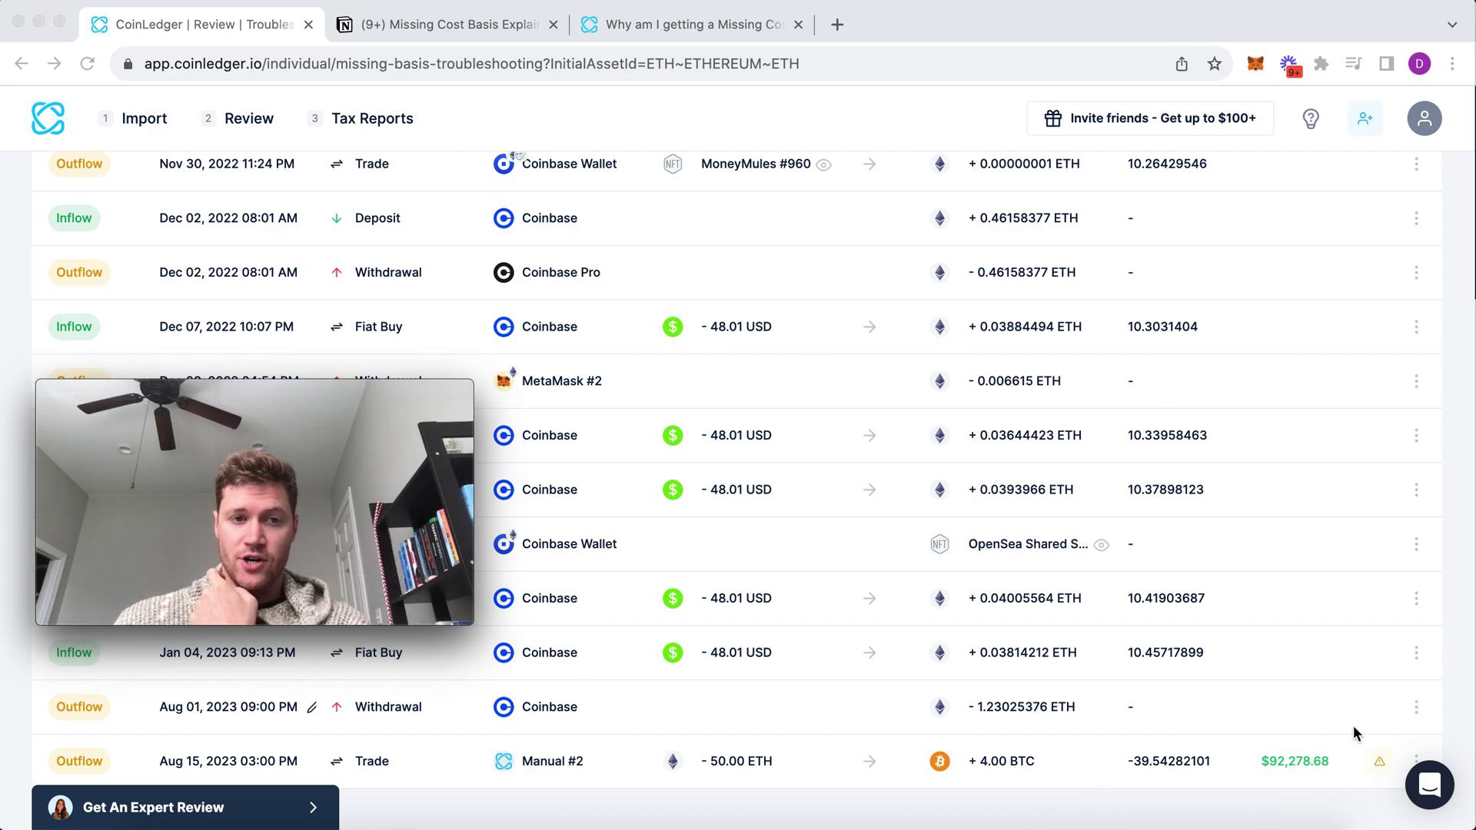
Step: Select a section of the ETH inflow and outflow table on the report
click(1381, 767)
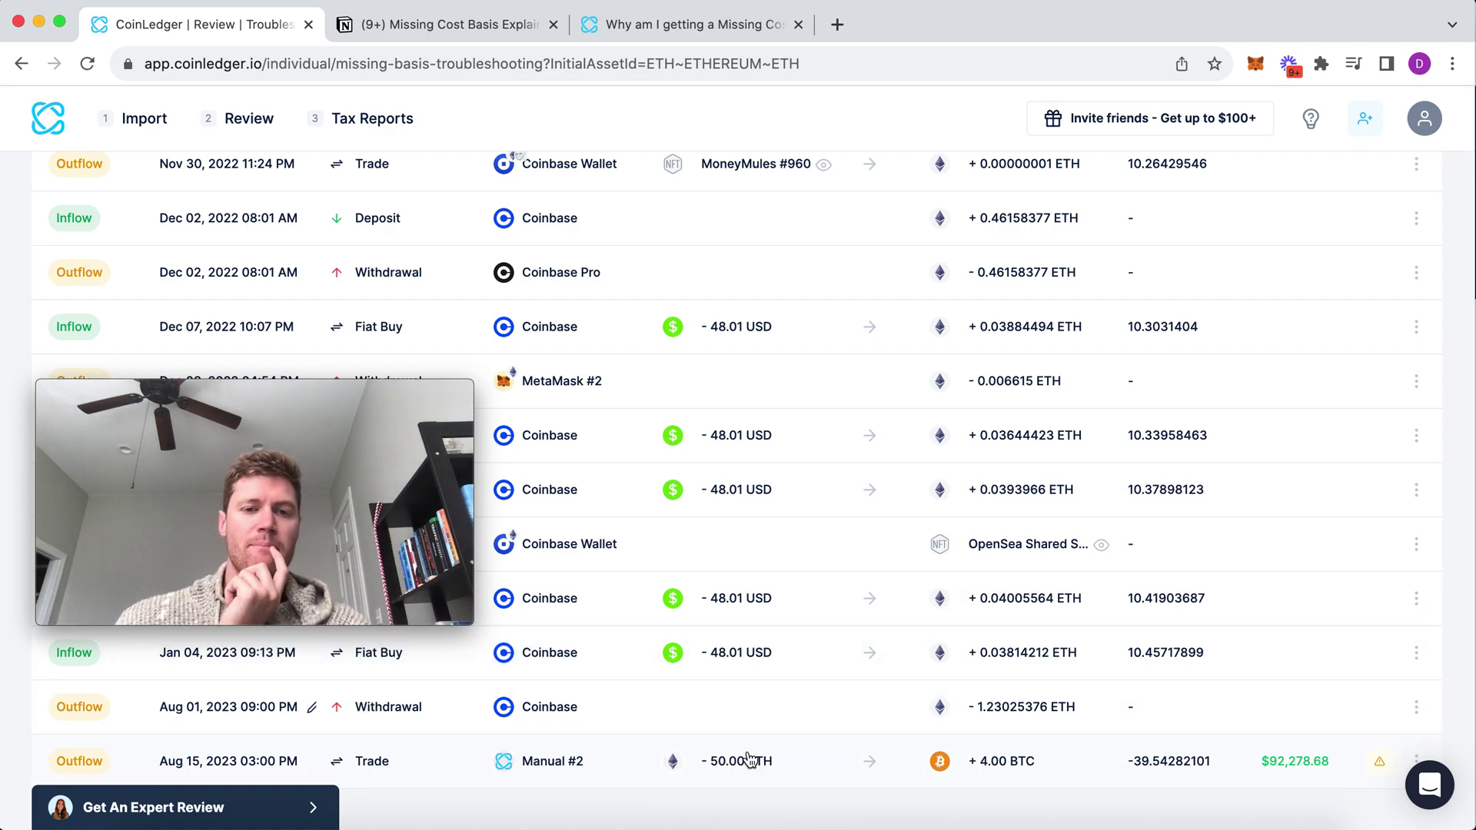
mouse_move(302, 396)
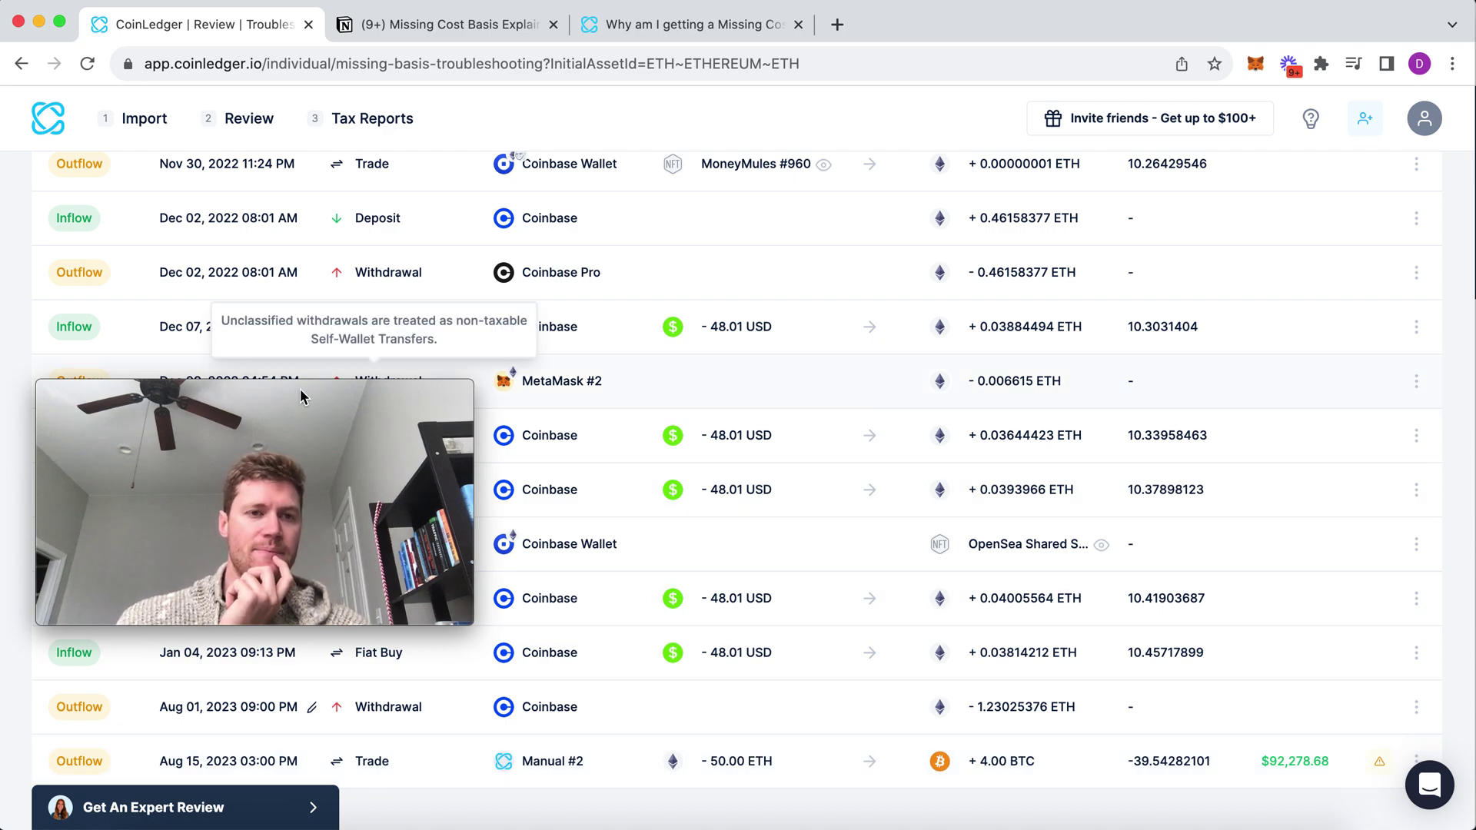
drag(301, 396, 1349, 615)
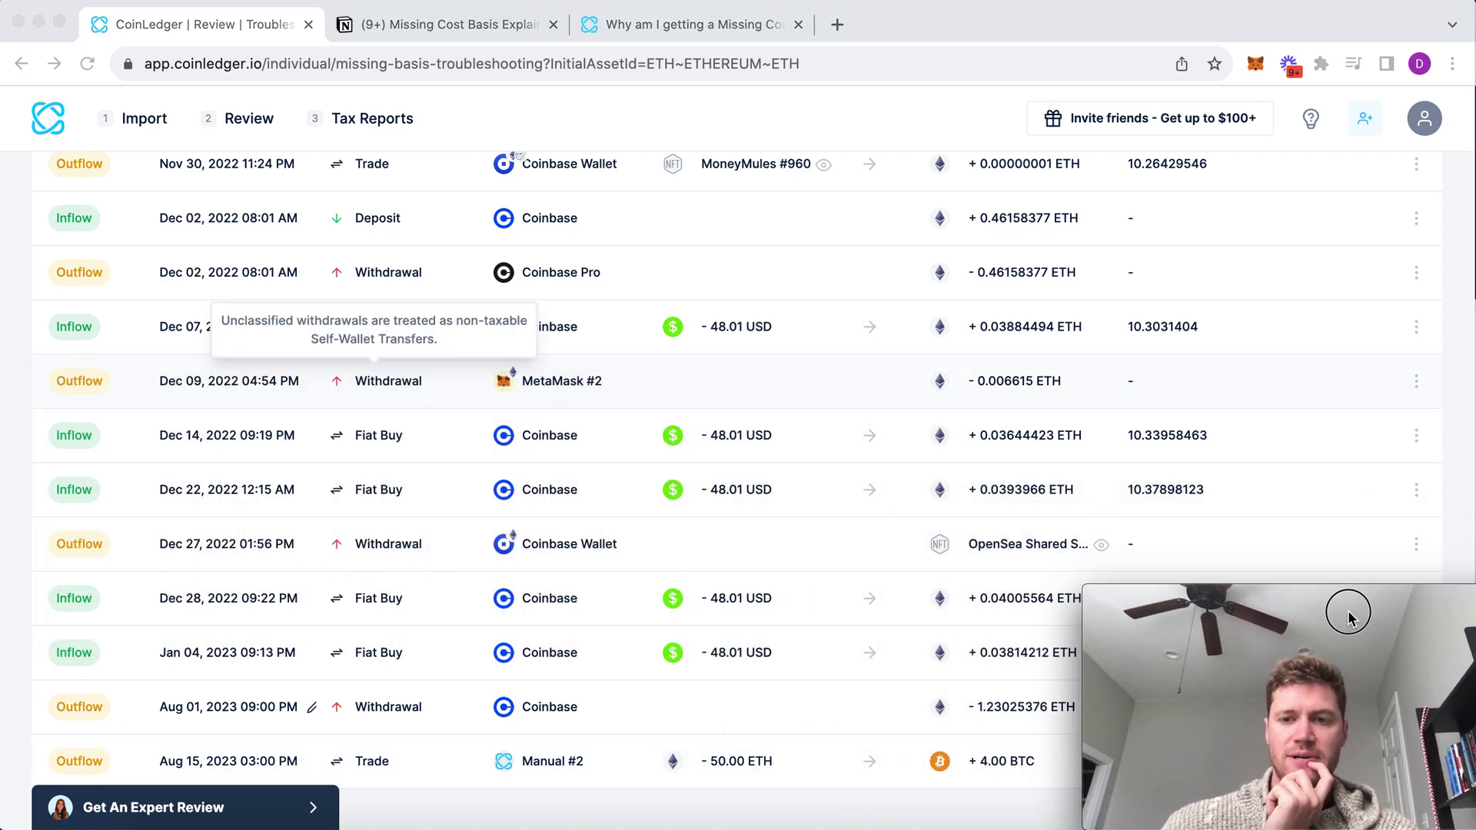
scroll(415, 431, down, 10)
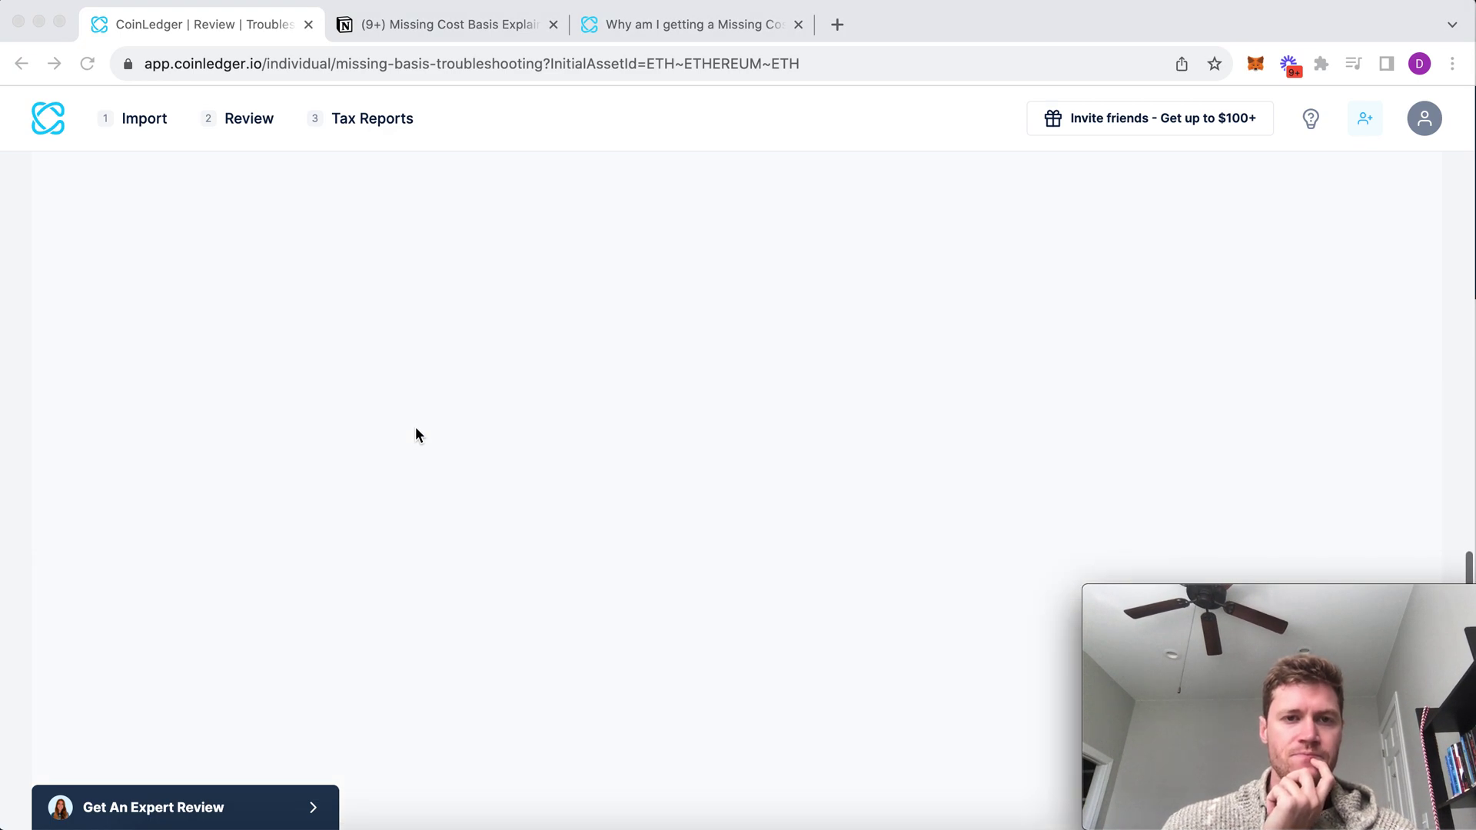
scroll(415, 432, up, 10)
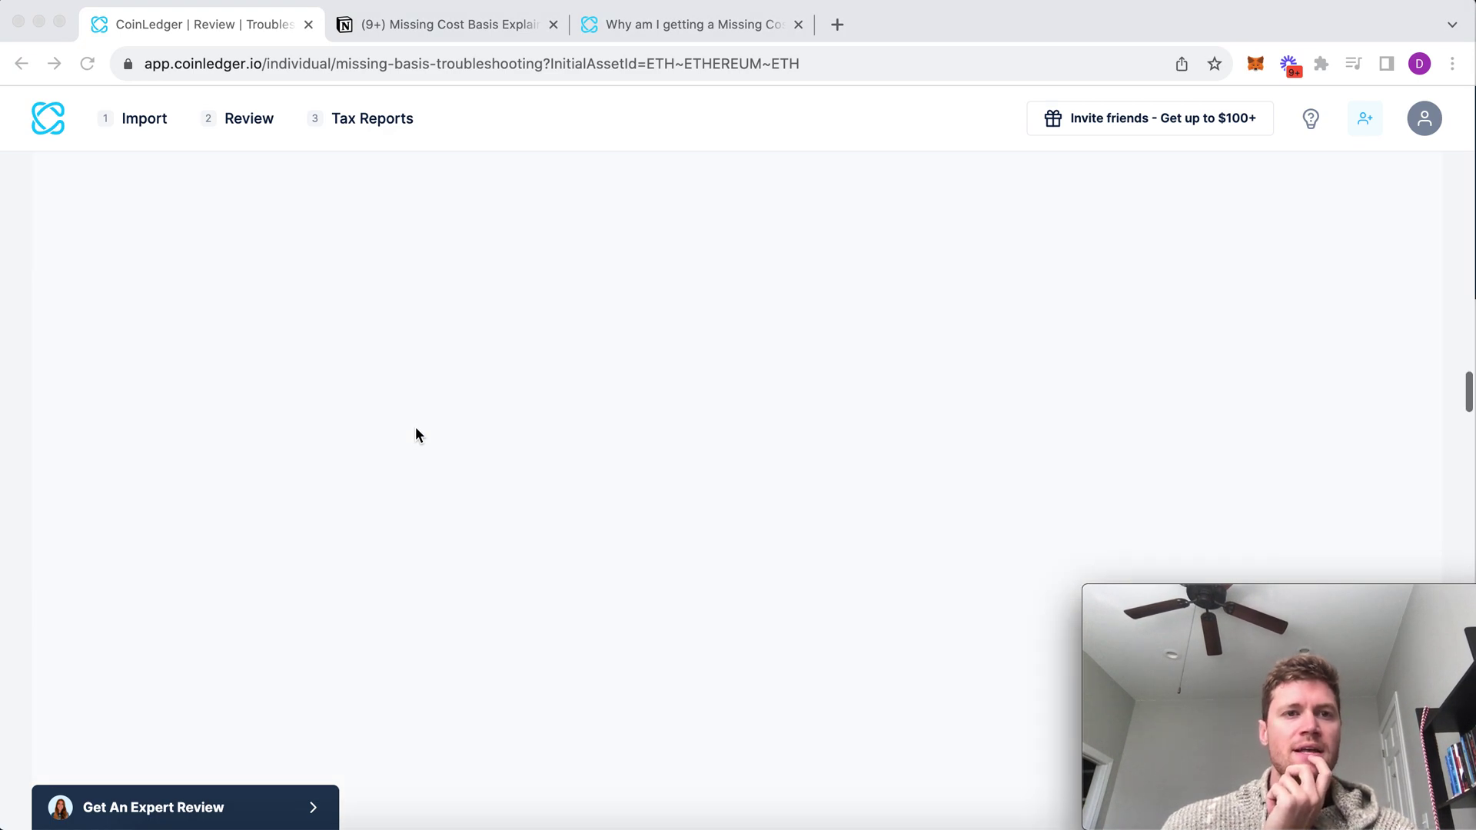
Step: Return to Import and open Manual #2, showing its 50.00 ETH for 4.00 BTC trade
click(136, 122)
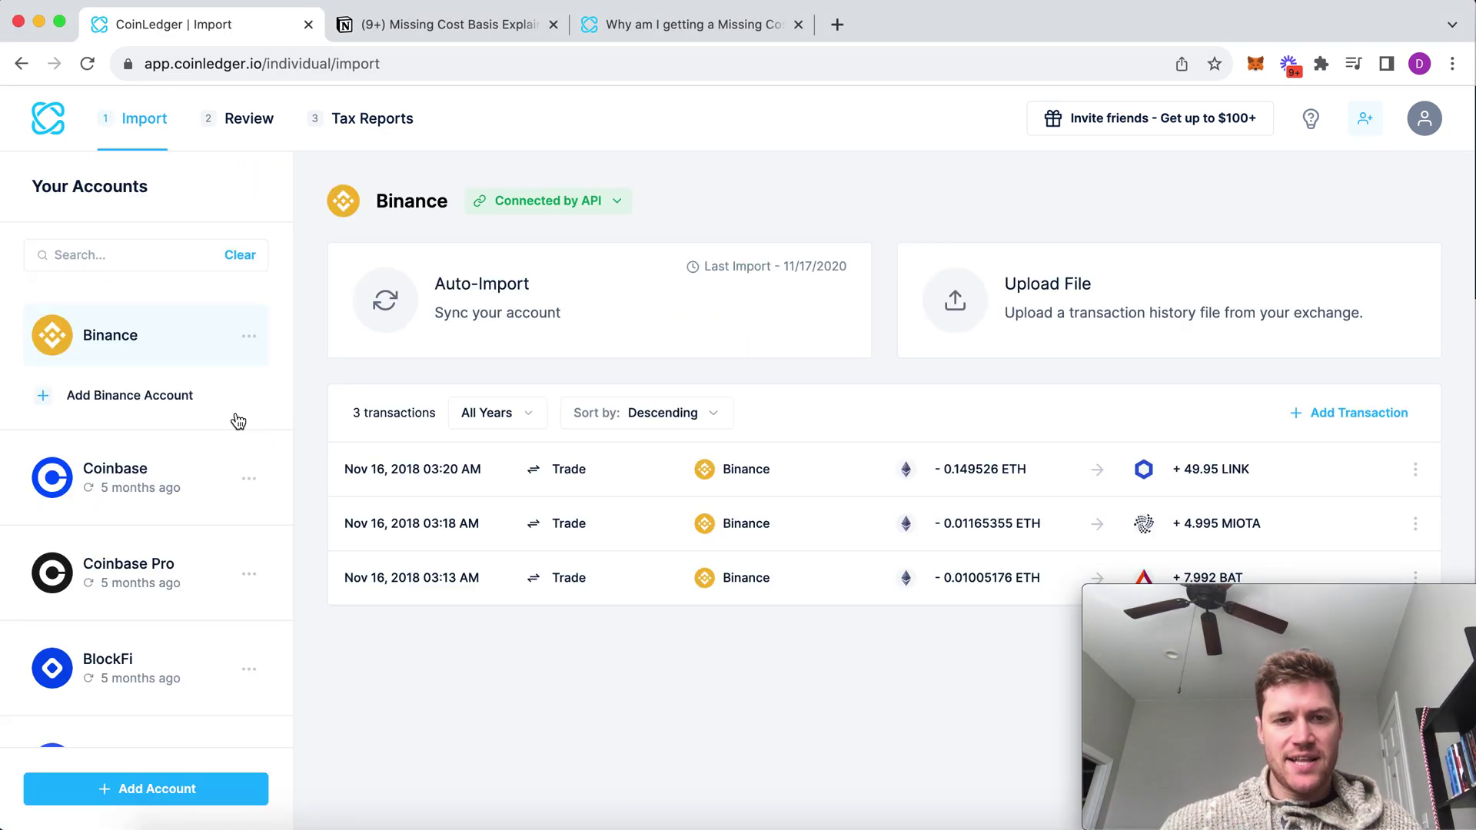
scroll(170, 474, down, 6)
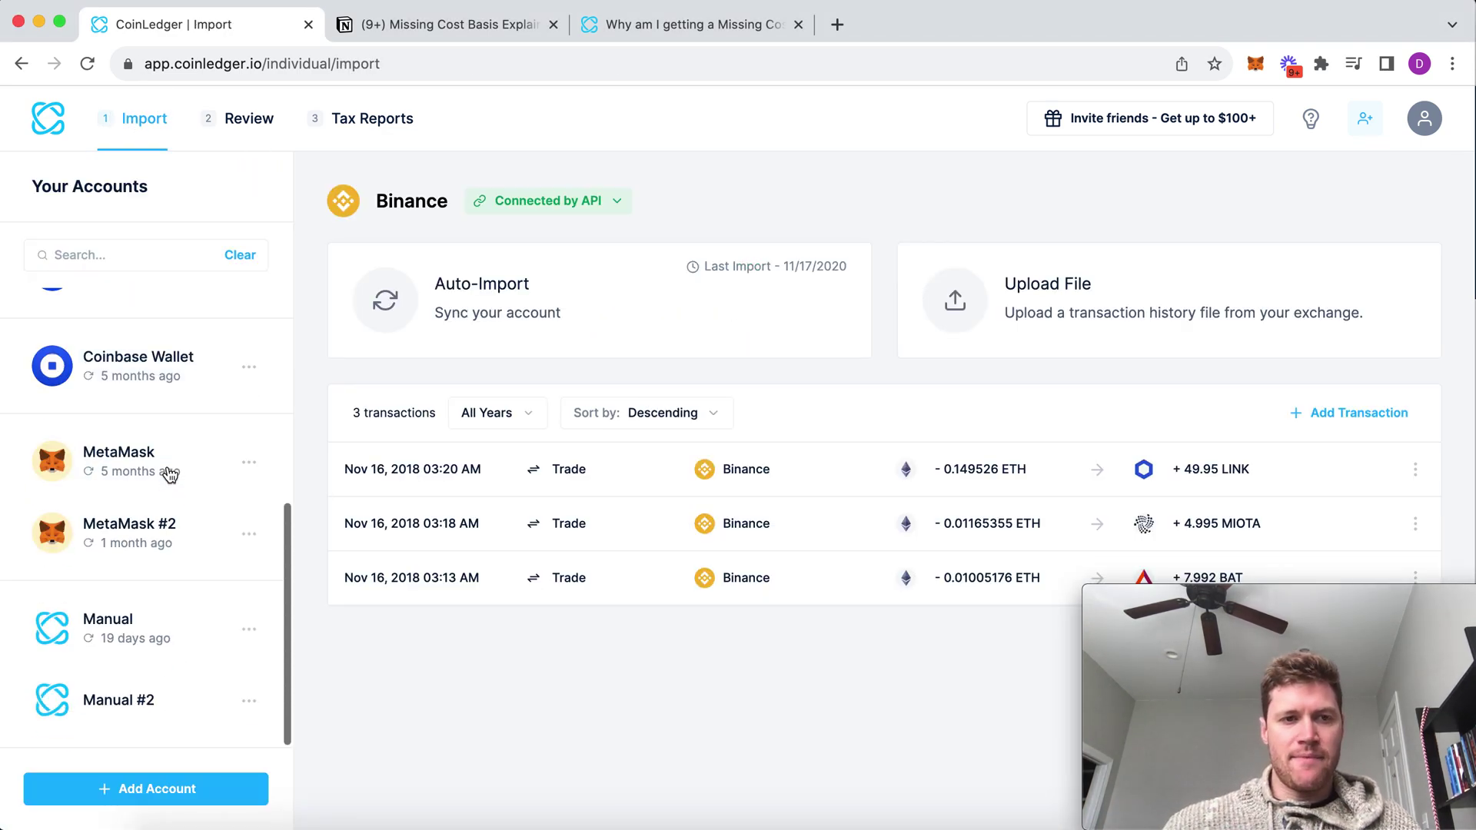
click(129, 703)
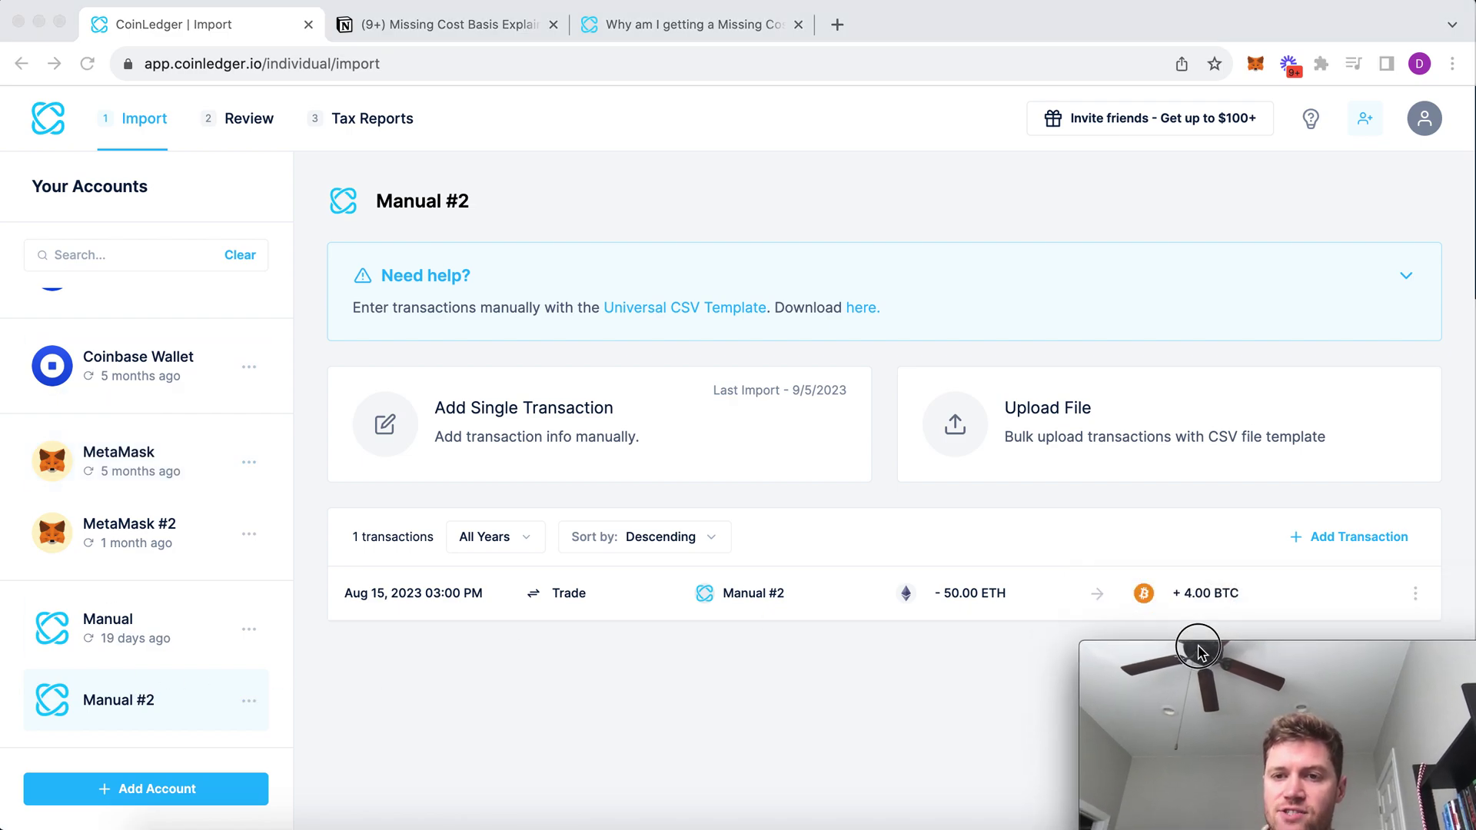
Step: Start a new Fiat Buy in Manual #2 sending 4,000 US dollars
click(1313, 536)
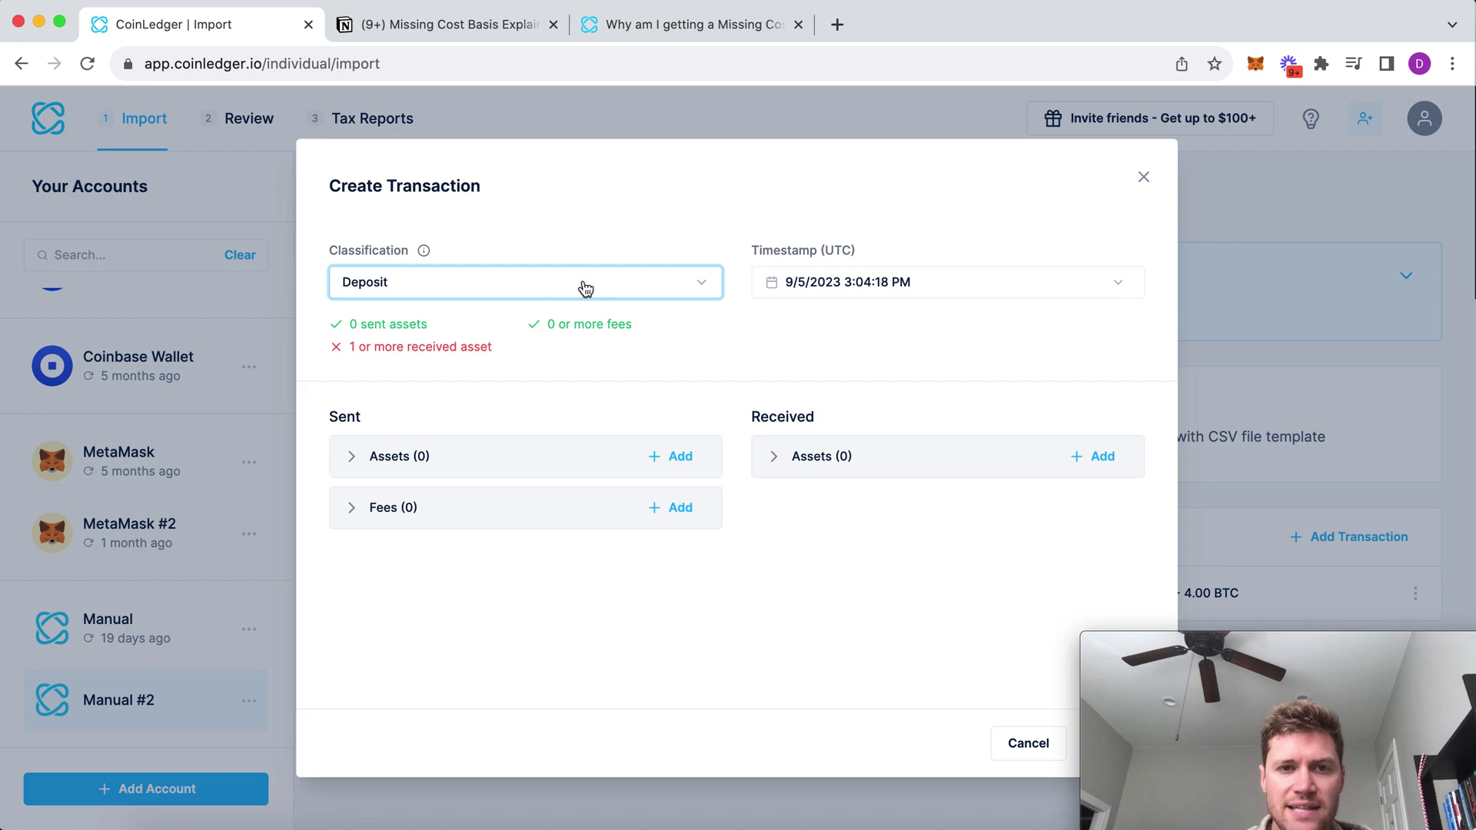
click(584, 287)
text(fiat)
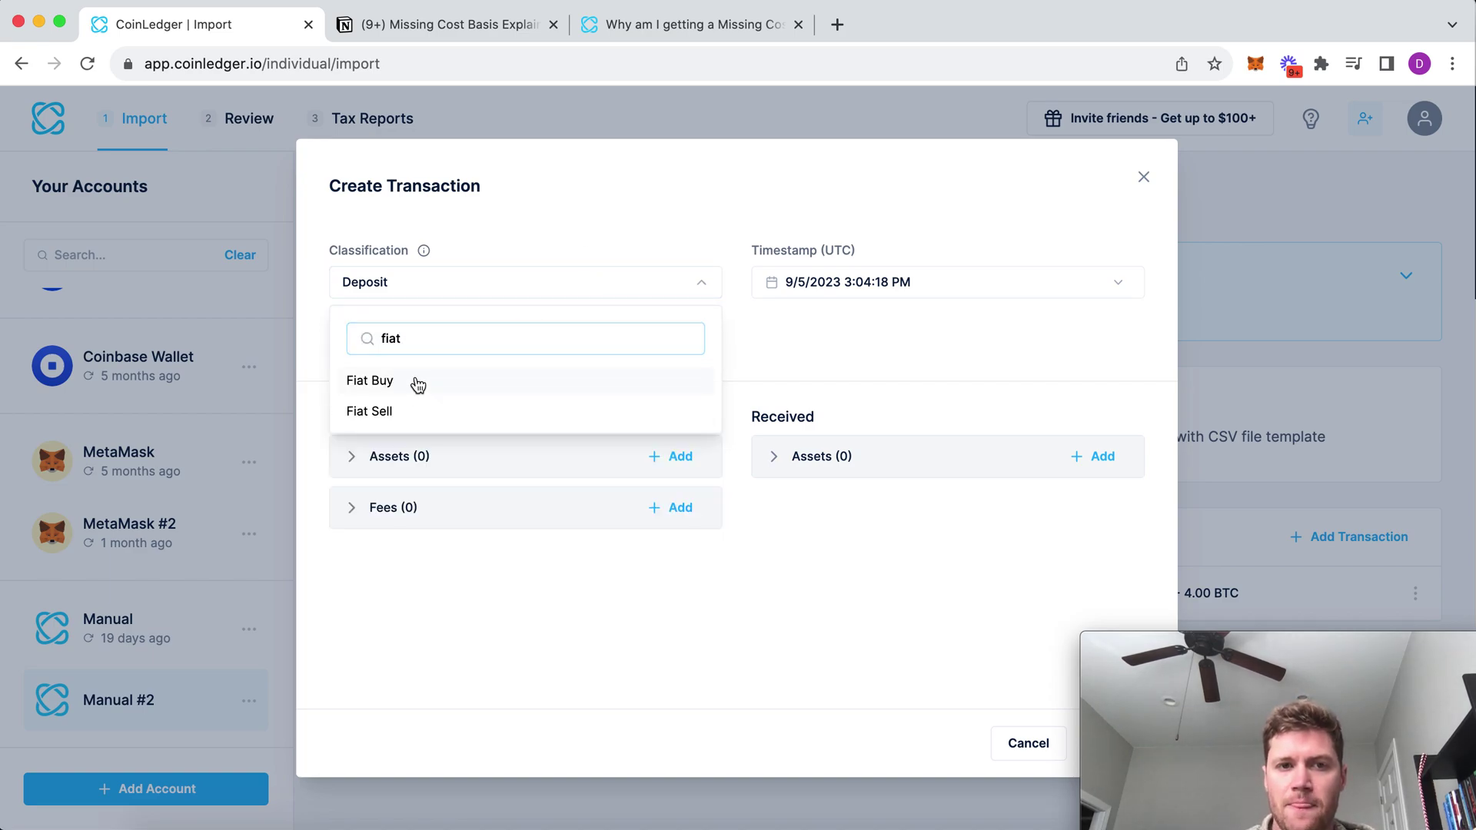
click(415, 381)
click(421, 459)
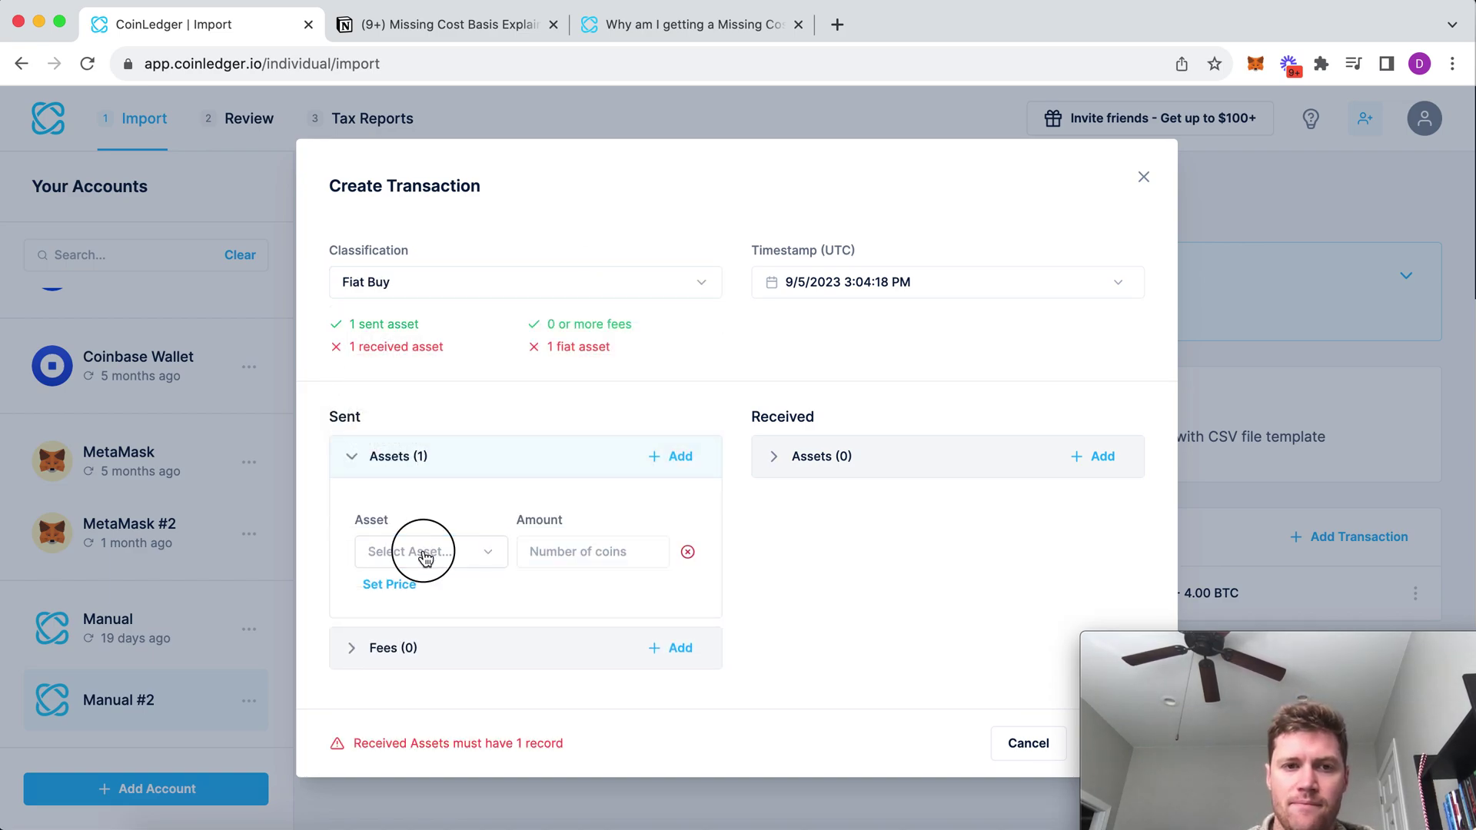
click(425, 553)
text(usd)
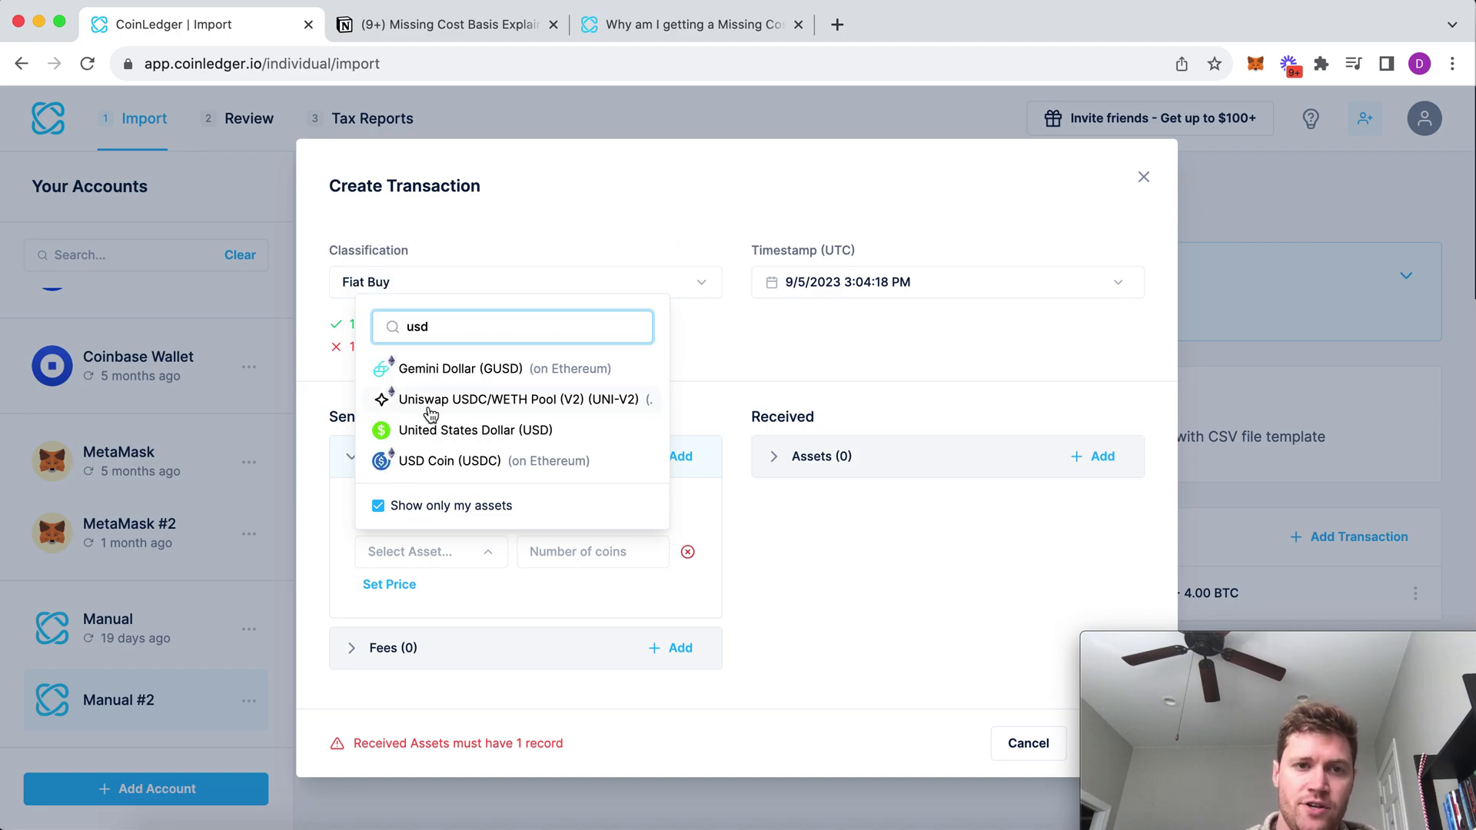
click(465, 431)
click(603, 550)
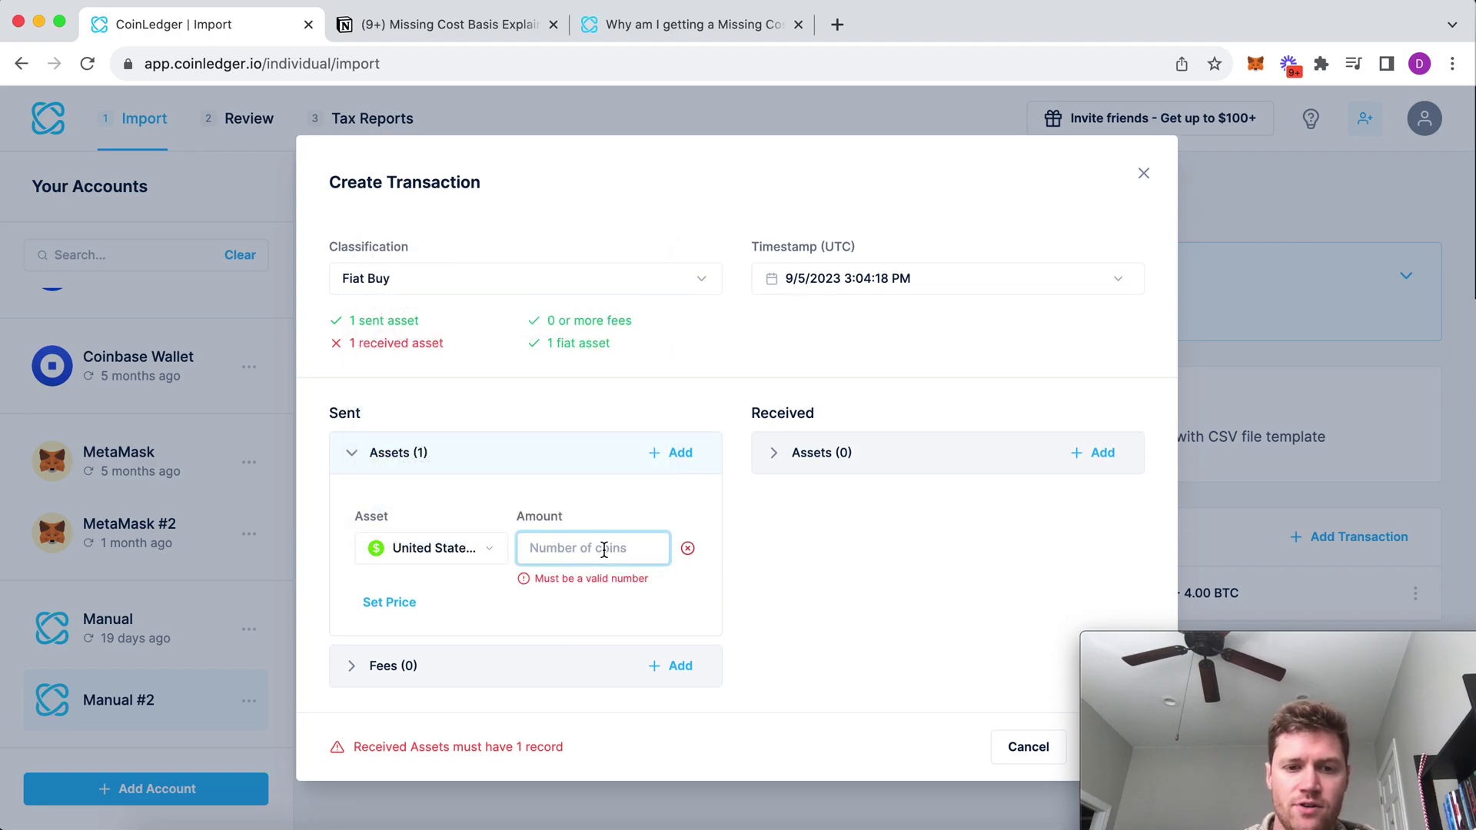
text(4000)
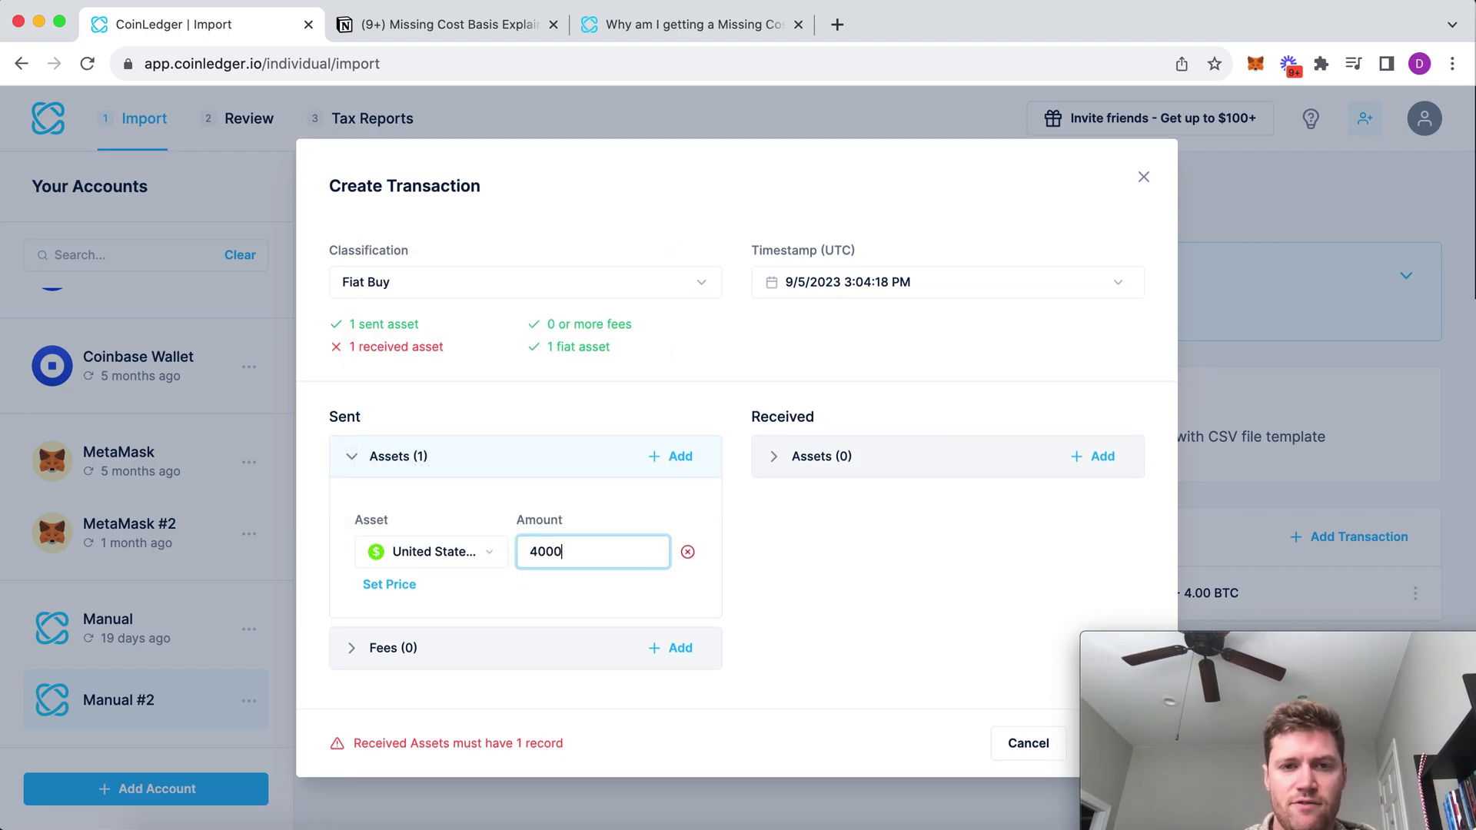
Step: Add 50 Ethereum as the Fiat Buy's received asset
click(843, 461)
click(827, 554)
text(eth)
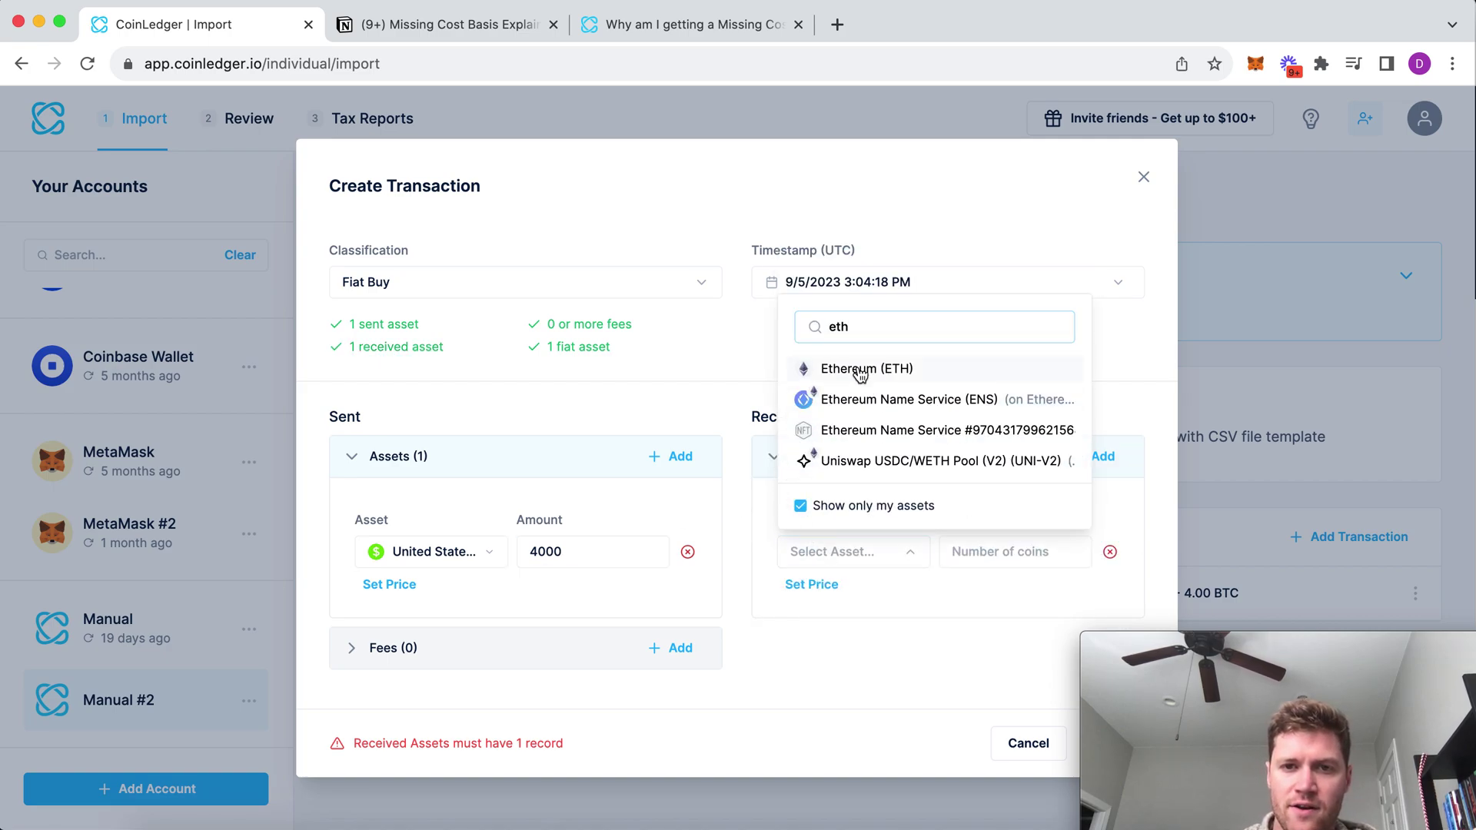
click(851, 365)
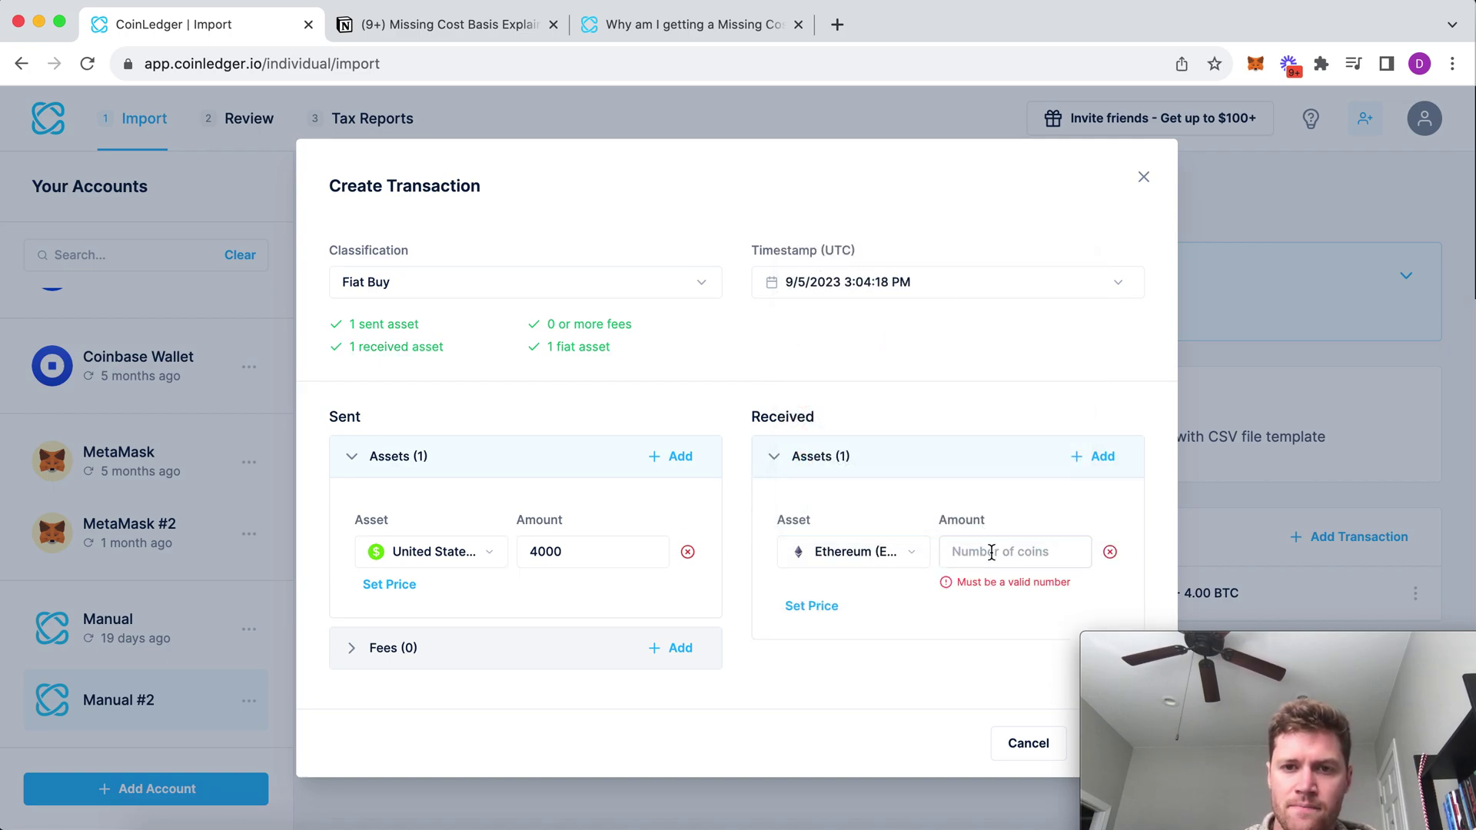
click(991, 552)
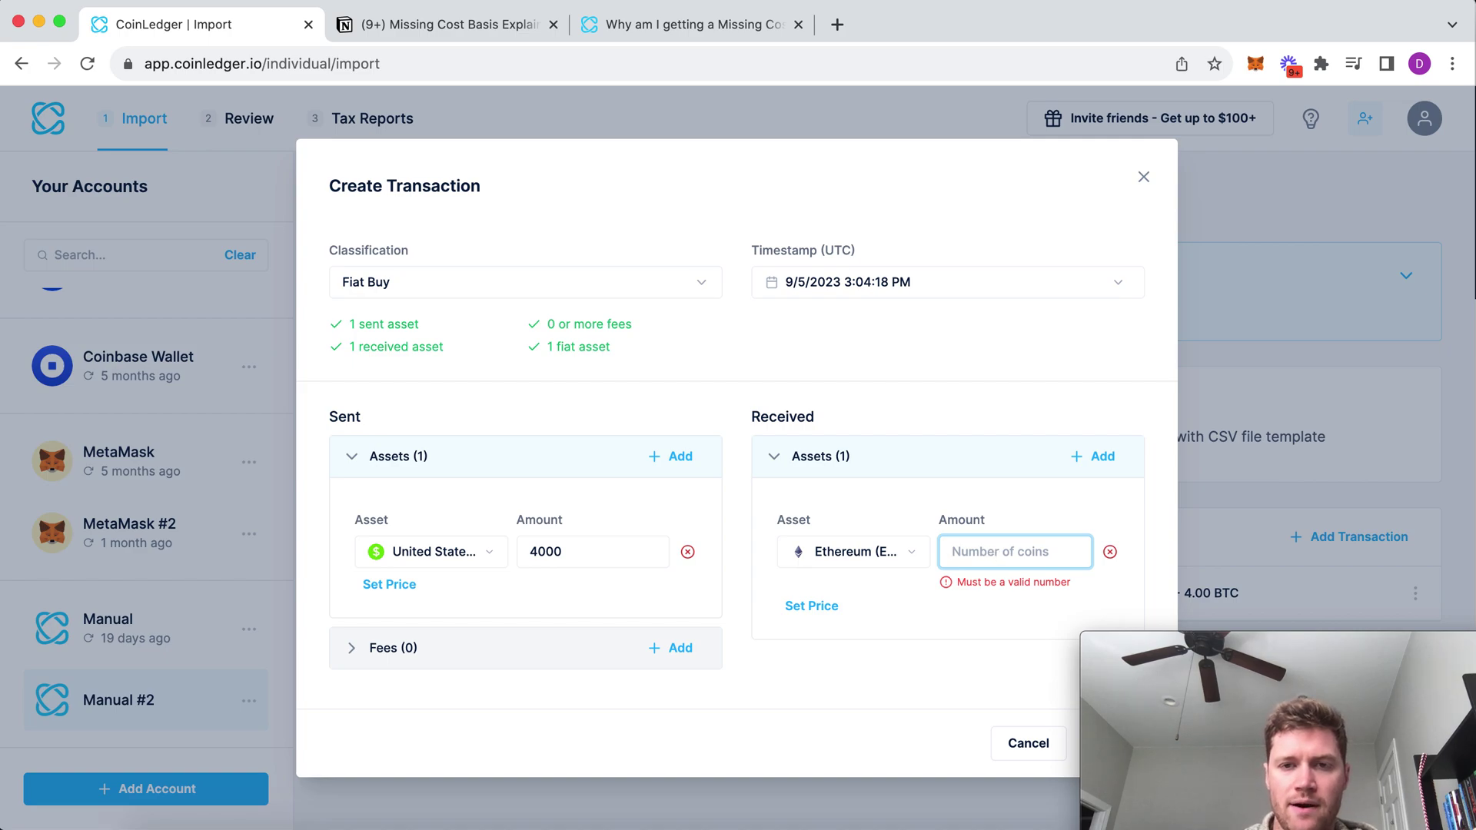
text(50)
Step: Date the Fiat Buy April 13, 2021 and save it
click(795, 301)
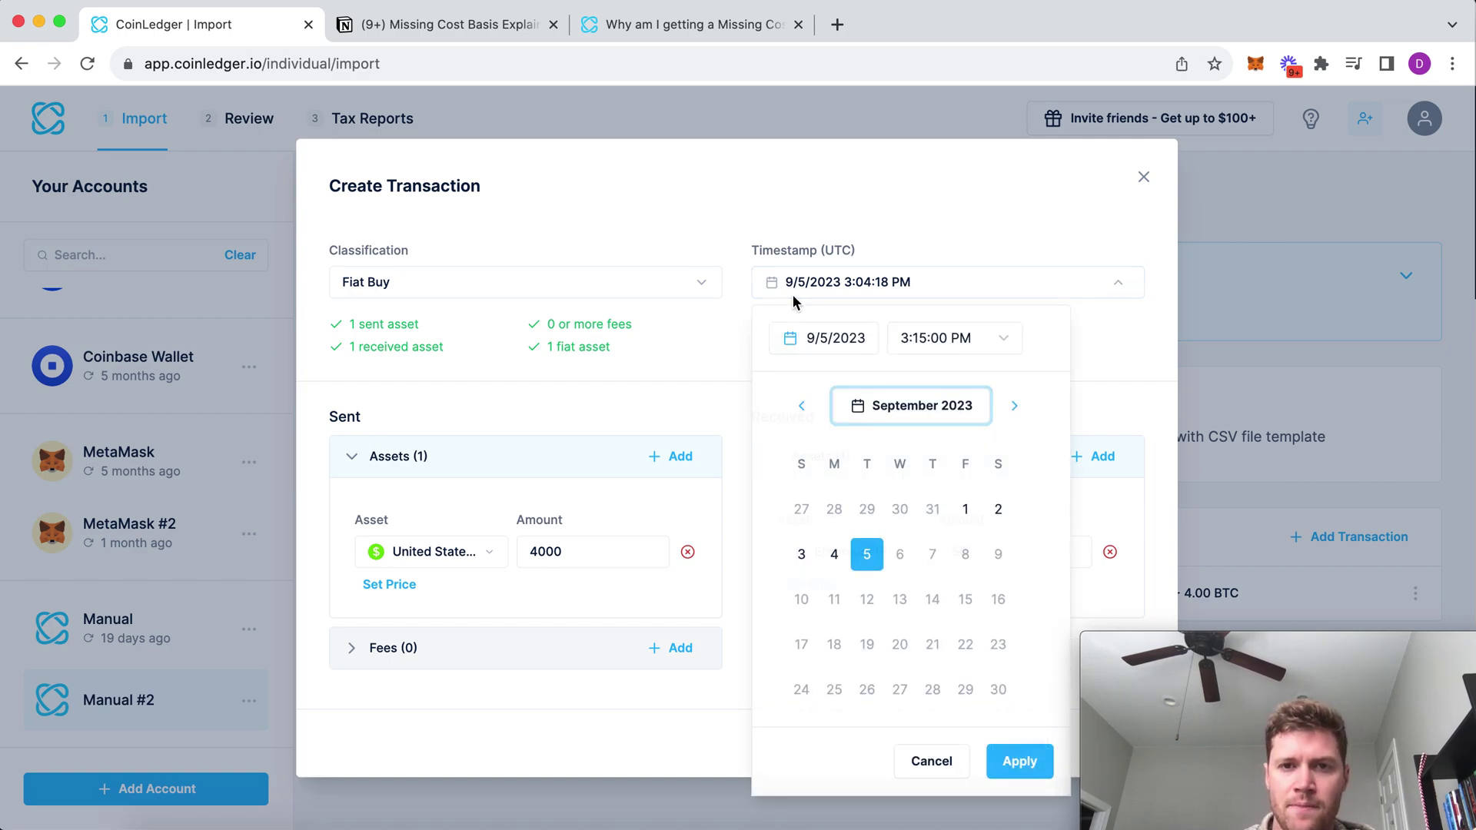
click(805, 407)
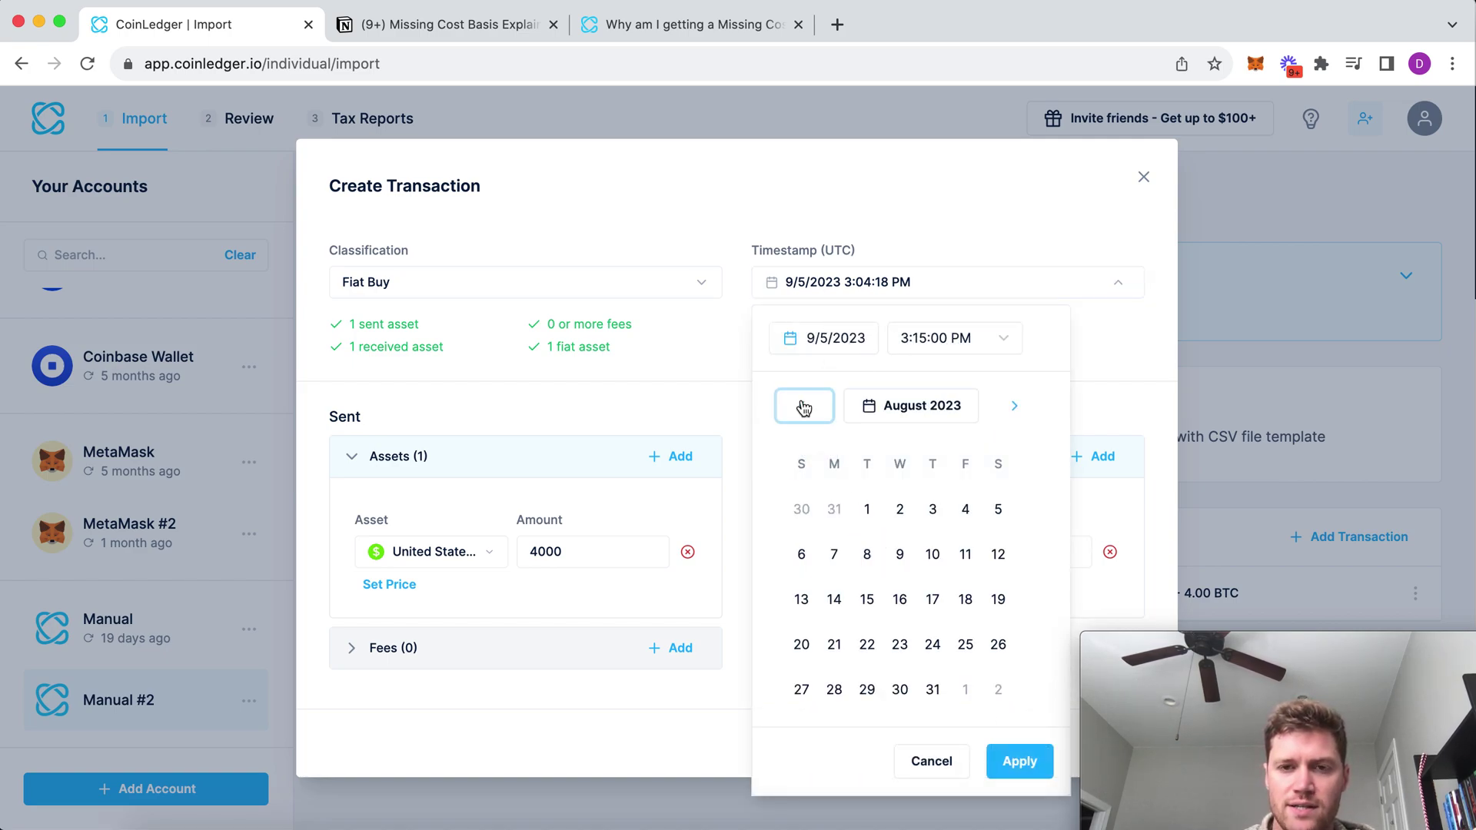
click(804, 407)
click(804, 407)
click(804, 407)
click(804, 407)
click(804, 408)
triple_click(805, 407)
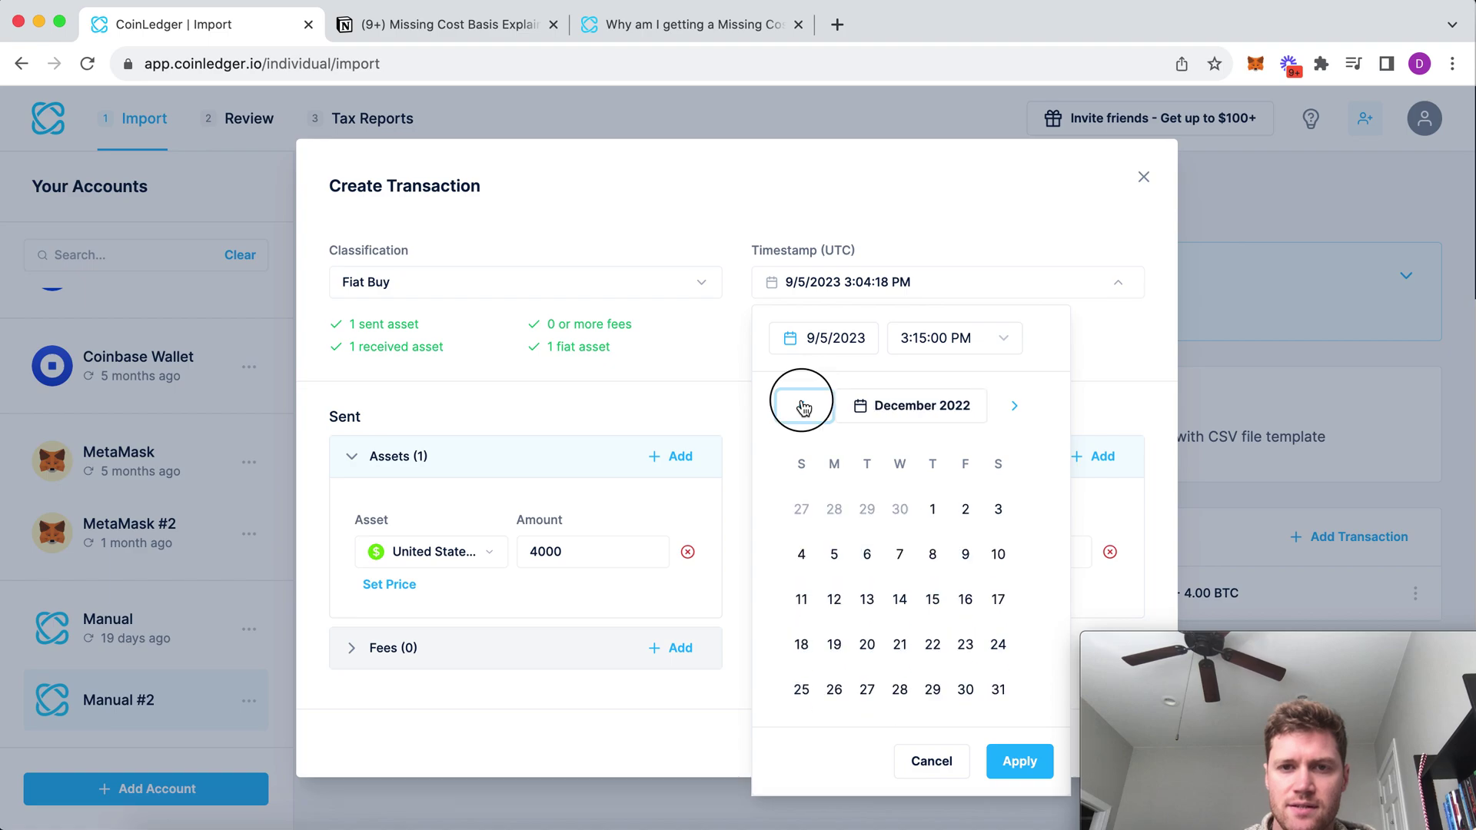
triple_click(804, 407)
triple_click(805, 408)
triple_click(805, 407)
triple_click(805, 408)
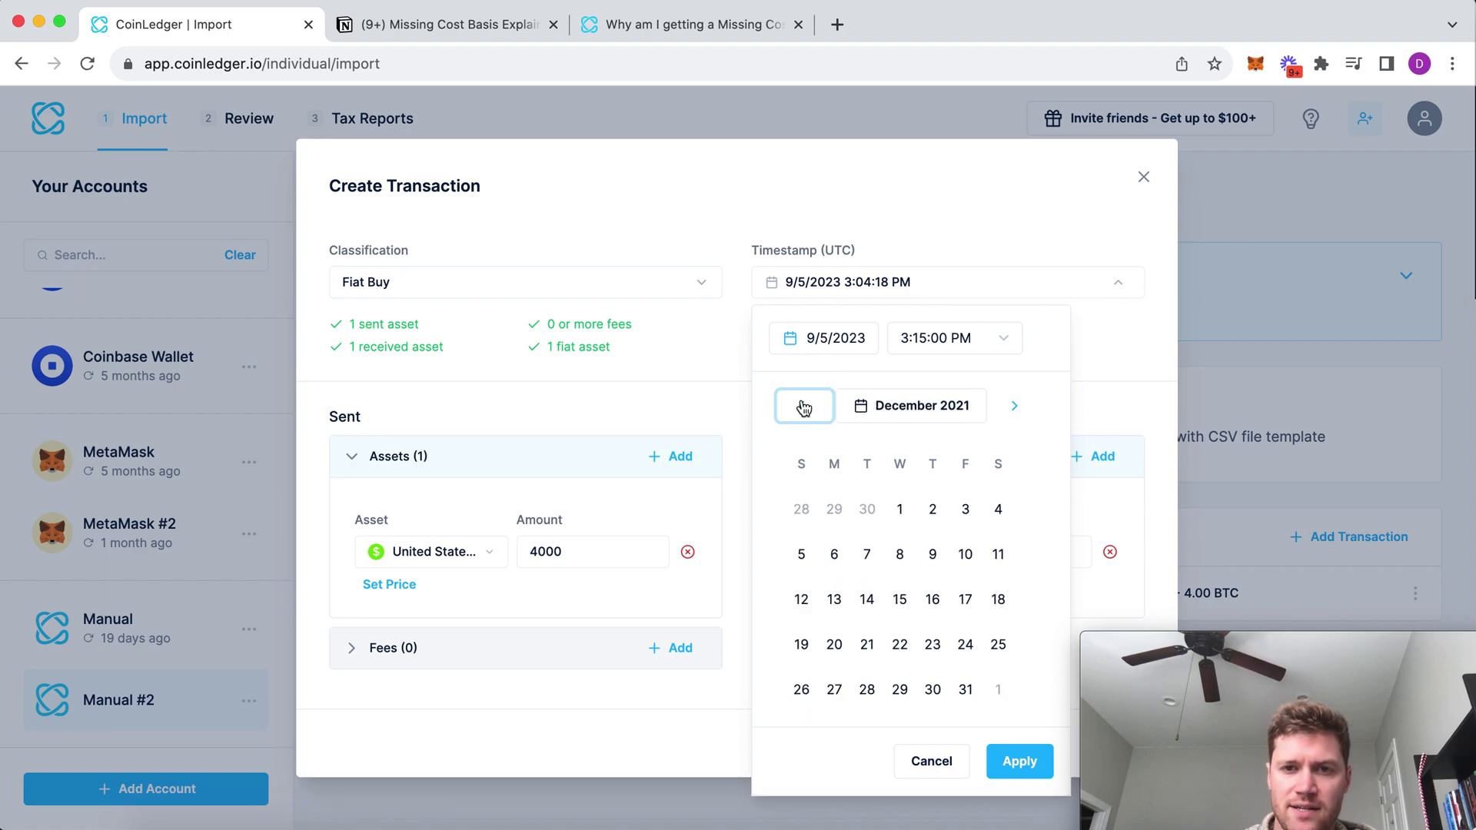
triple_click(804, 407)
triple_click(804, 407)
double_click(811, 412)
click(867, 599)
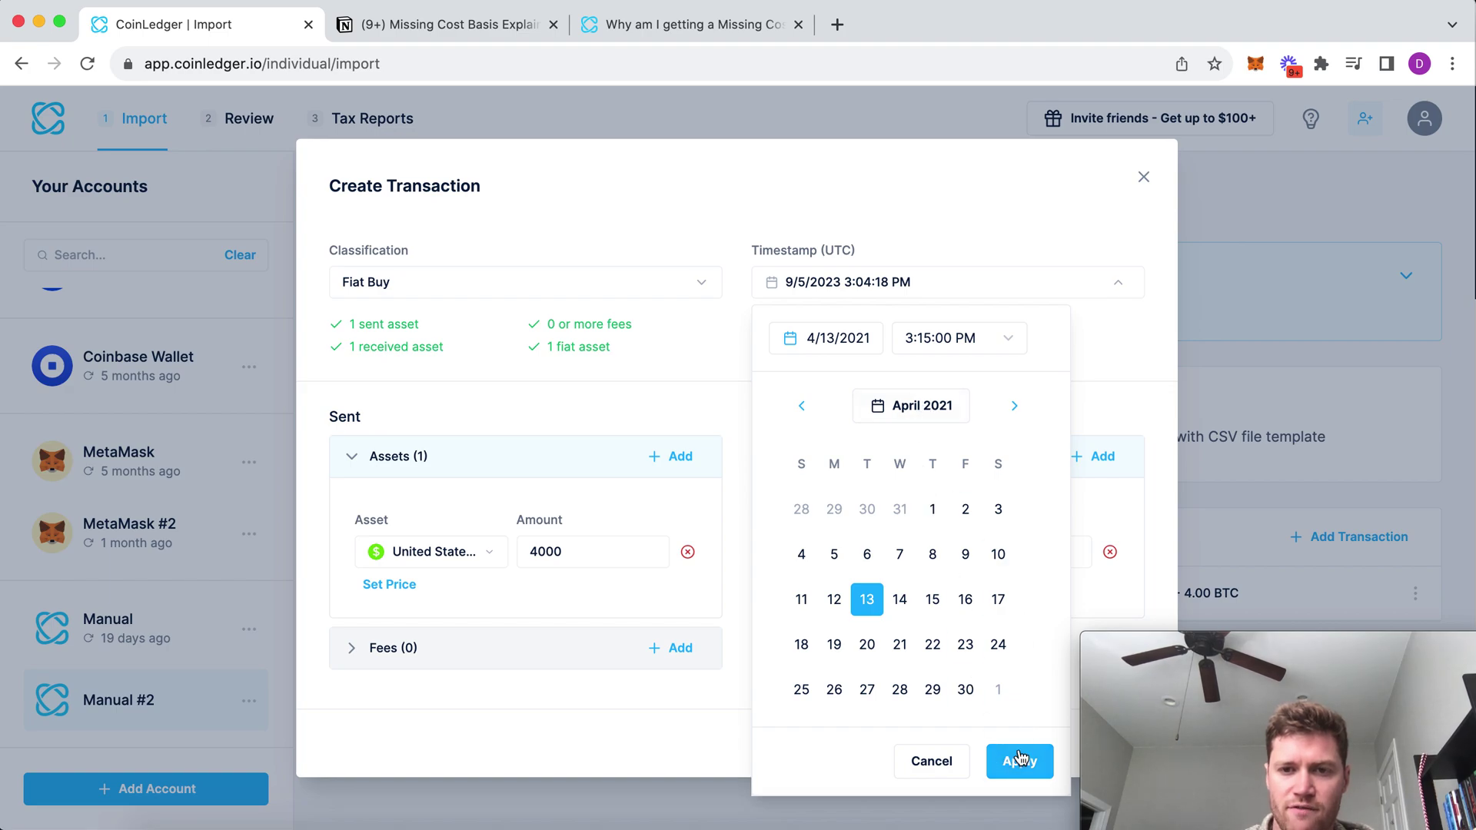
click(1020, 758)
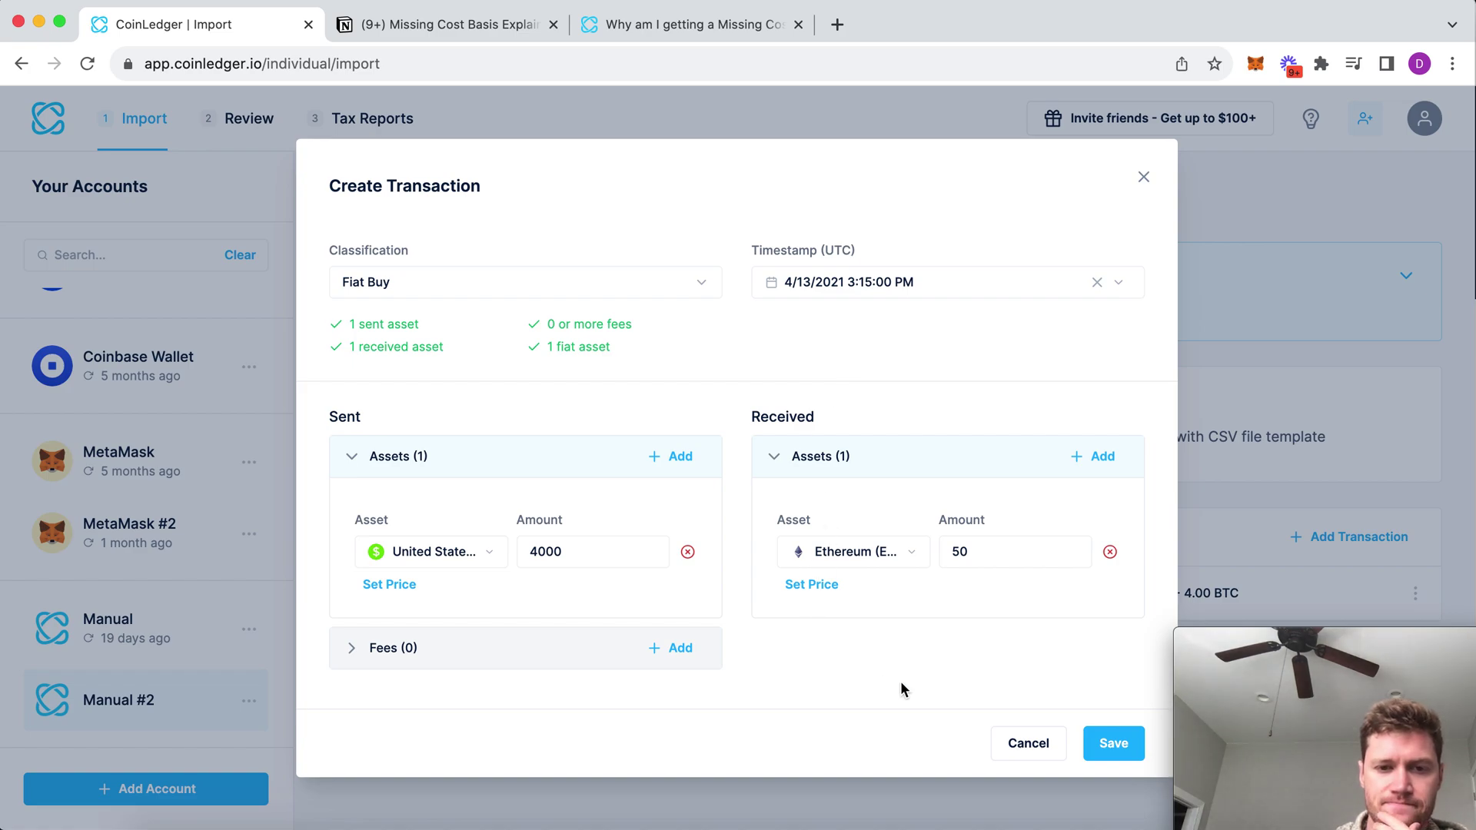
click(1113, 743)
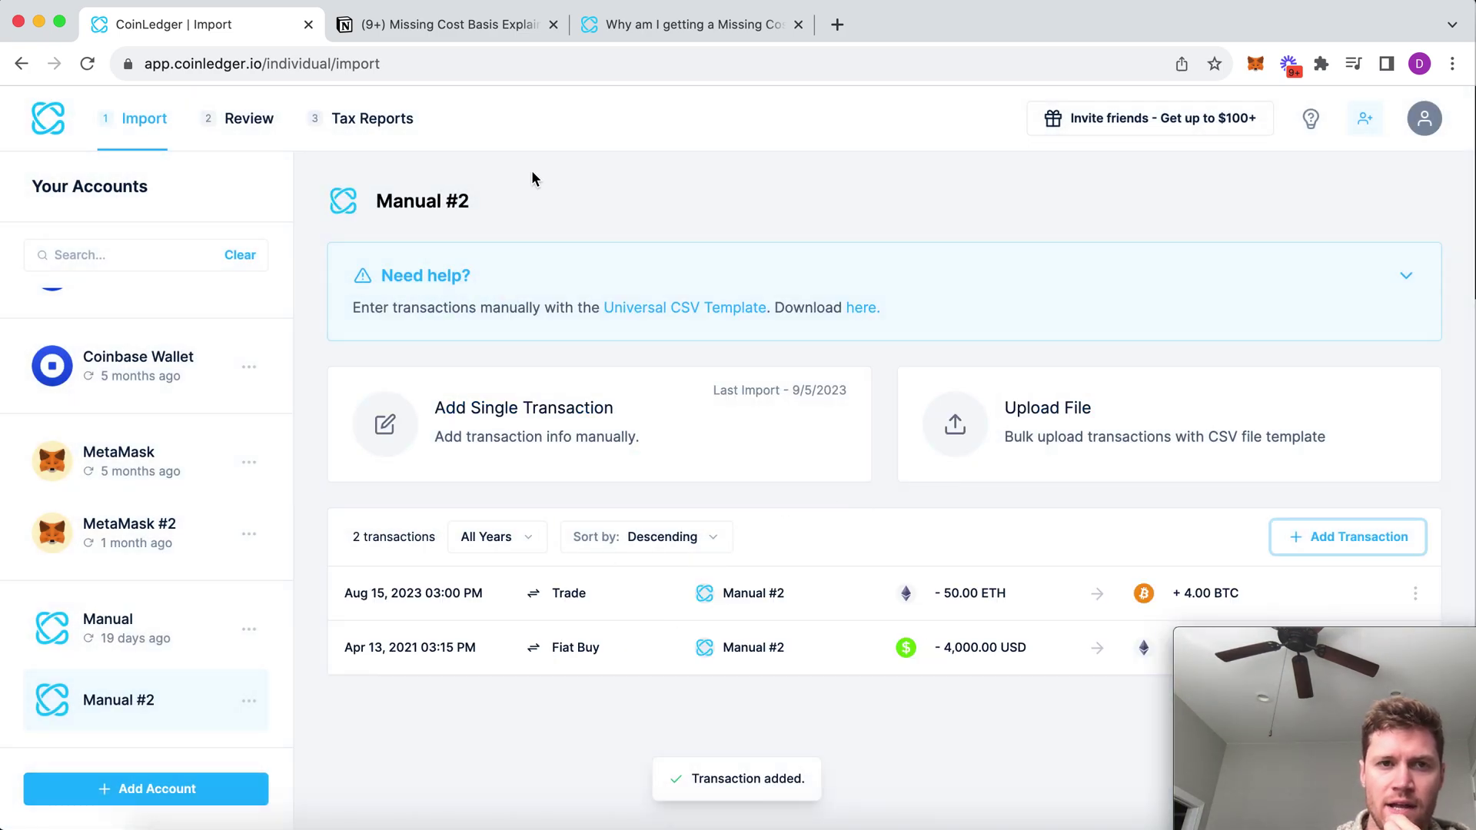
Step: Check Review, then compare Manual #2's 50.00 ETH trade and 4,000.00 USD Fiat Buy amounts
click(262, 128)
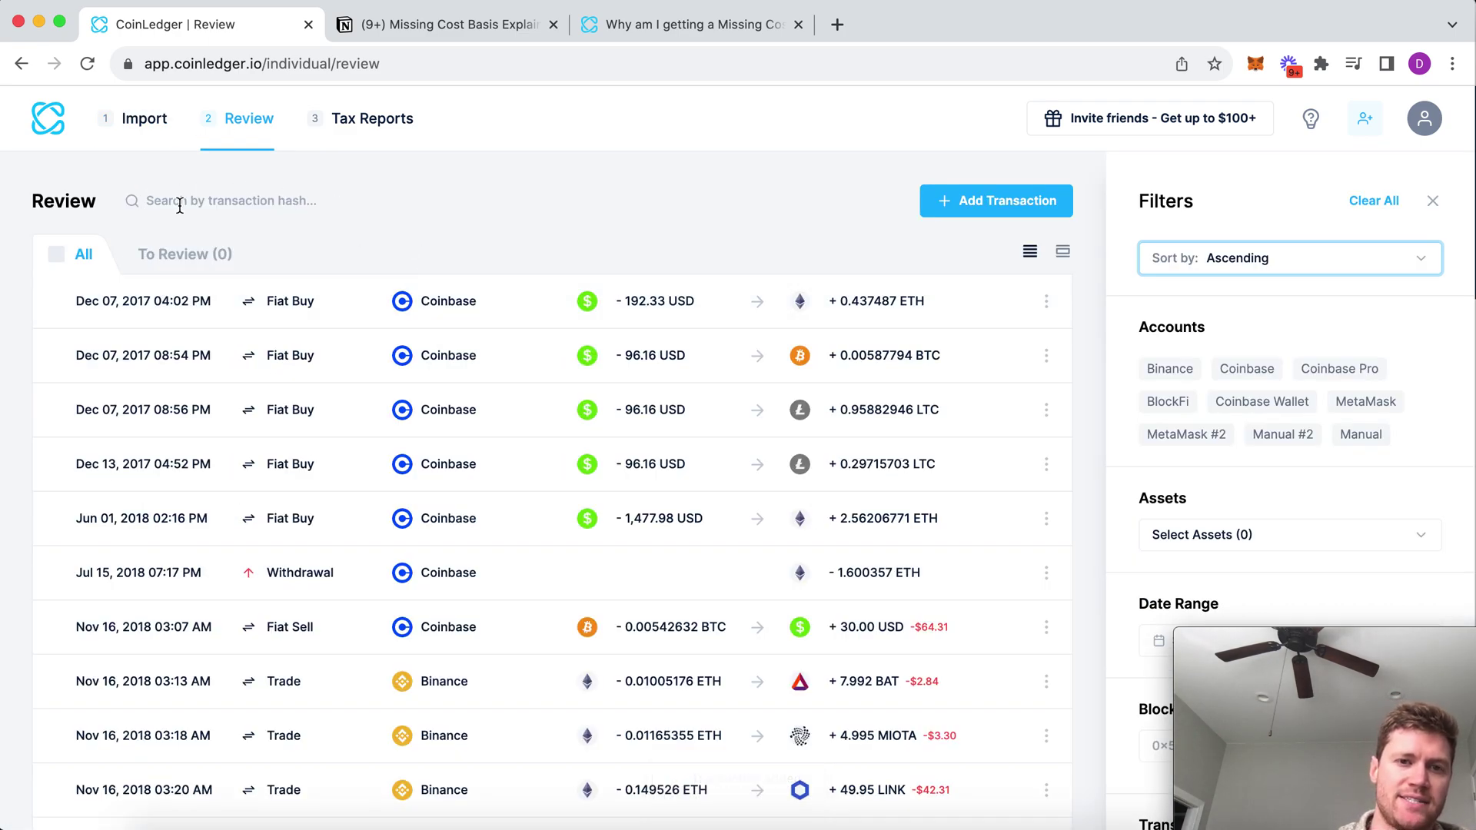
click(146, 123)
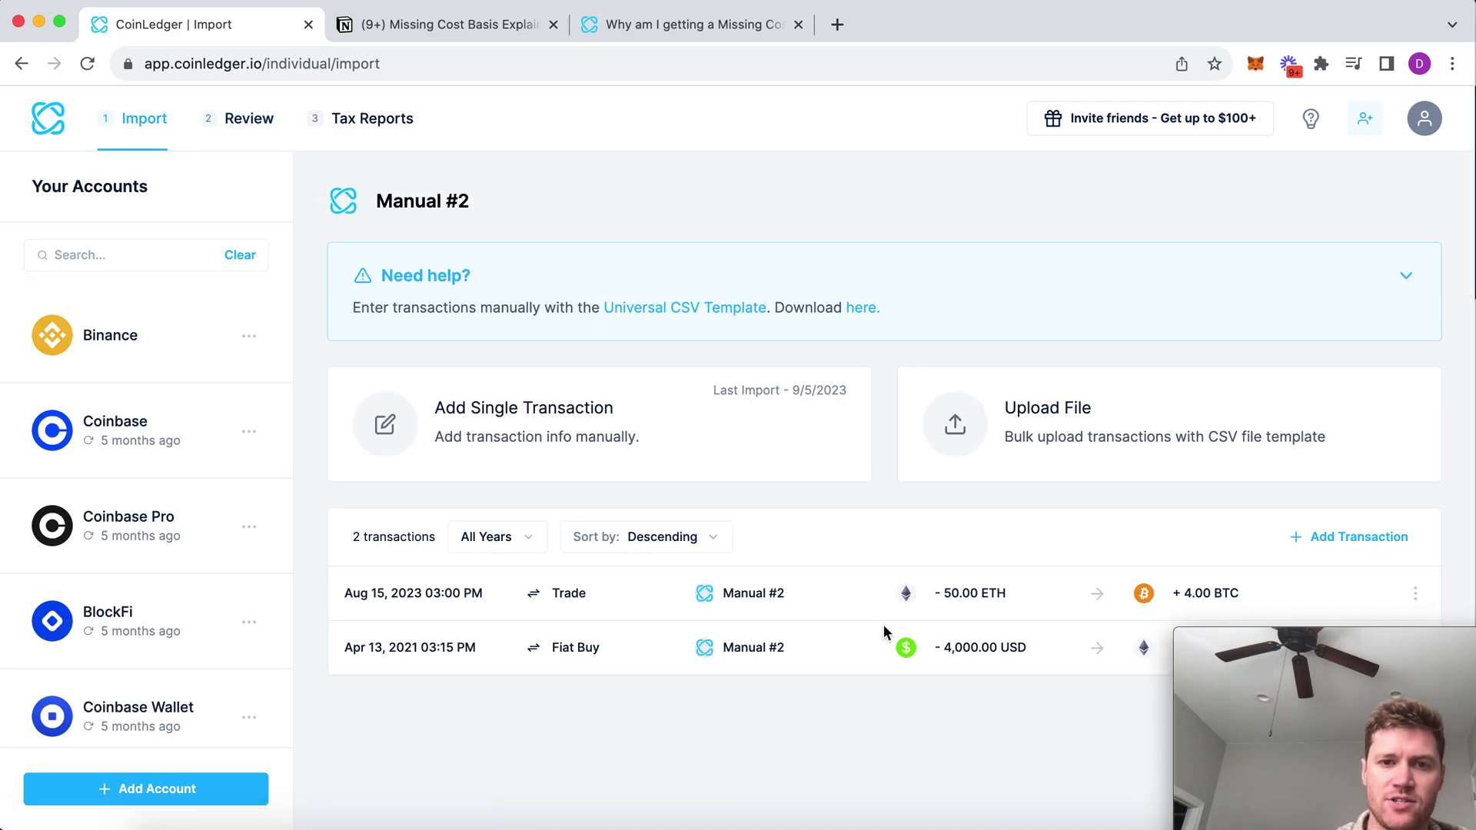
drag(1256, 648, 1254, 736)
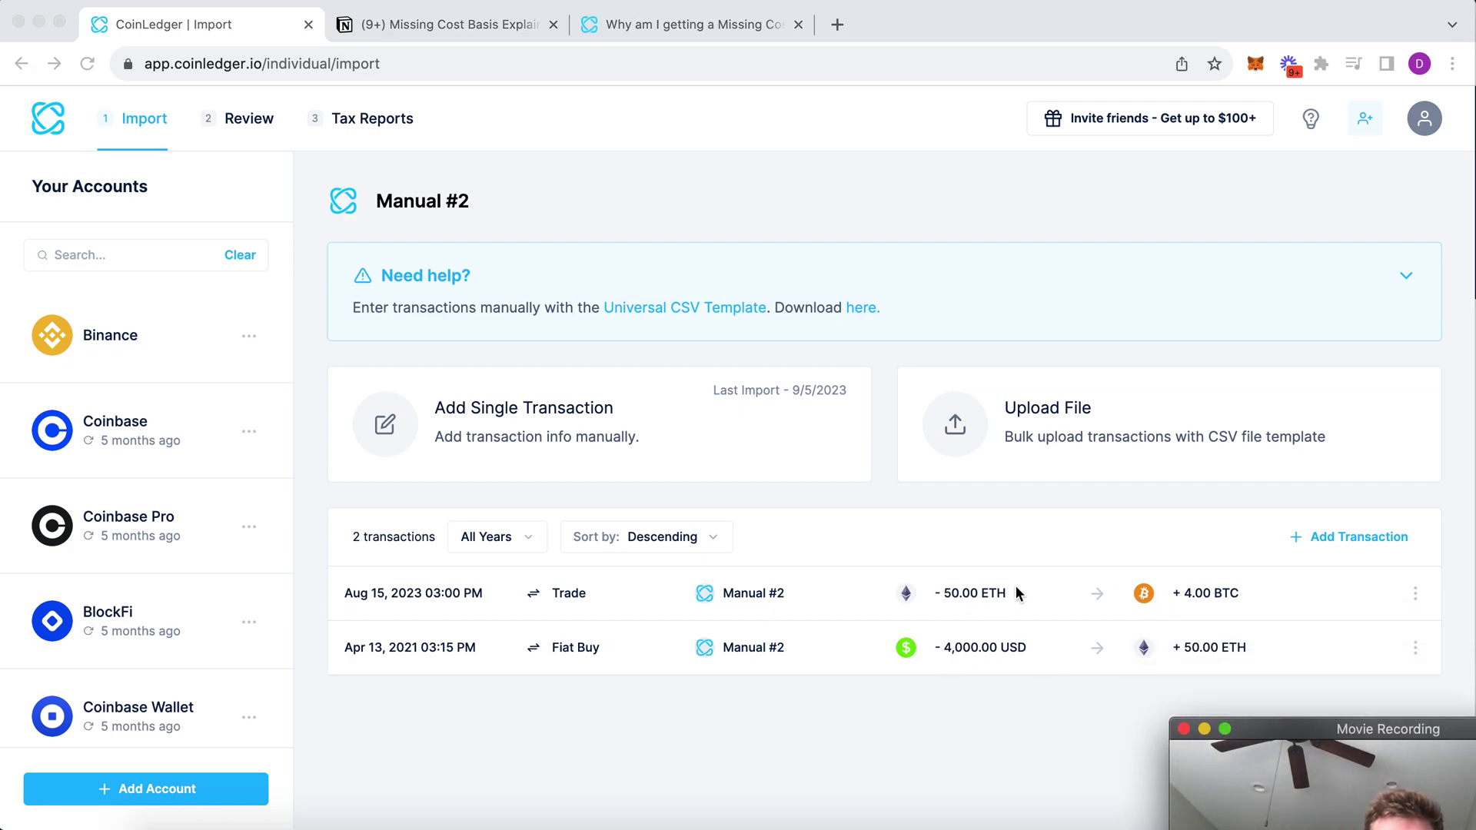
click(942, 597)
drag(945, 594, 1009, 594)
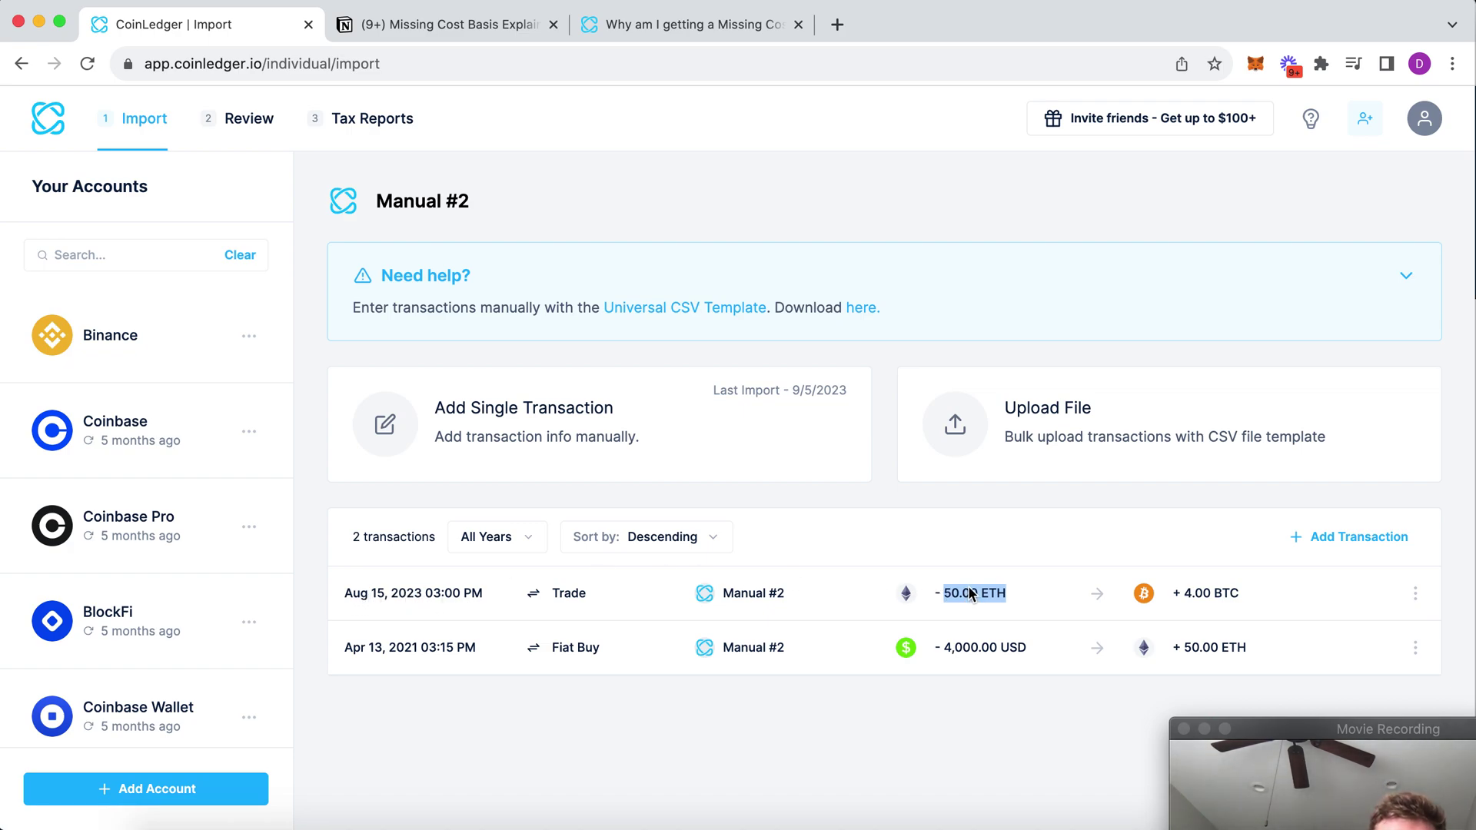
drag(939, 656, 1025, 656)
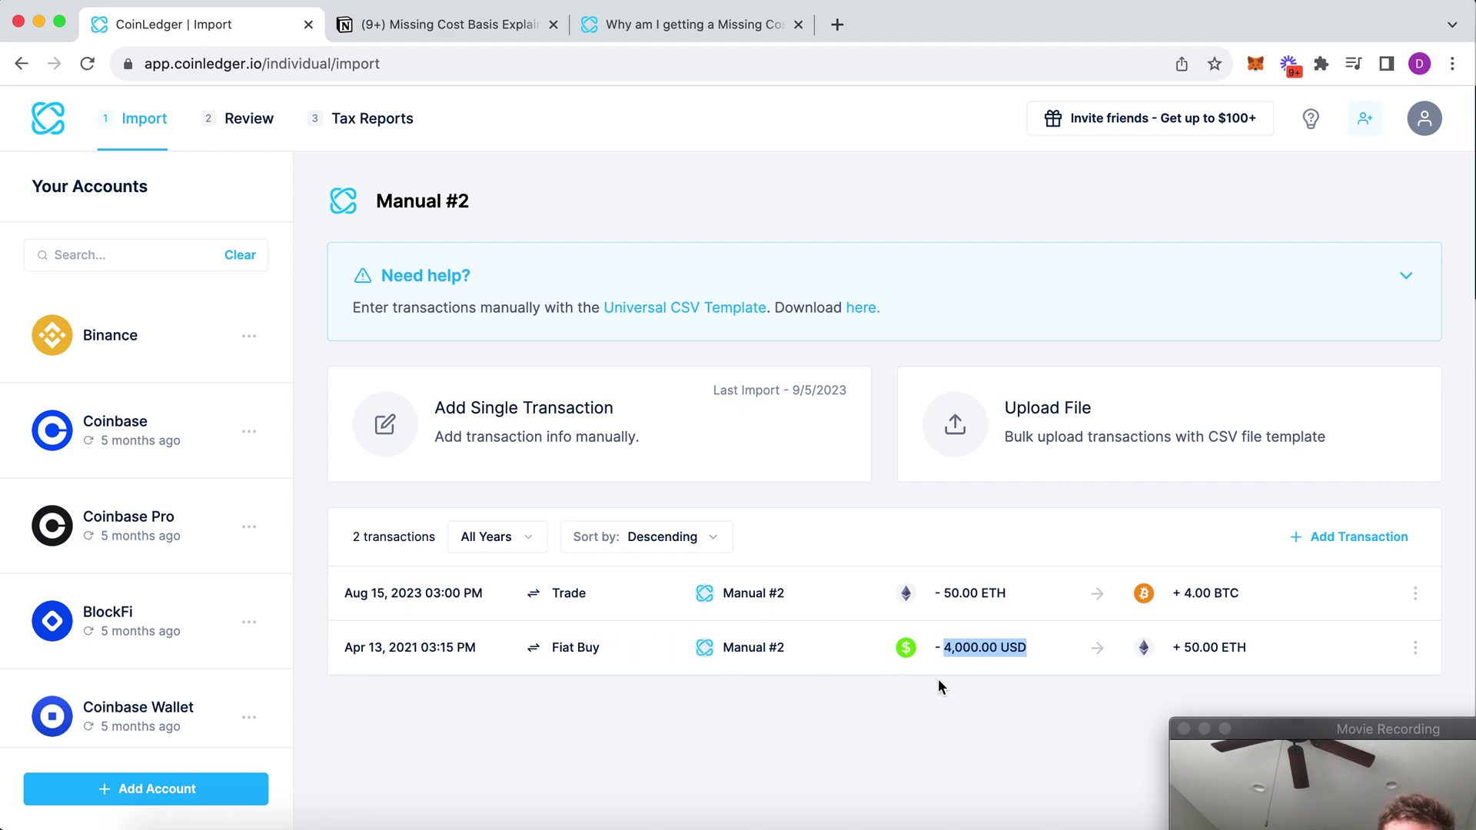
drag(1260, 736, 1237, 601)
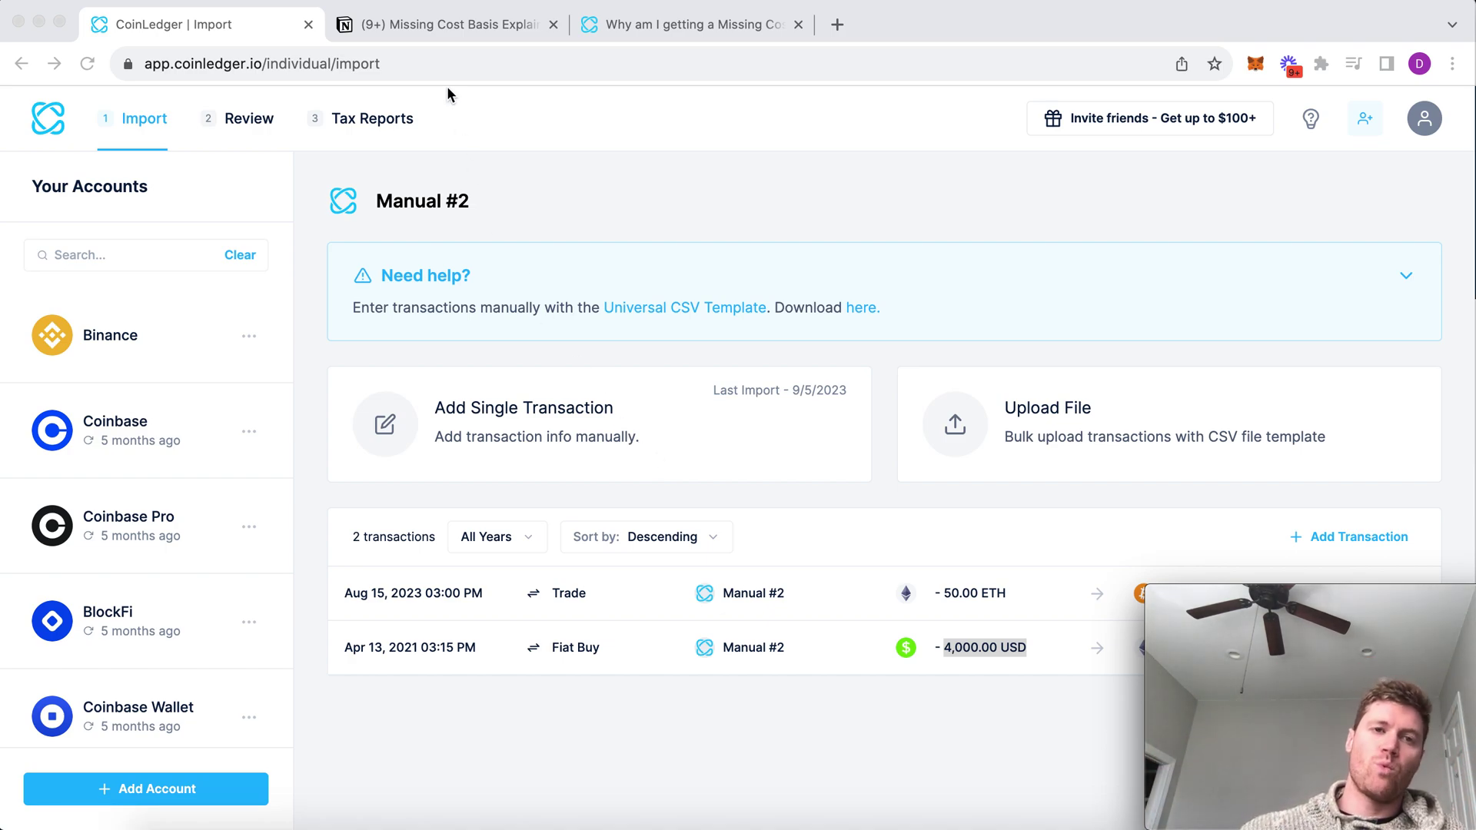
click(675, 23)
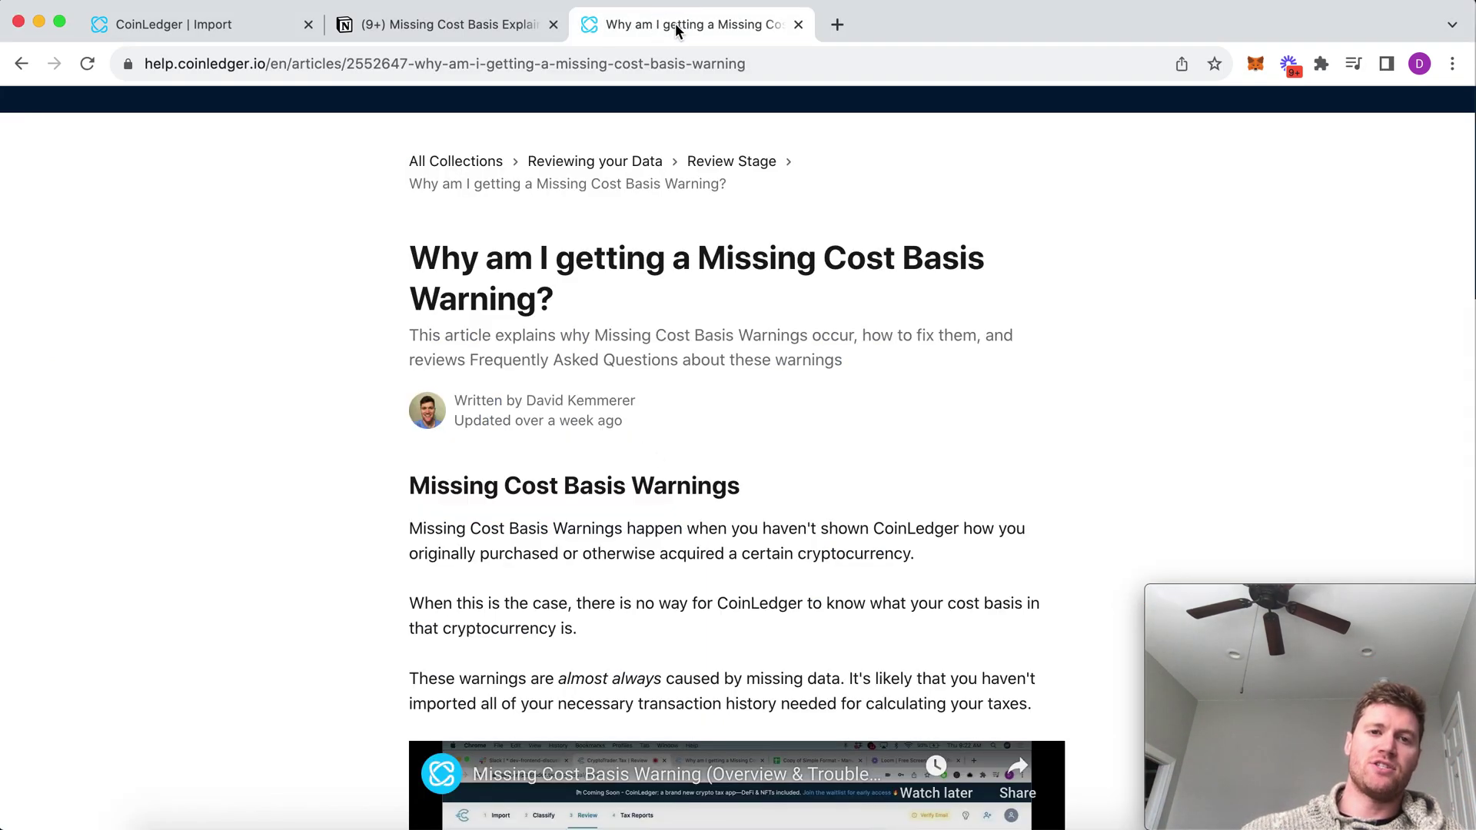
scroll(416, 301, up, 3)
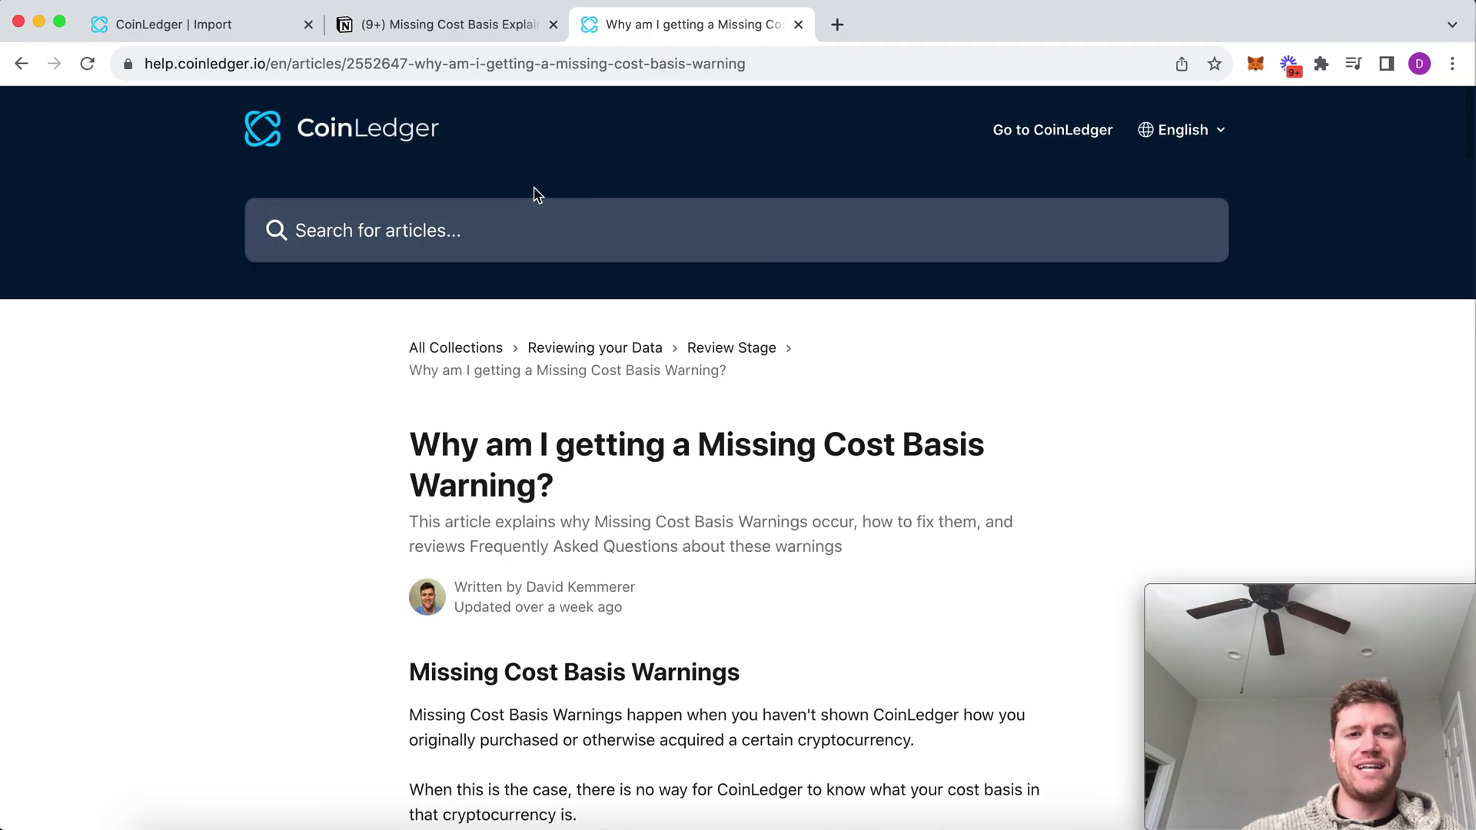
scroll(410, 446, down, 2)
scroll(411, 460, down, 2)
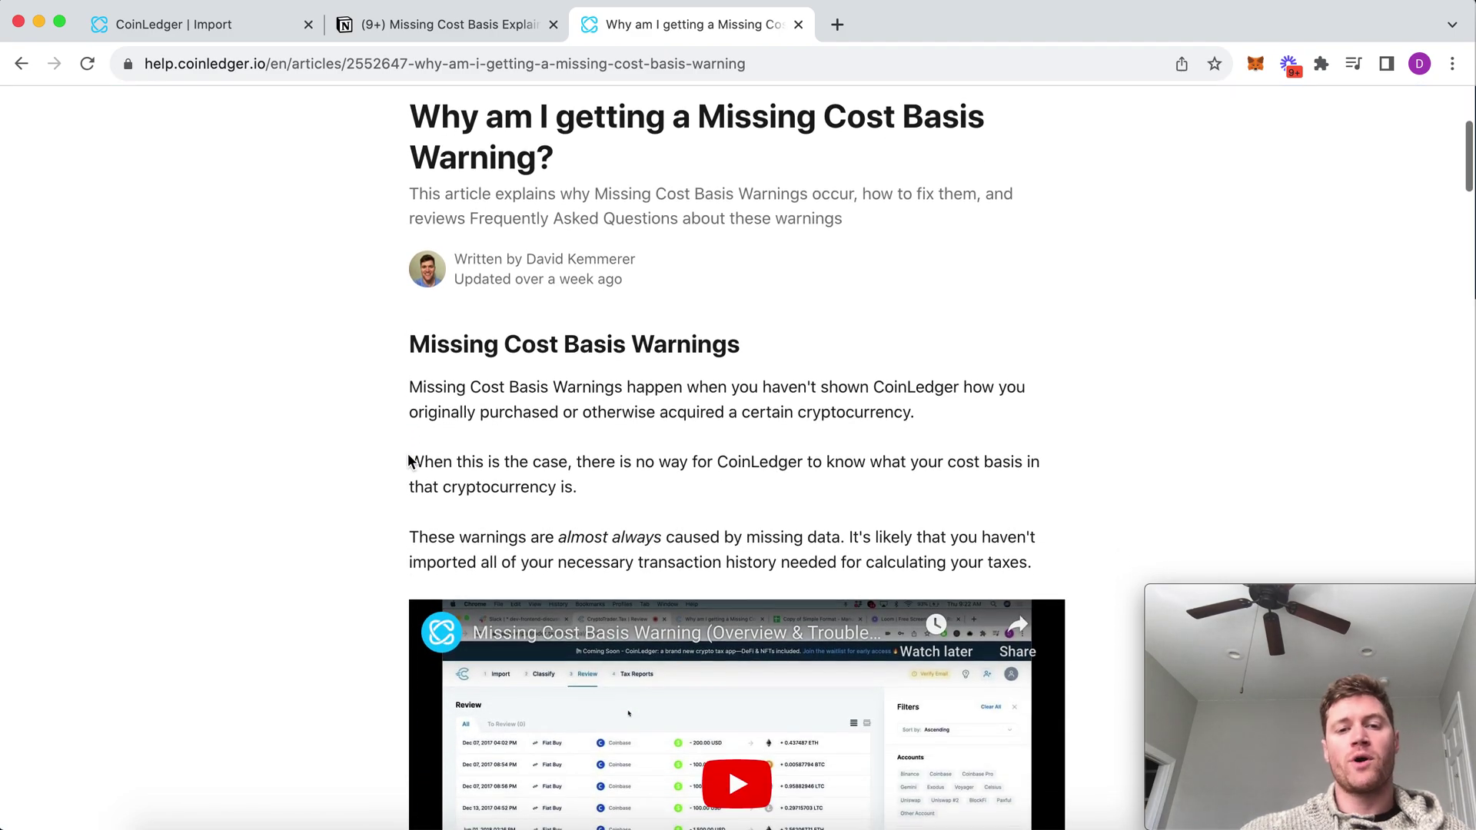
scroll(290, 464, down, 5)
scroll(288, 465, down, 8)
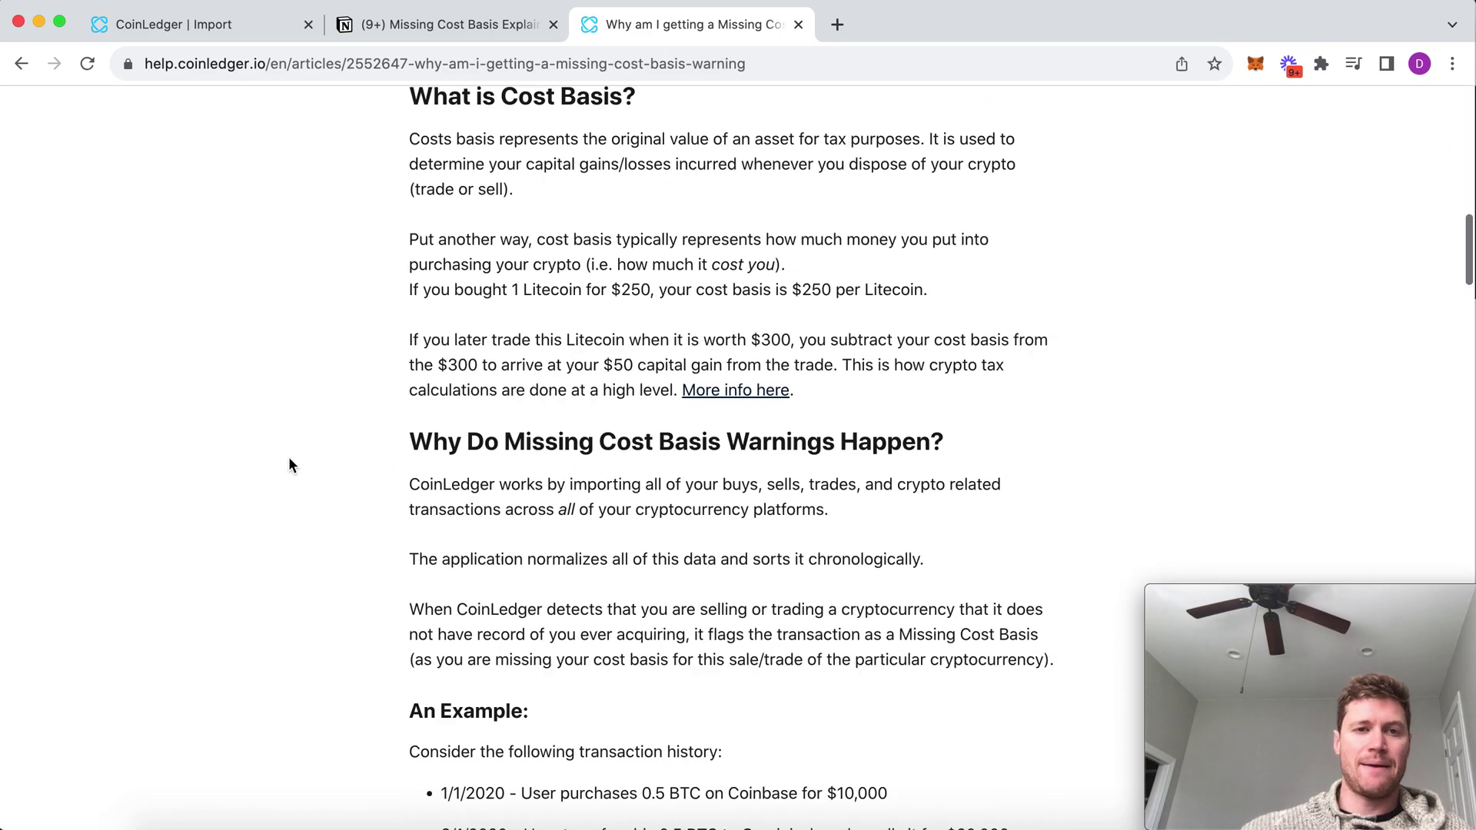
scroll(269, 308, up, 20)
click(231, 29)
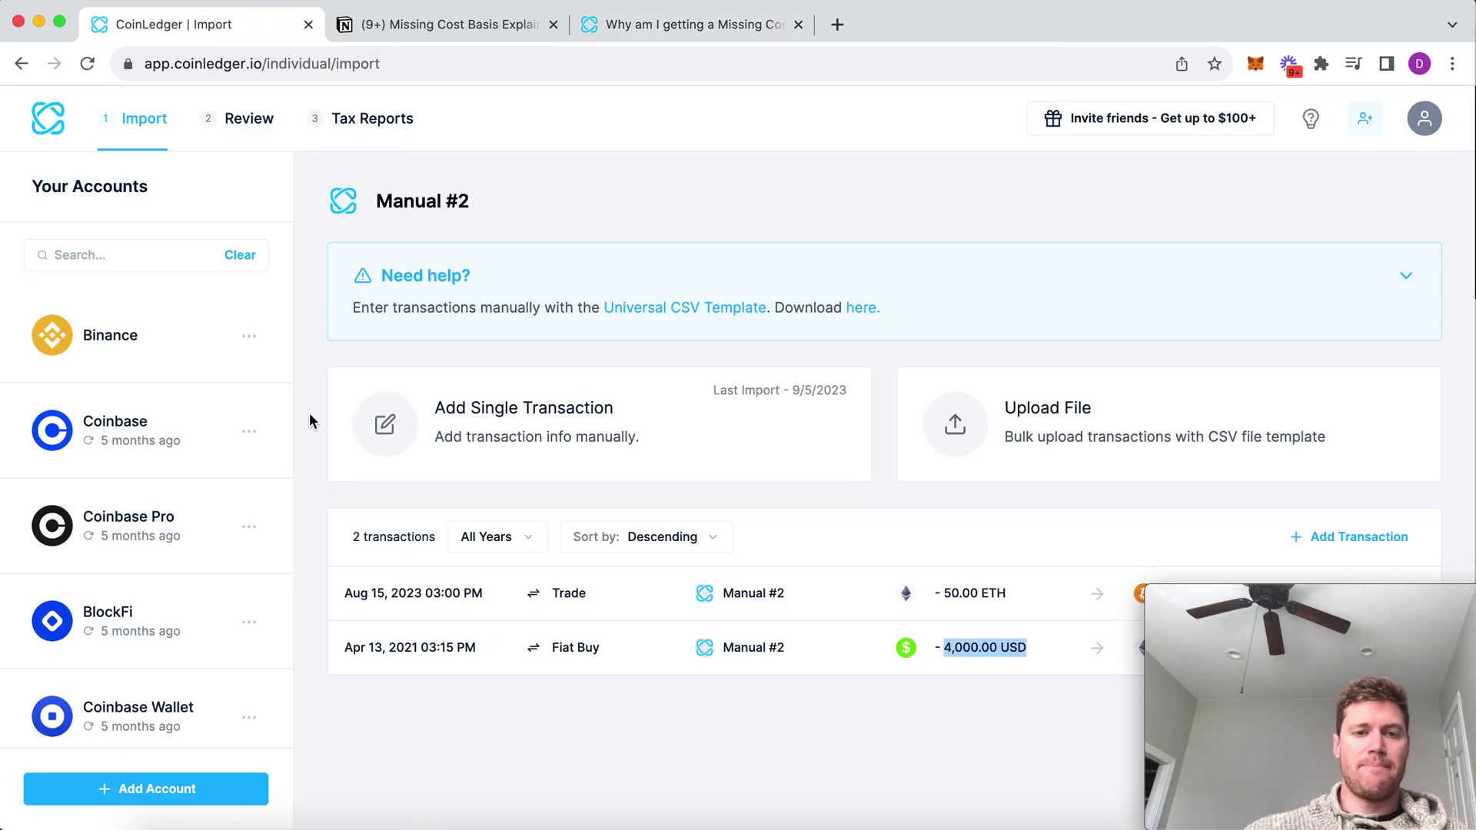
Step: Copy the first wallet address from the notes window
key(ctrl+Up)
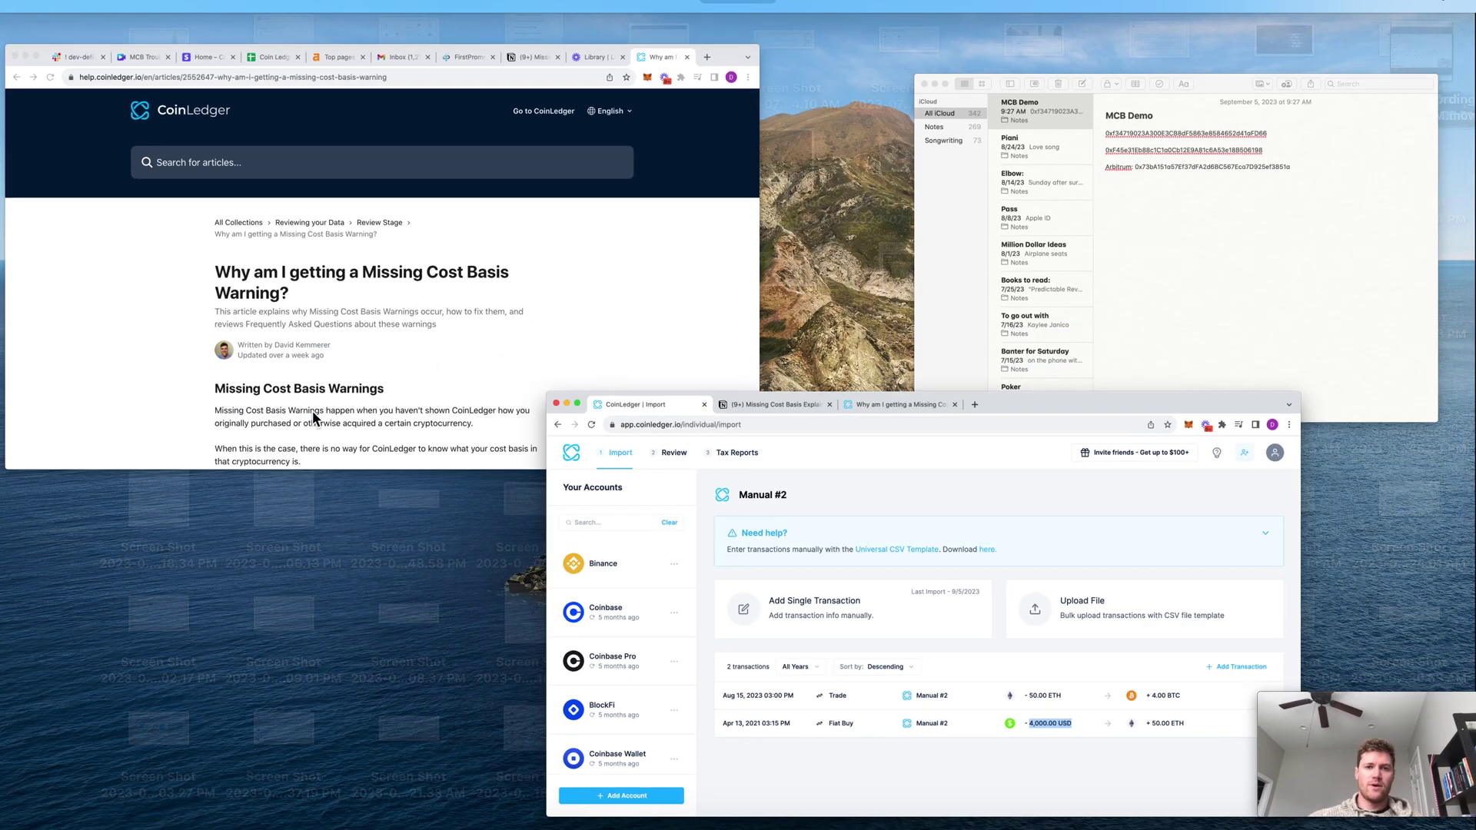
click(1046, 217)
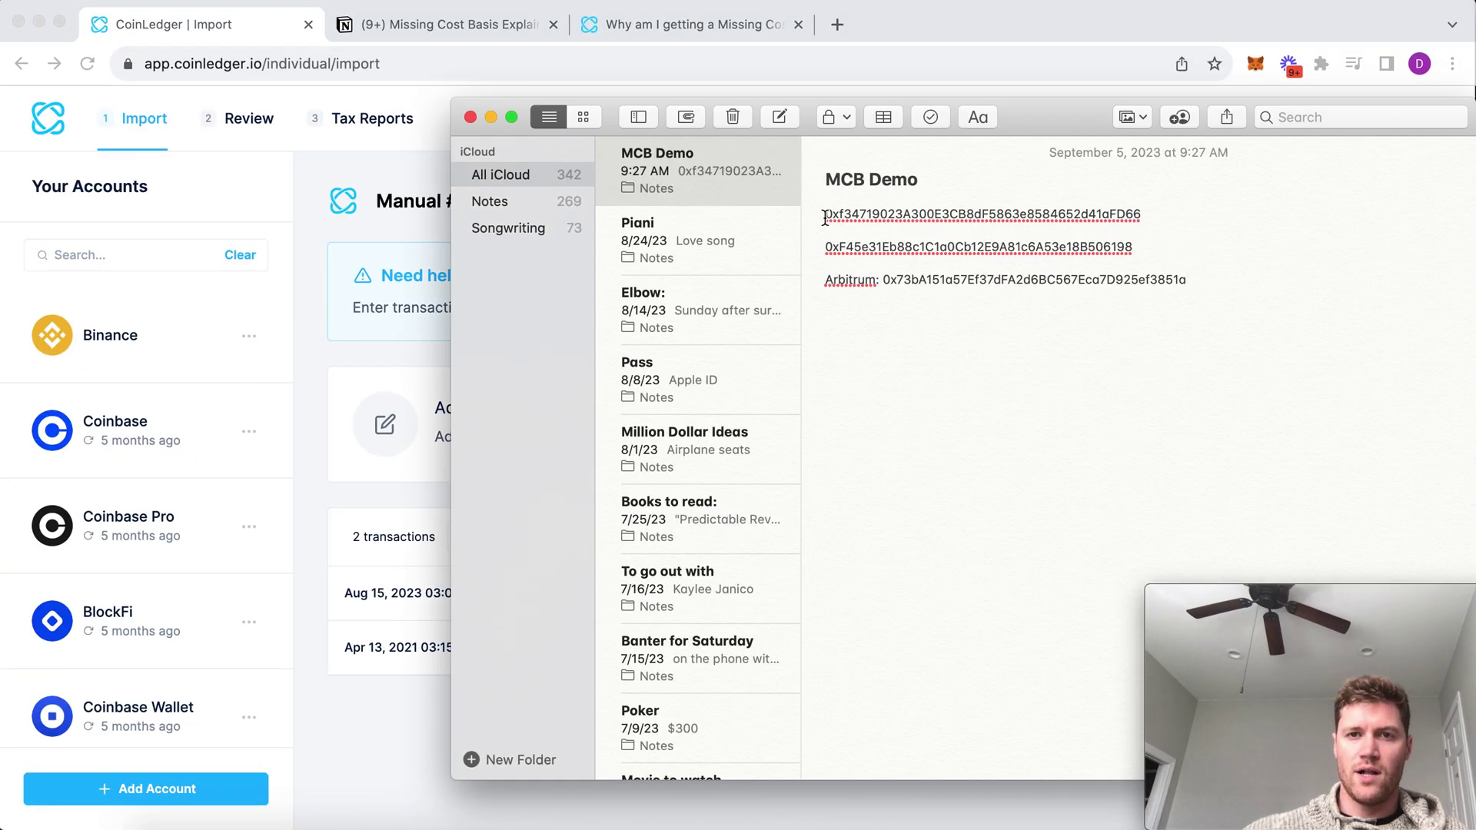
drag(823, 218, 1162, 218)
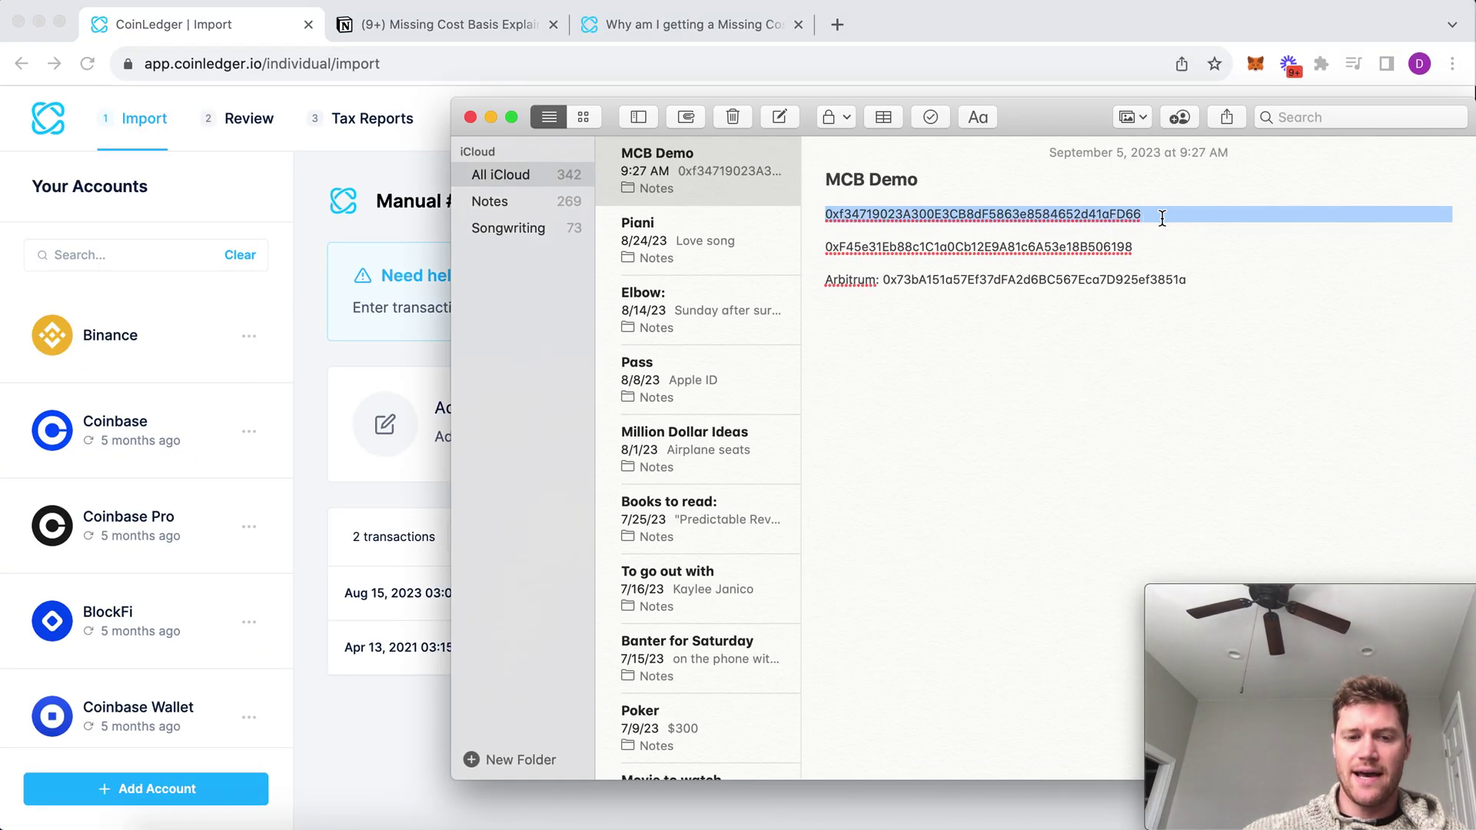
Step: Add an Ethereum account with the copied address and connect the wallet
click(322, 353)
click(192, 789)
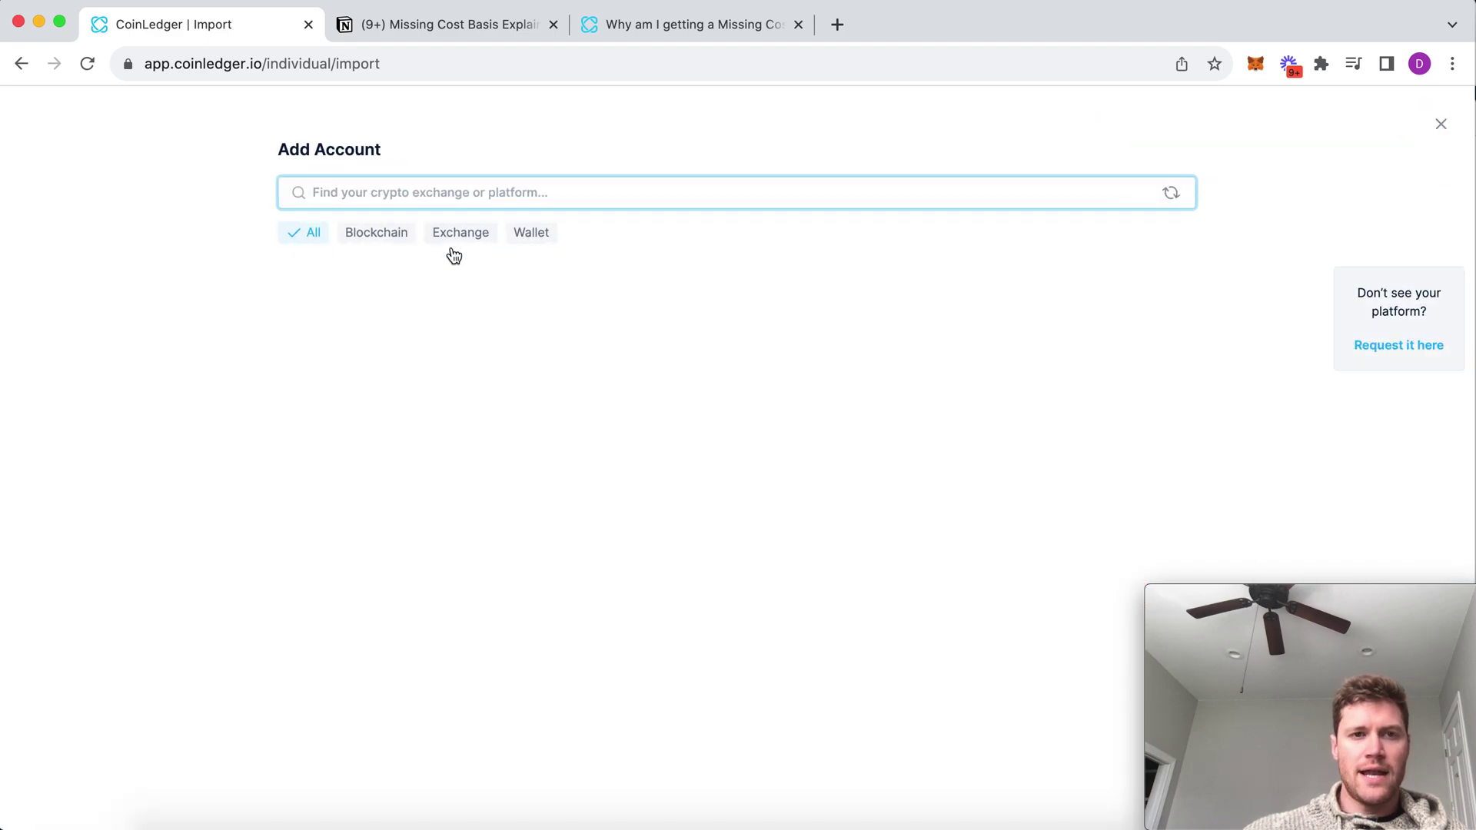
click(381, 353)
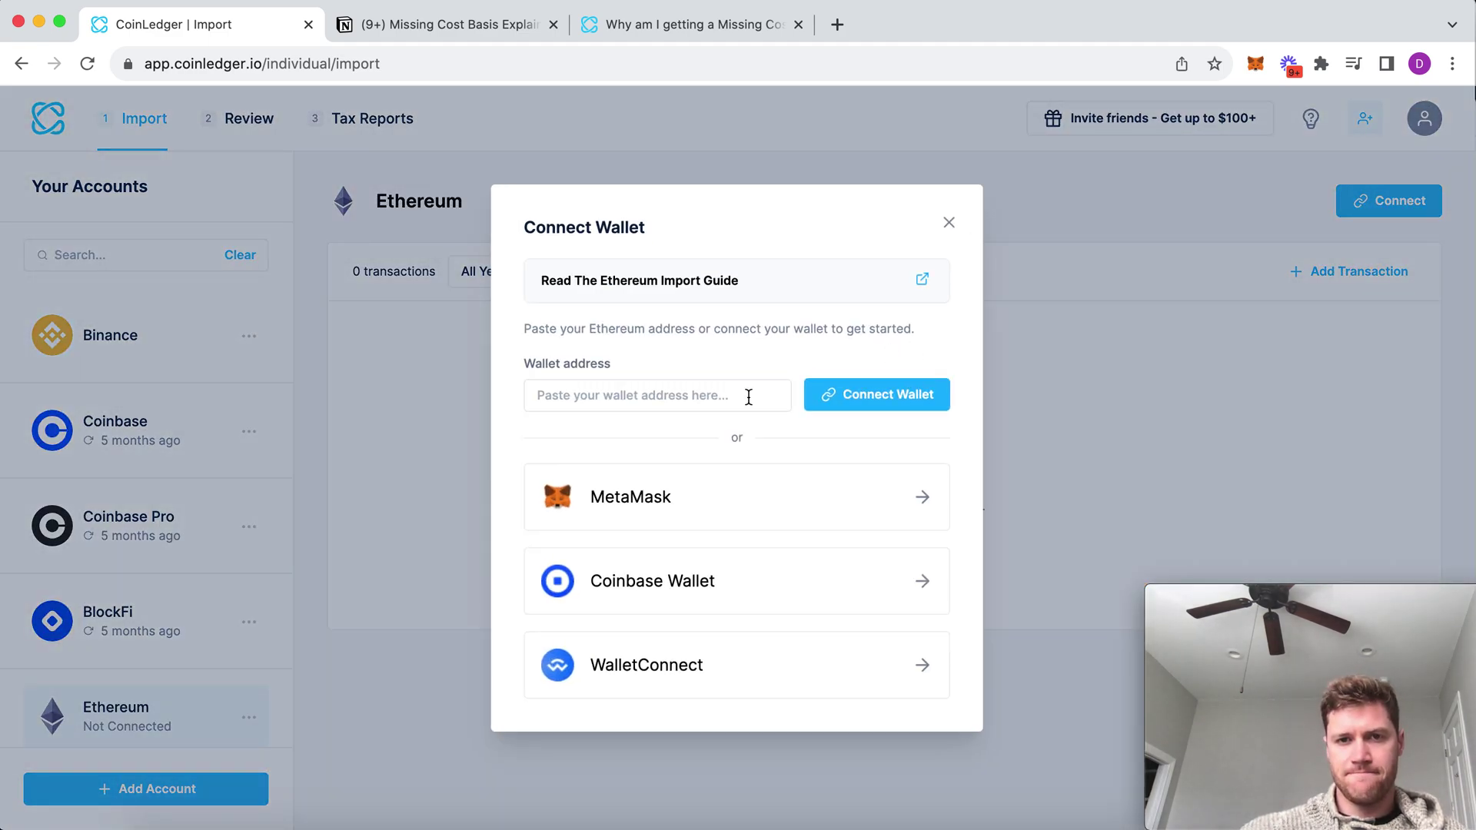
click(695, 392)
key(super+v)
click(926, 401)
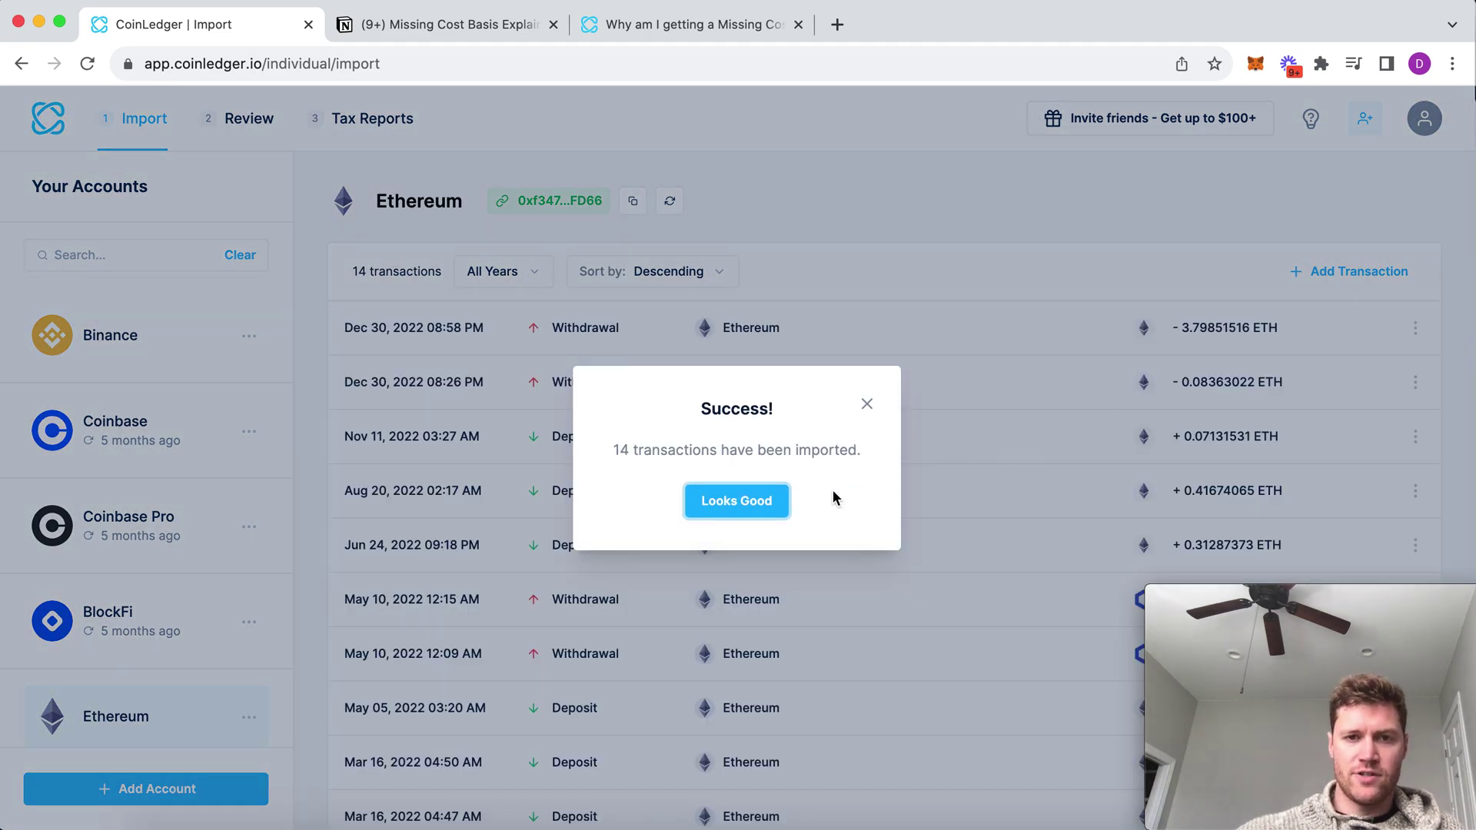
Step: Dismiss the import message and scan the wallet's transactions, noting the Jun 24 Deposit
click(751, 504)
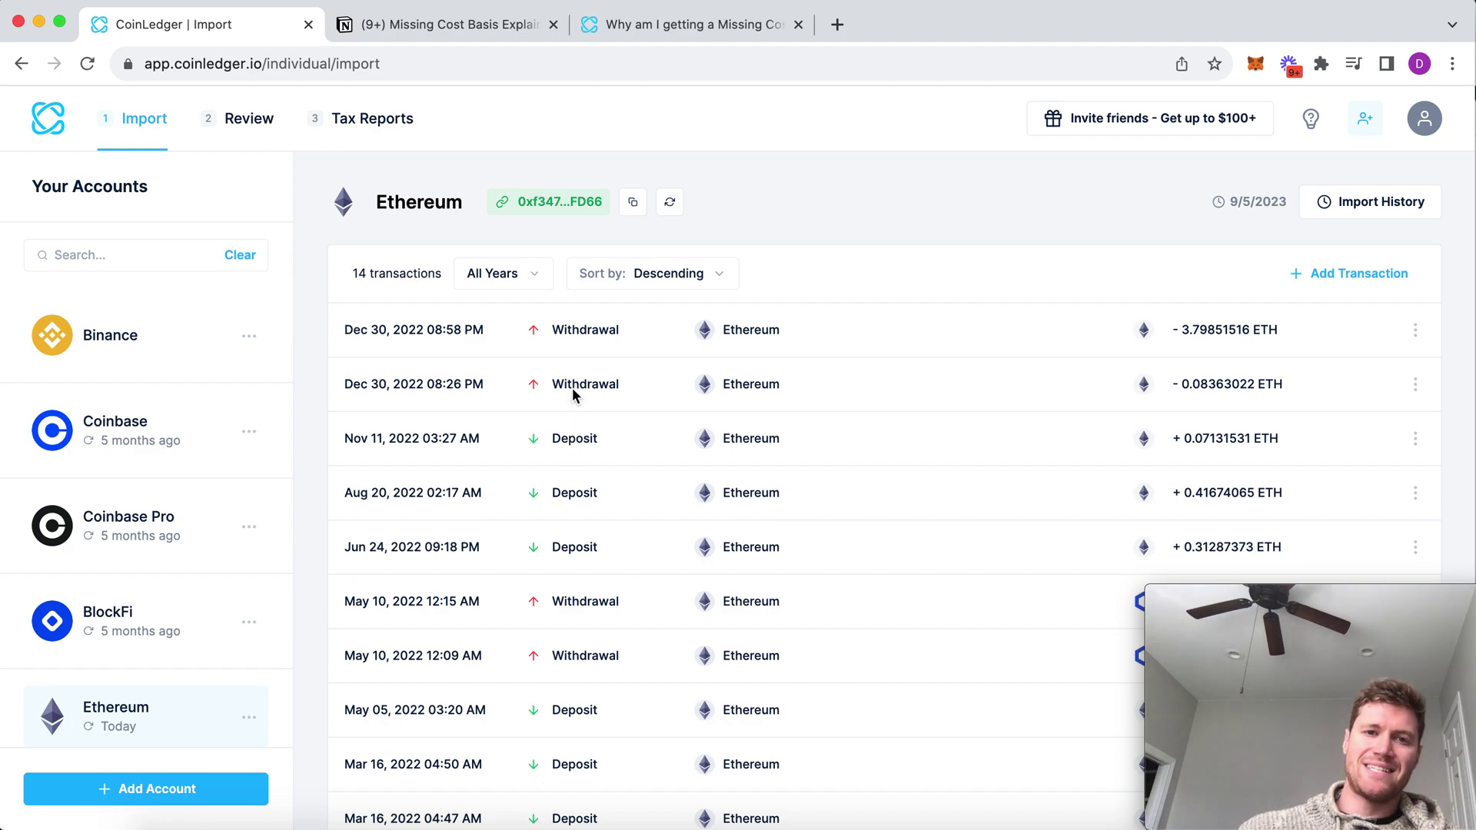
scroll(591, 507, down, 3)
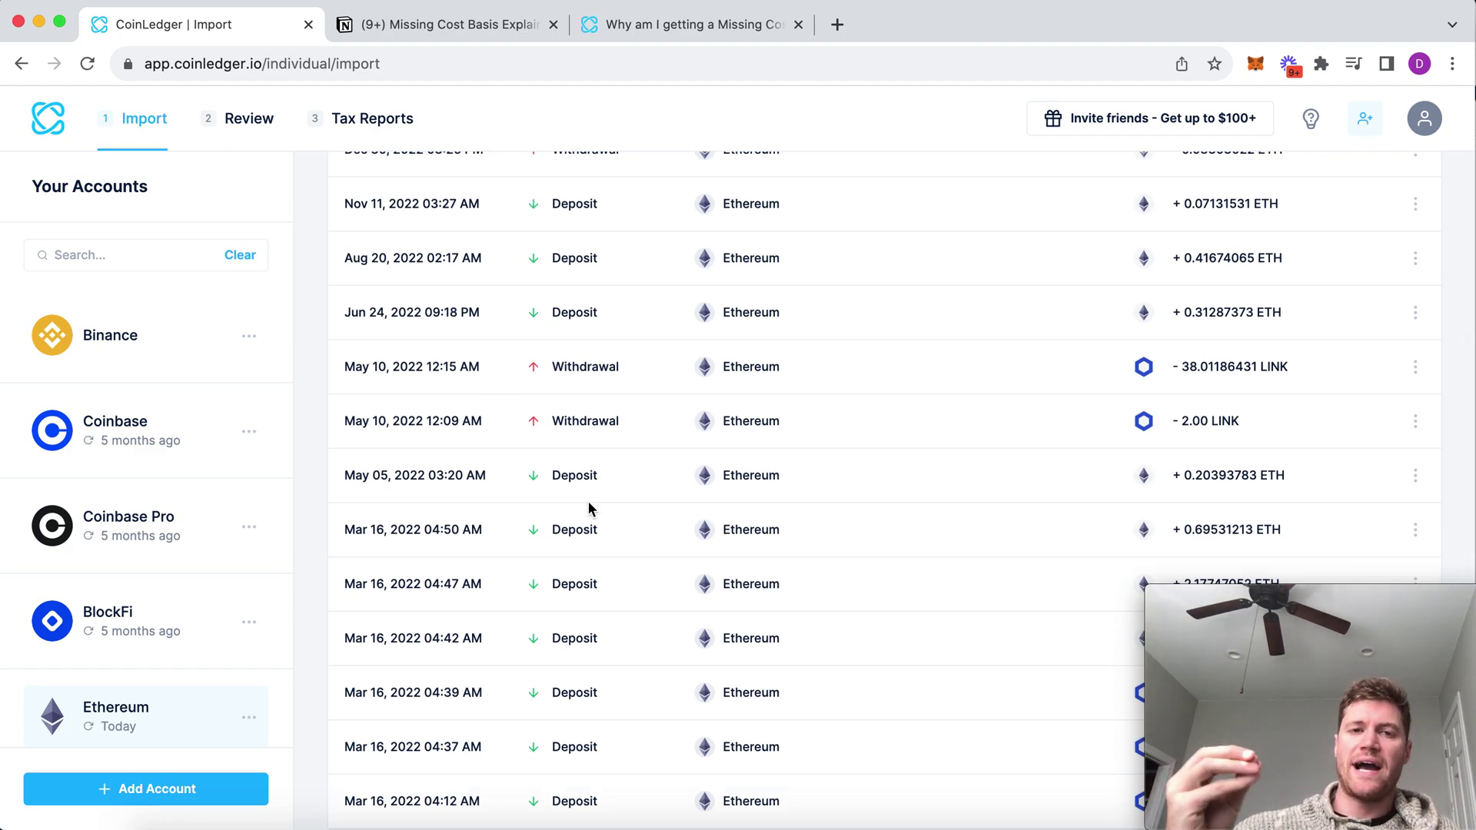
drag(553, 318, 602, 318)
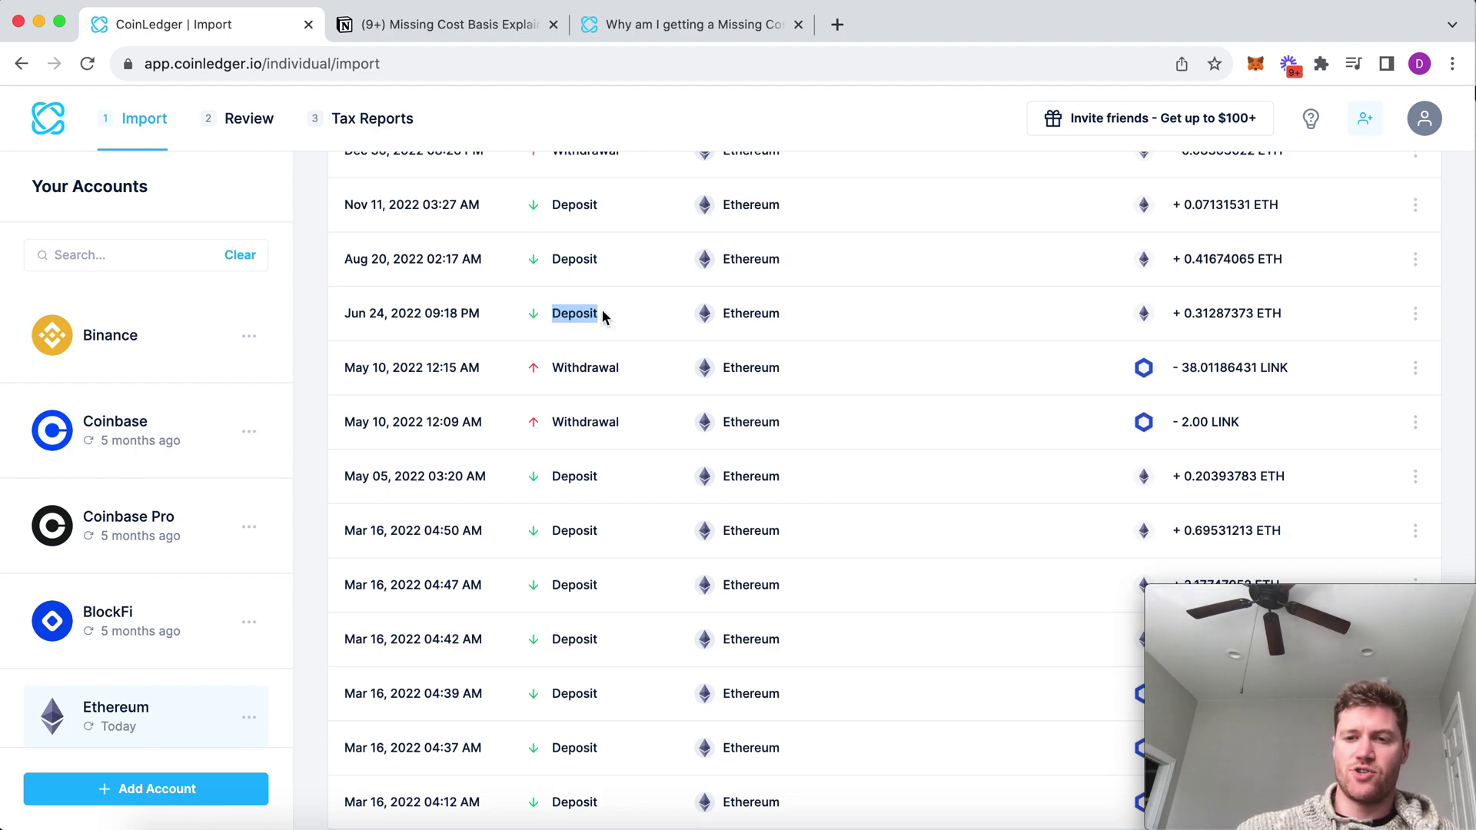
click(602, 315)
scroll(602, 315, up, 3)
Step: Open the action menu for the Nov 11, 2022 Deposit of 0.07131531 ETH
drag(553, 359, 613, 361)
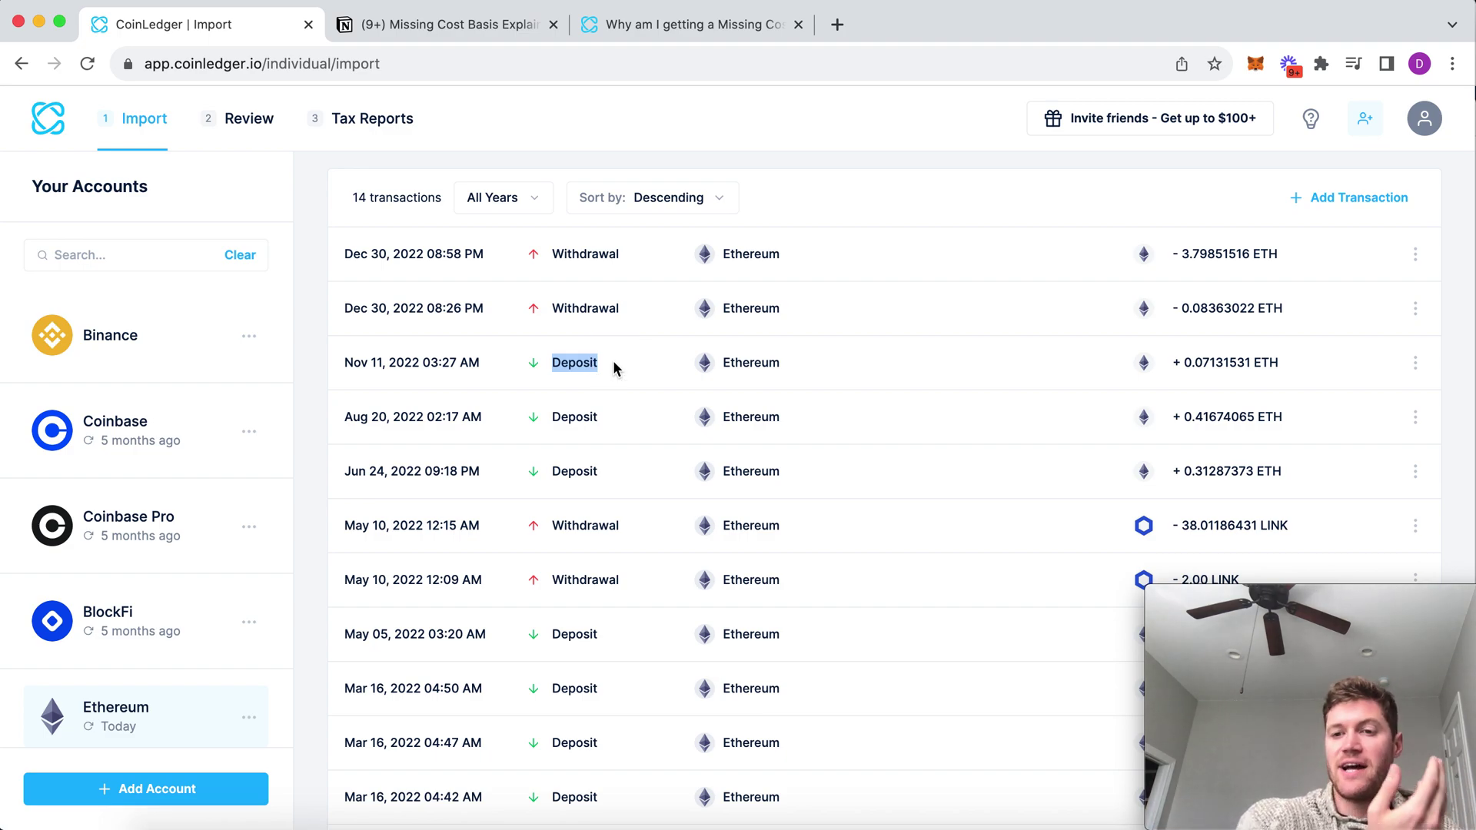
click(607, 368)
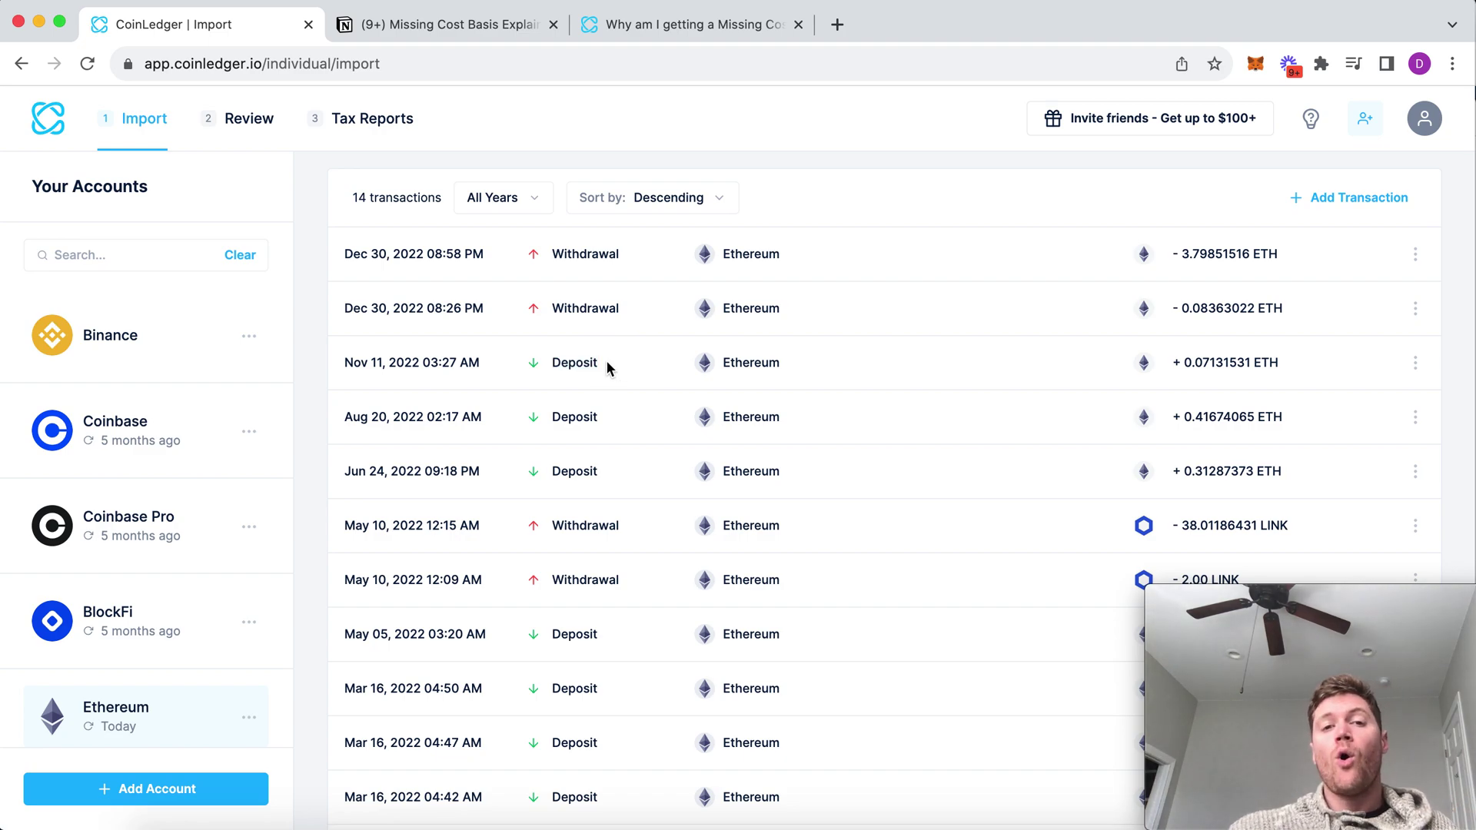
drag(602, 367, 554, 367)
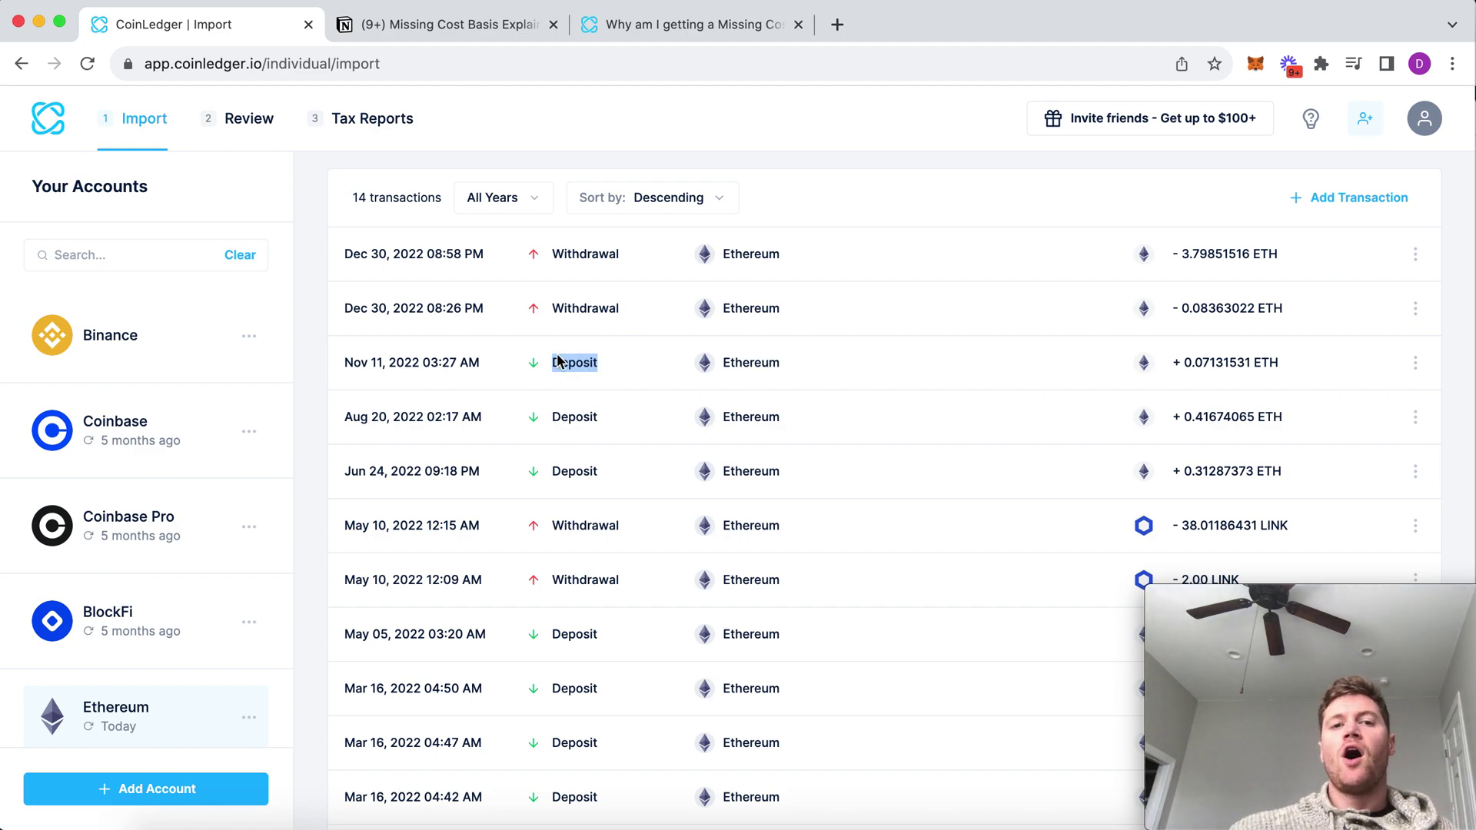
drag(554, 364, 601, 362)
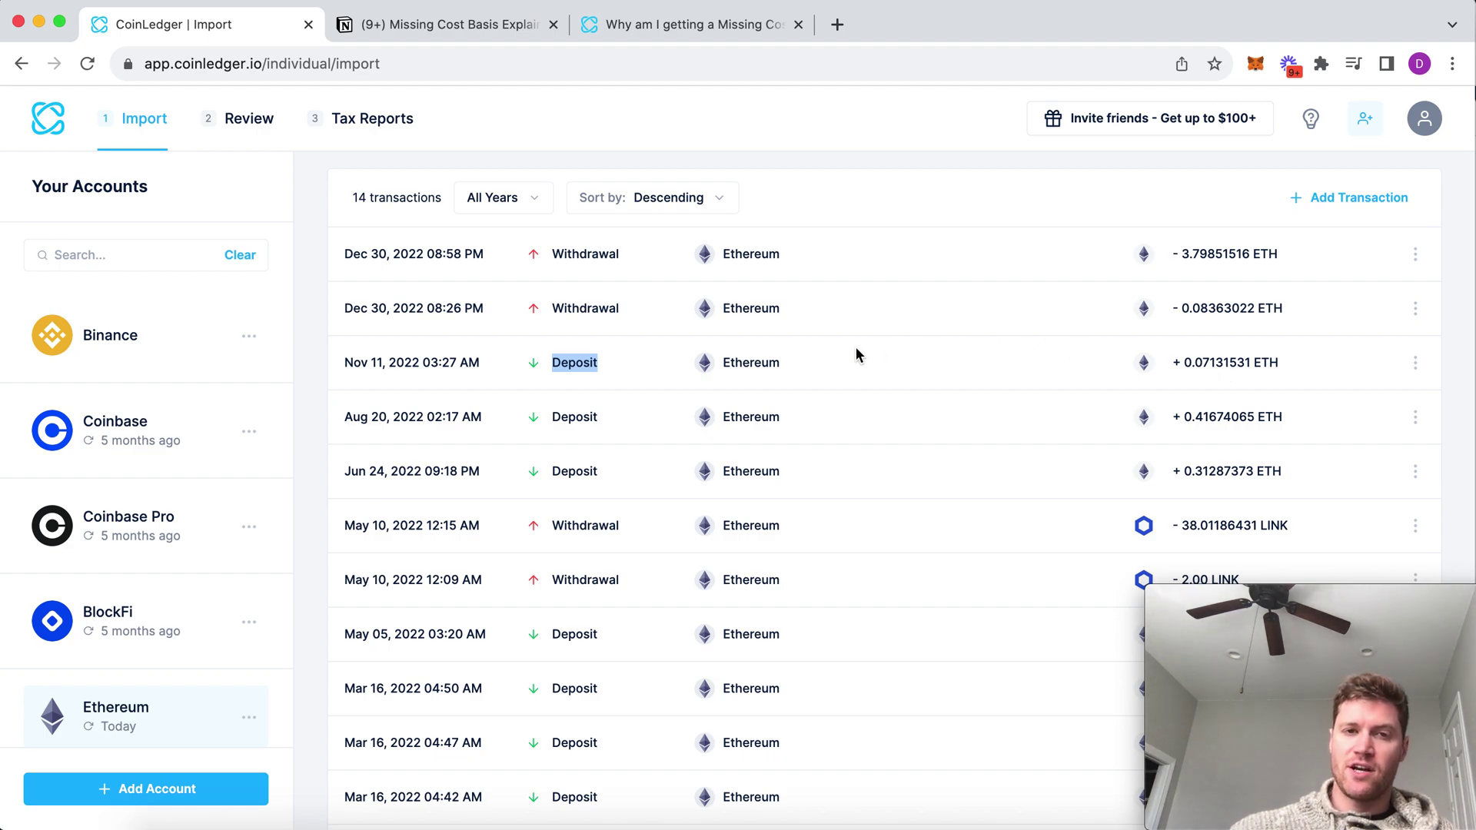
click(623, 380)
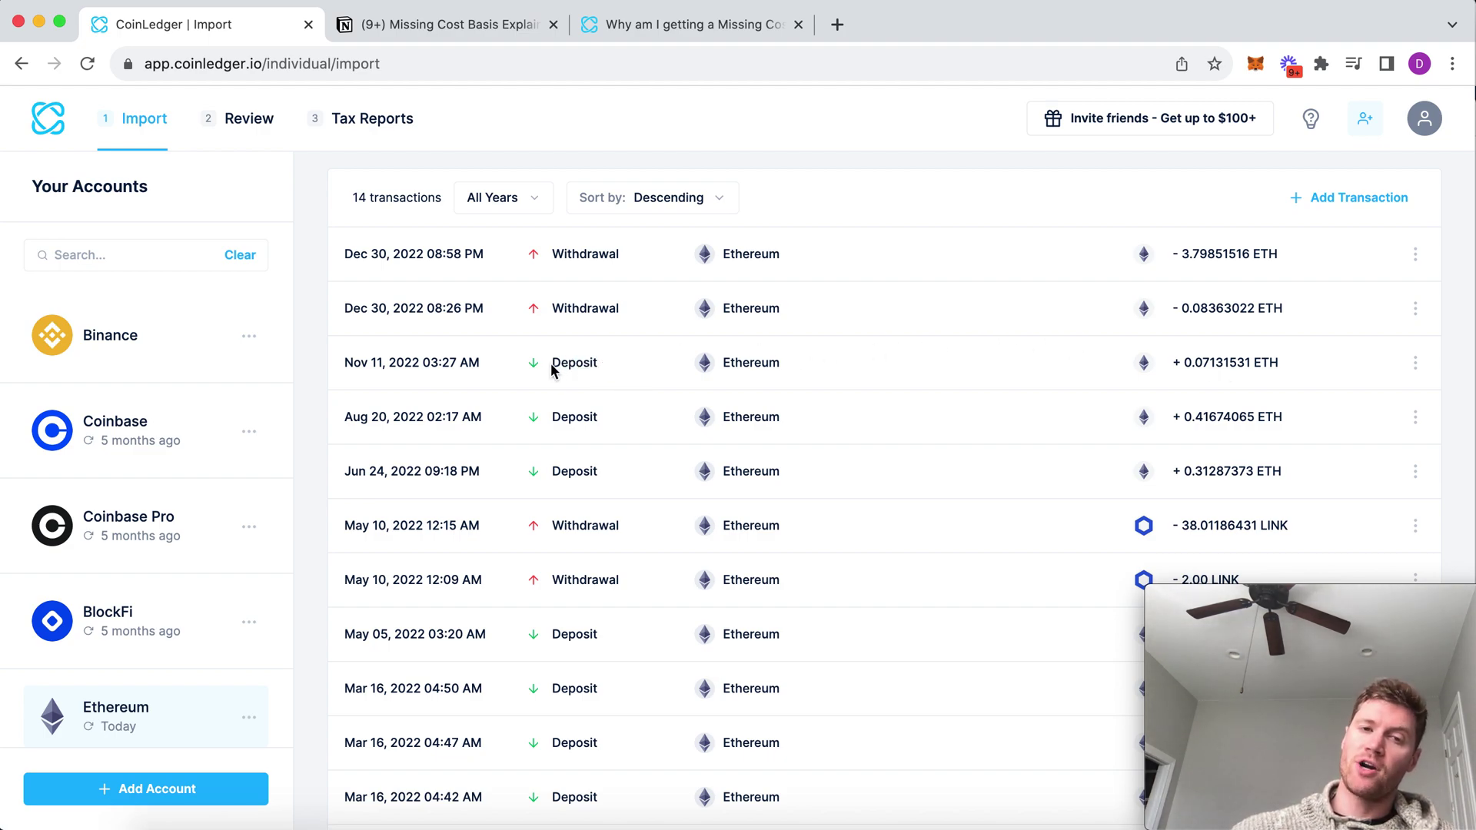
drag(571, 367, 607, 369)
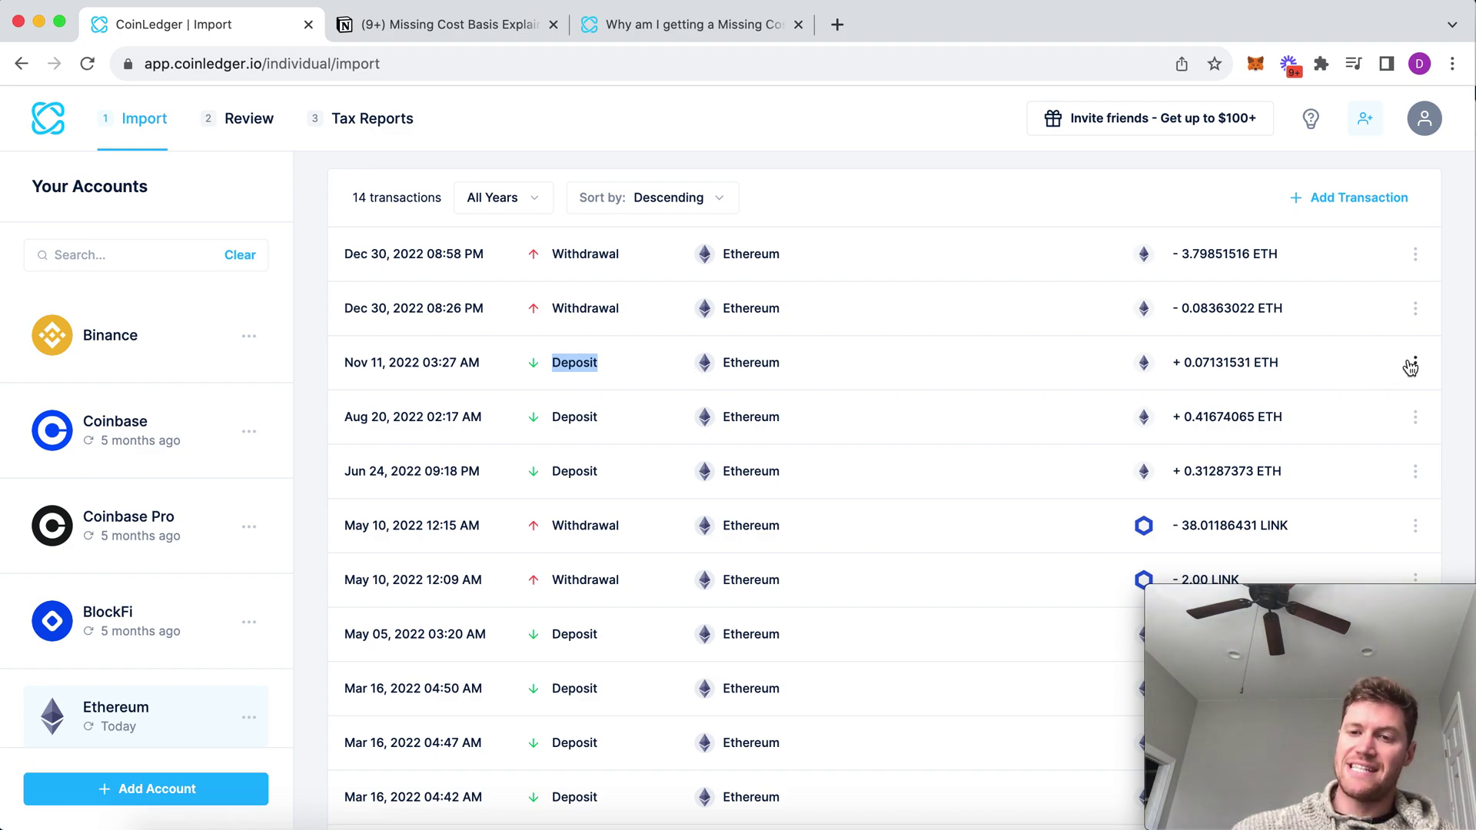
click(851, 375)
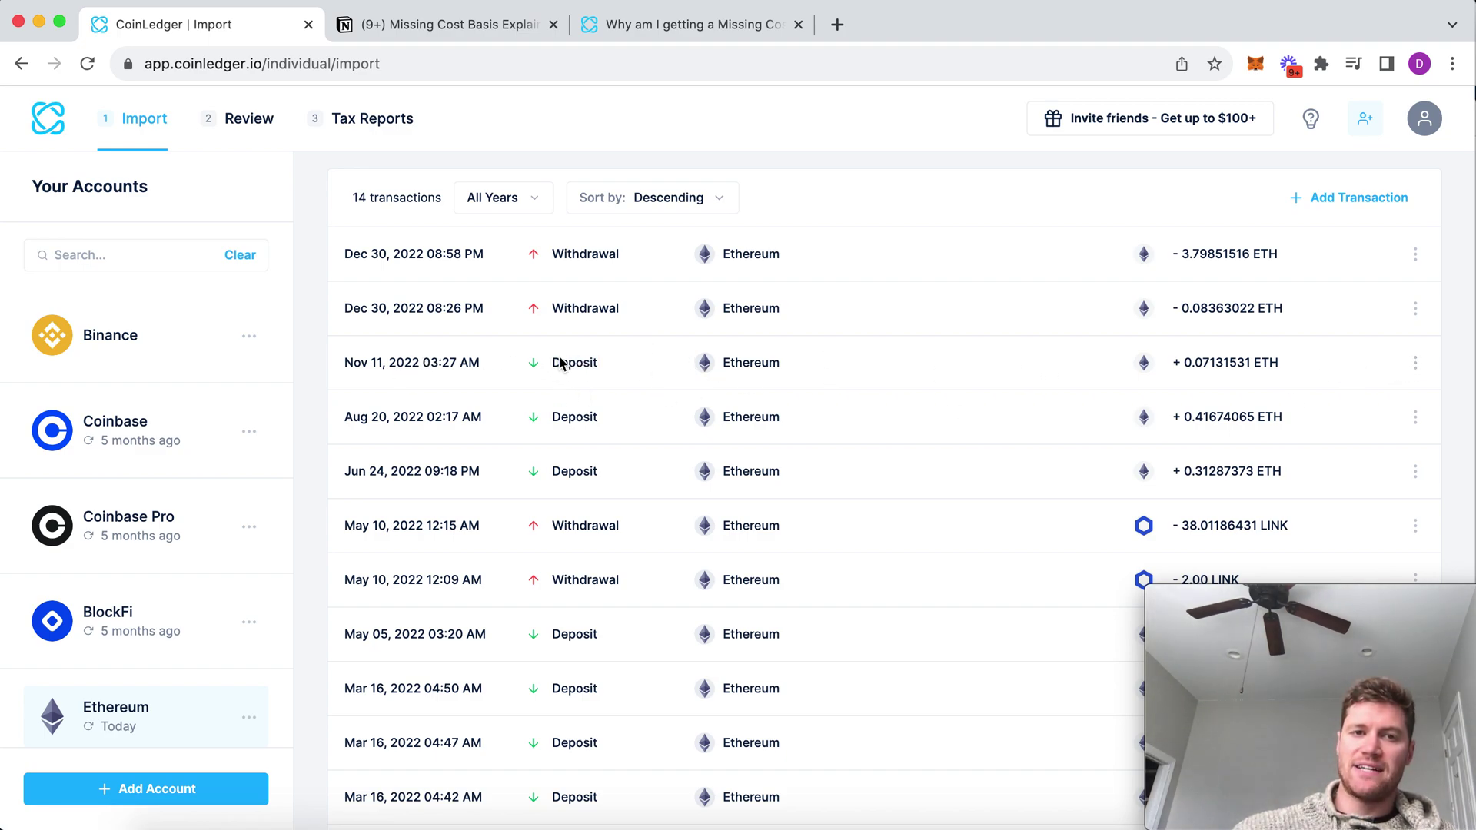
drag(554, 364, 607, 368)
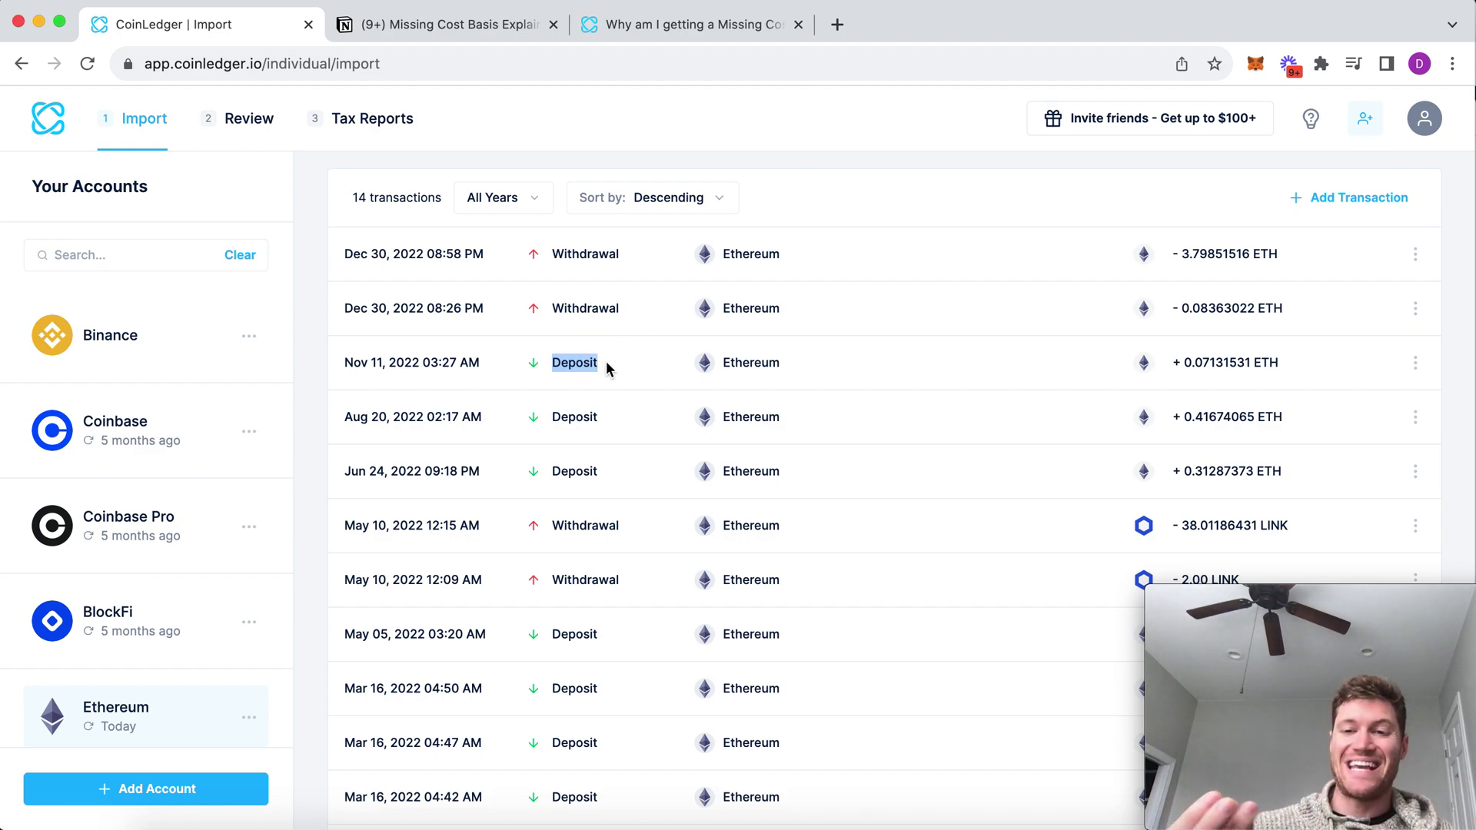
click(1415, 365)
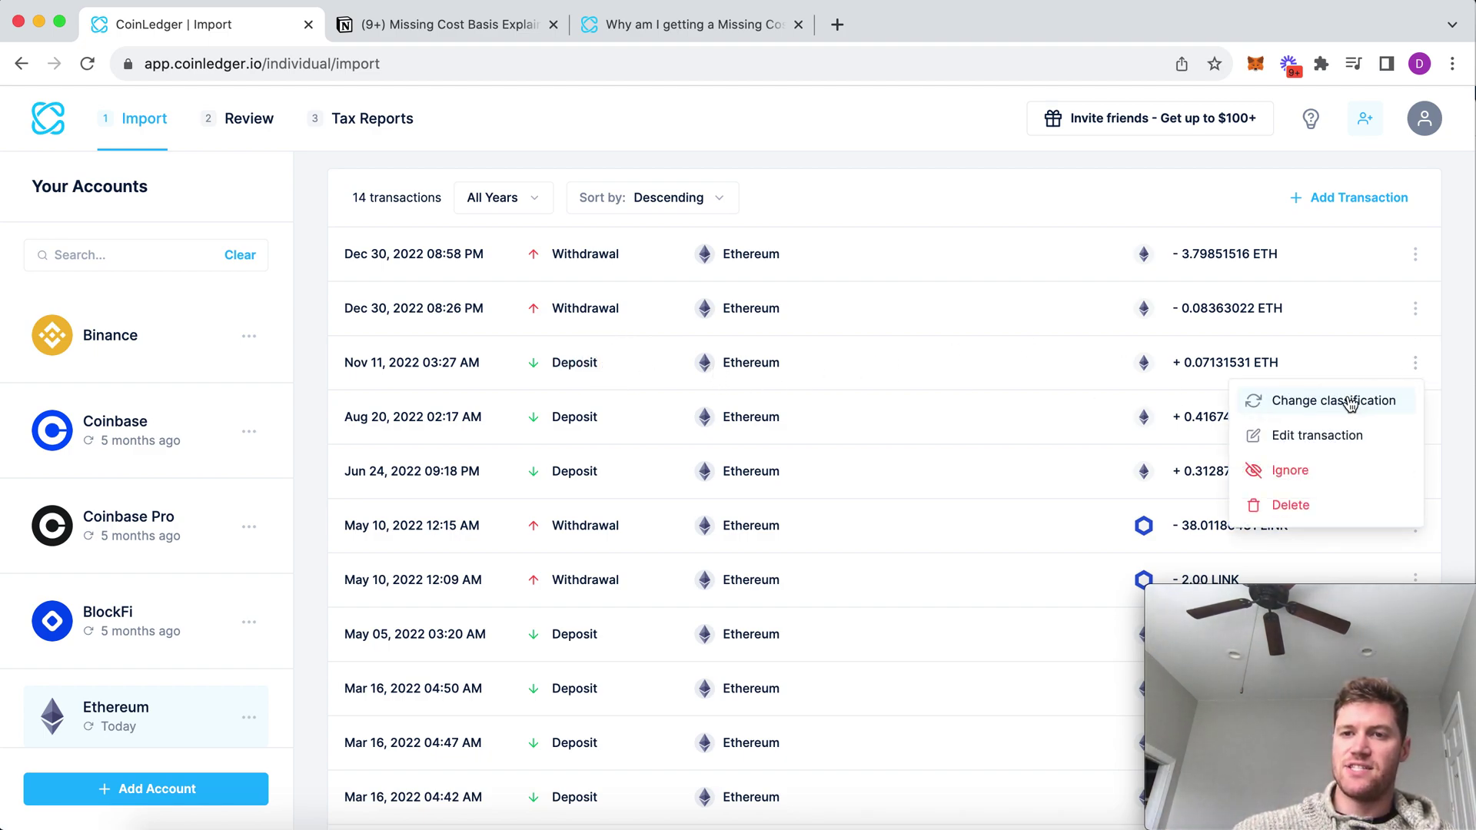
Step: Reclassify the Nov 11, 2022 deposit of 0.07131531 ETH as Staking Income
click(1244, 402)
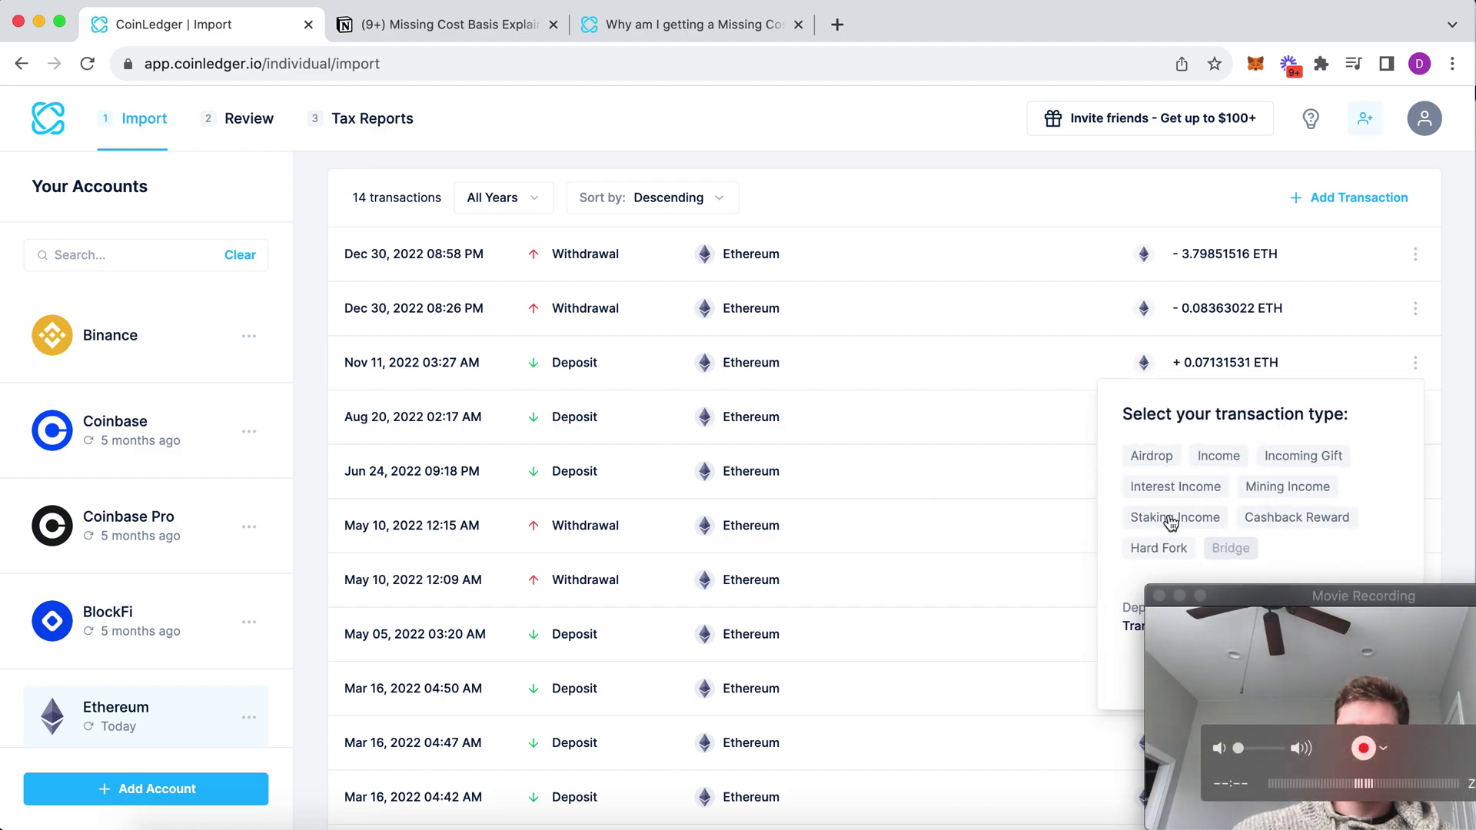
click(1173, 520)
drag(1259, 603, 146, 481)
click(1360, 653)
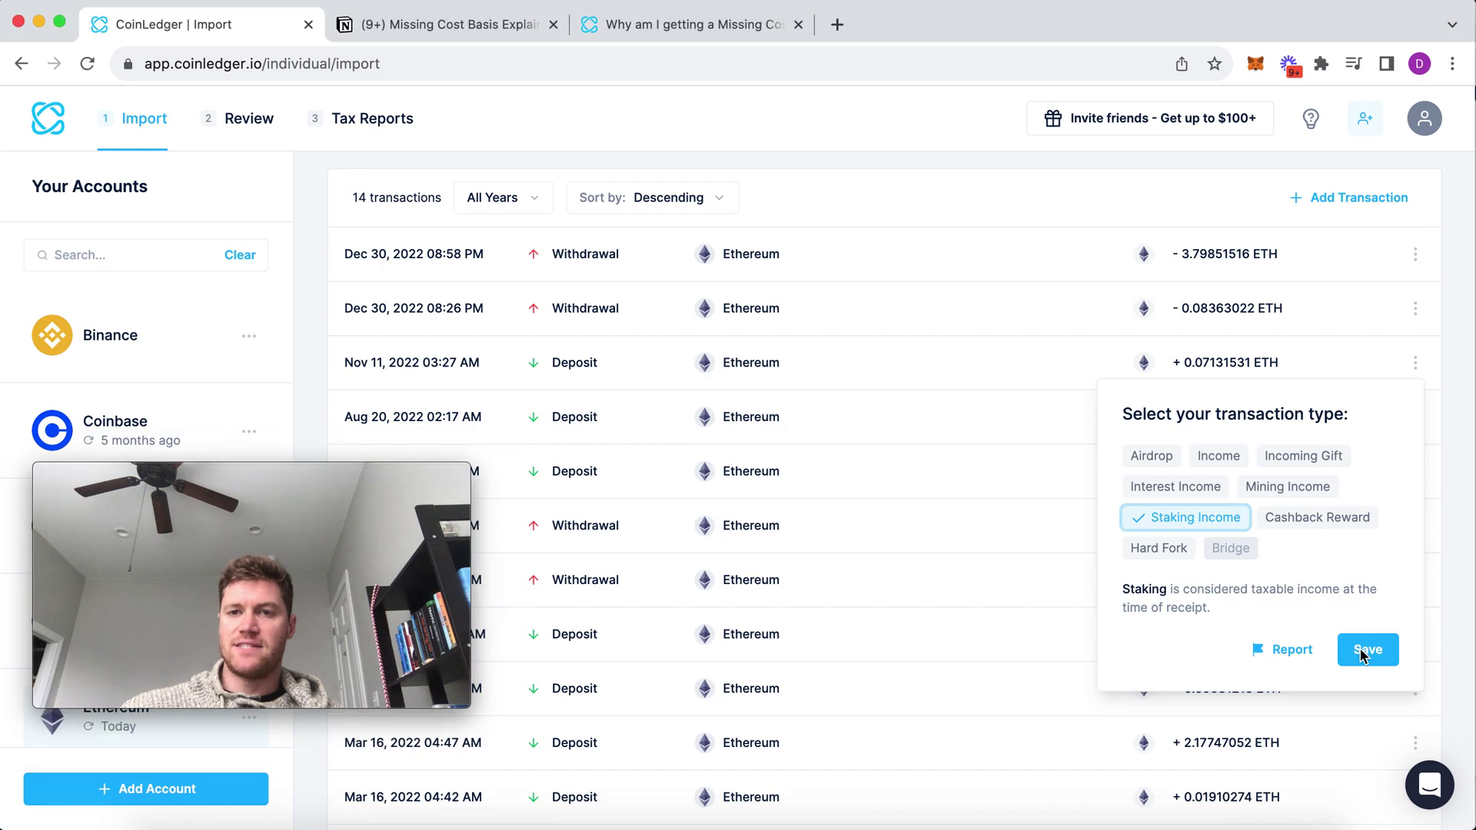
click(1360, 653)
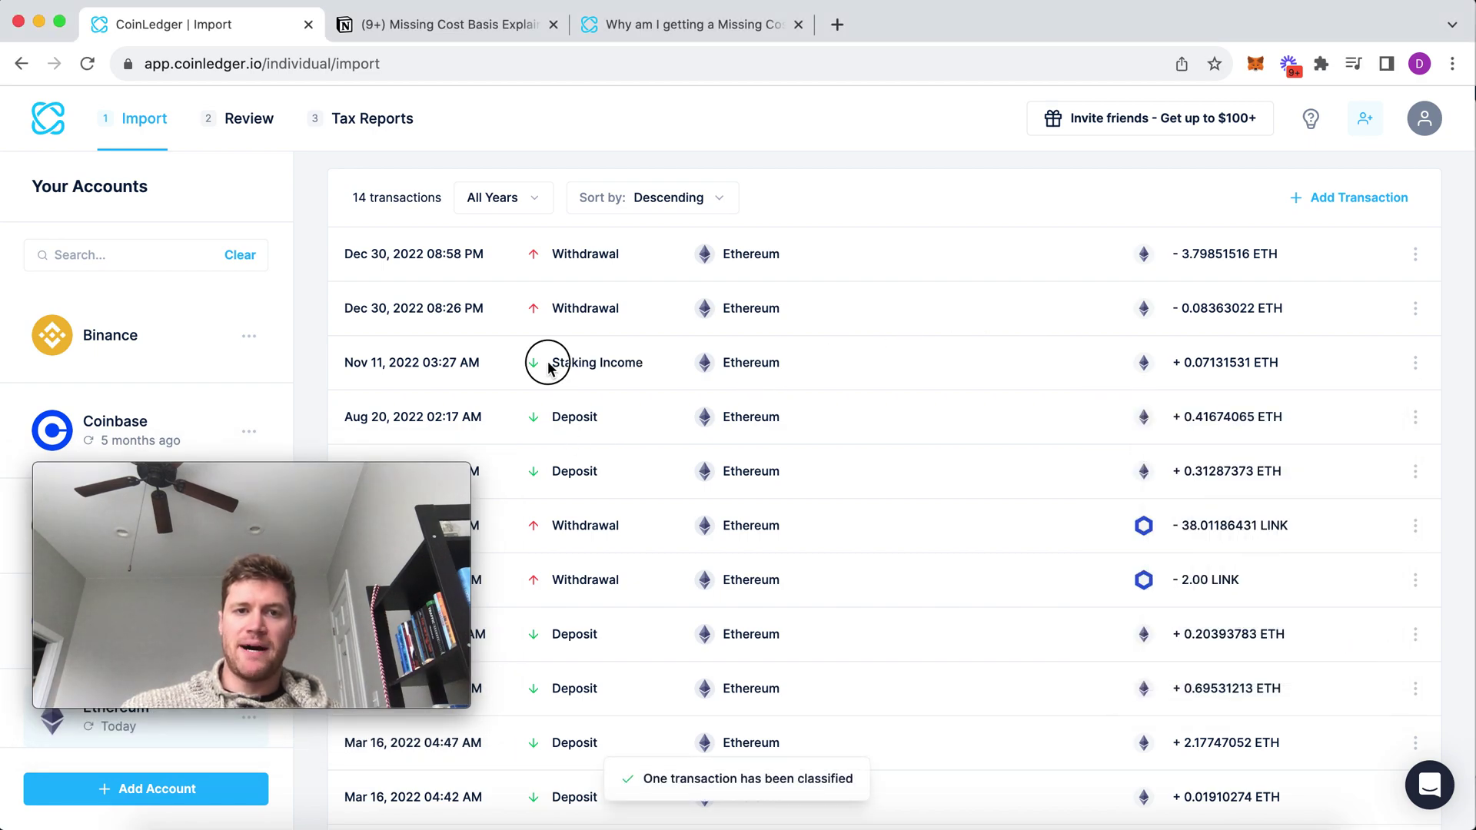
Step: Check the new Staking Income label and 0.07131531 ETH amount, then the Aug 20 and Jun 24 deposits
drag(548, 367, 648, 366)
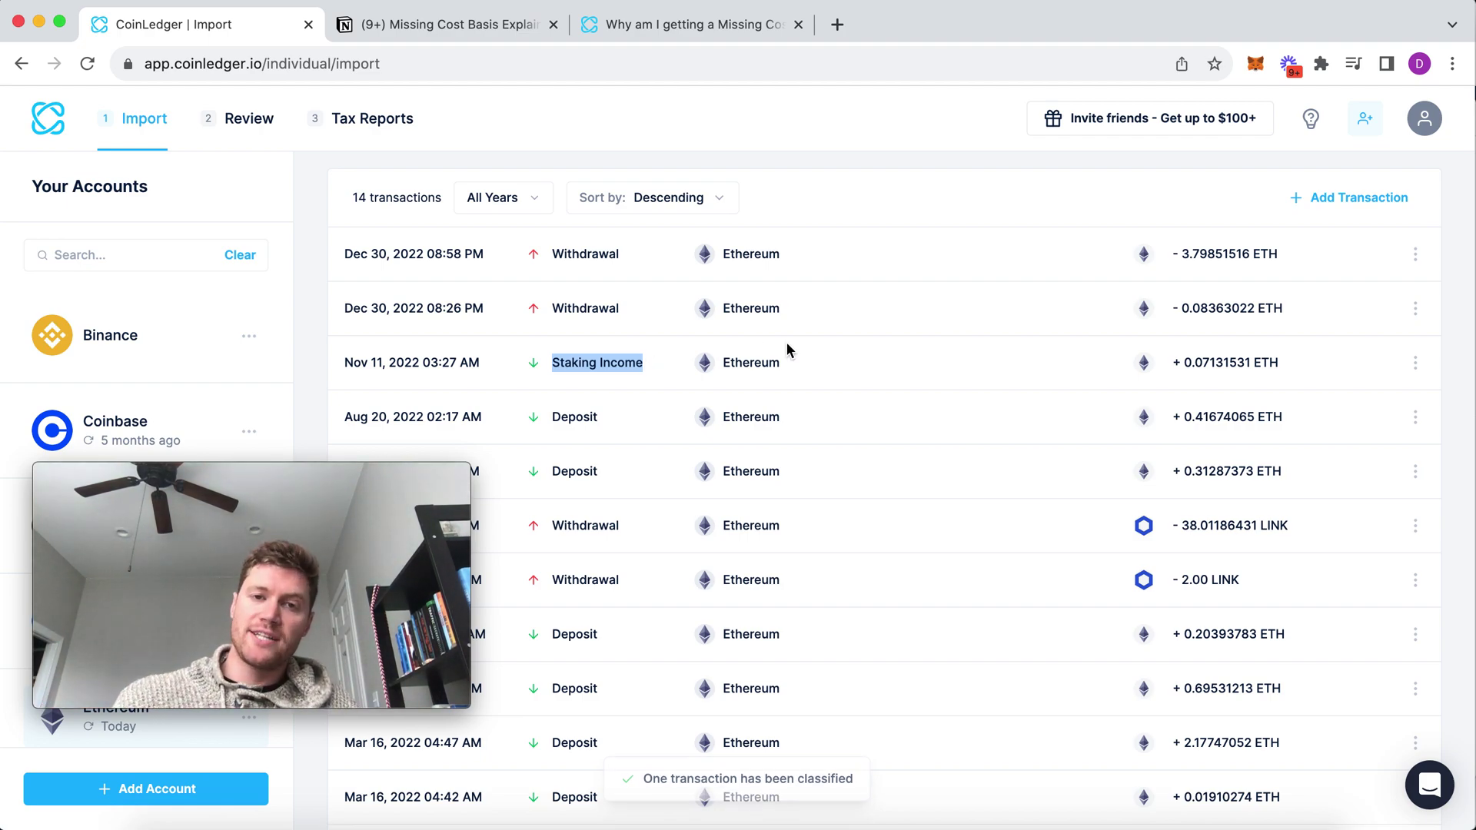
drag(1184, 366, 1279, 367)
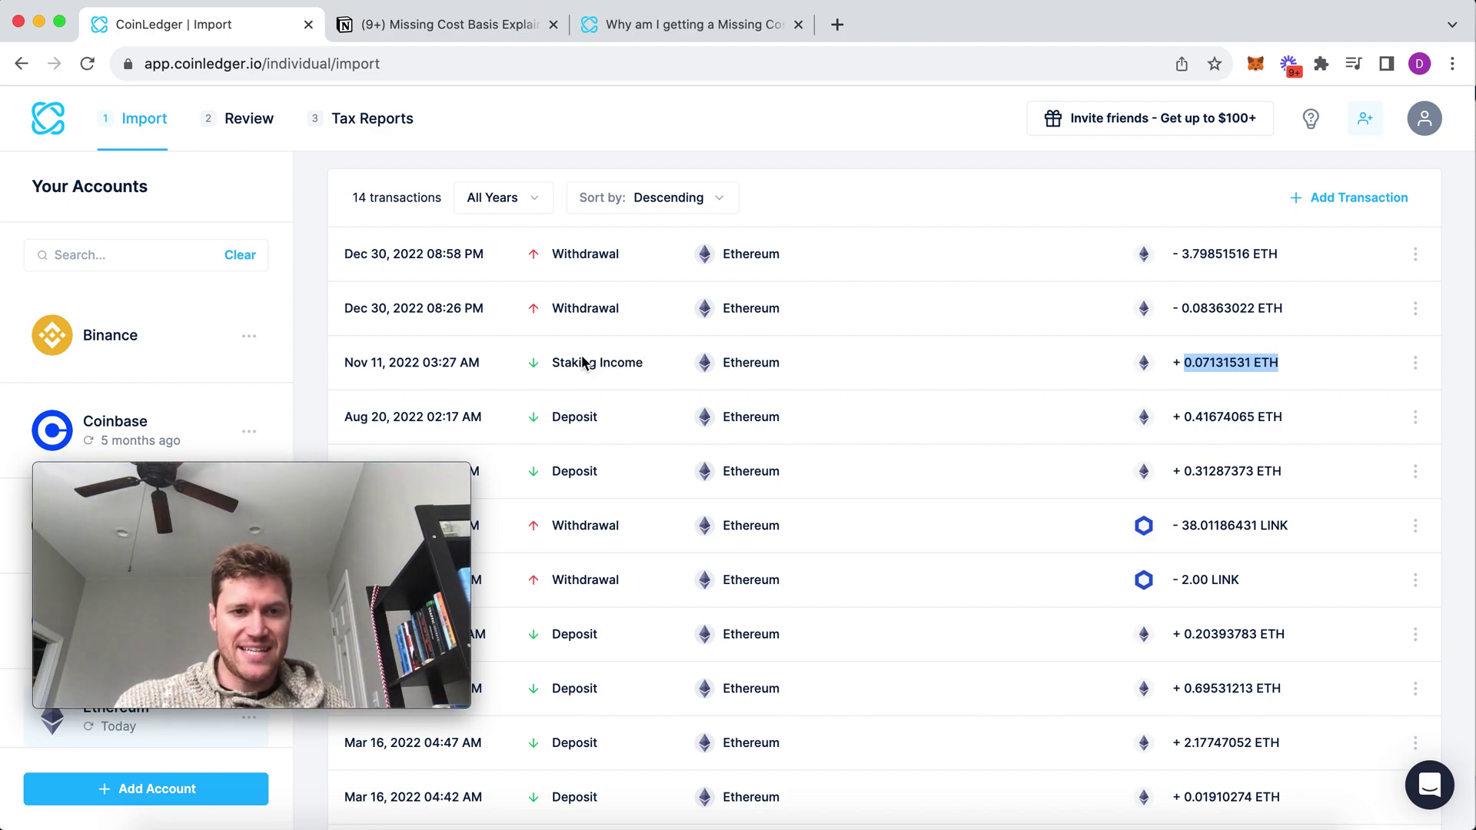
drag(547, 362, 849, 367)
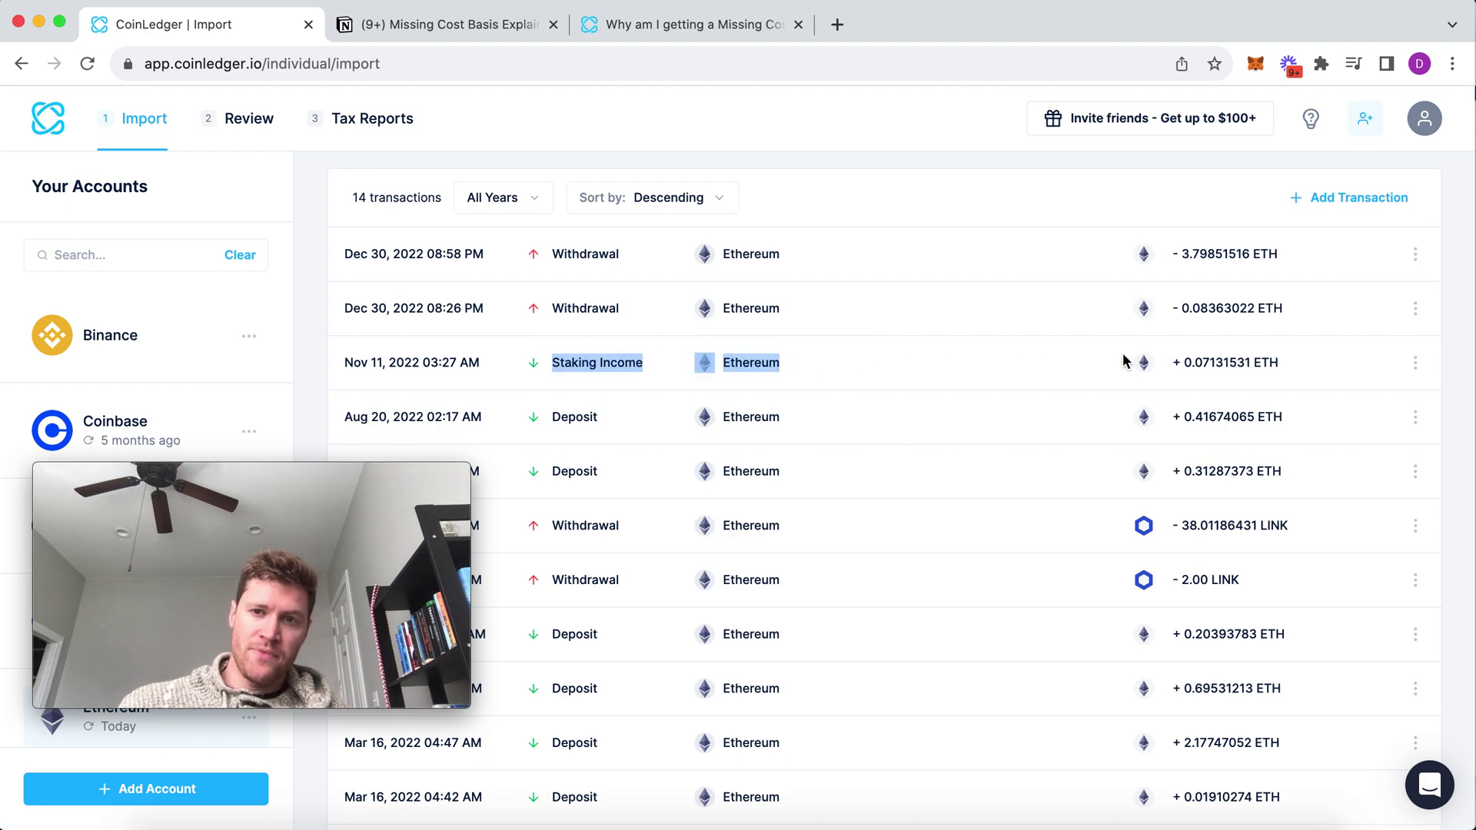
drag(1179, 369, 1312, 369)
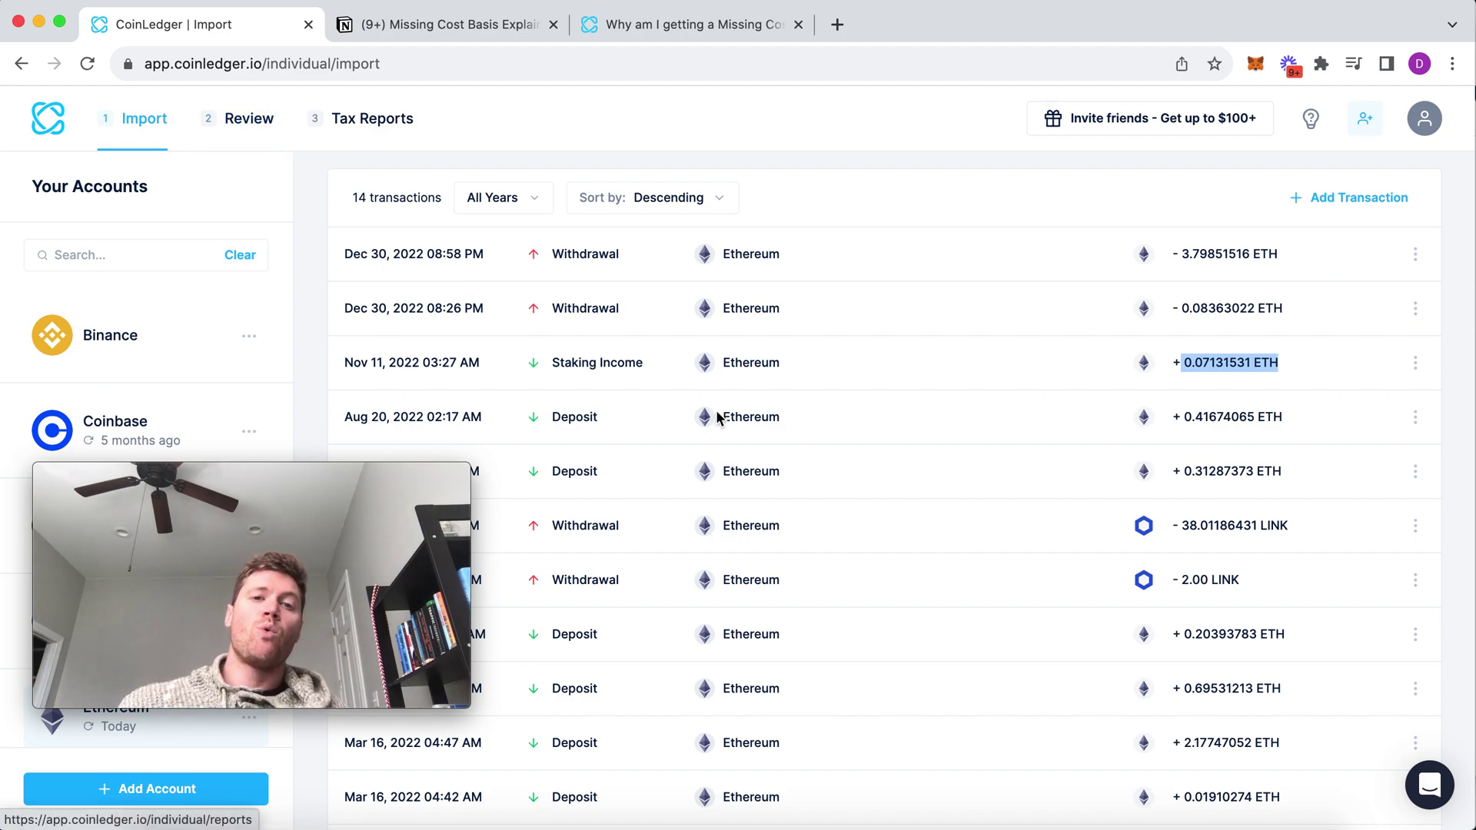
drag(547, 417, 628, 490)
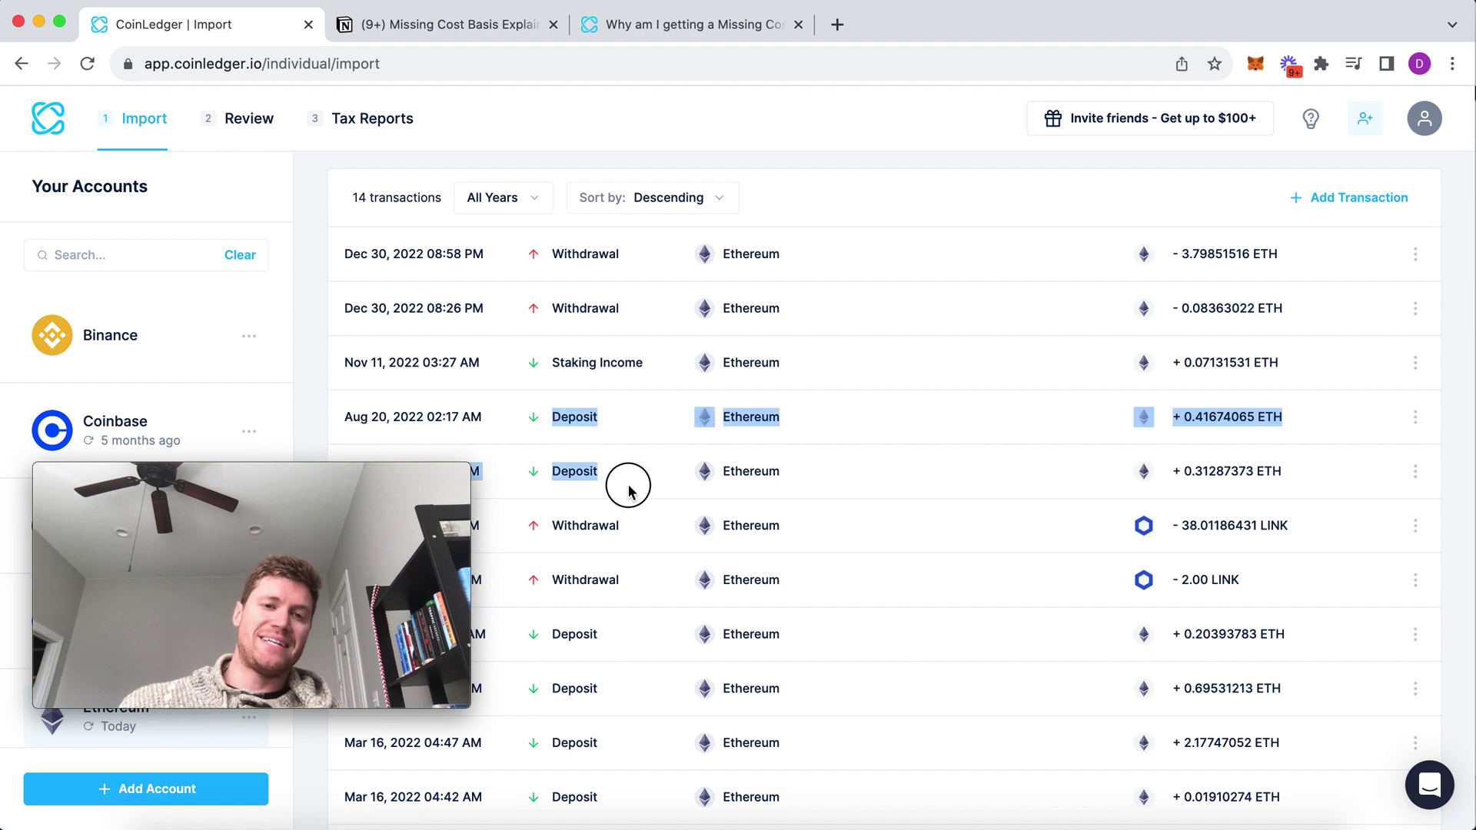
click(1413, 416)
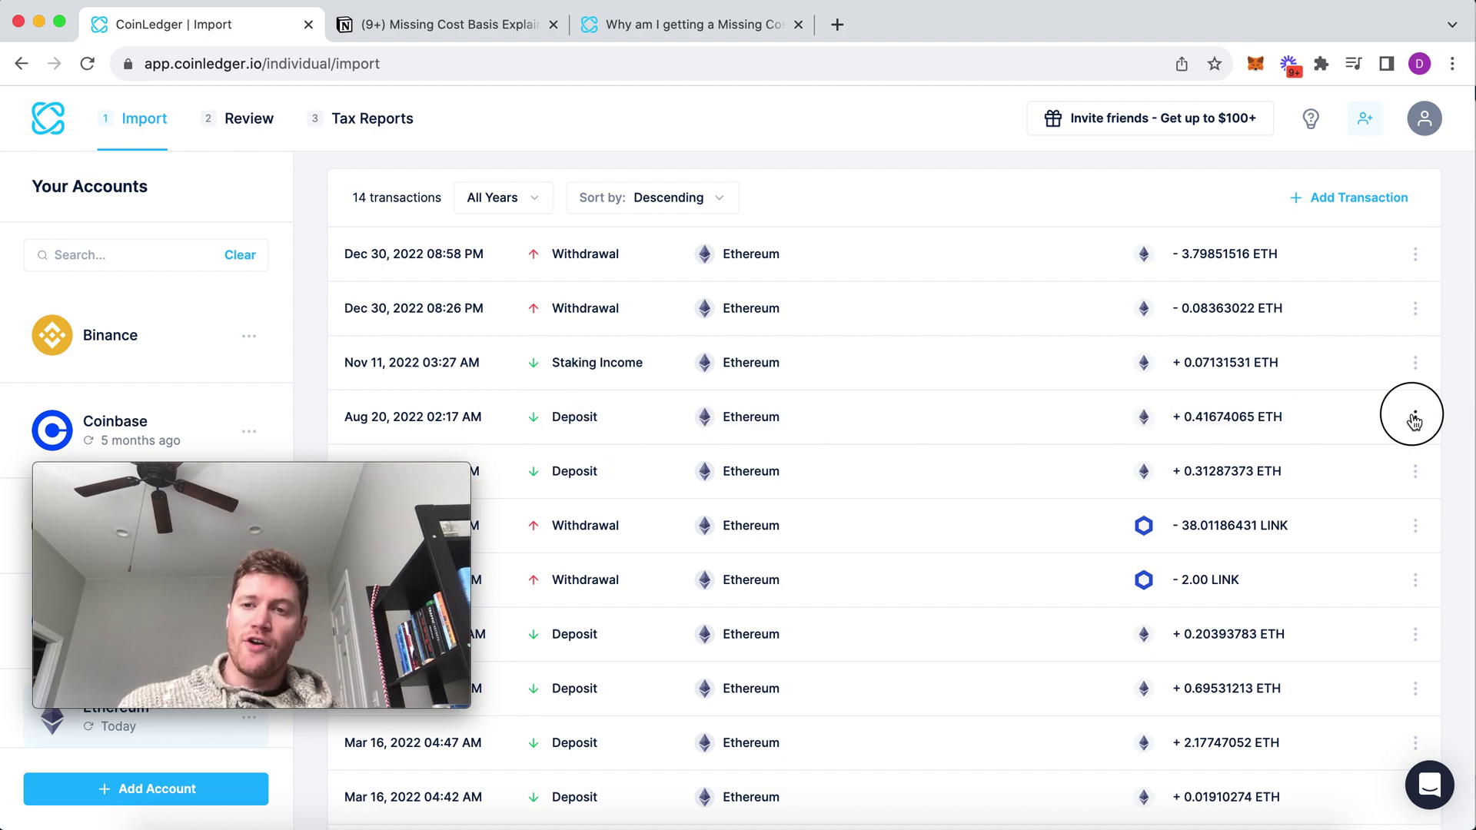
click(1311, 458)
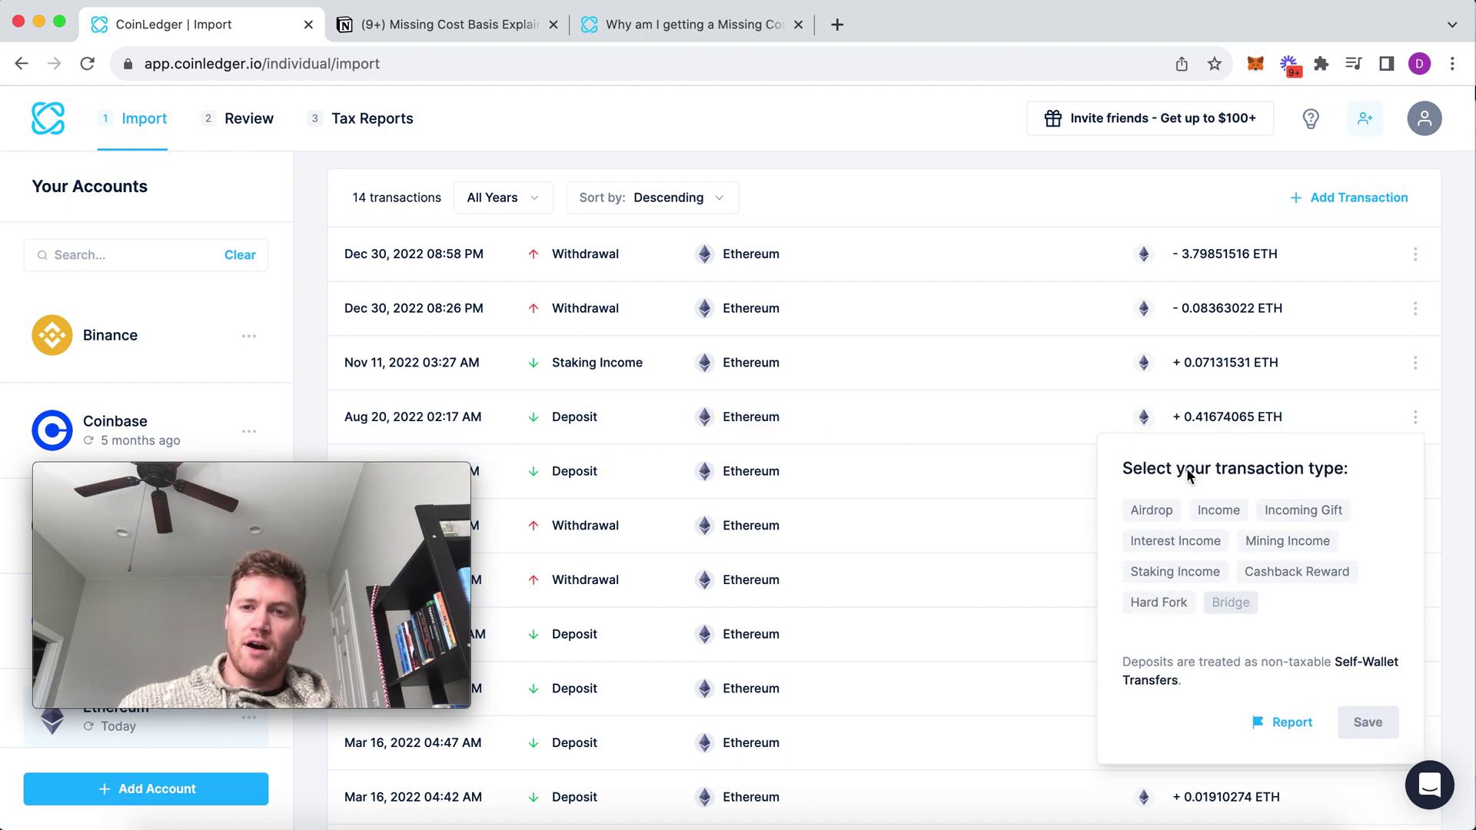
click(1218, 511)
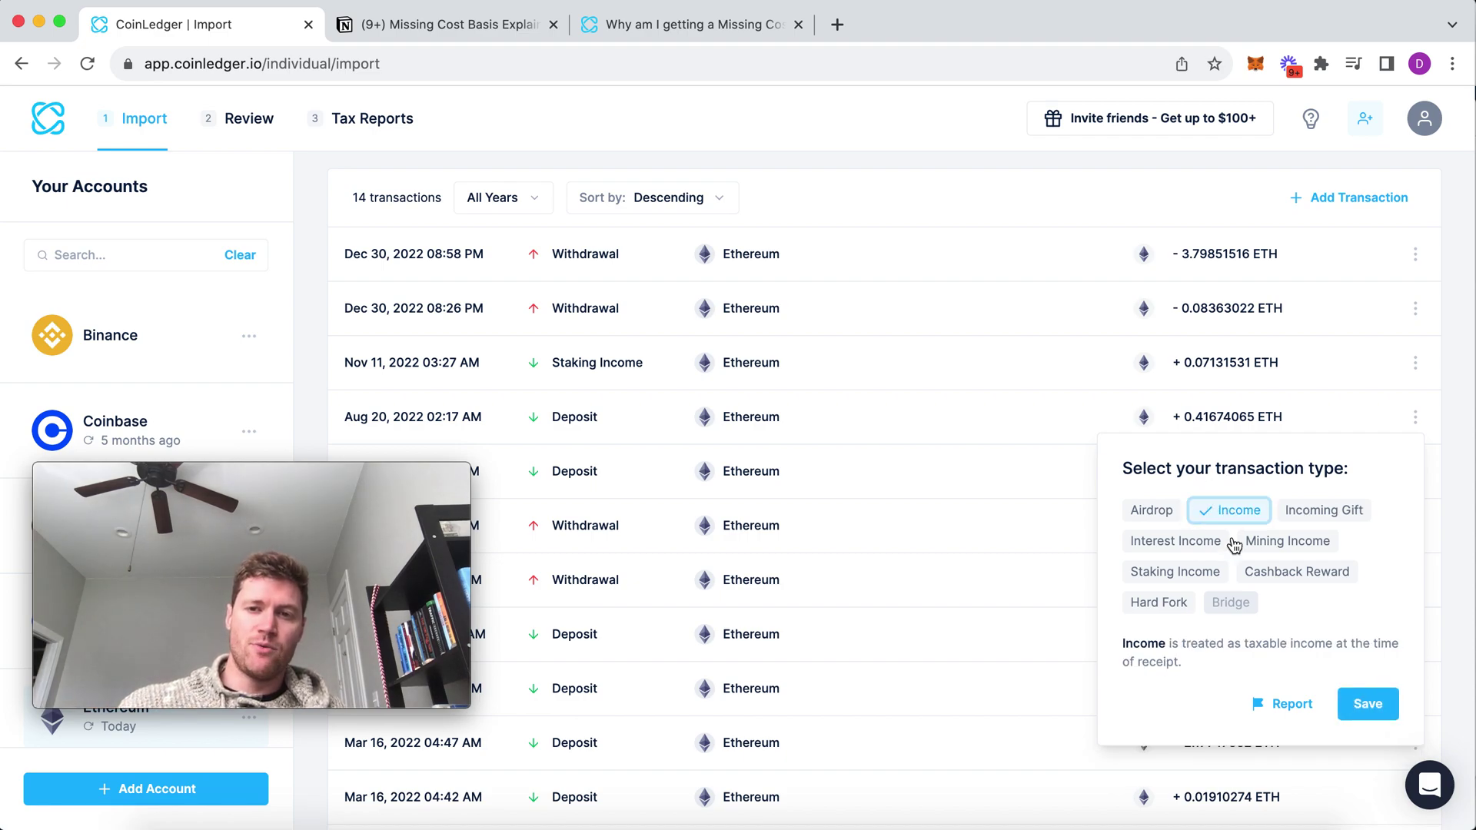
click(1187, 546)
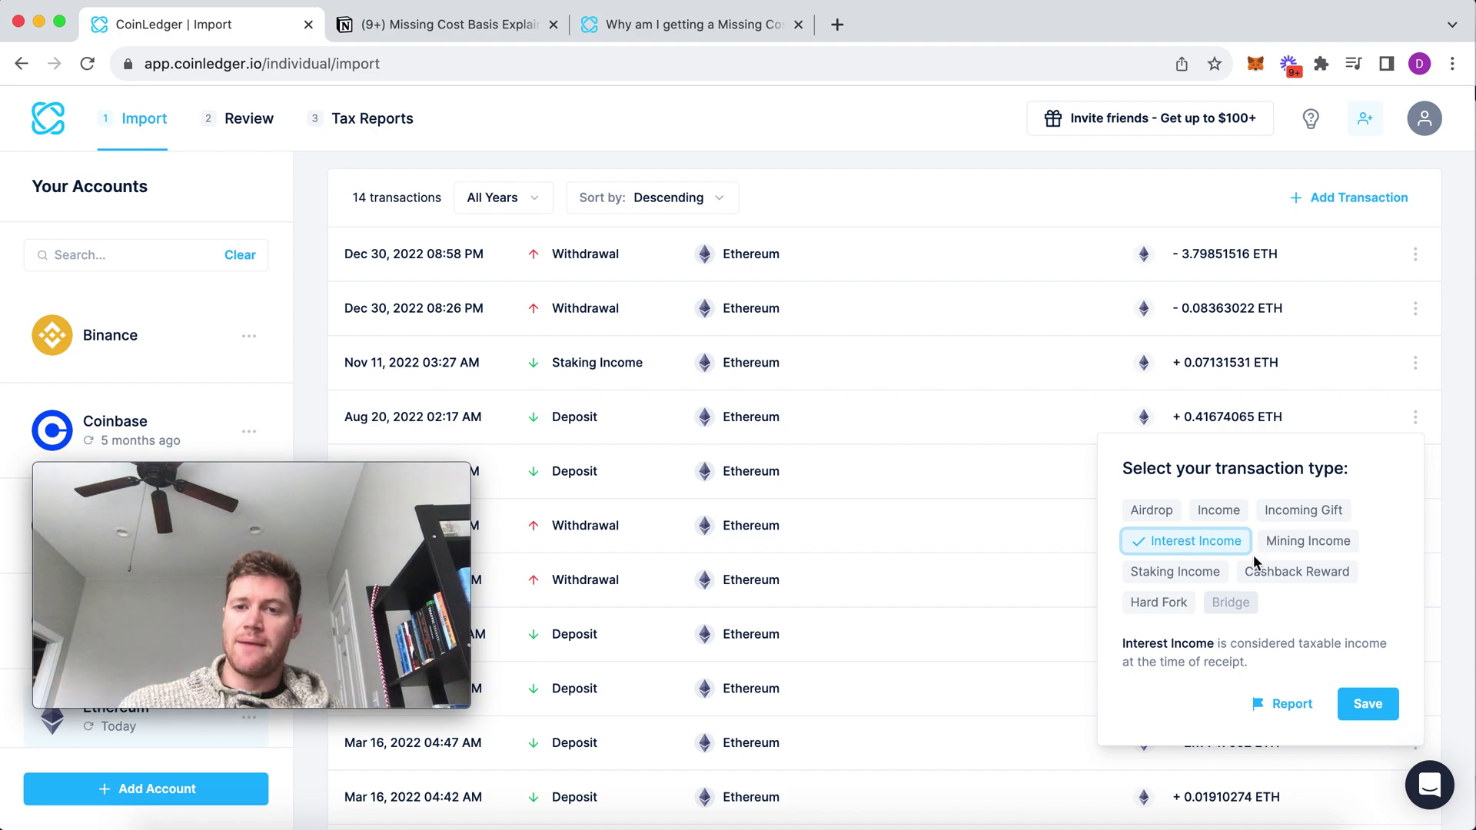
click(1302, 513)
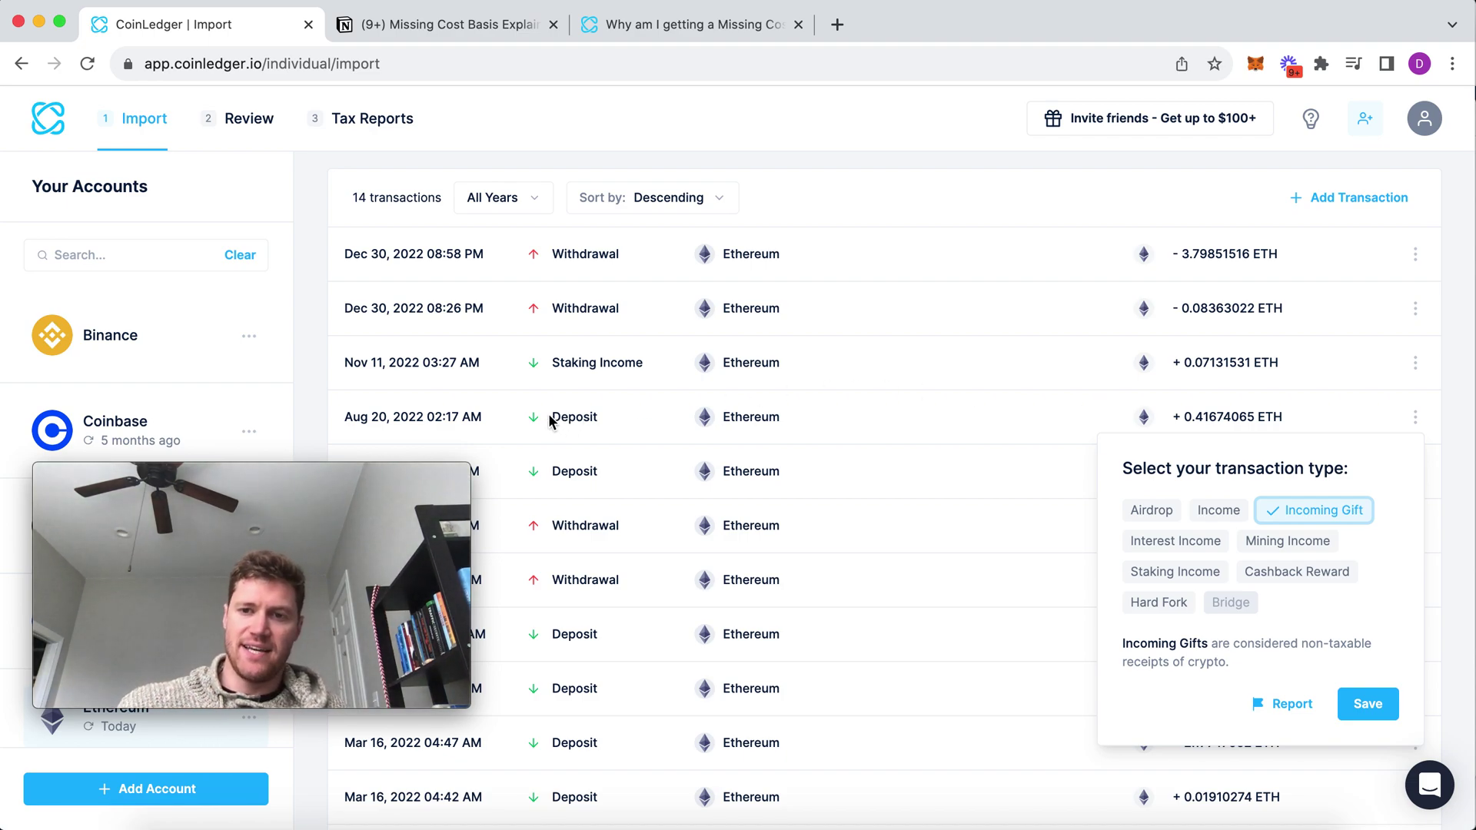
click(860, 556)
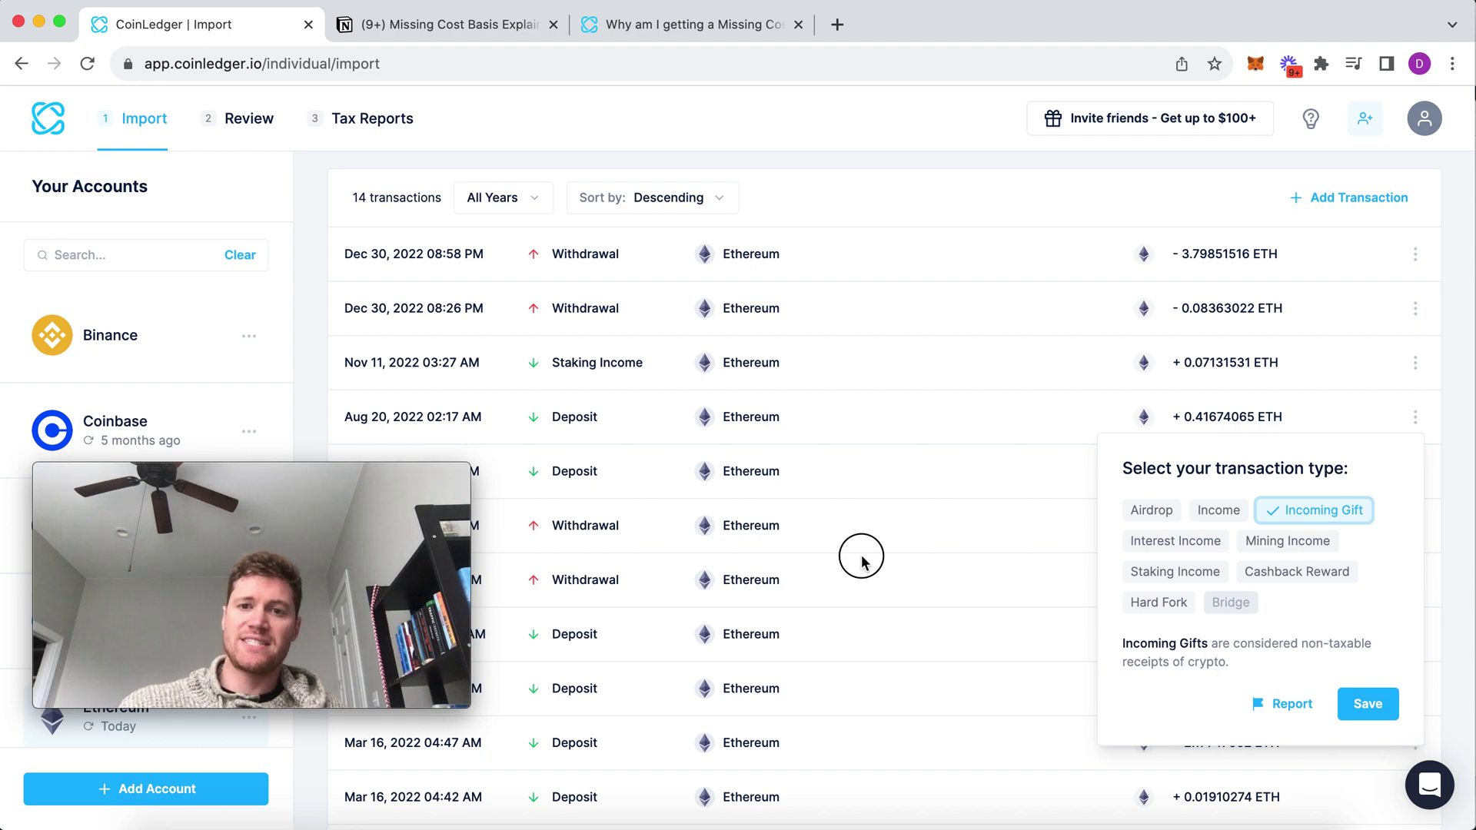
mouse_move(382, 514)
drag(295, 473, 1300, 586)
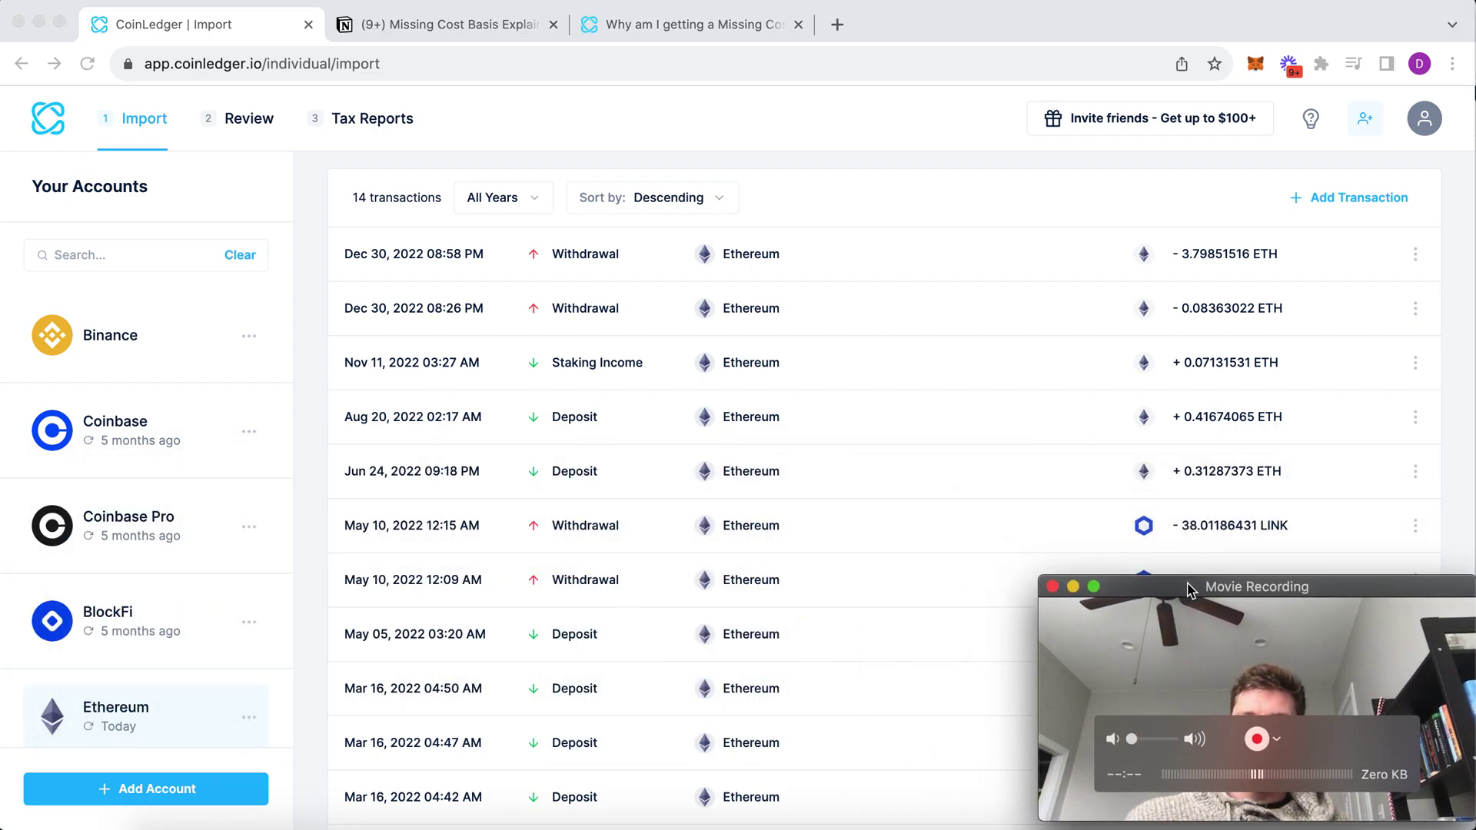
Step: Delete the Ethereum account from the sidebar accounts list
click(883, 628)
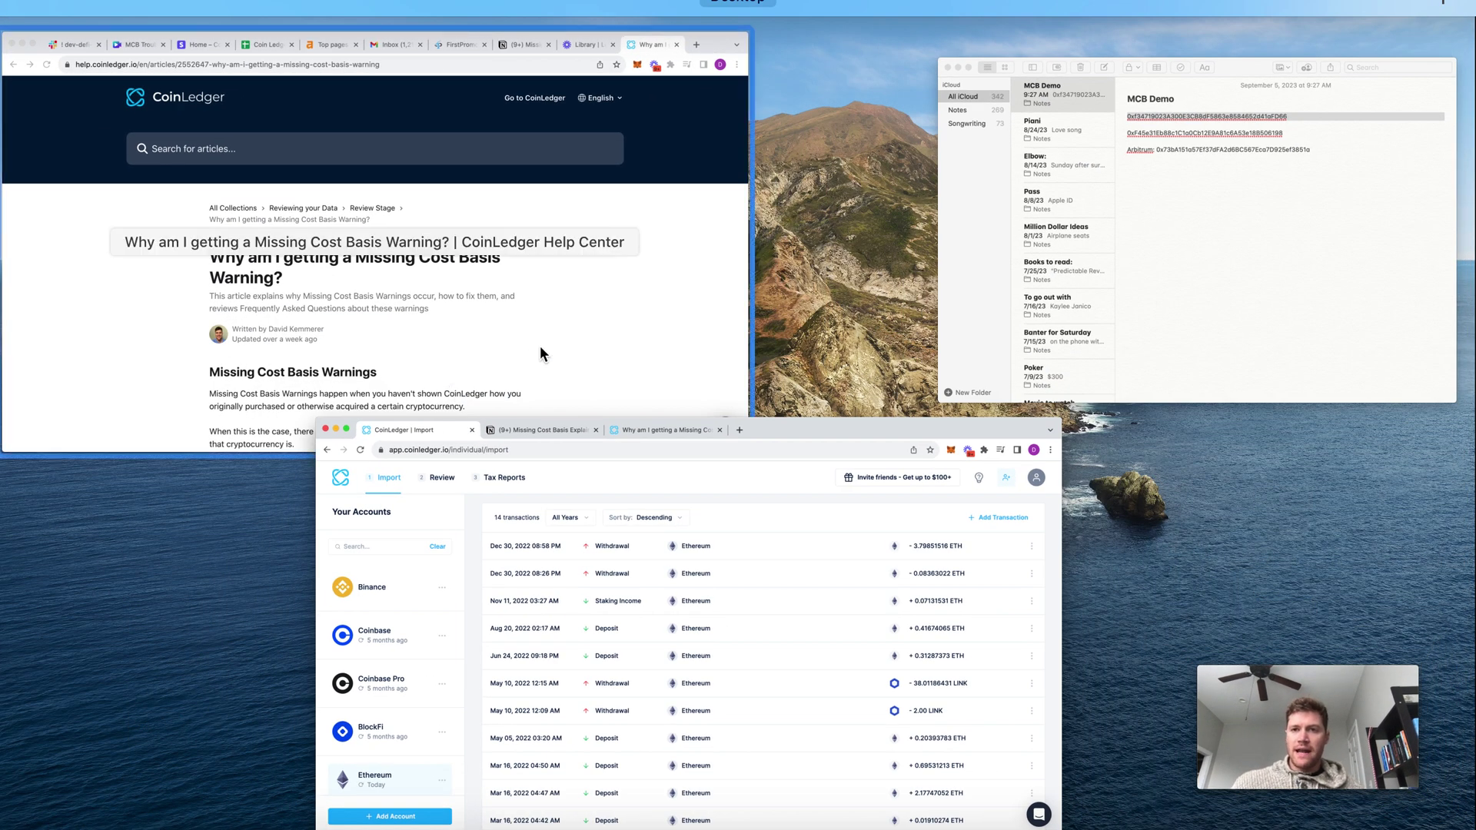
click(628, 491)
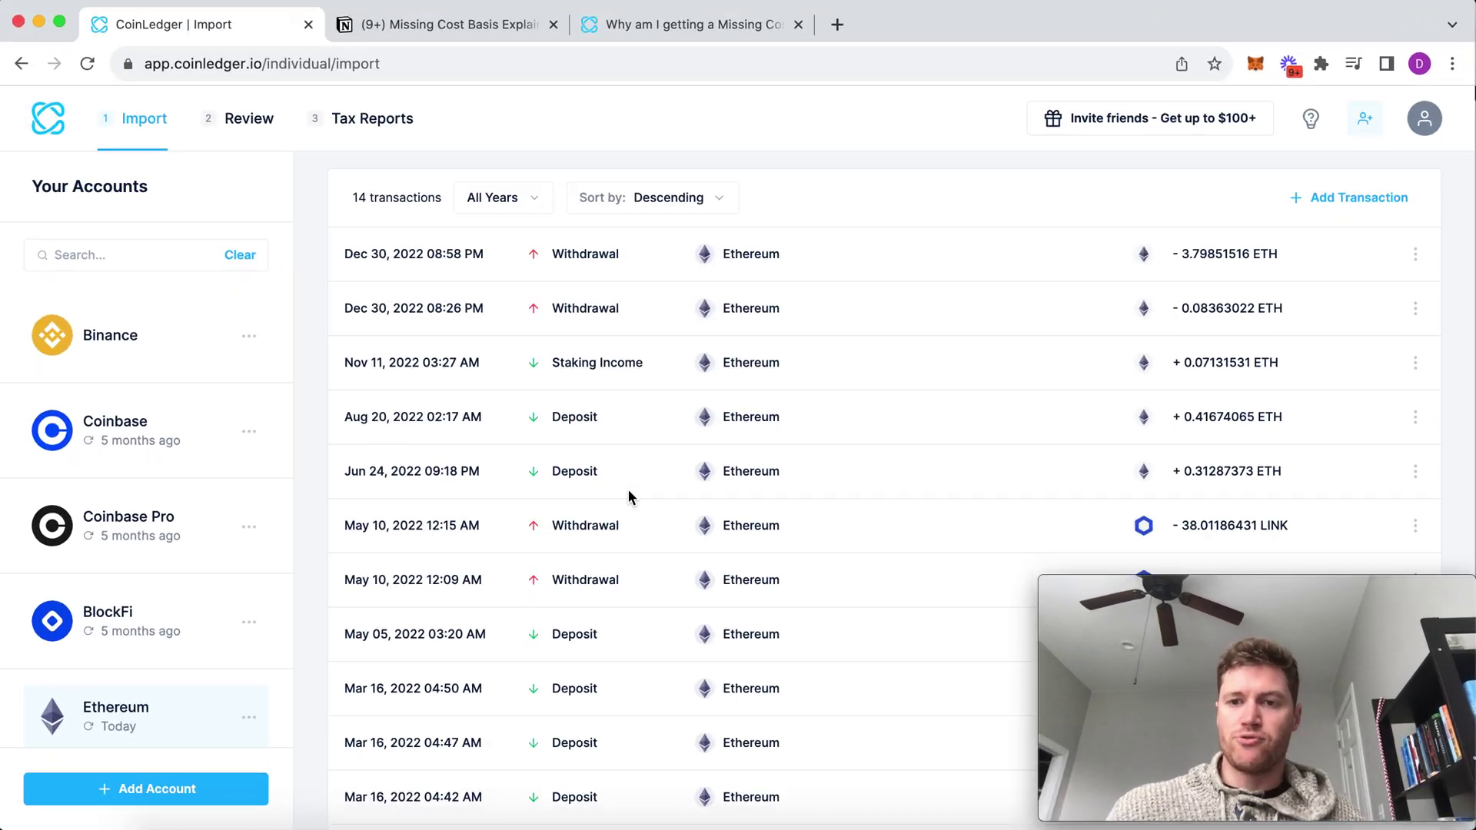
click(249, 718)
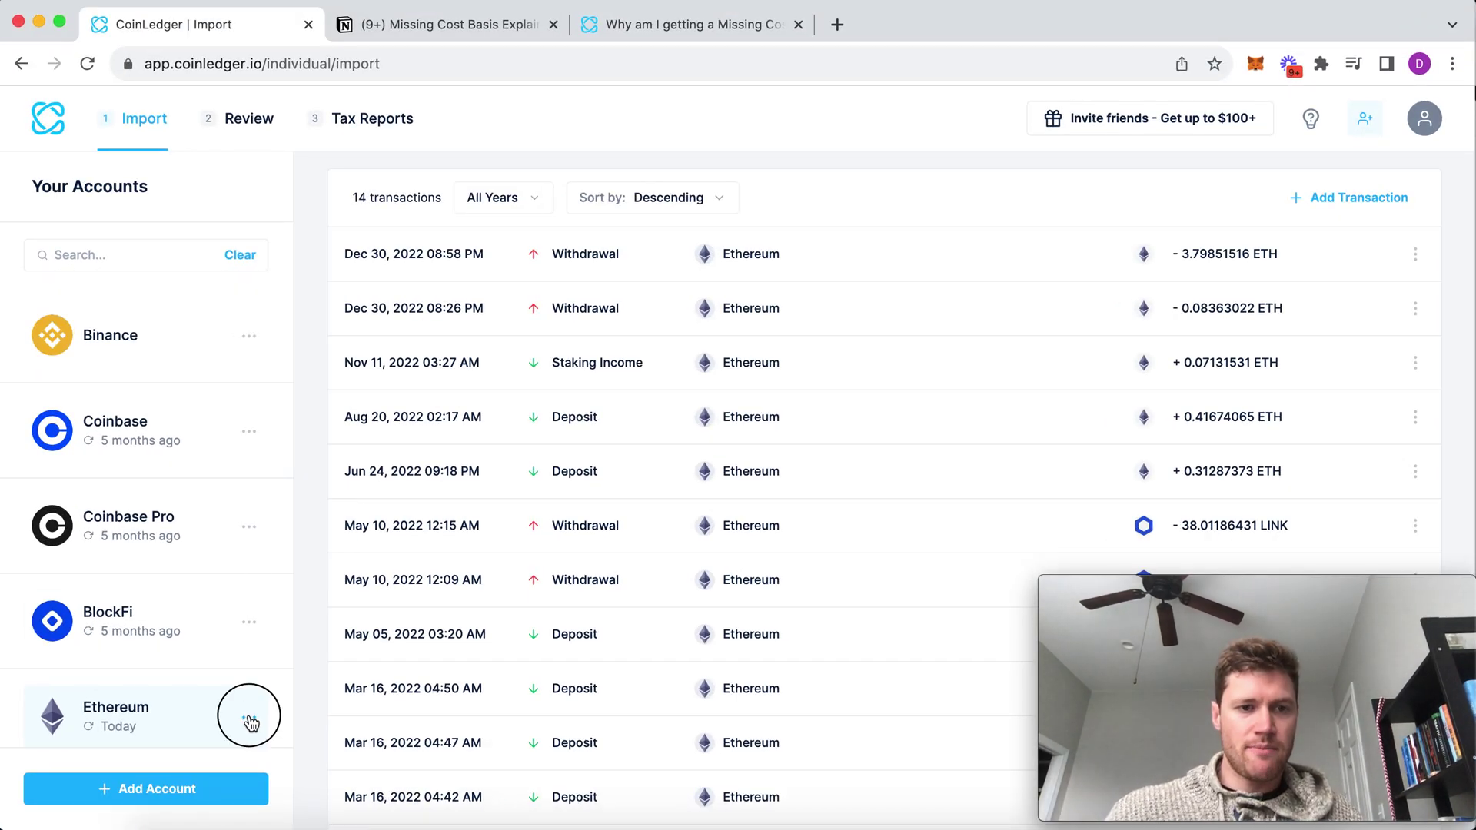
scroll(197, 692, down, 5)
click(162, 587)
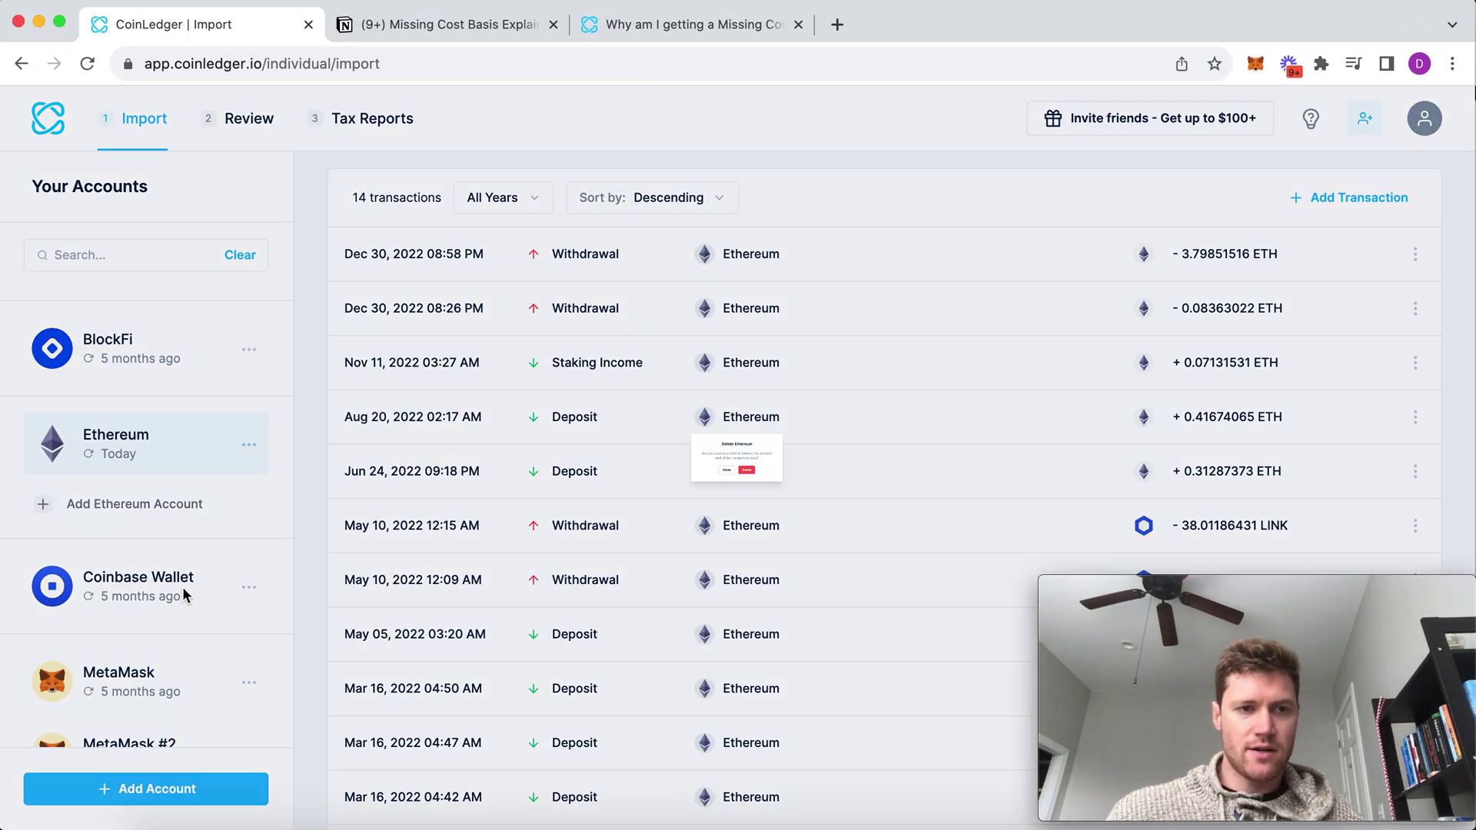
click(799, 510)
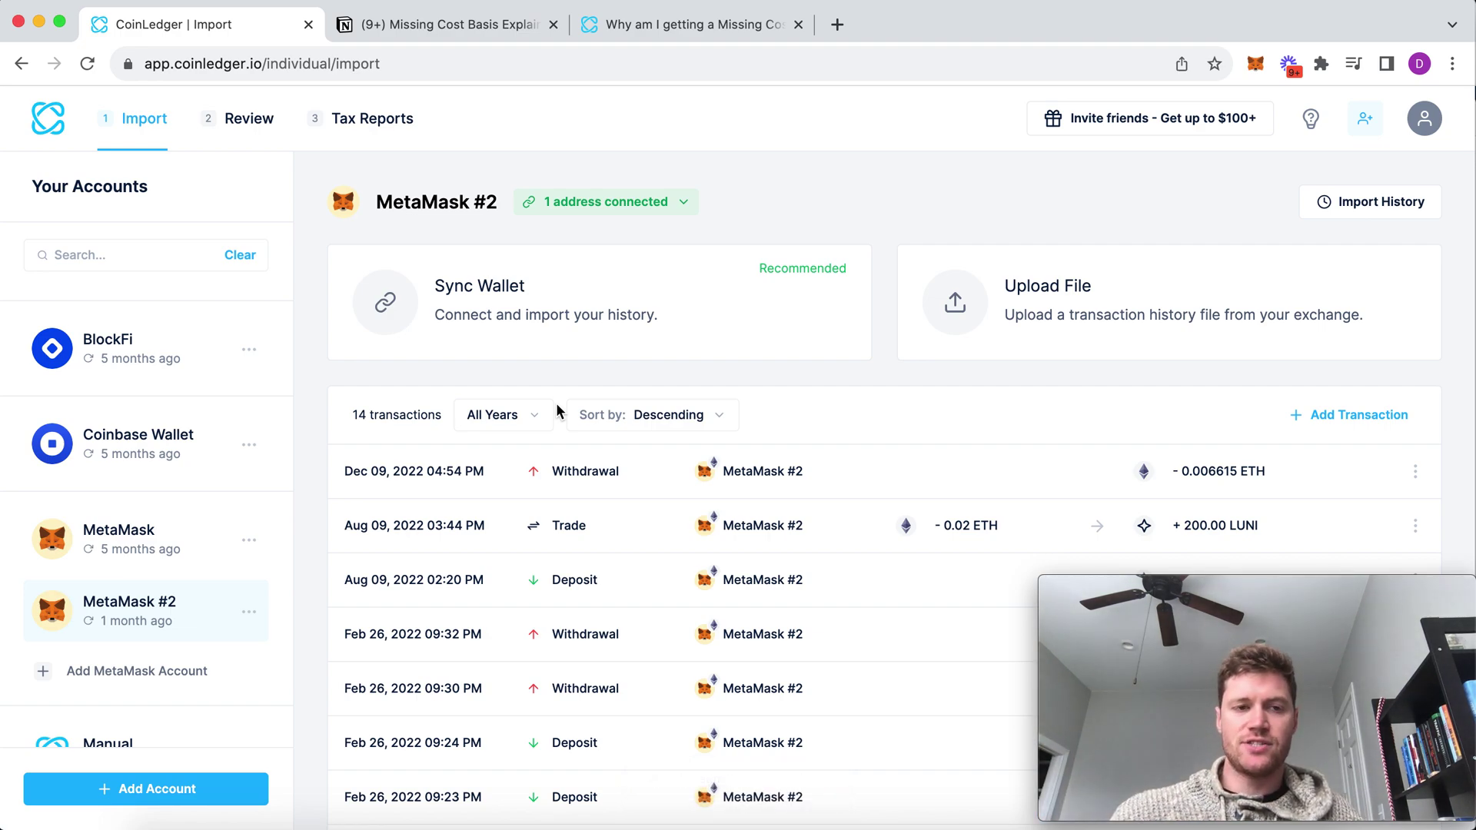
scroll(215, 386, down, 3)
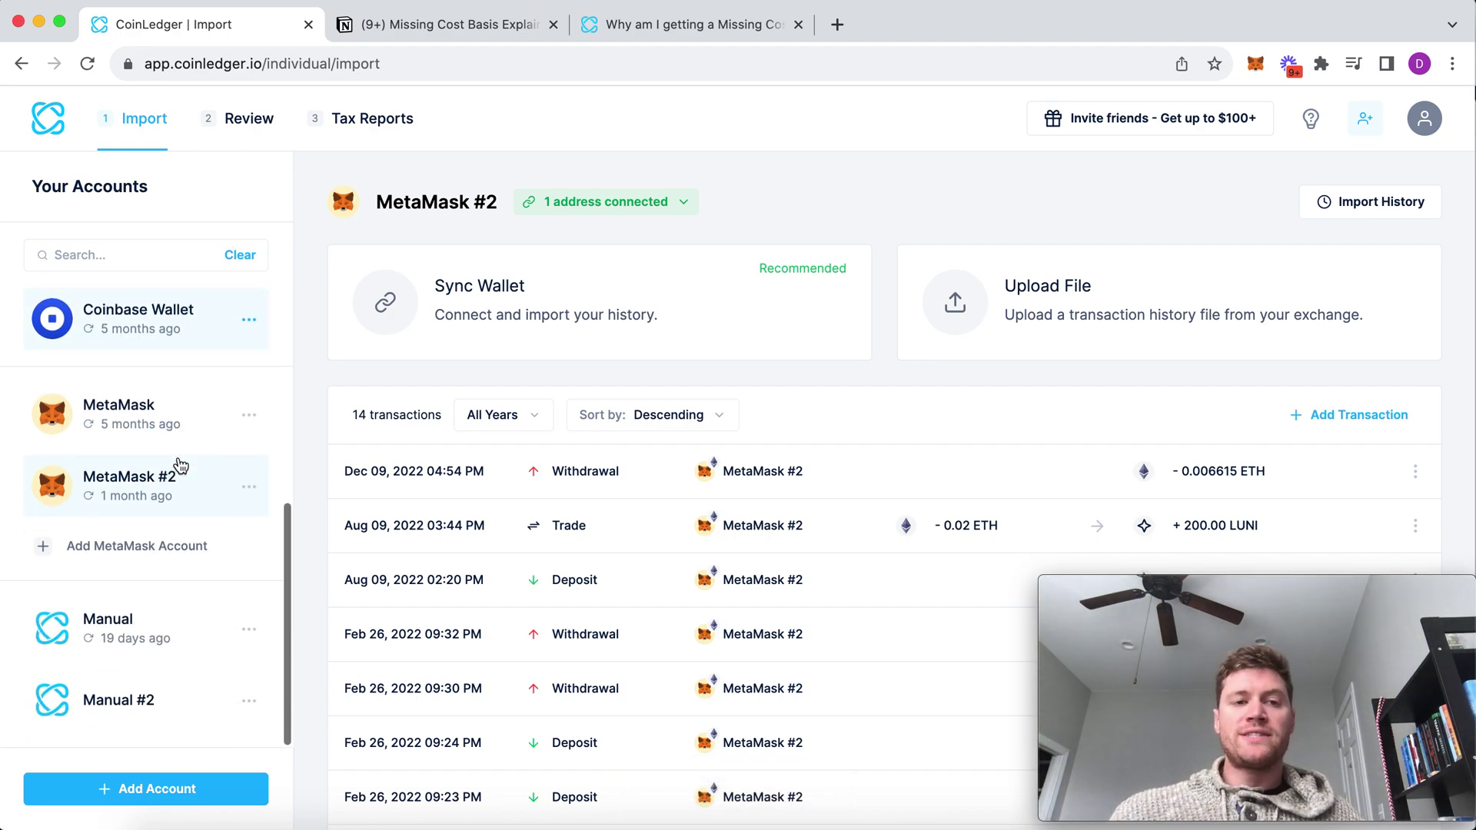
scroll(179, 465, up, 4)
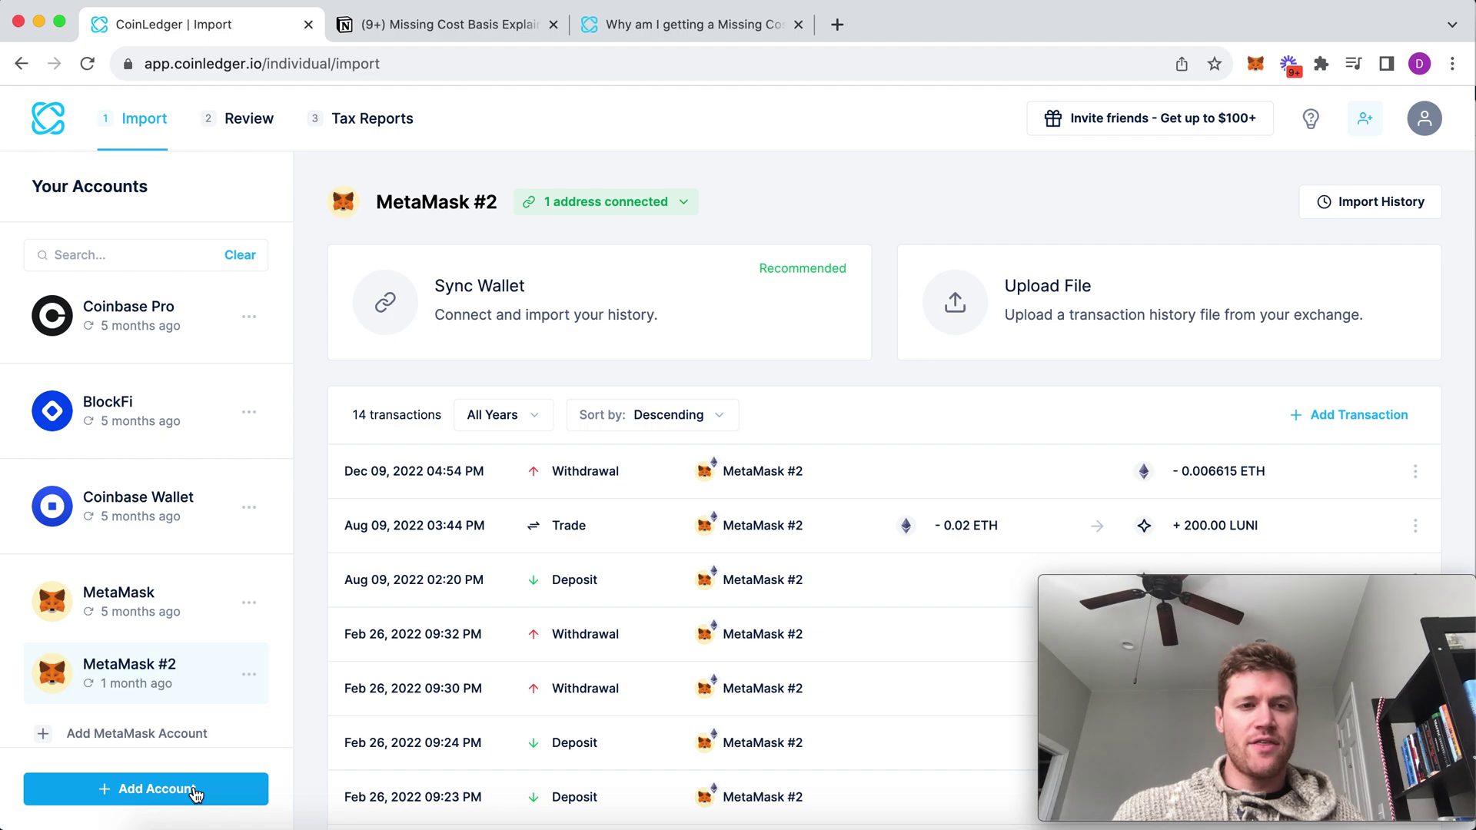
Step: Show the Coinbase Wallet account's transactions and check its connected address in Sync Wallet without syncing
click(171, 511)
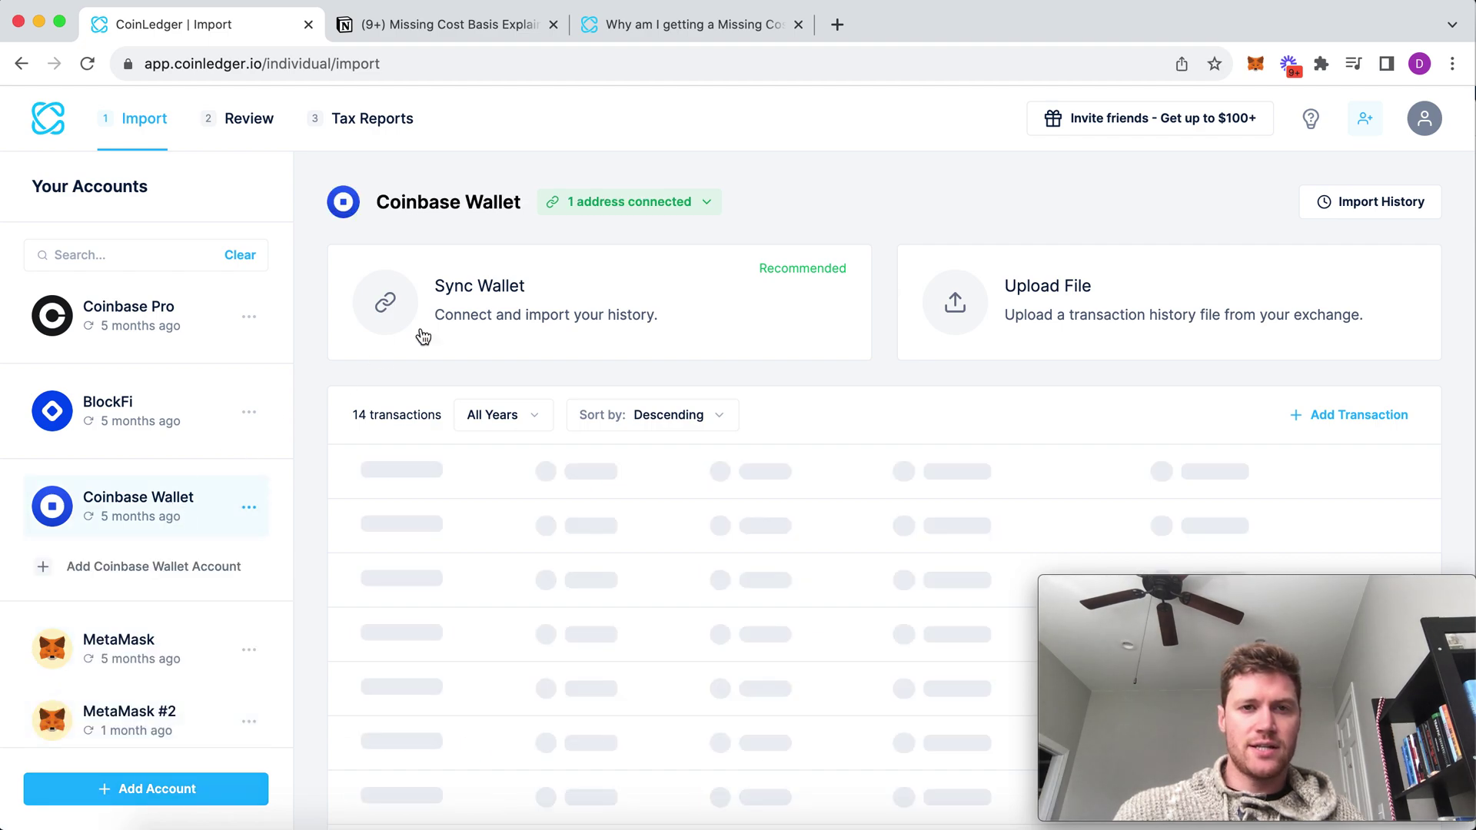
click(503, 309)
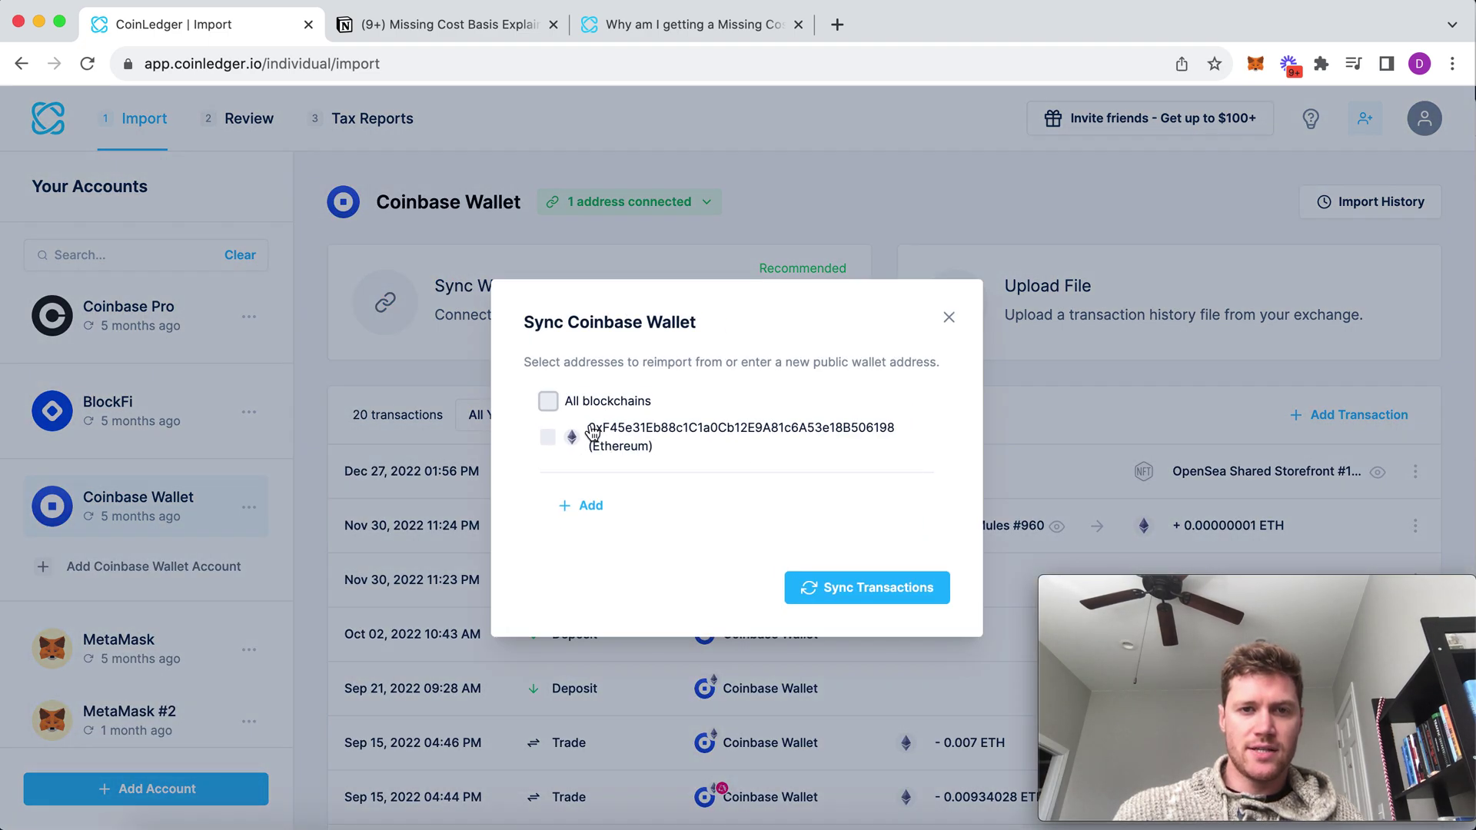
drag(590, 429, 938, 422)
click(961, 321)
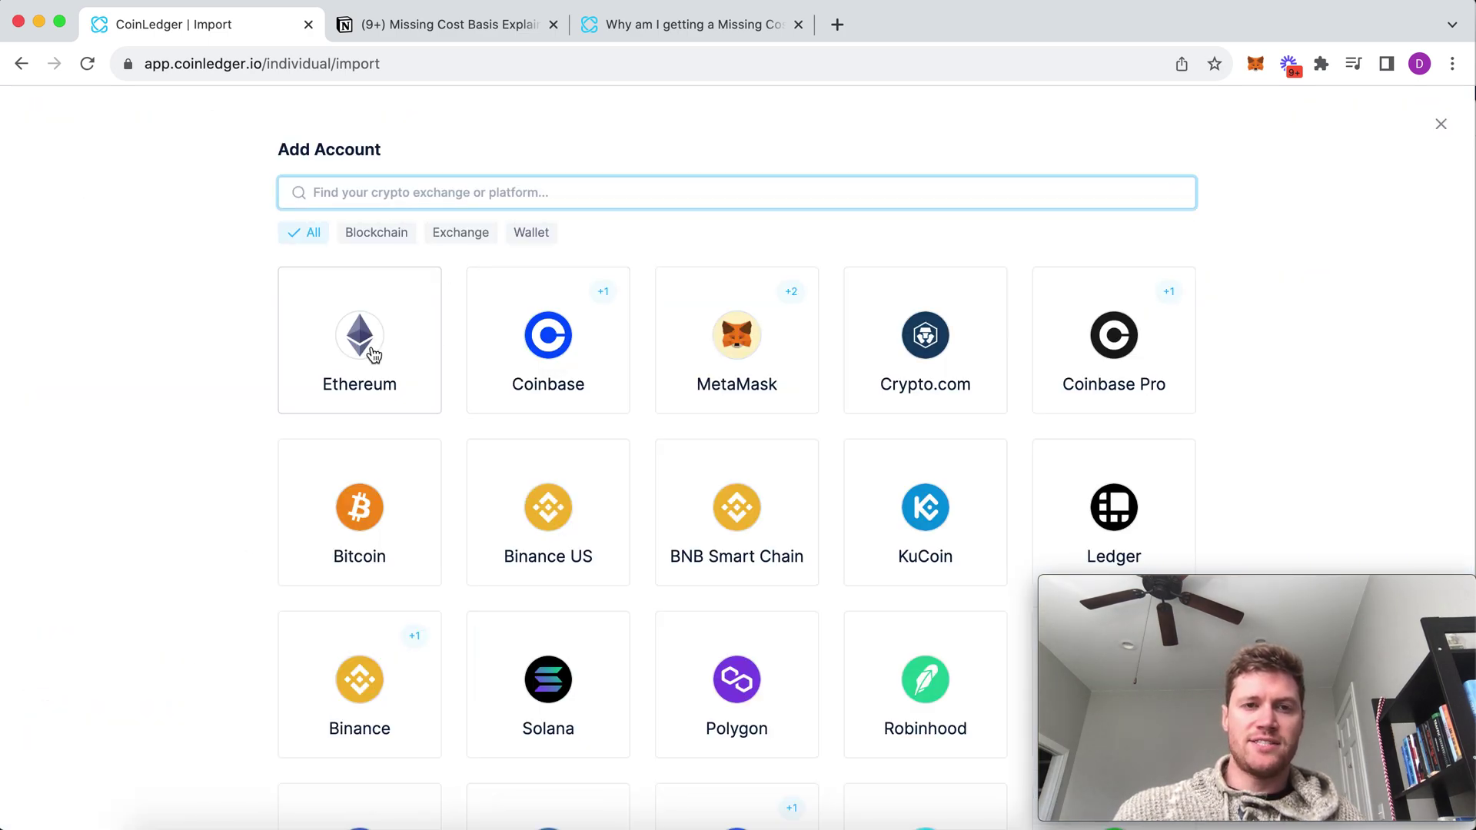
Step: Add an Ethereum blockchain account from the pasted wallet address, importing its 20 transactions
click(372, 353)
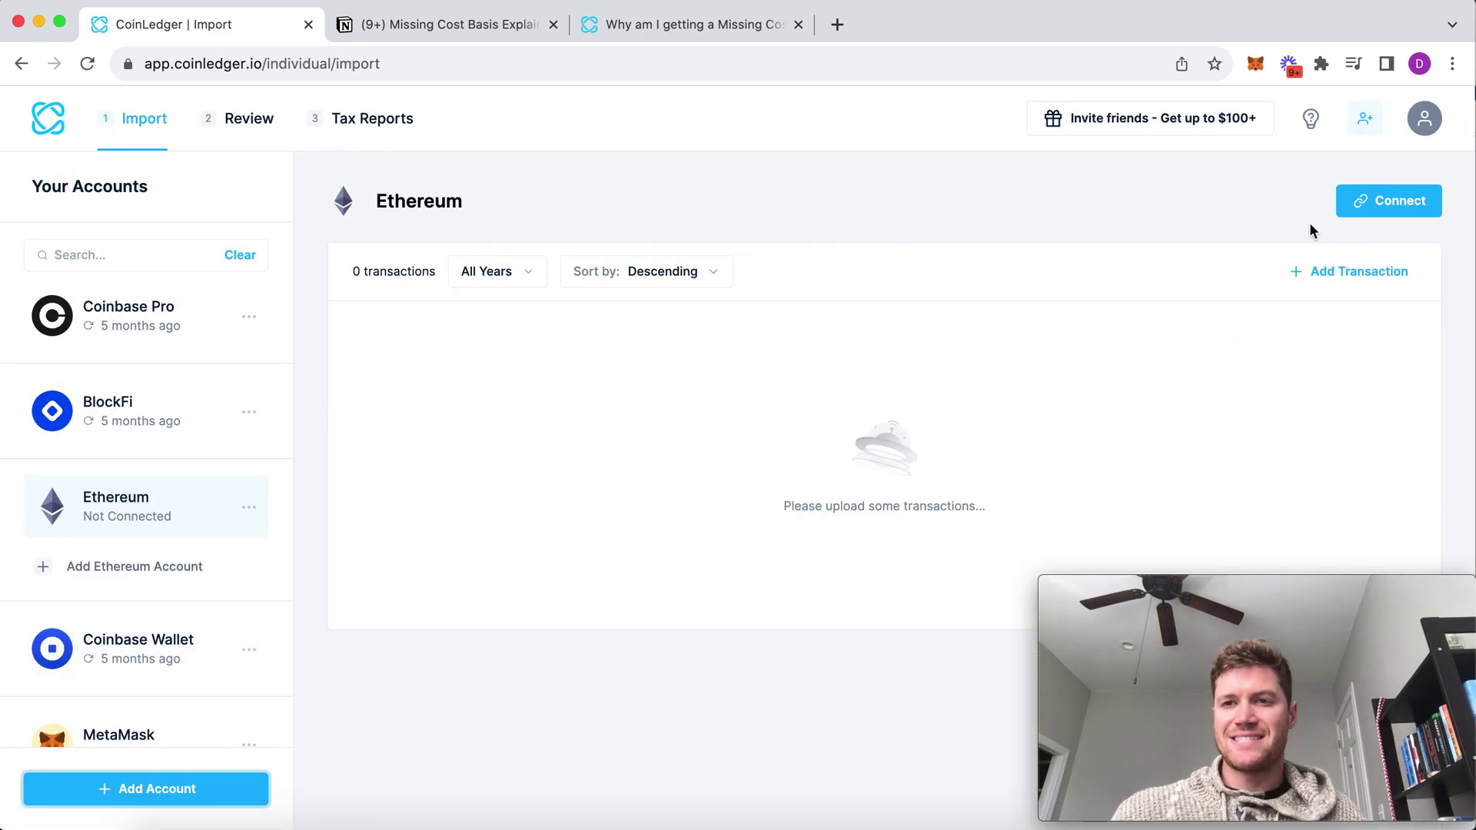
click(1397, 212)
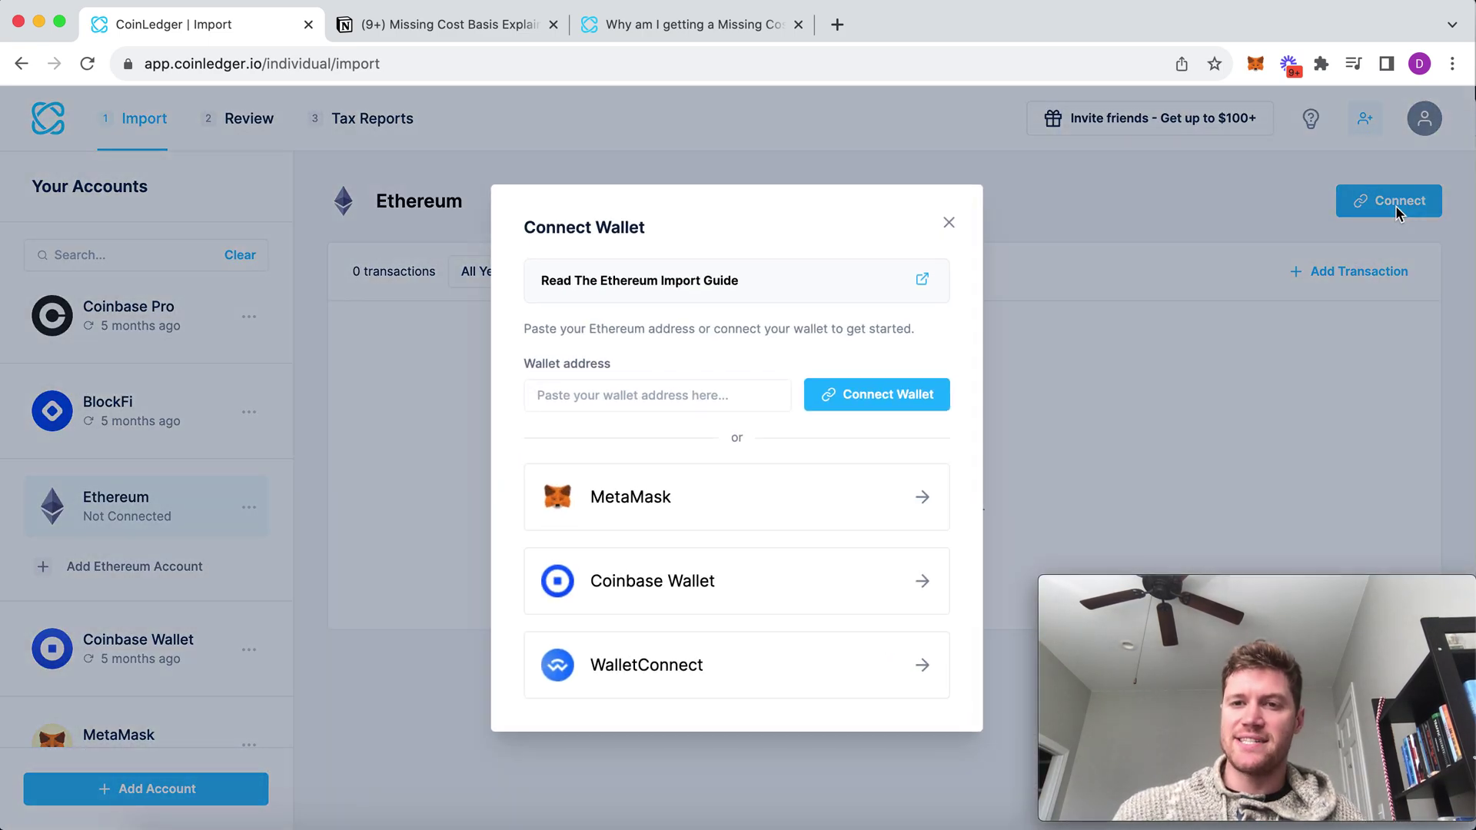
click(660, 395)
key(super+v)
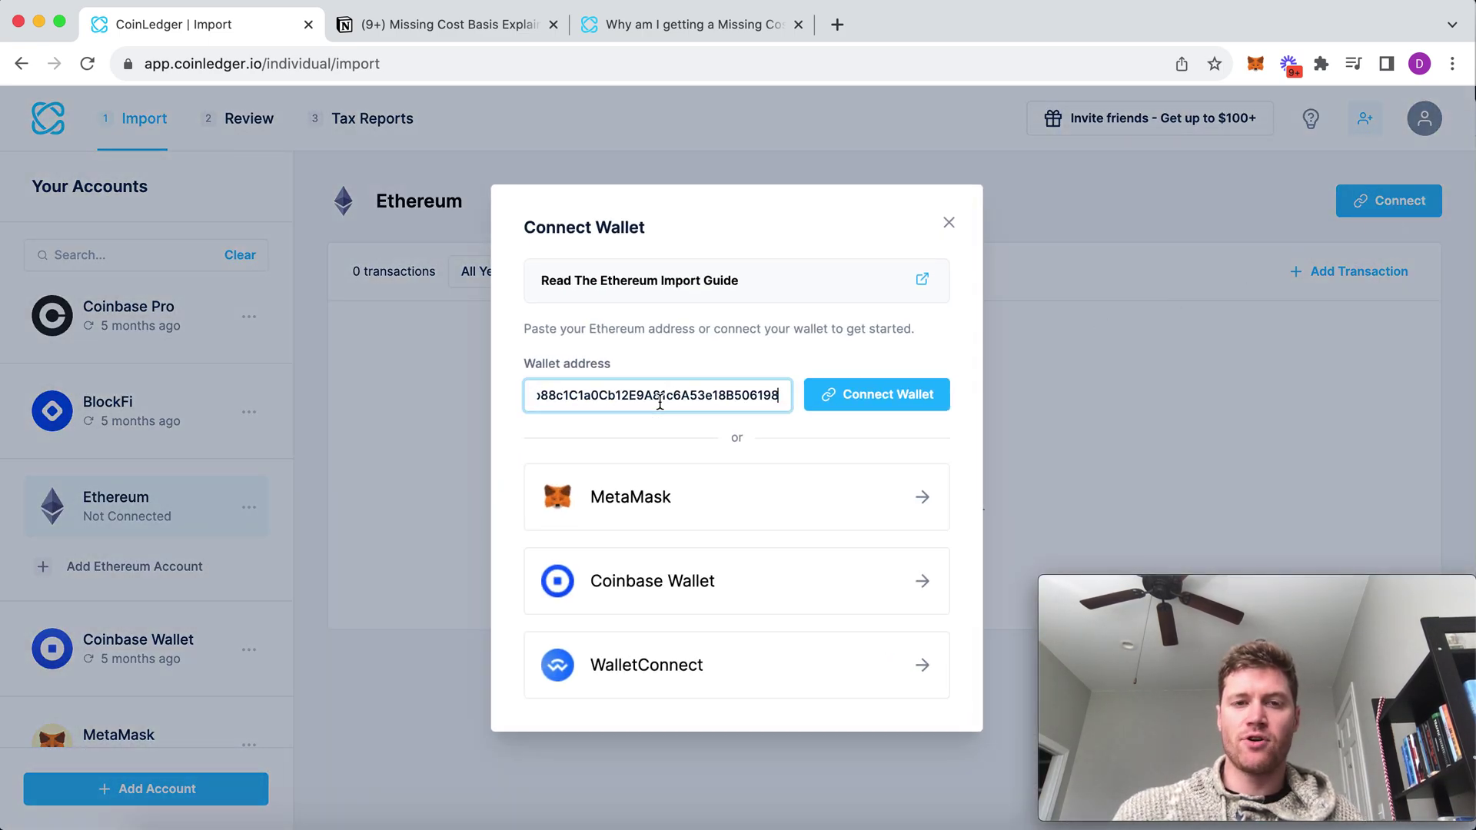
click(872, 396)
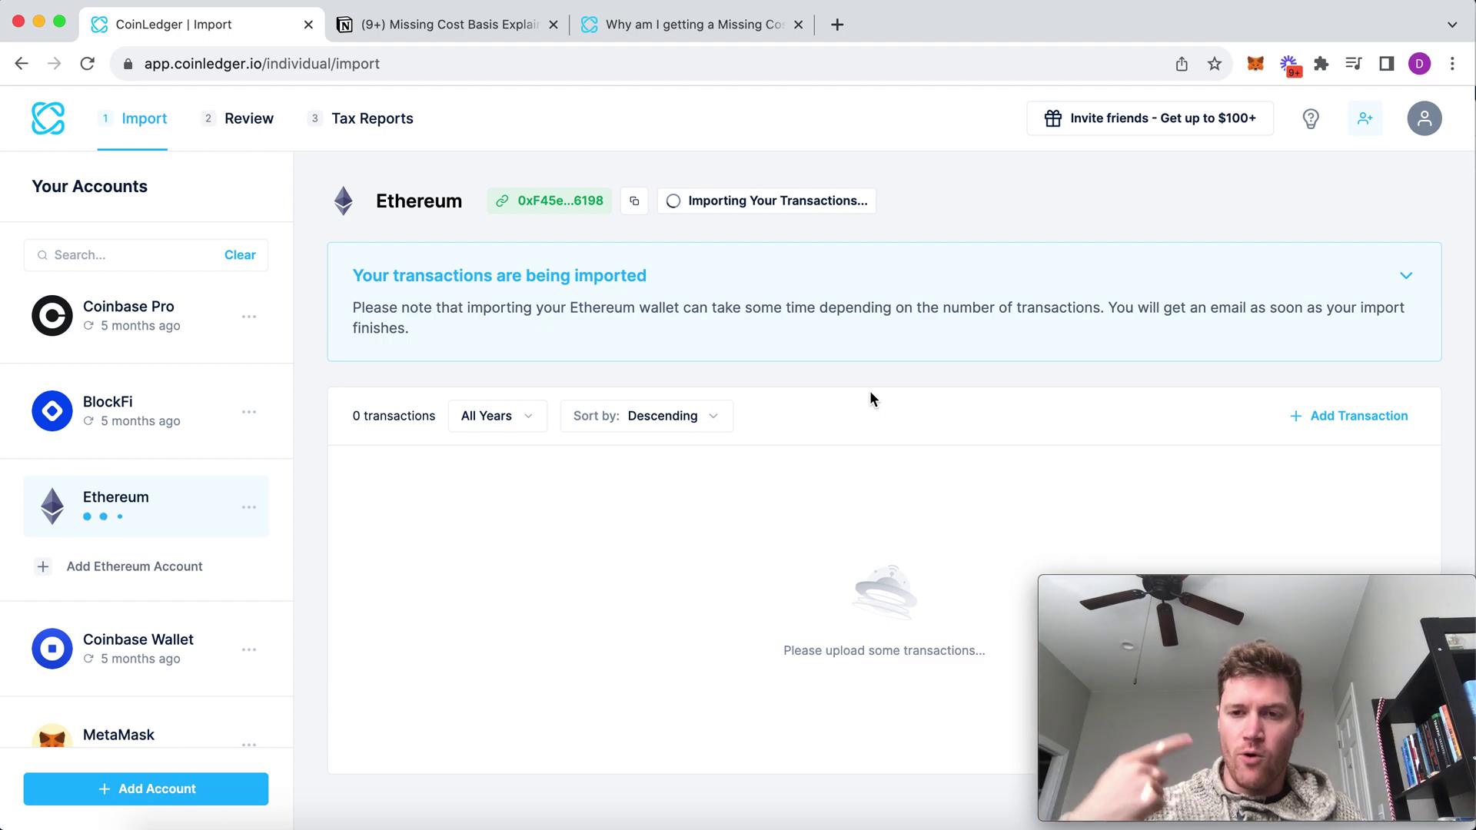
scroll(601, 512, down, 1)
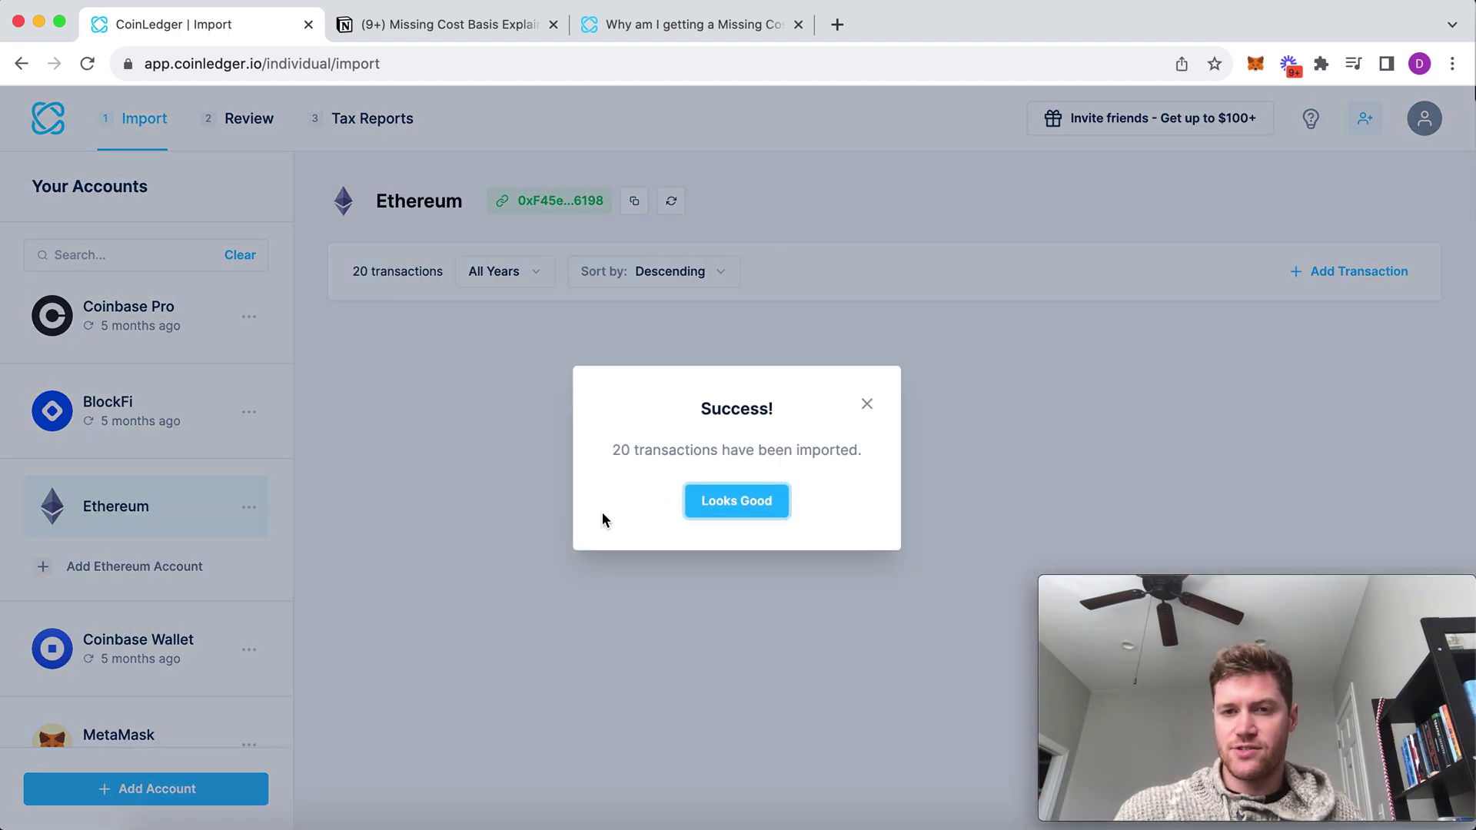
click(765, 511)
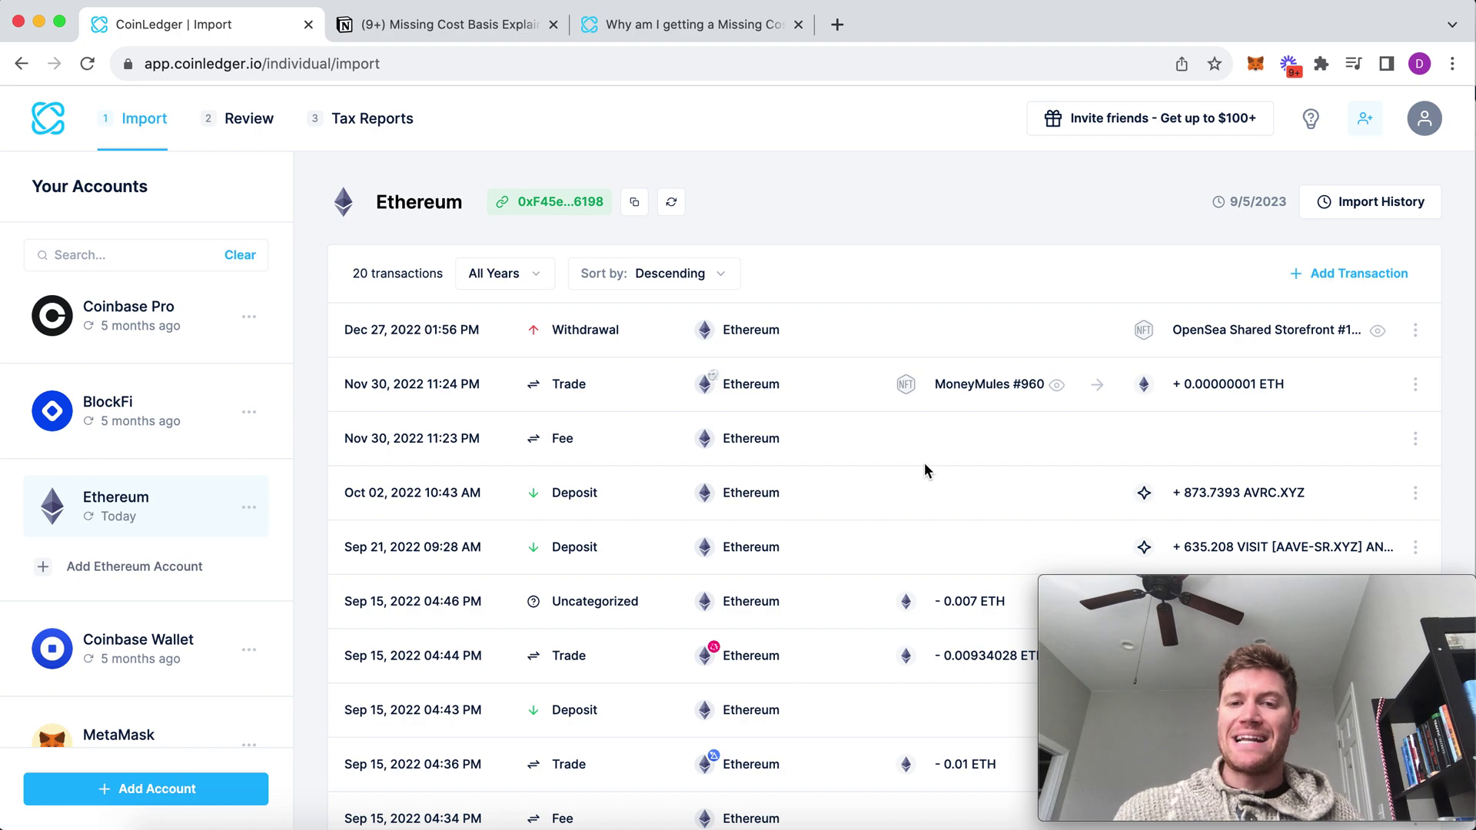
scroll(924, 463, down, 5)
scroll(925, 470, up, 1)
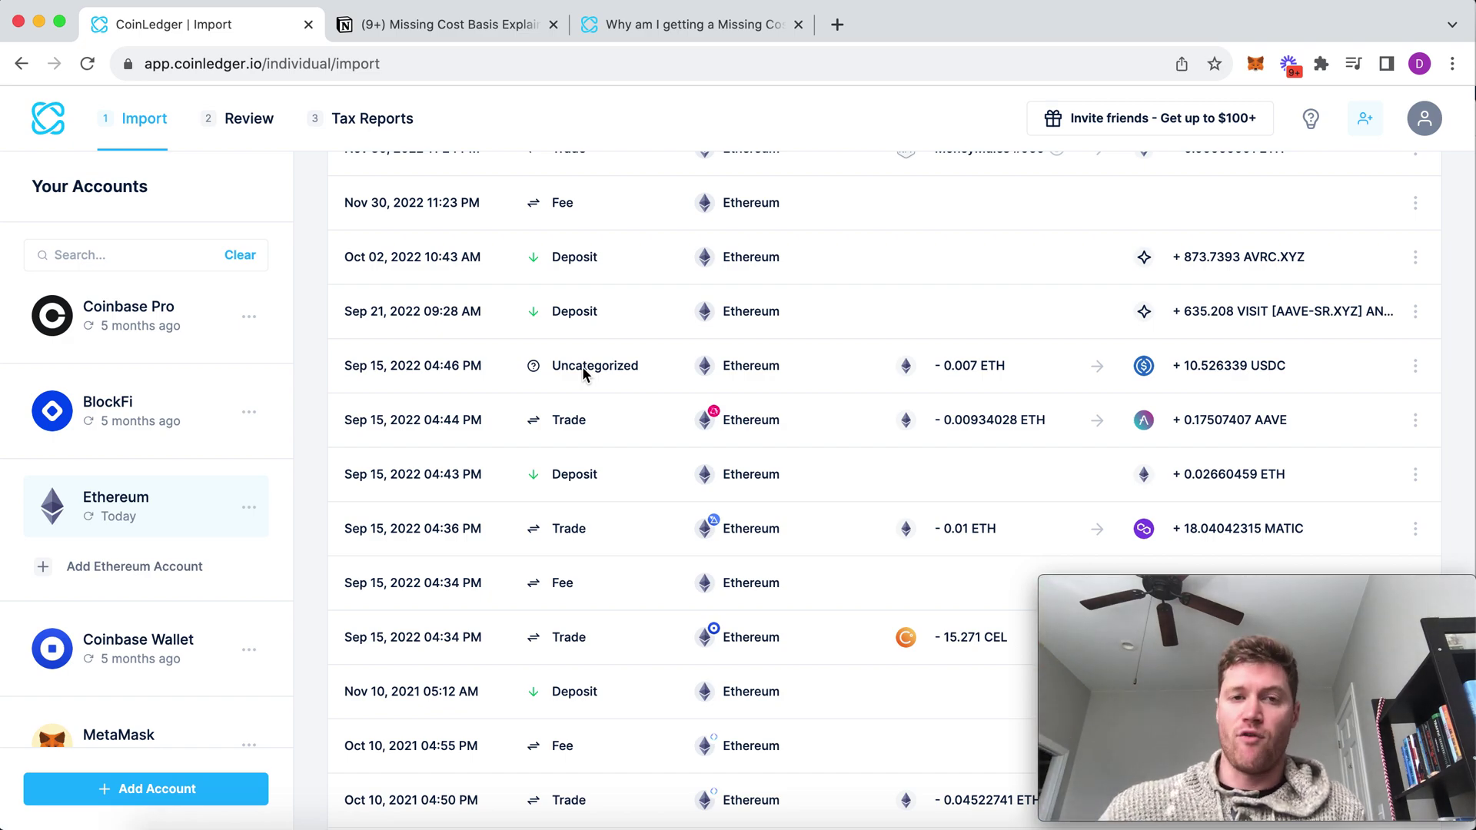
drag(553, 367, 634, 366)
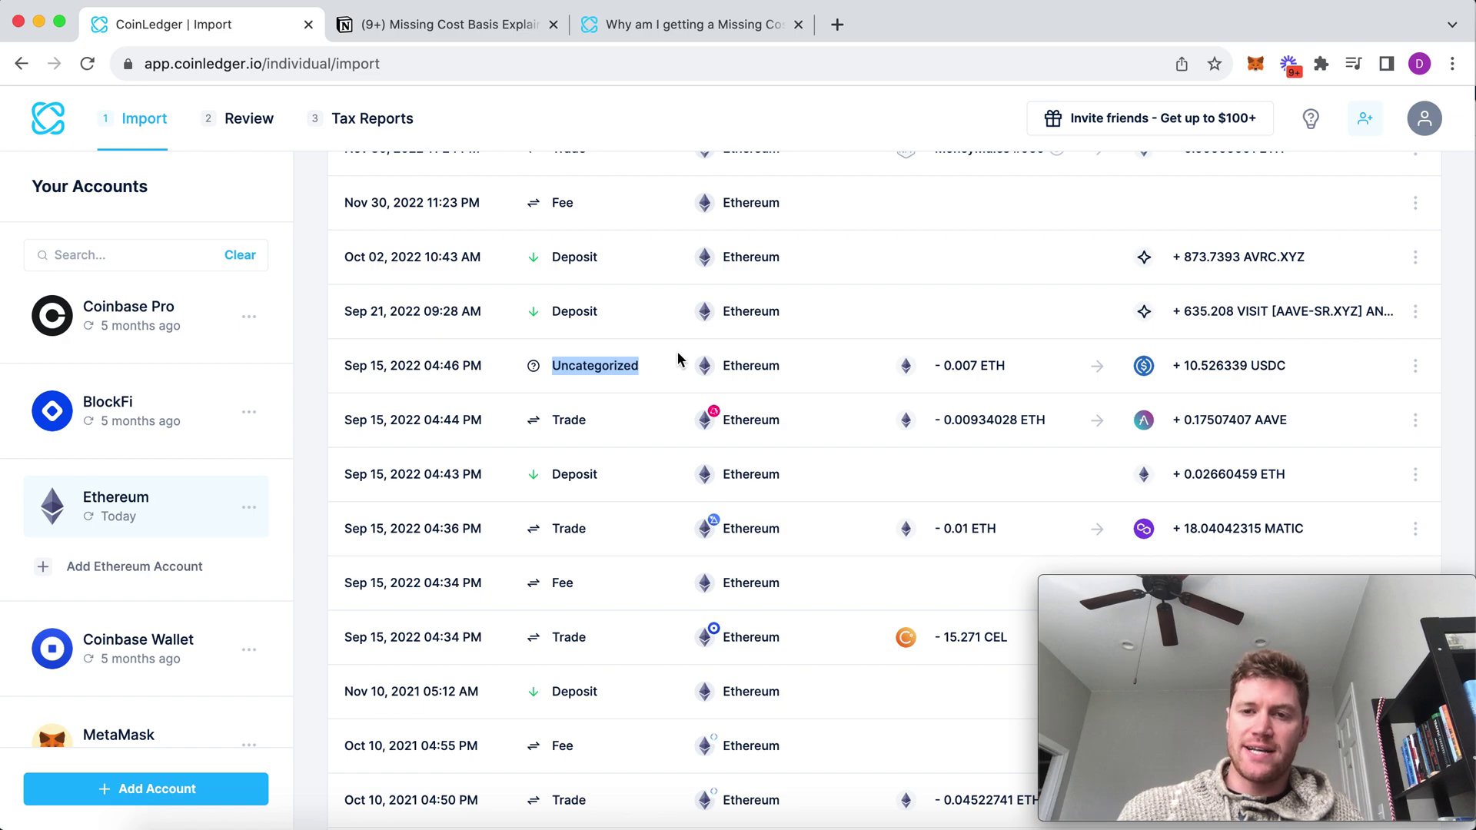
scroll(679, 359, down, 1)
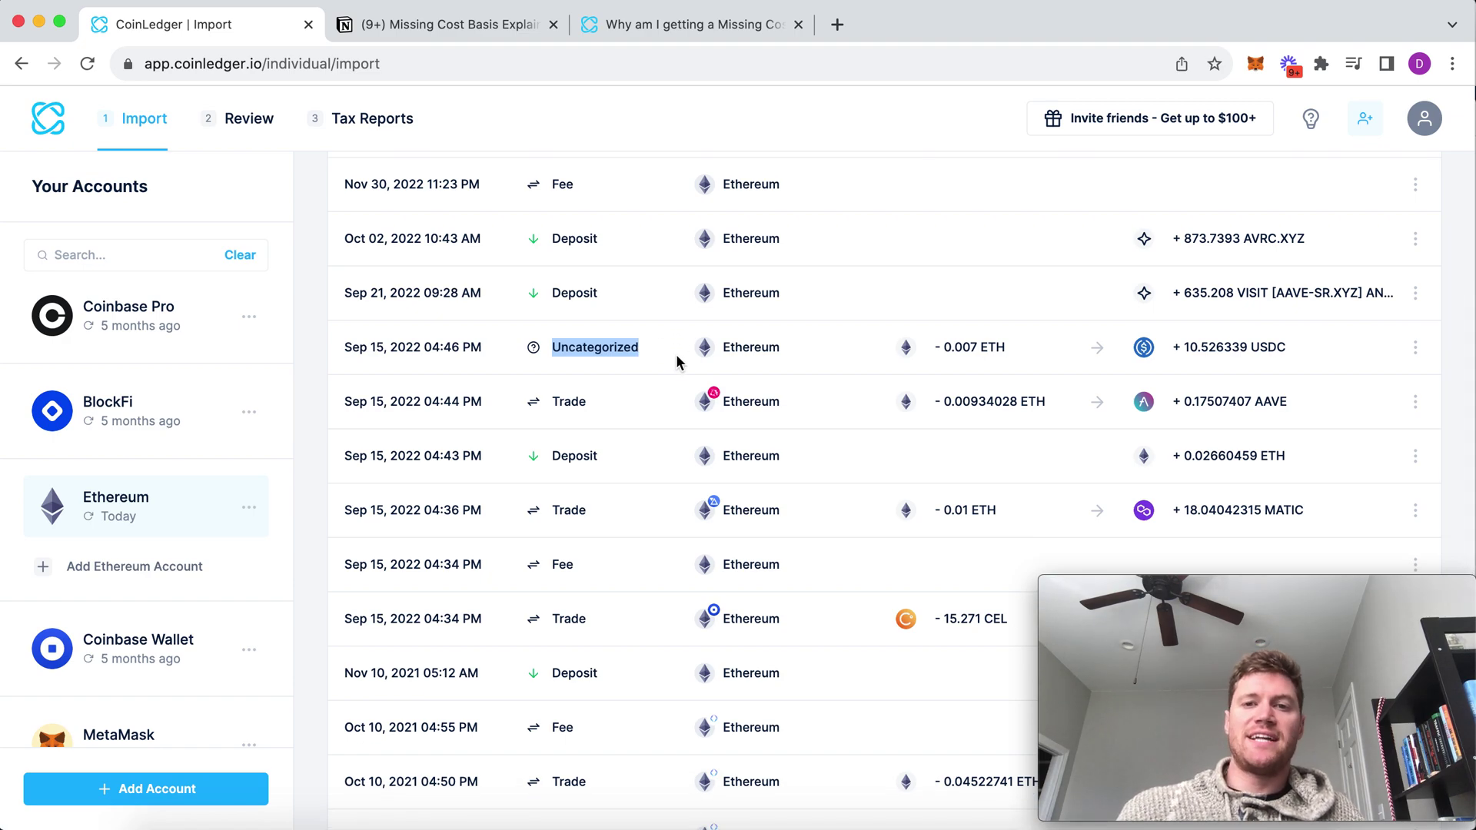
drag(899, 349, 1225, 348)
click(1225, 353)
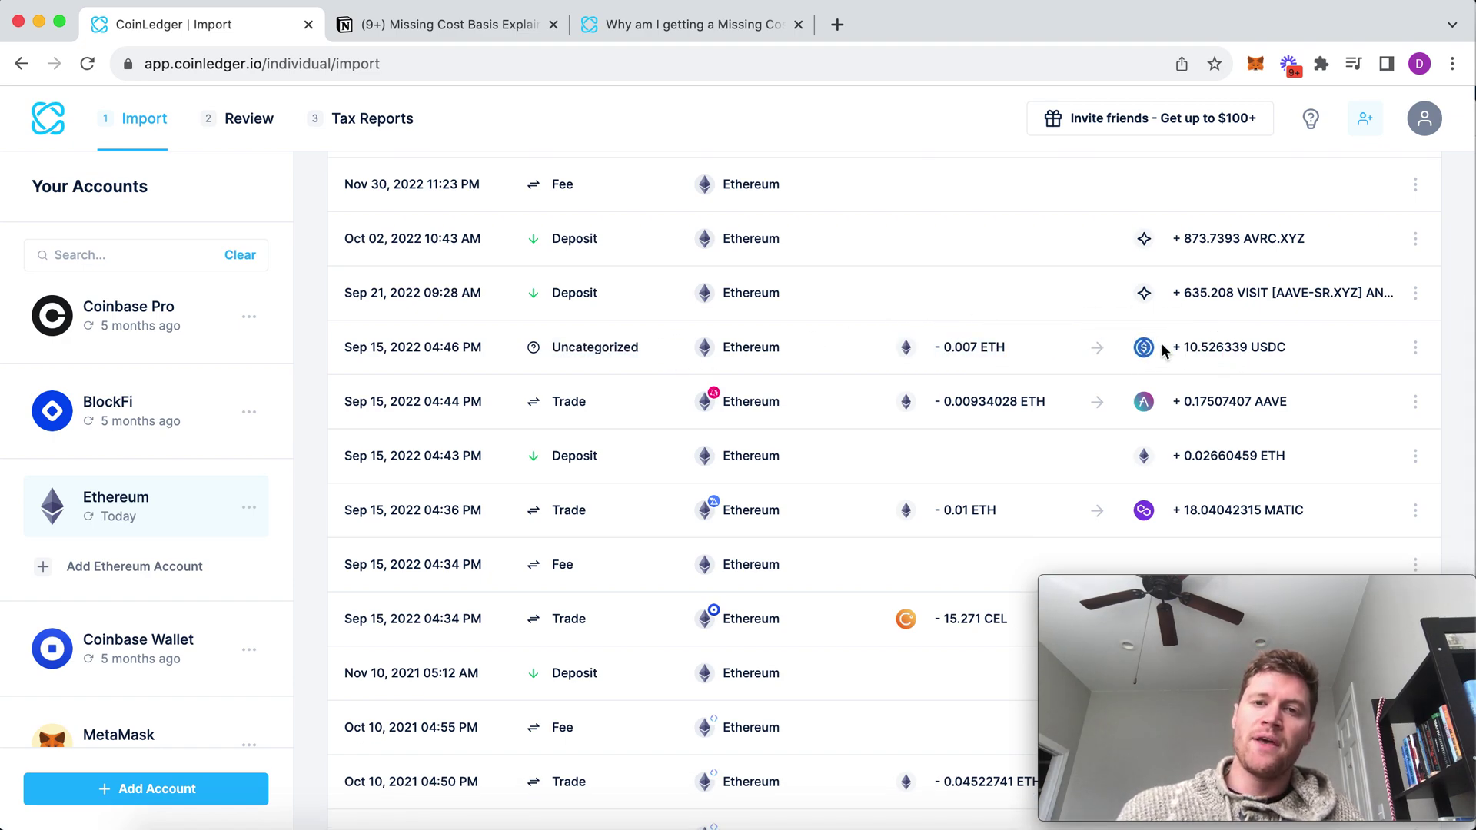
click(940, 353)
drag(941, 353, 1278, 355)
click(1065, 336)
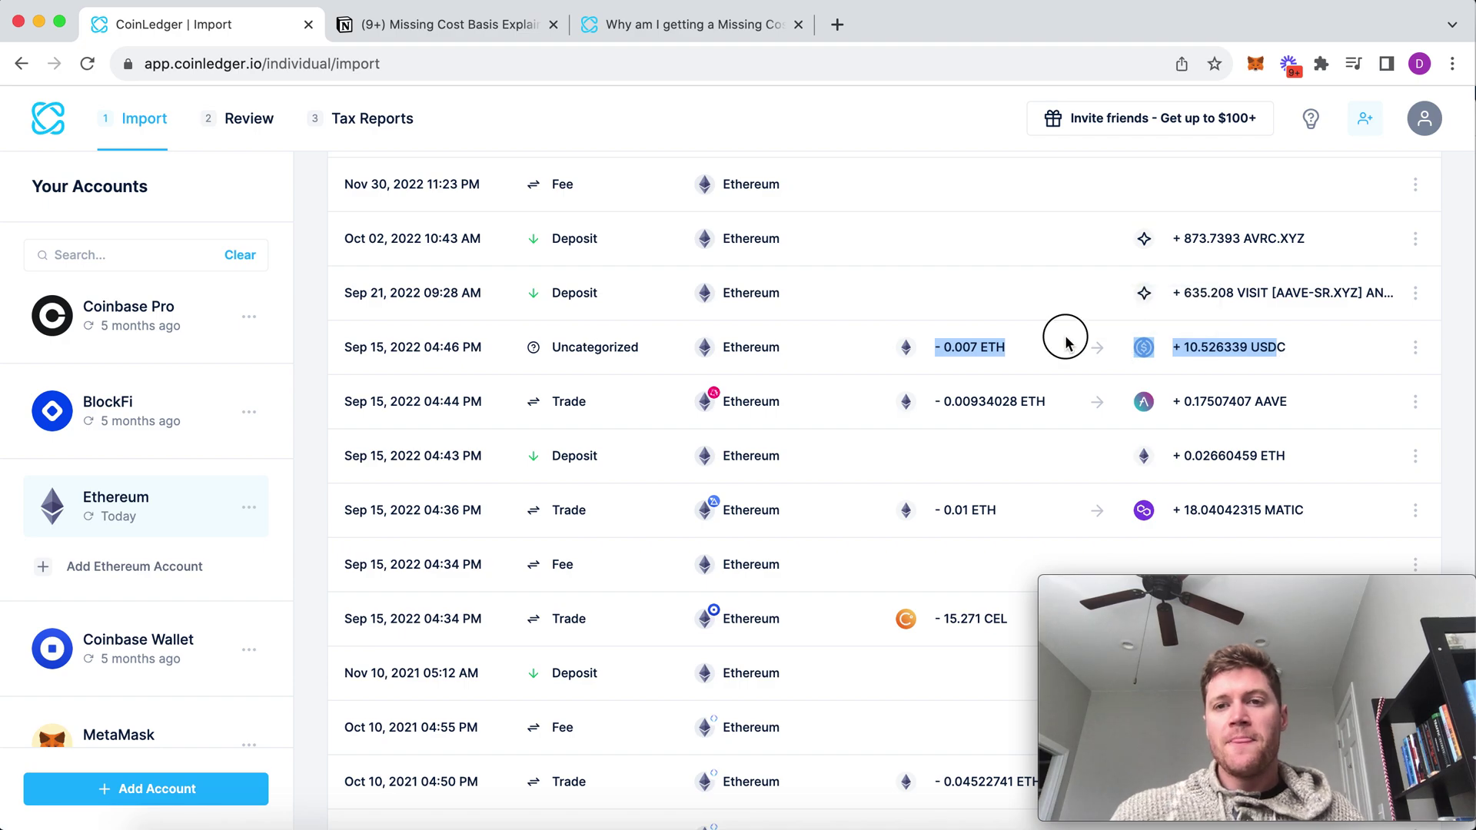
drag(554, 355, 684, 347)
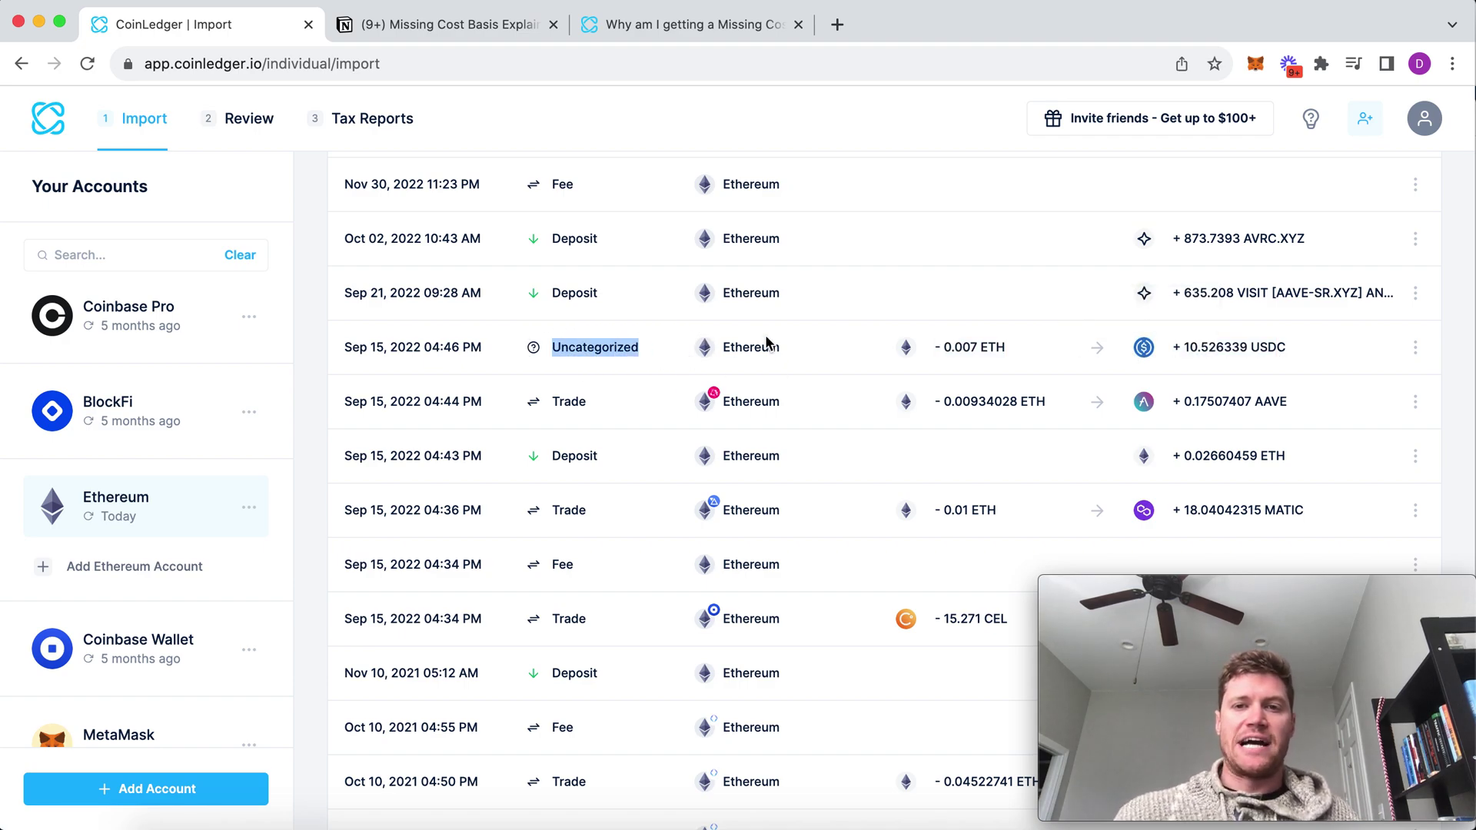
drag(937, 352, 1019, 360)
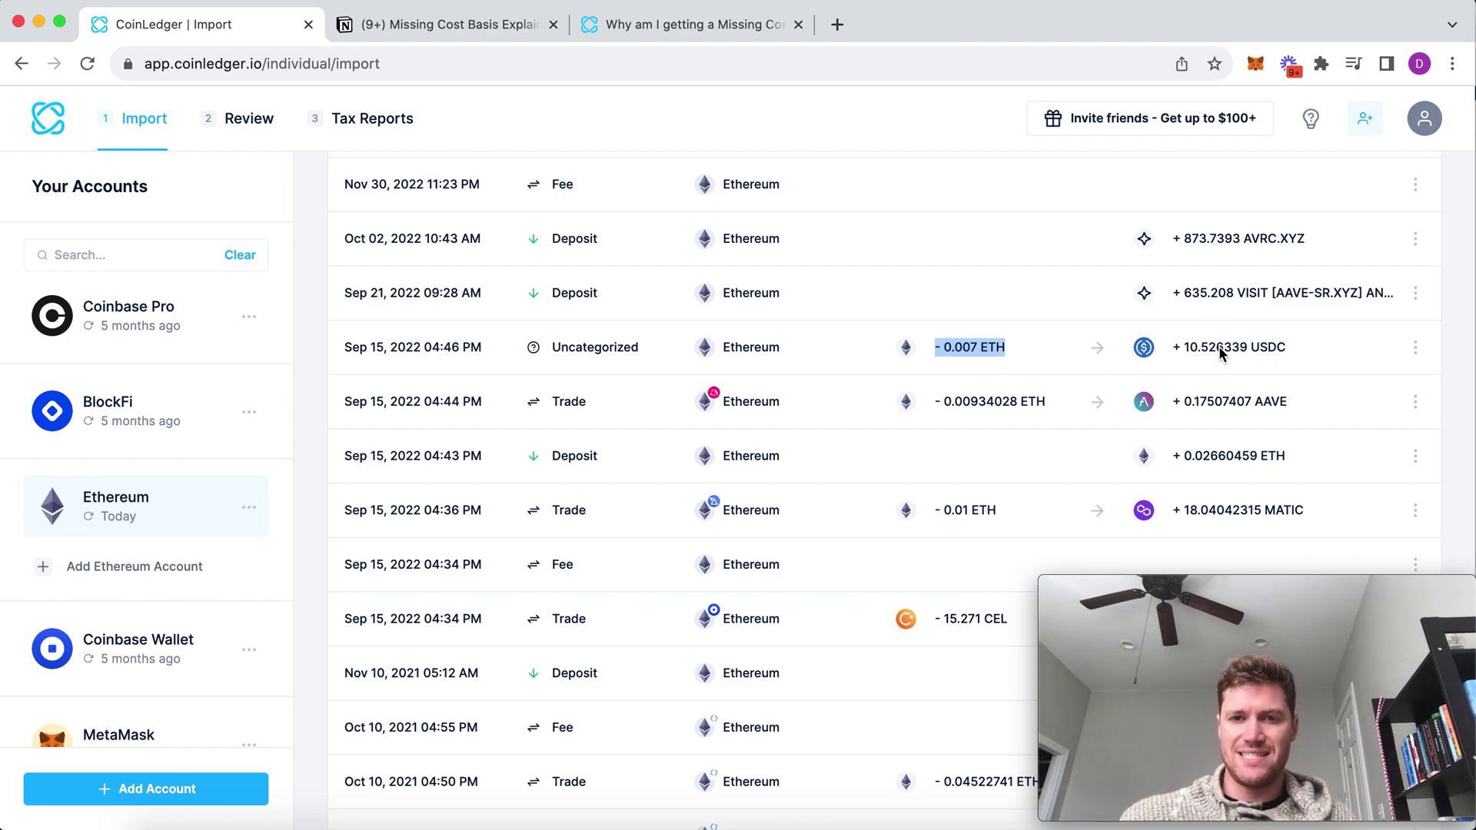
click(1095, 352)
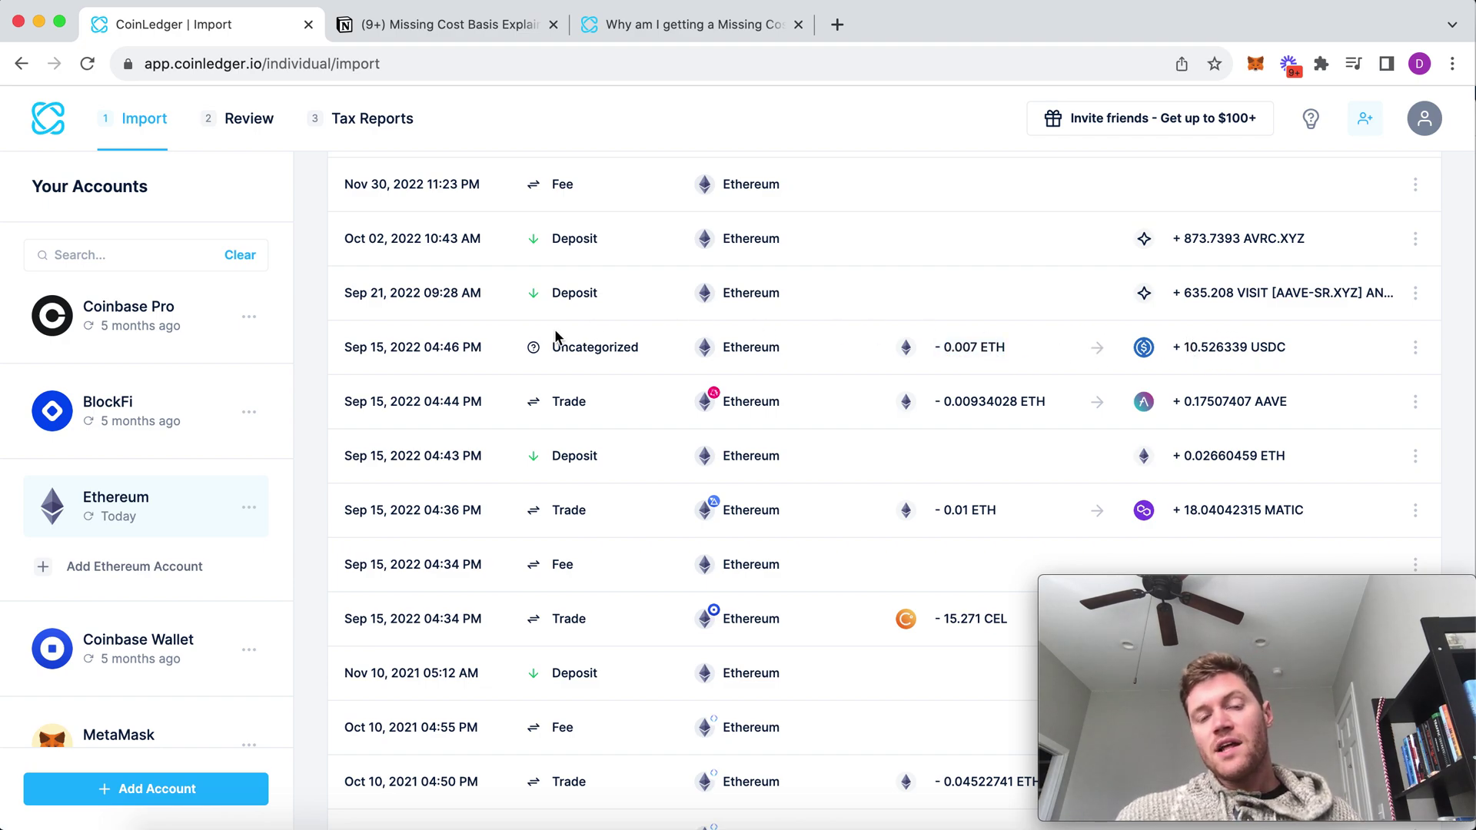
drag(552, 352, 652, 355)
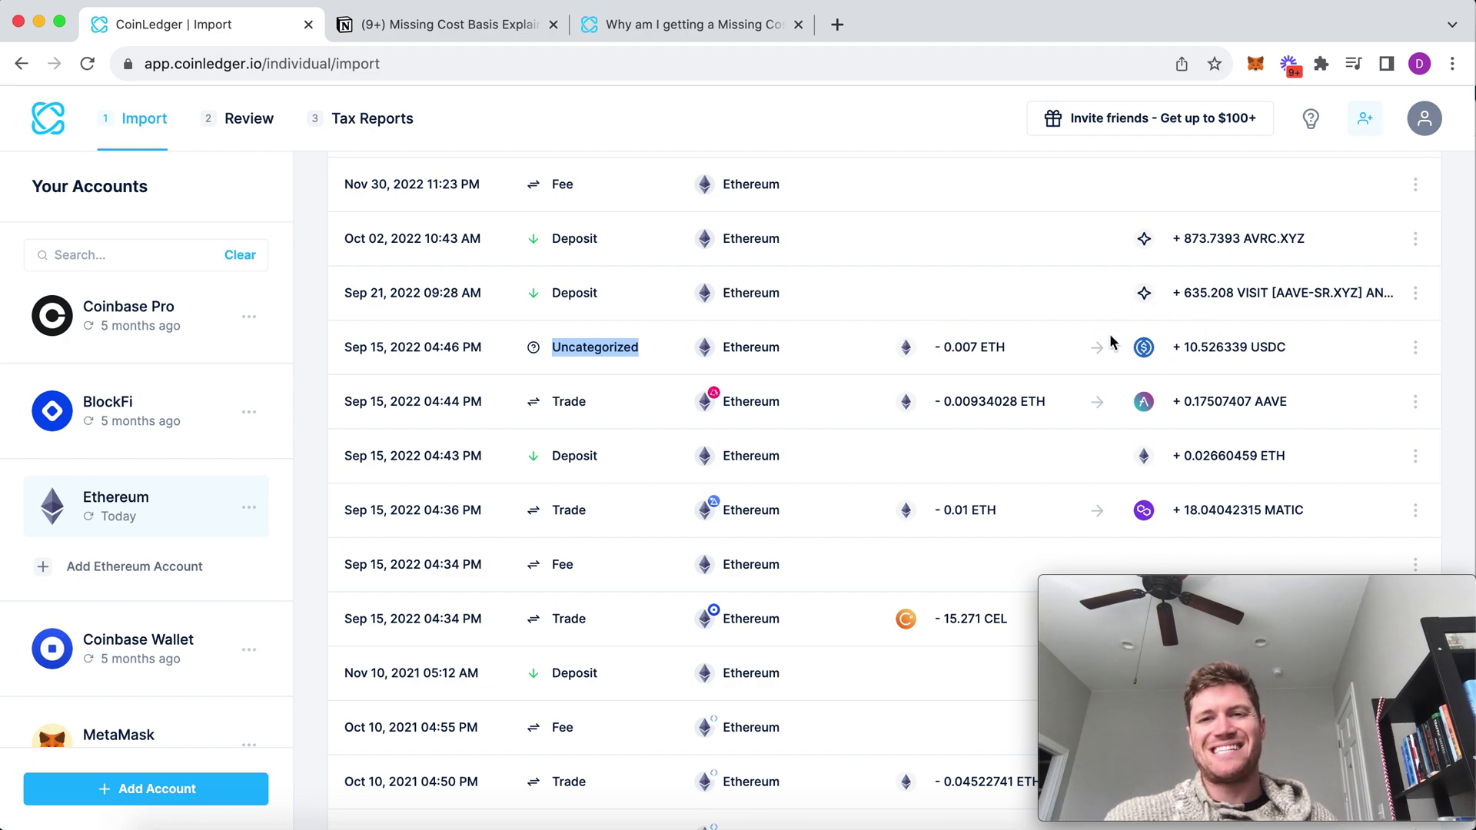
click(1230, 341)
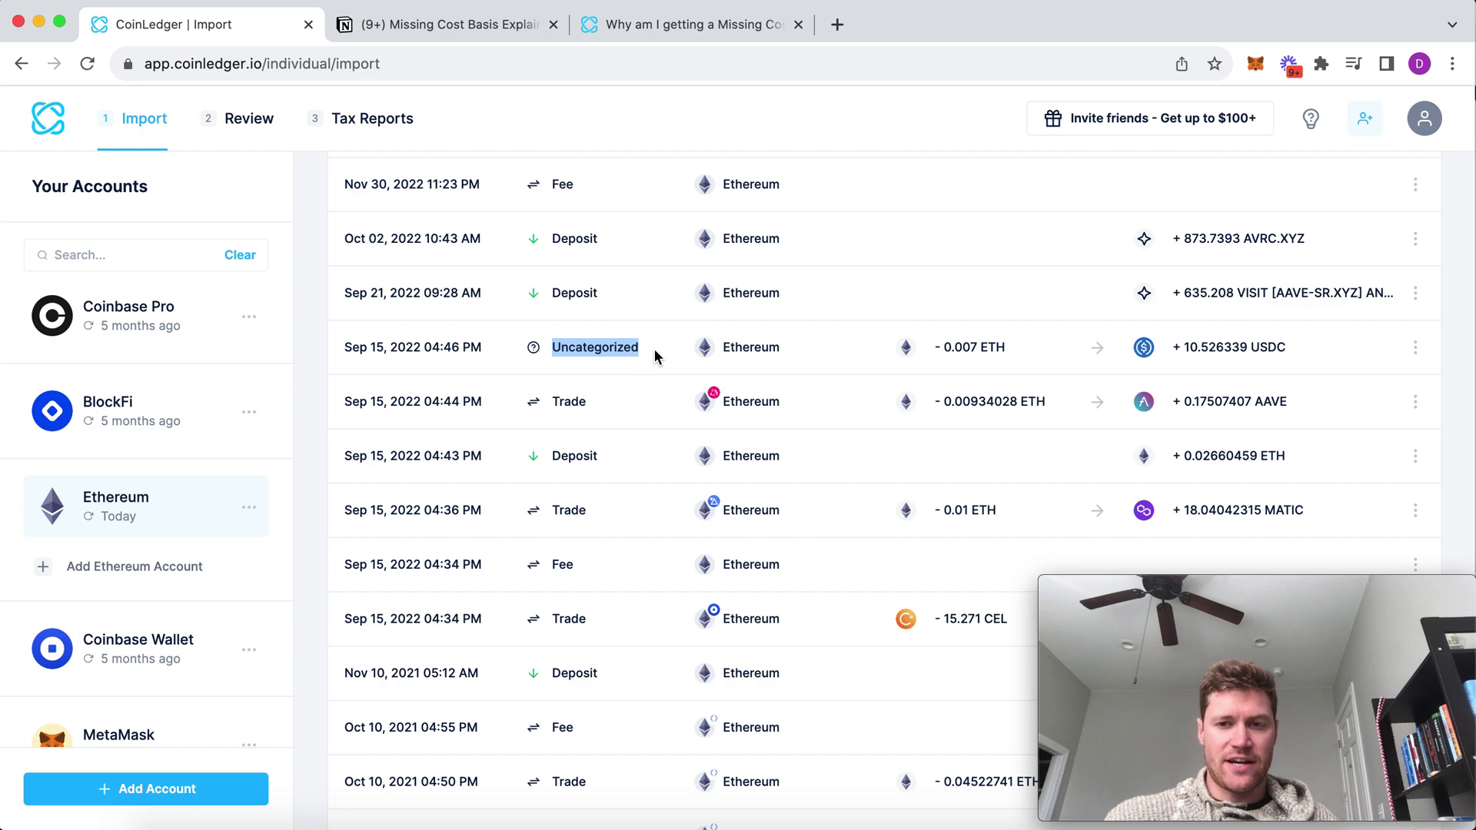
scroll(658, 352, up, 3)
Step: Change the Sep 15 04:46 PM swap of 0.007 ETH for 10.526339 USDC to Trade
scroll(648, 432, down, 3)
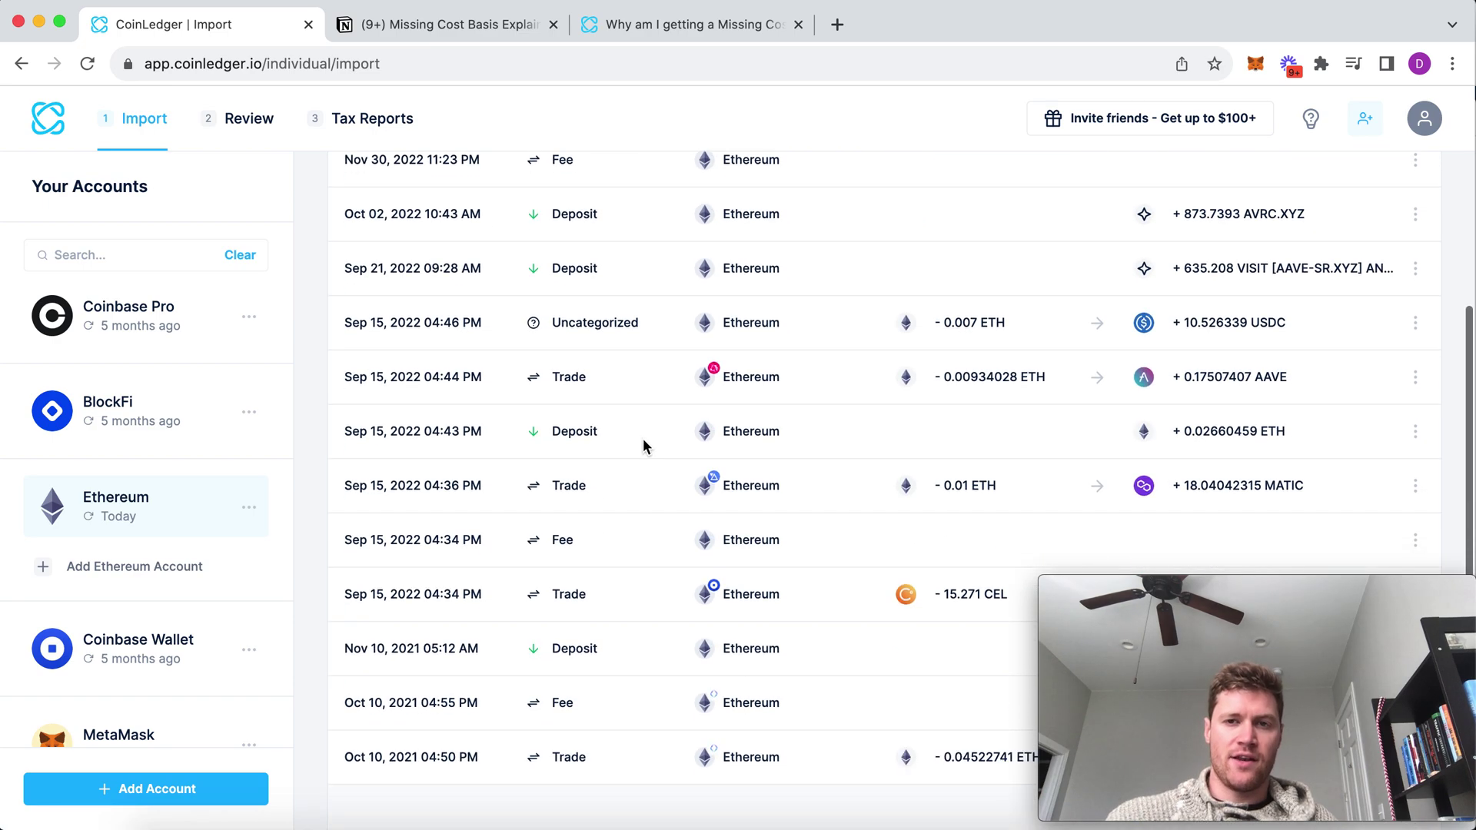
click(1414, 327)
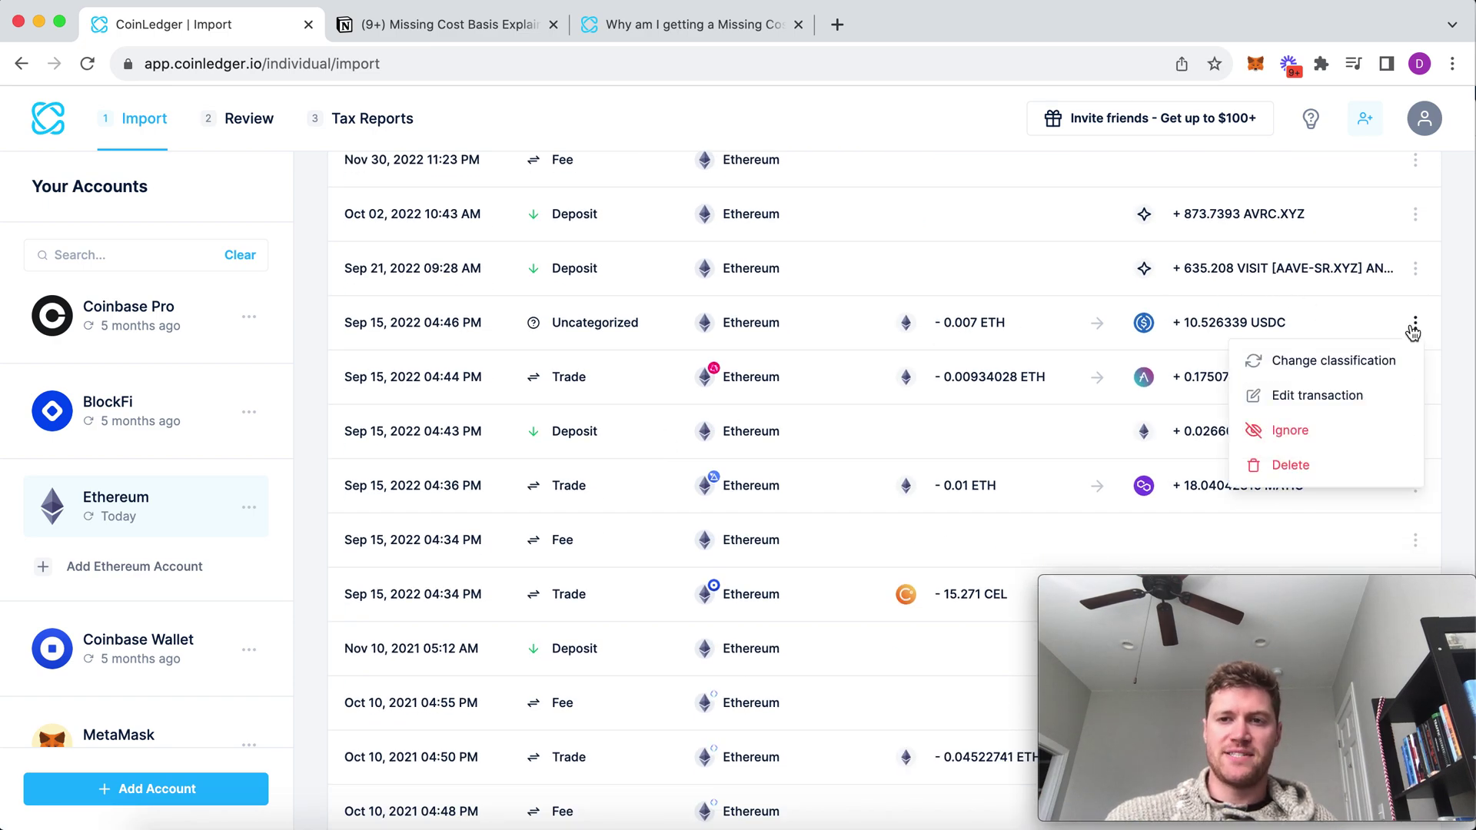
click(1328, 360)
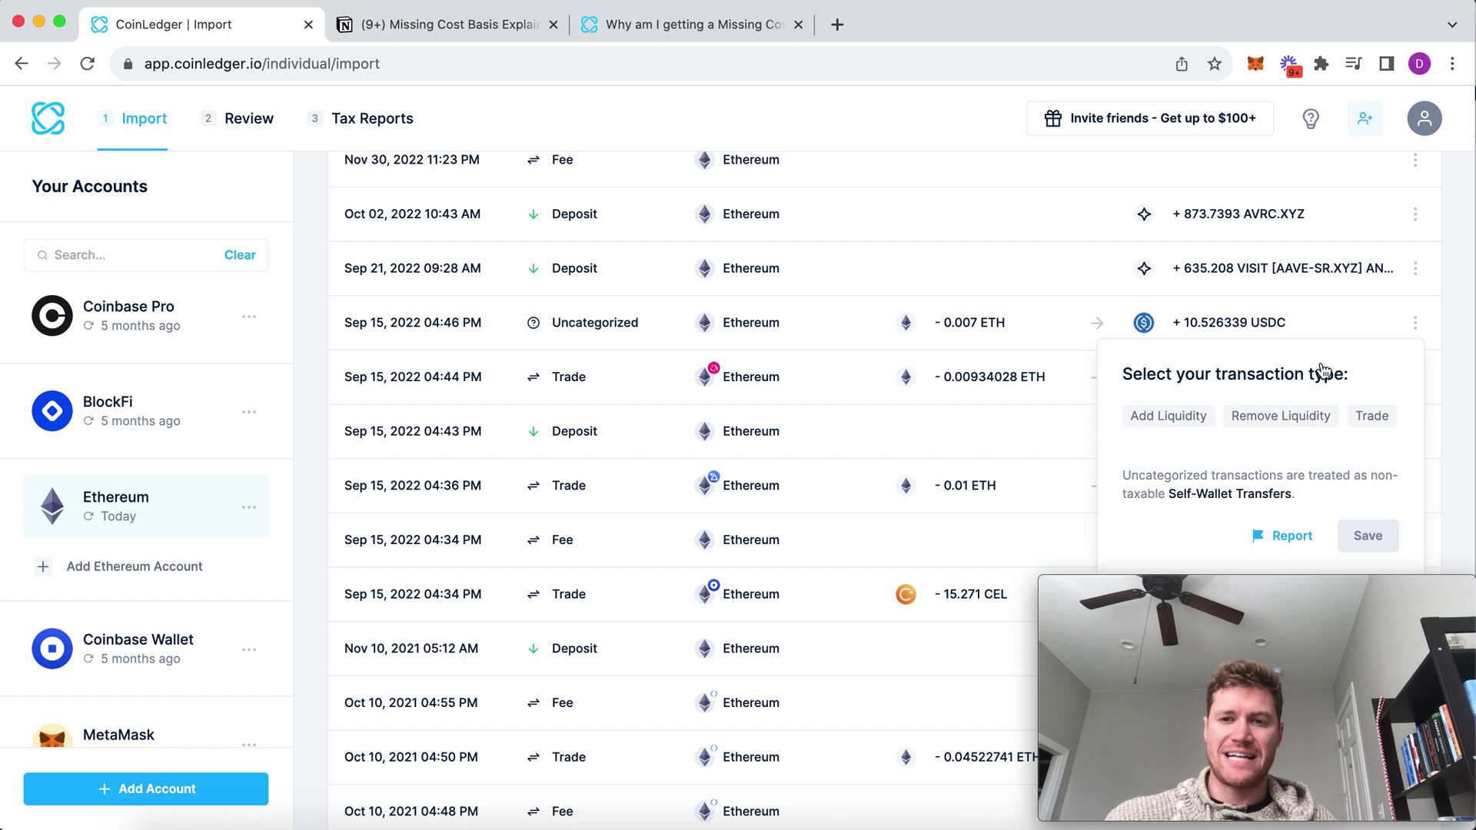
click(1371, 415)
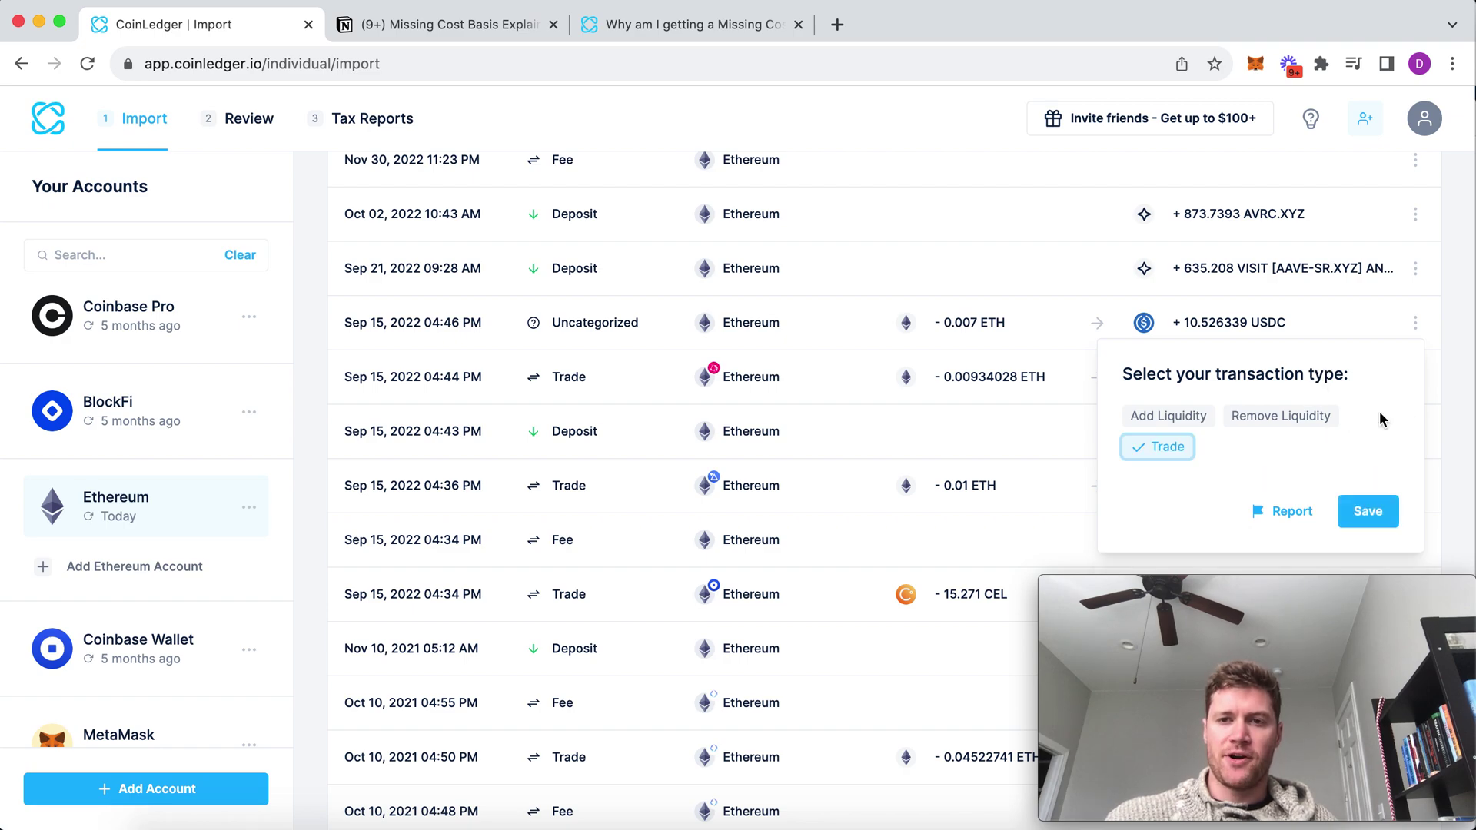
click(1367, 513)
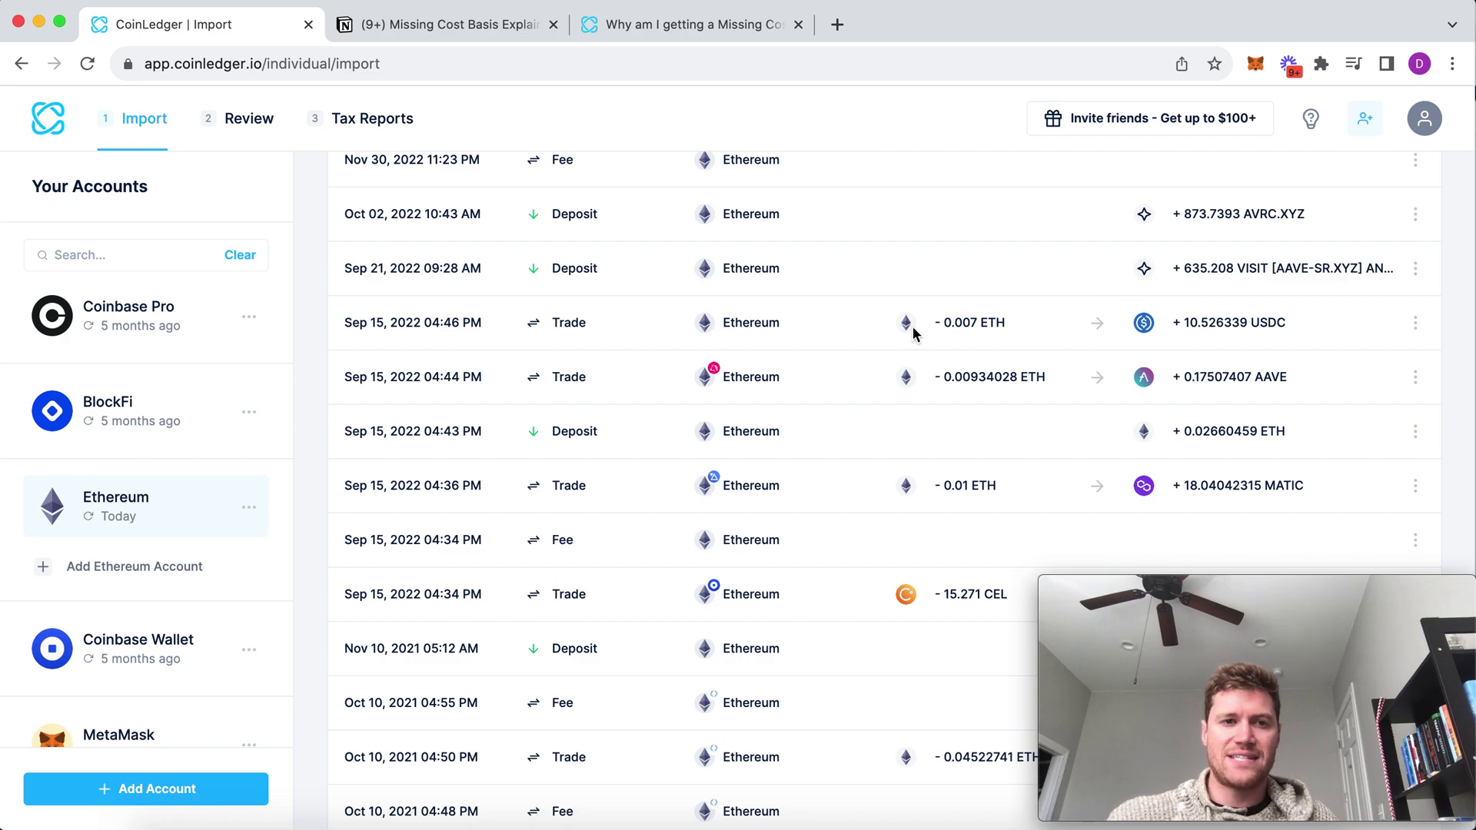
scroll(913, 332, up, 2)
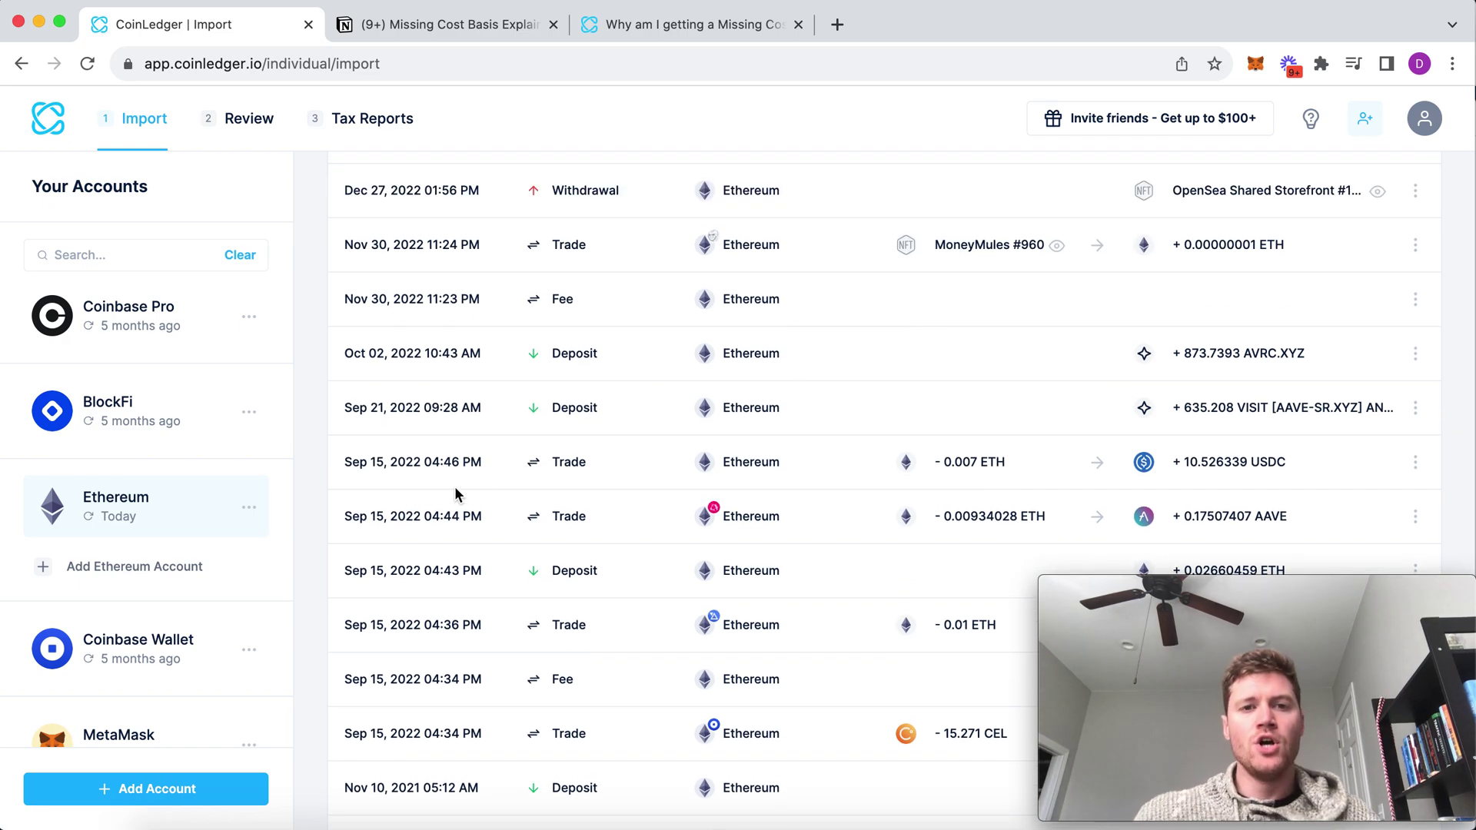
Step: Delete the second Ethereum account through its sidebar options and confirm the deletion
scroll(479, 474, up, 2)
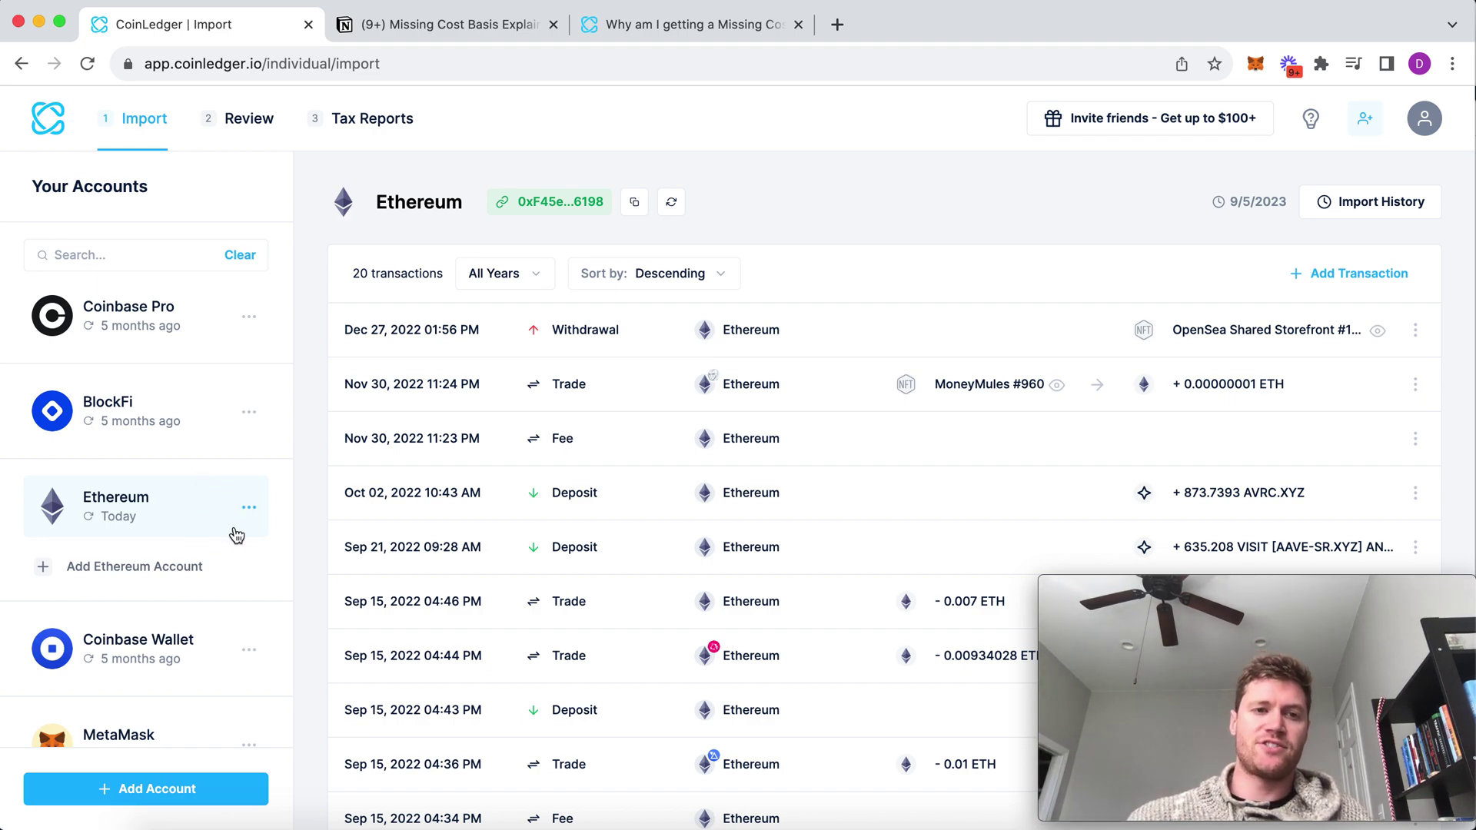
click(250, 509)
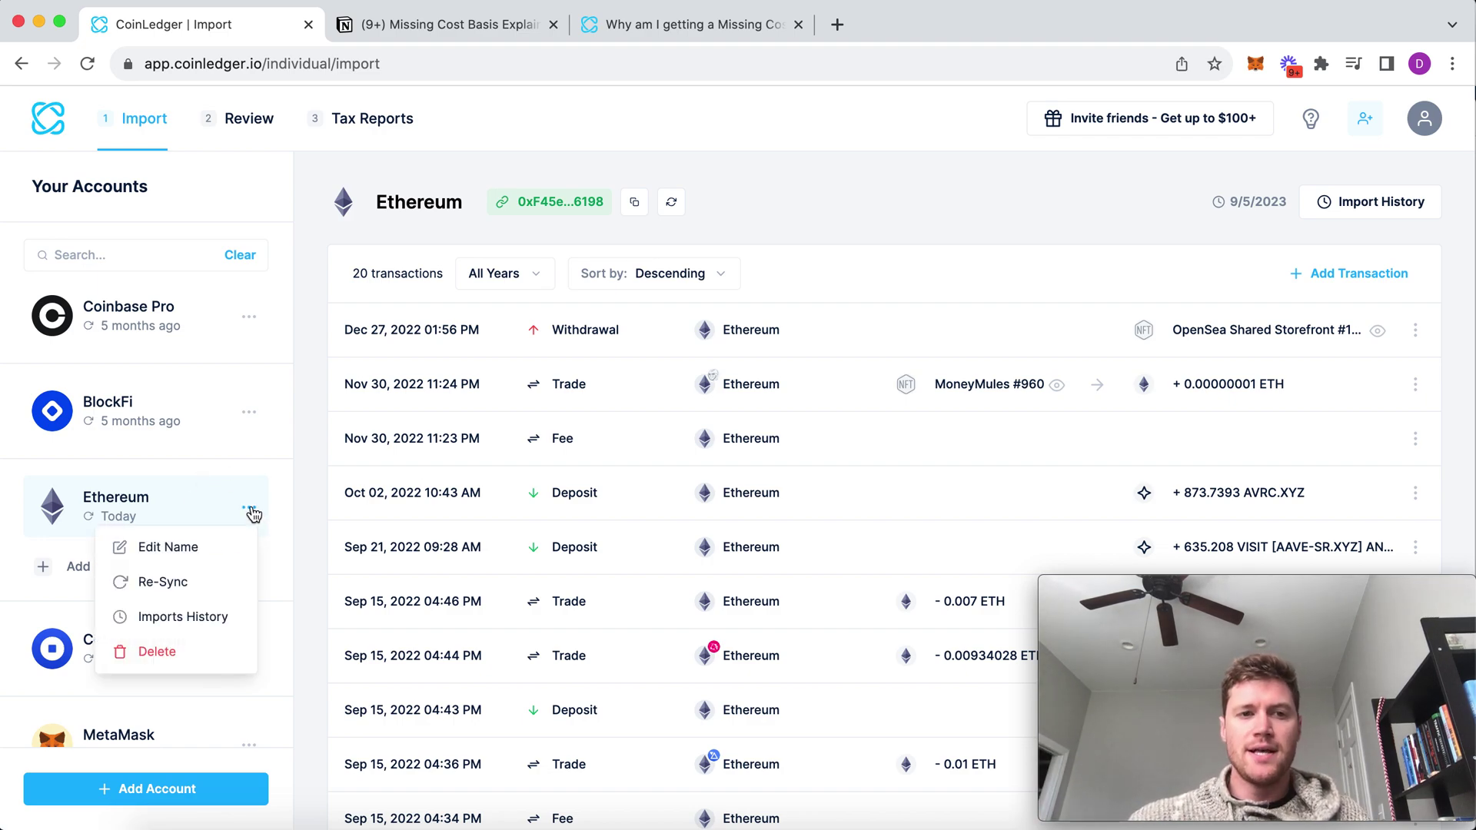
click(179, 652)
click(781, 515)
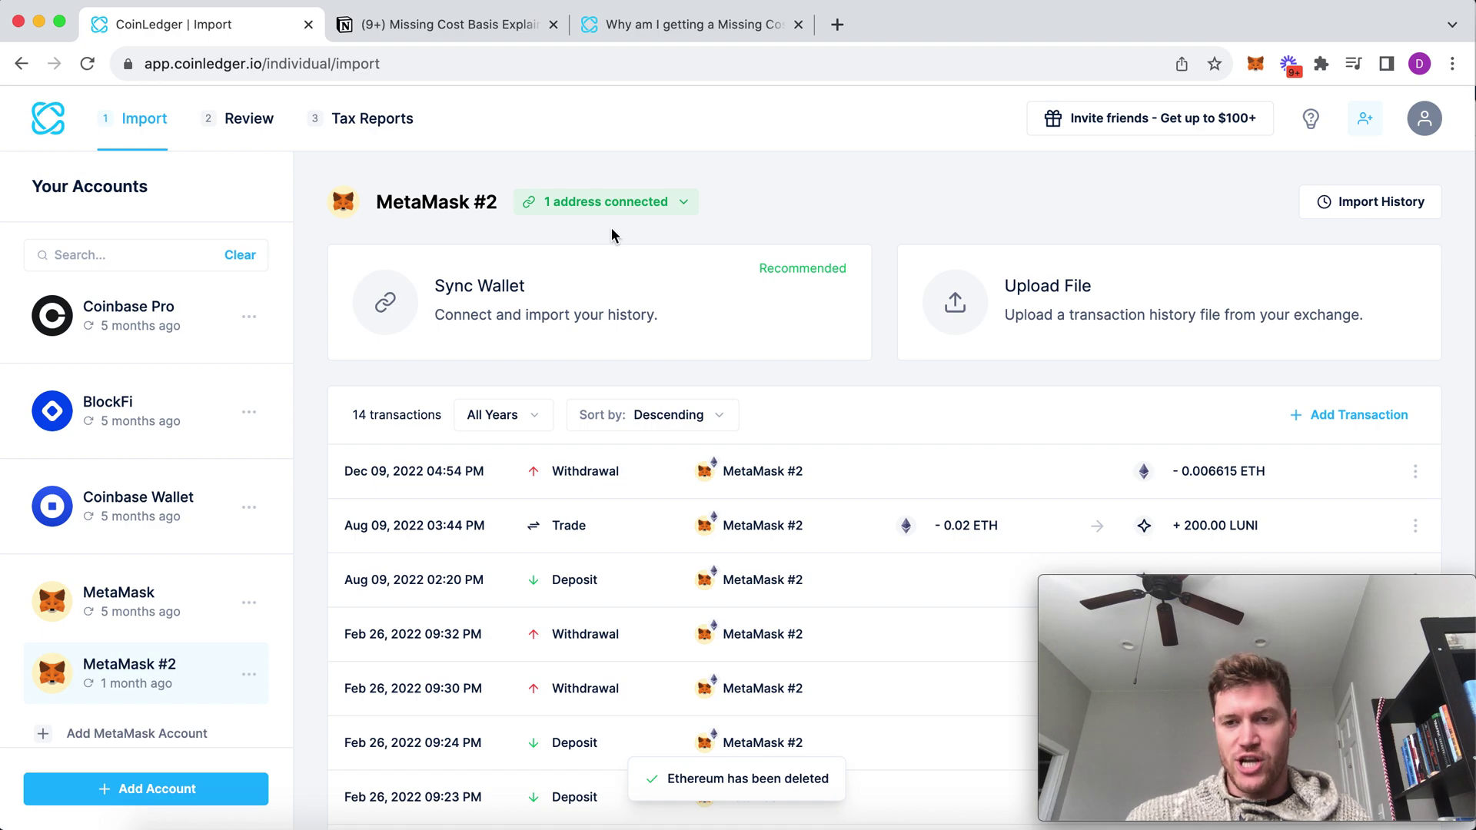
scroll(219, 392, down, 3)
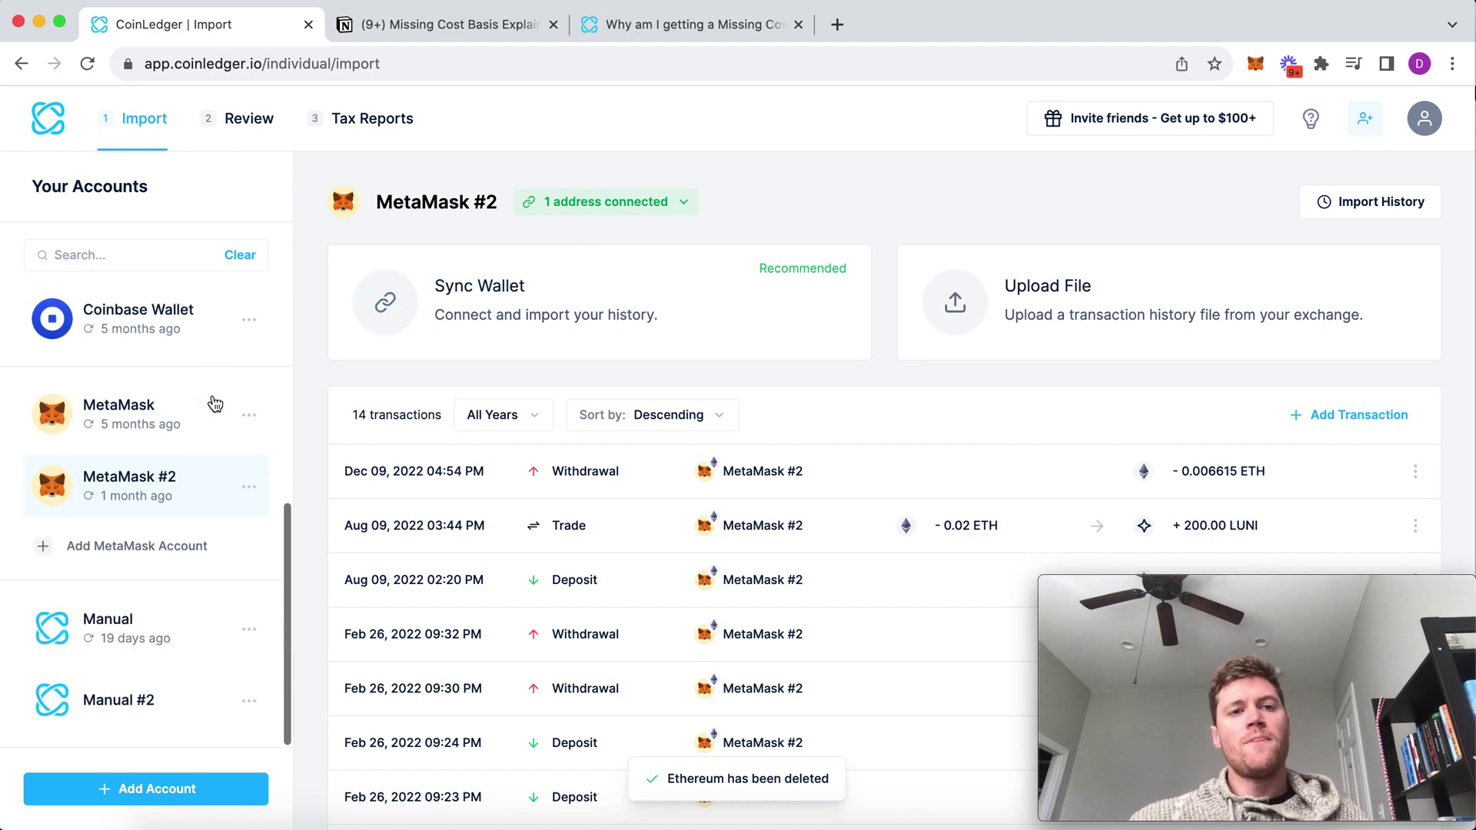
scroll(212, 394, up, 6)
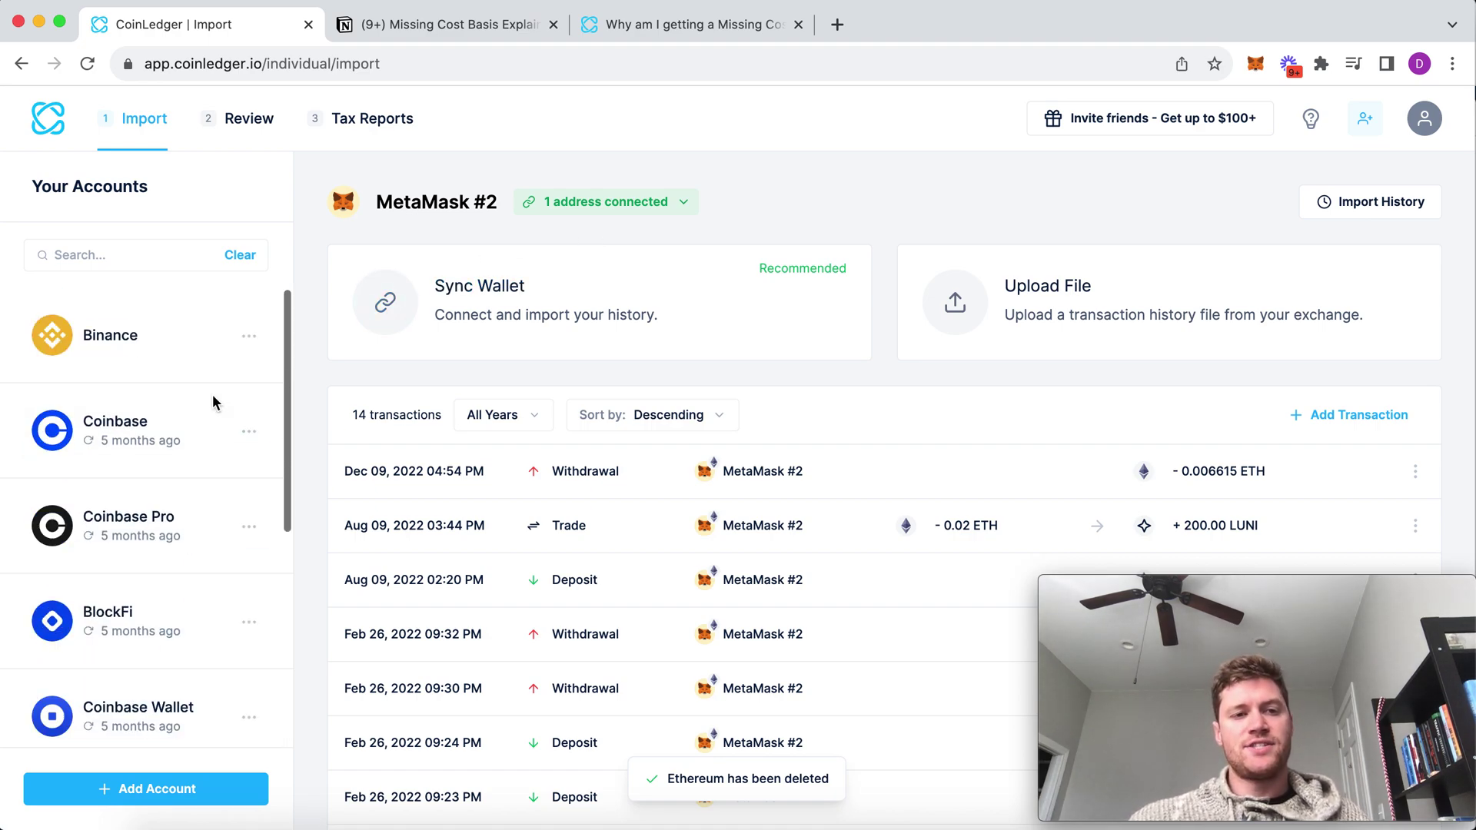
click(144, 772)
Step: Add an Arbitrum blockchain account and copy its wallet address from the notes
click(378, 233)
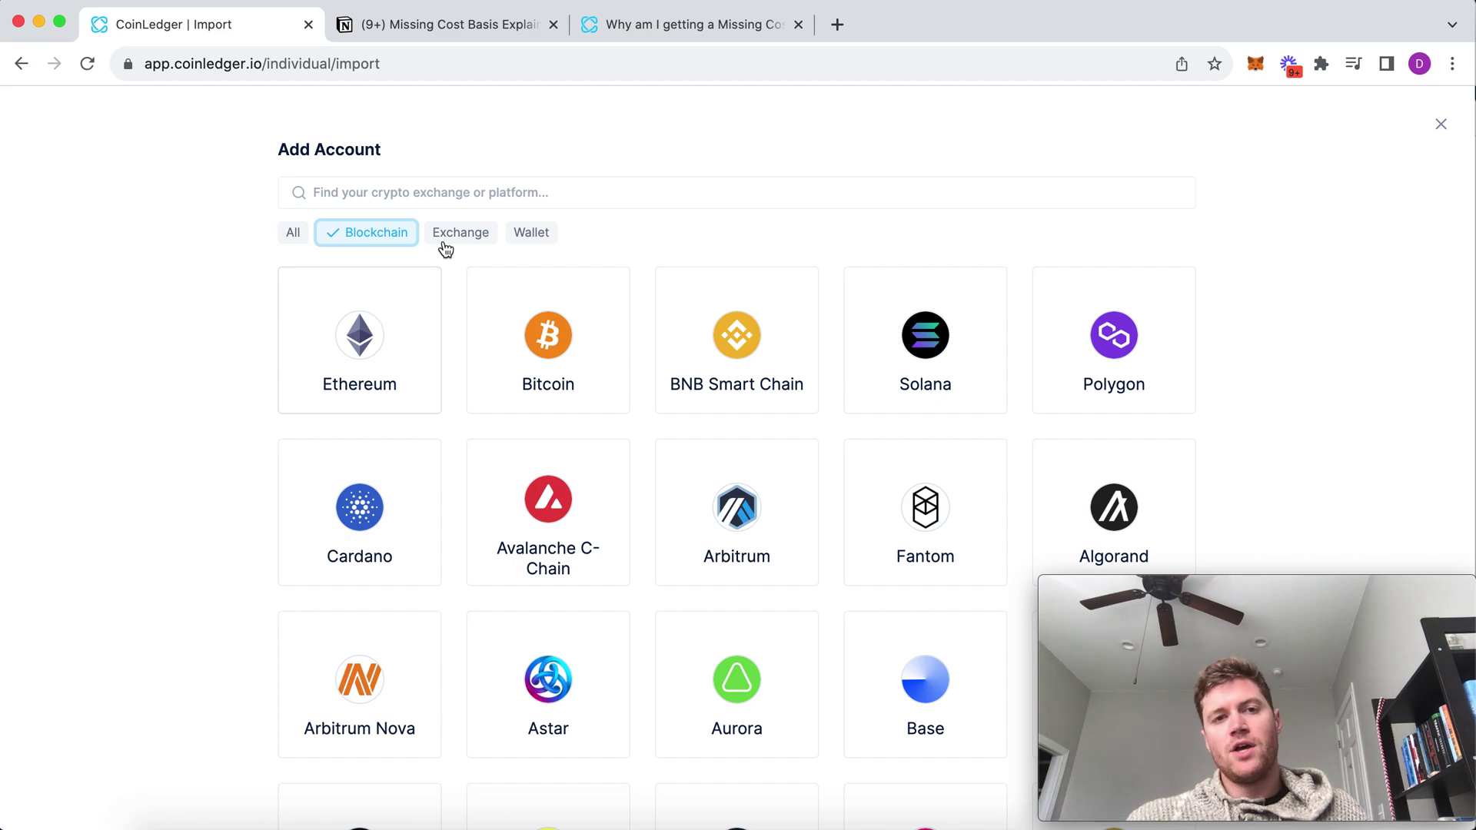
click(722, 505)
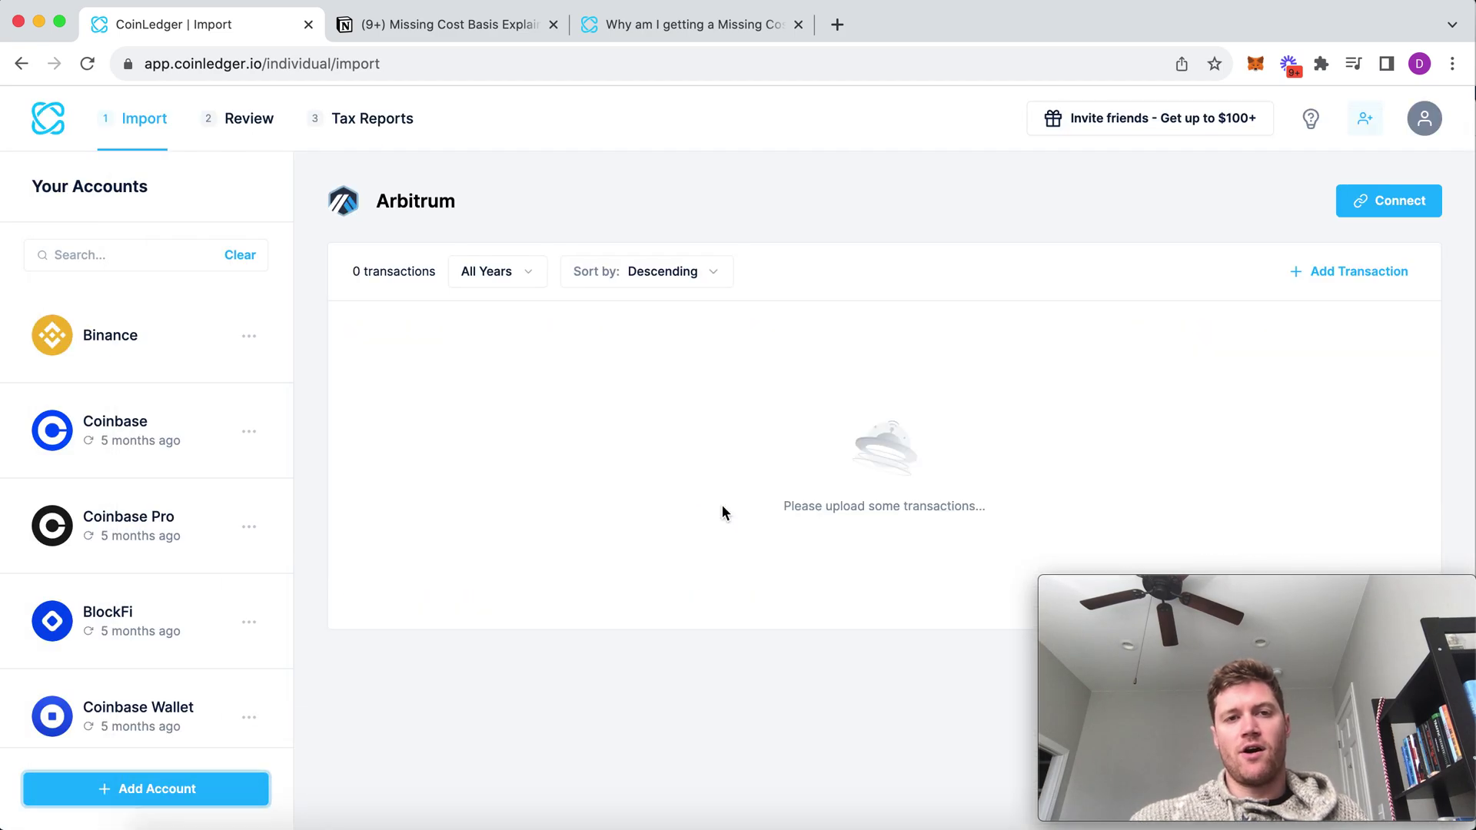
key(ctrl+Up)
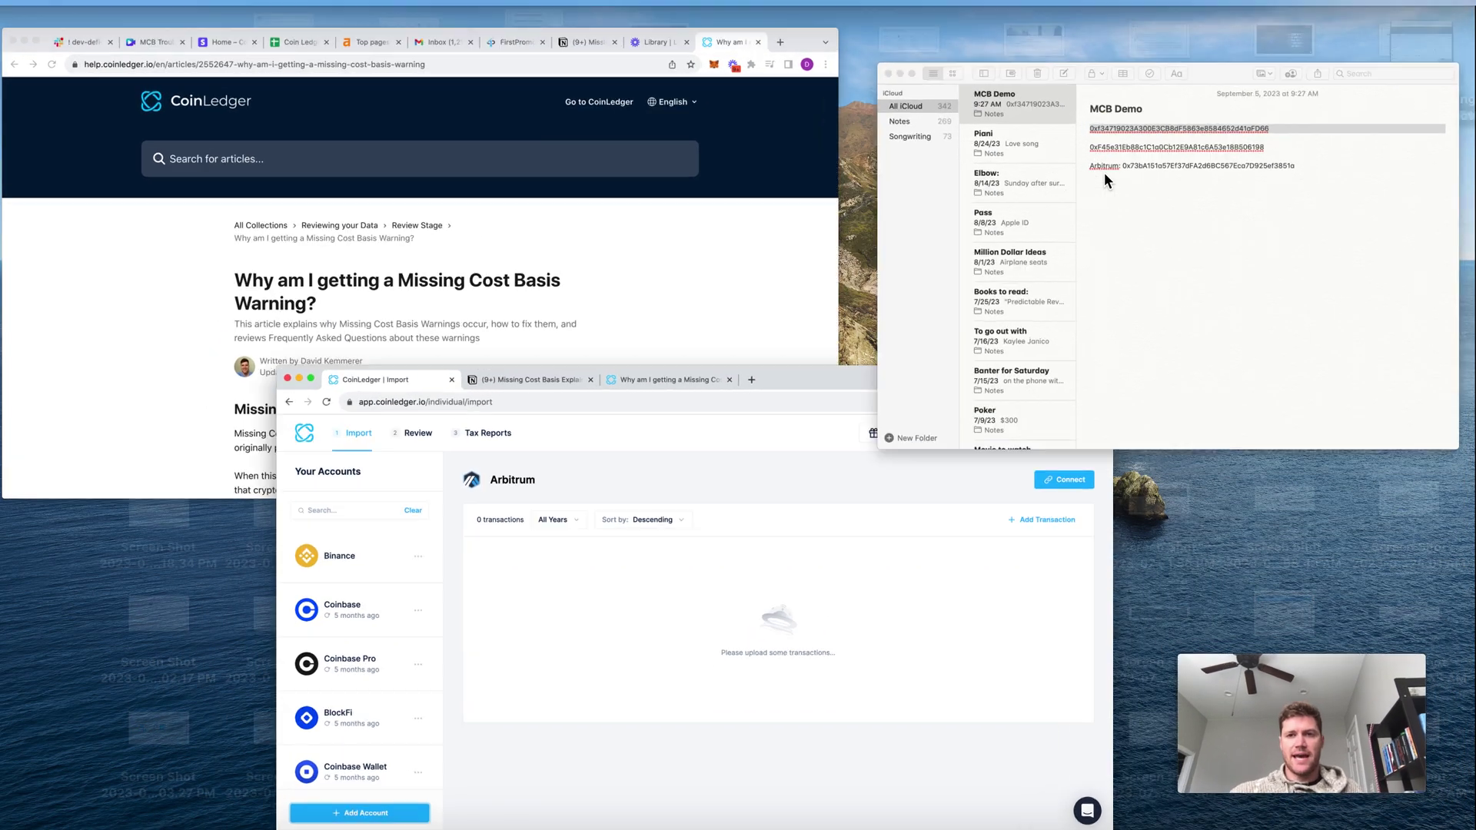
click(1103, 172)
drag(885, 282, 1225, 279)
key(super+c)
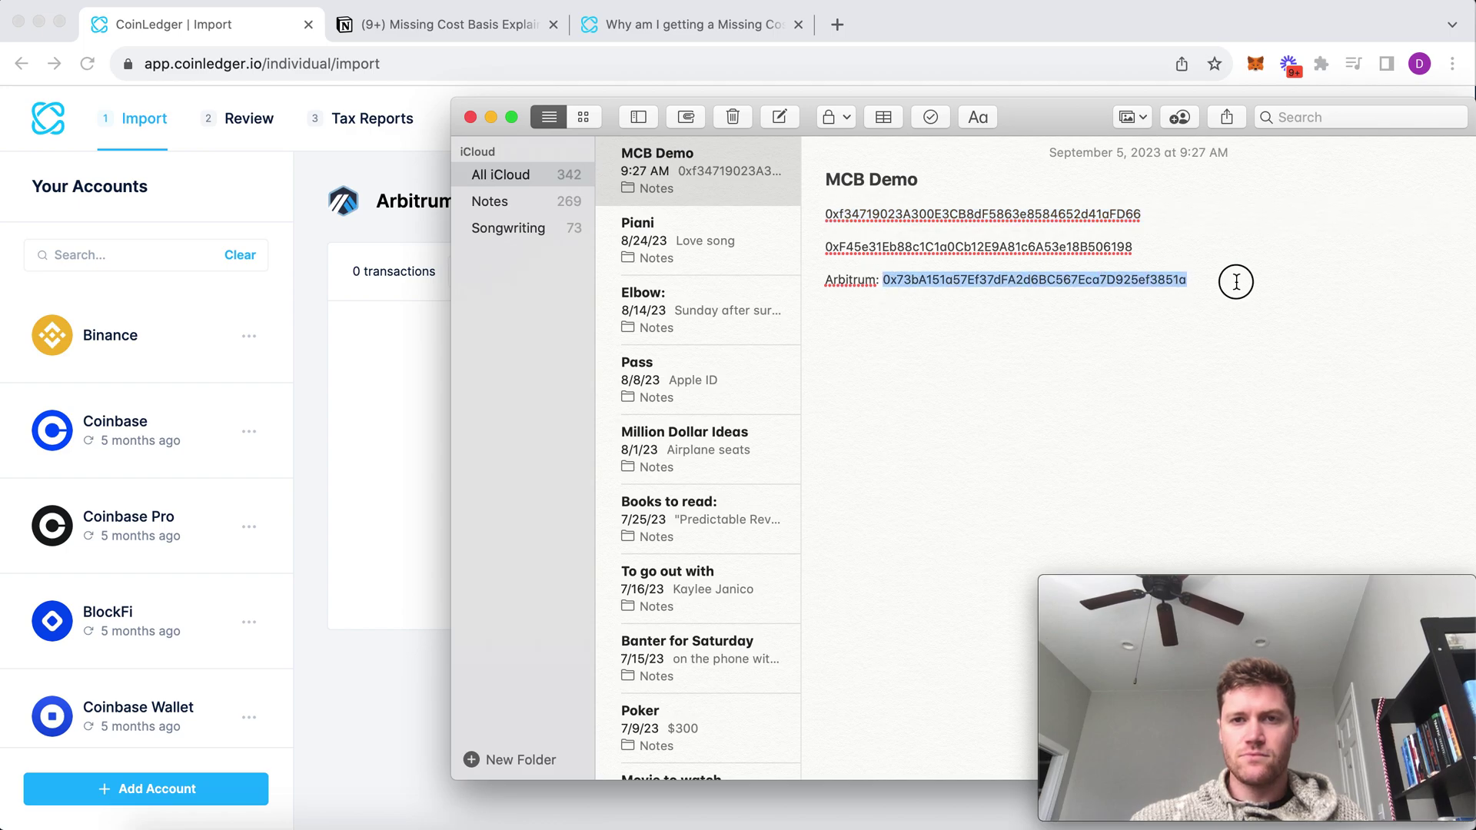
Step: Paste the Arbitrum wallet address and connect it, importing its 3 transactions
click(408, 452)
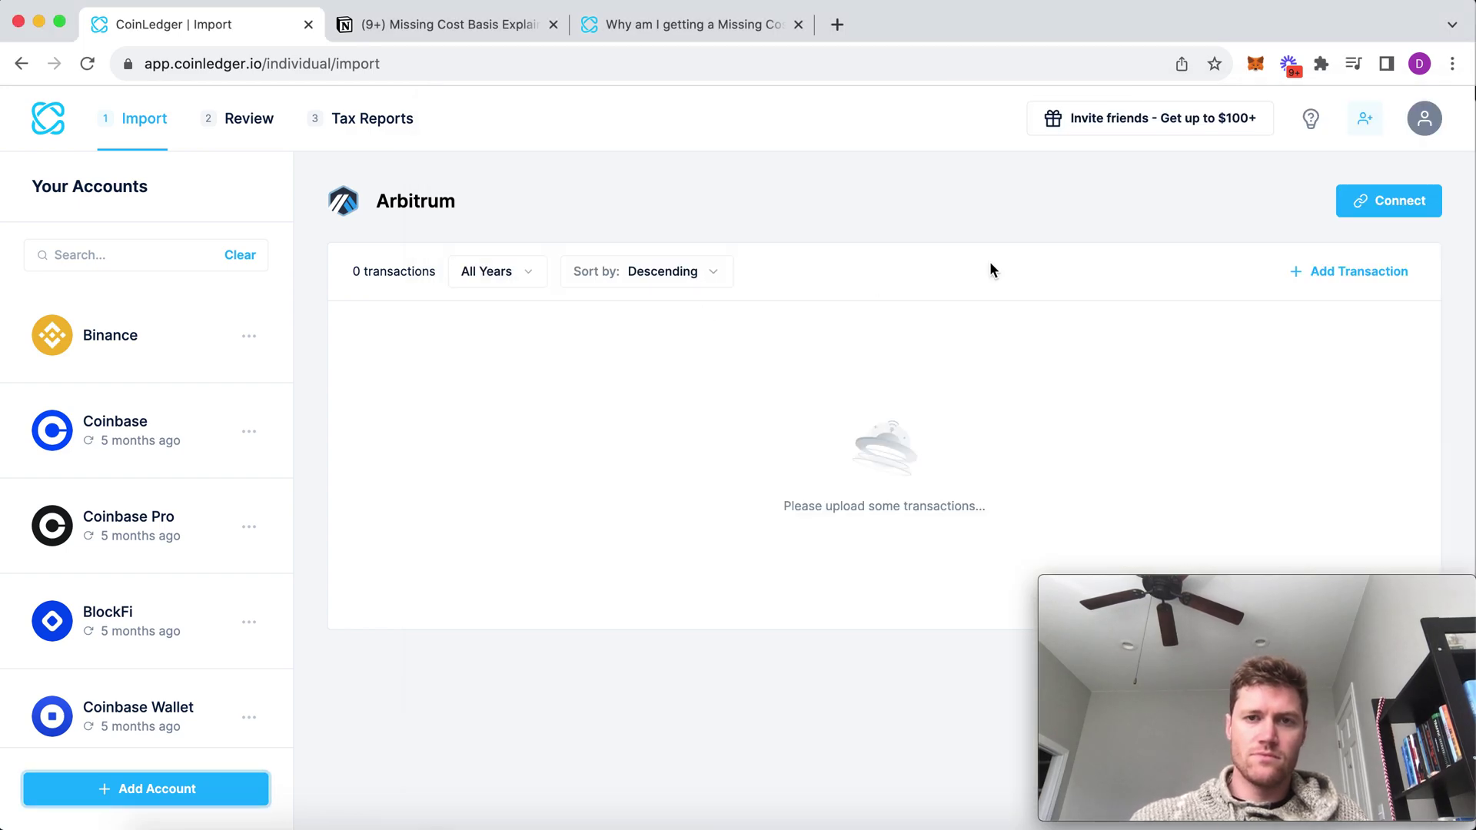
click(1388, 201)
click(712, 402)
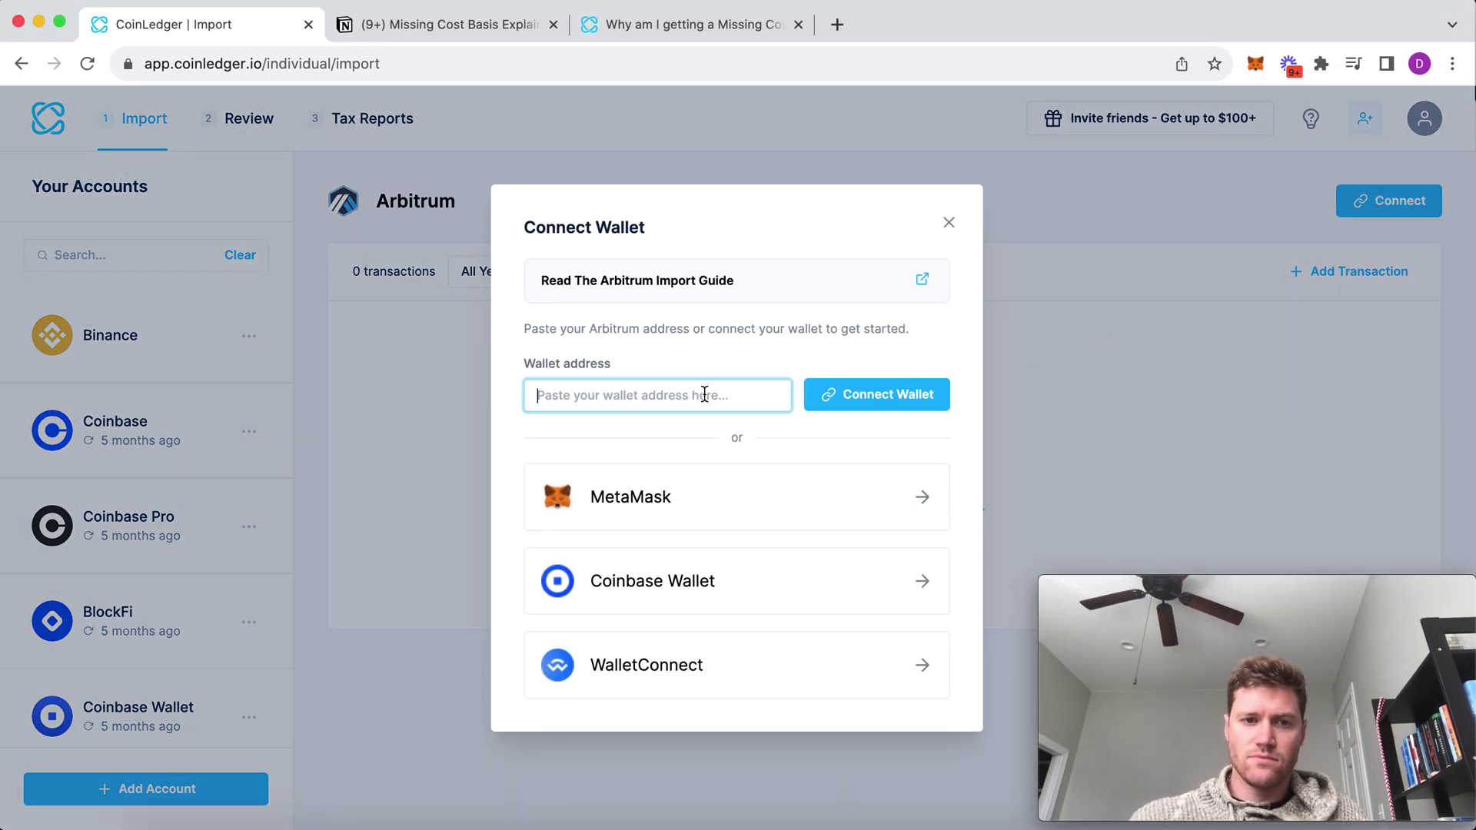
key(super+v)
click(886, 395)
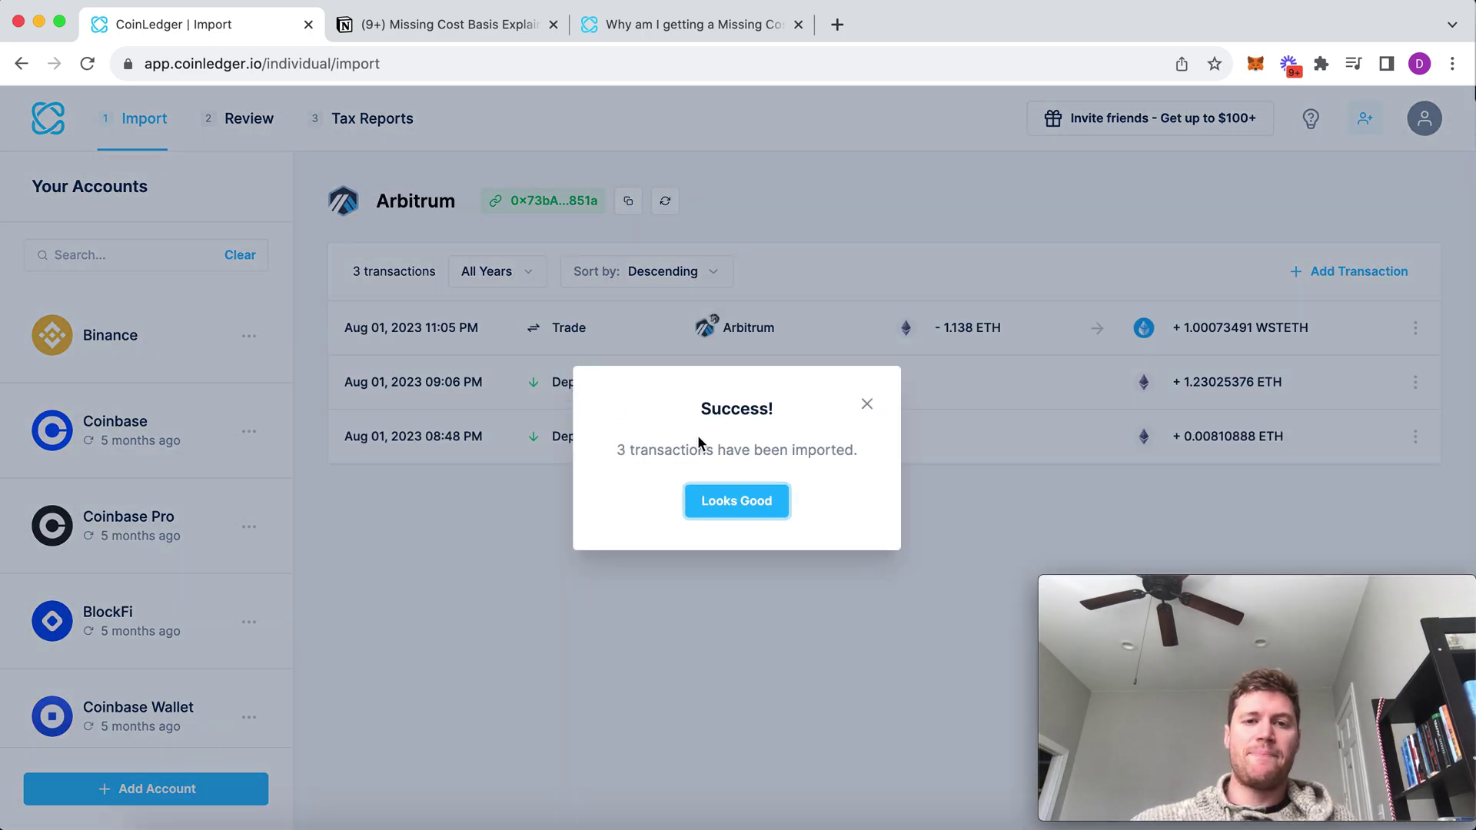
click(730, 501)
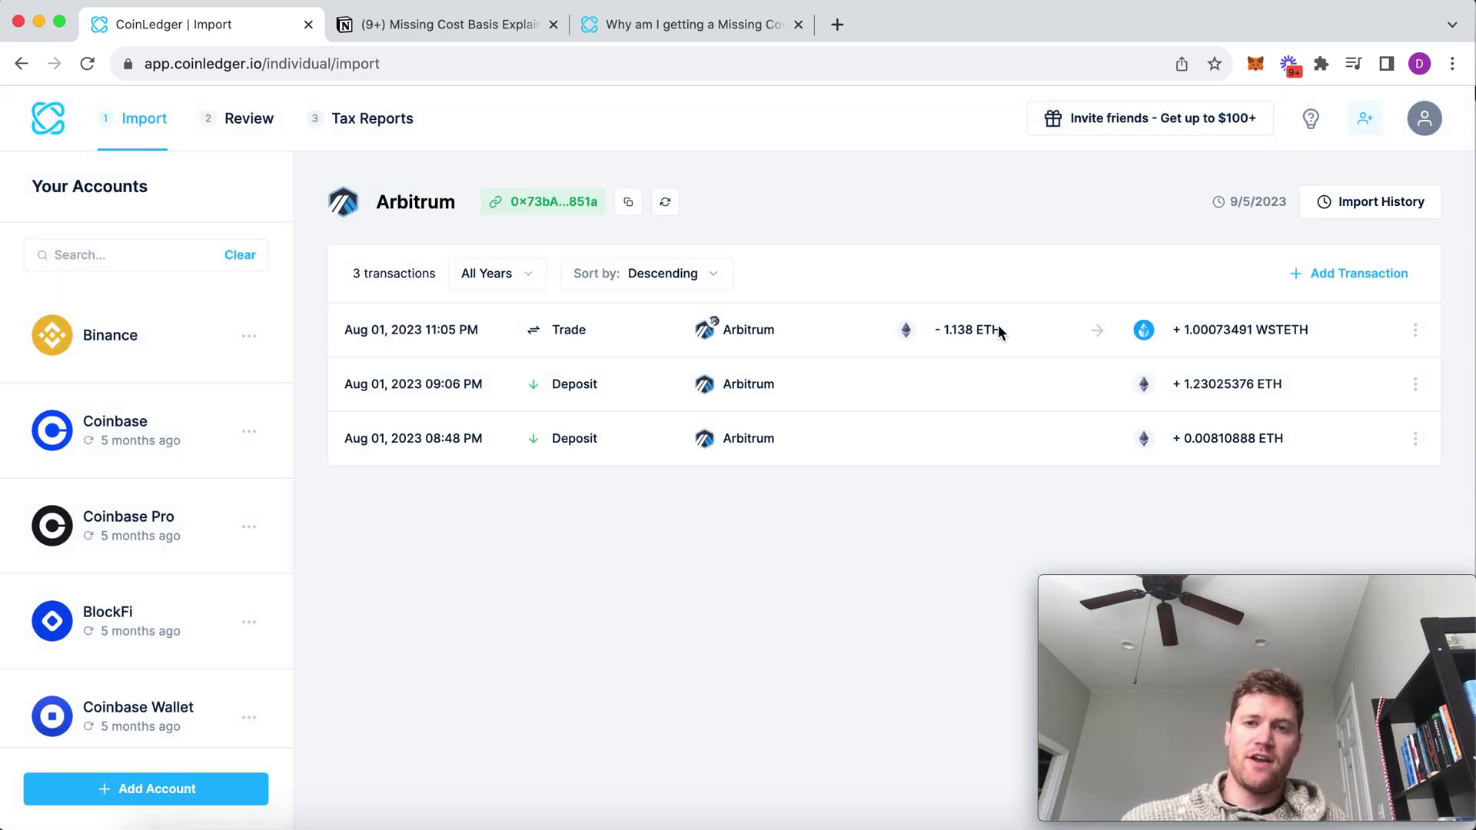
Step: Filter the Review page to the 1.138 ETH Arbitrum trade and expand its Missing Cost Basis explanation
drag(999, 331, 936, 334)
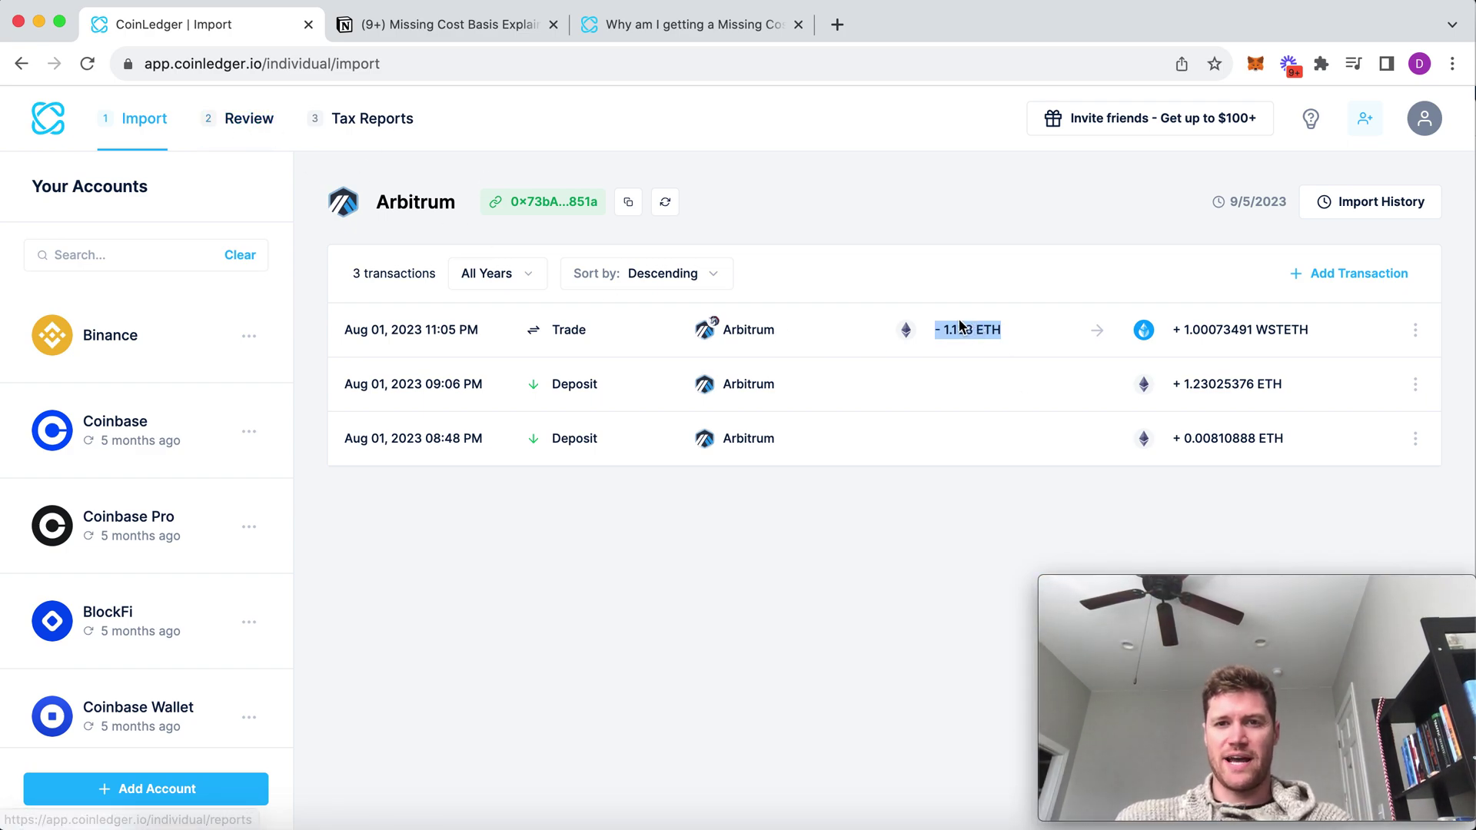
drag(950, 330, 1016, 332)
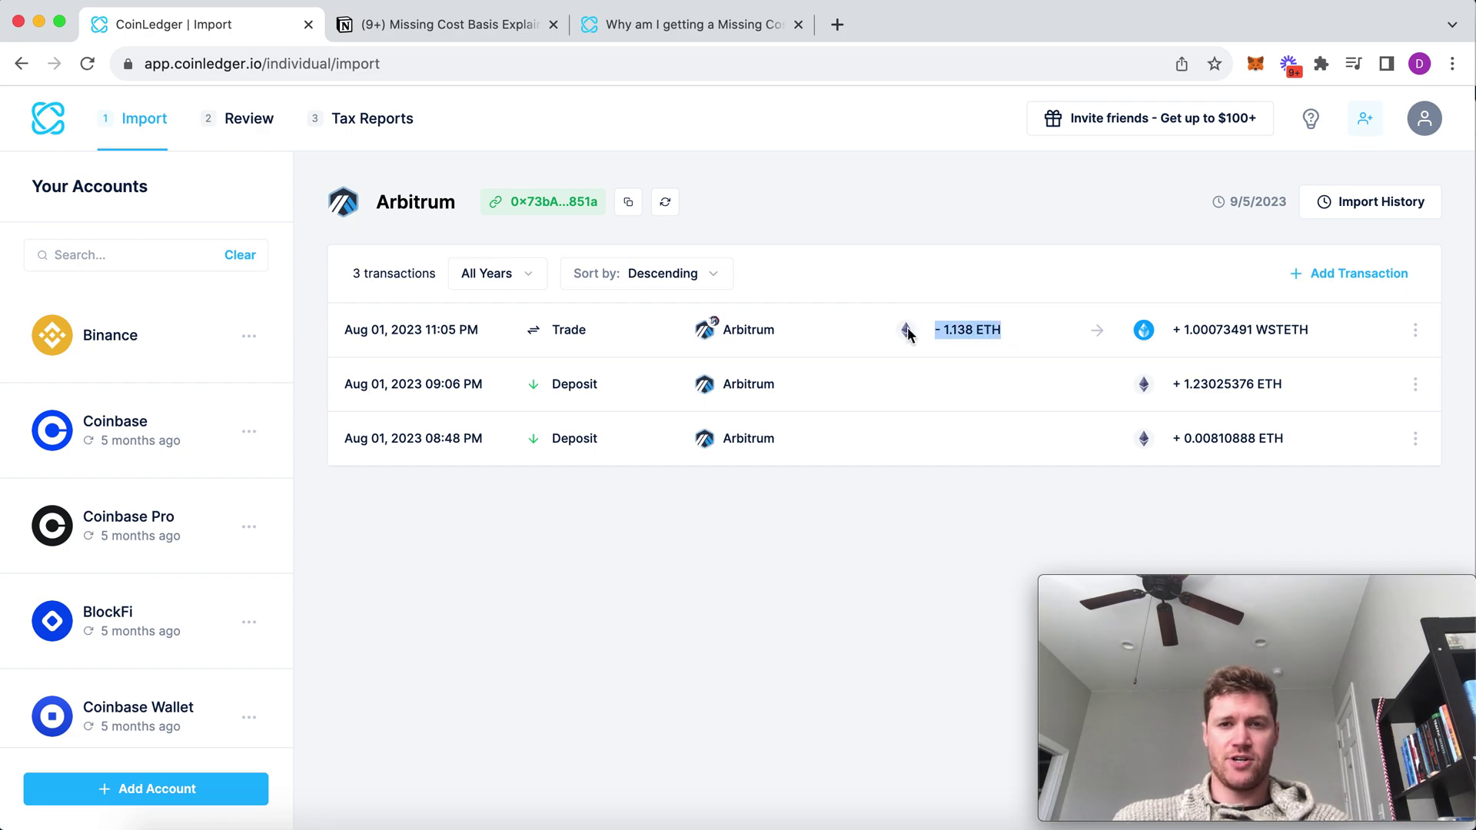
click(247, 119)
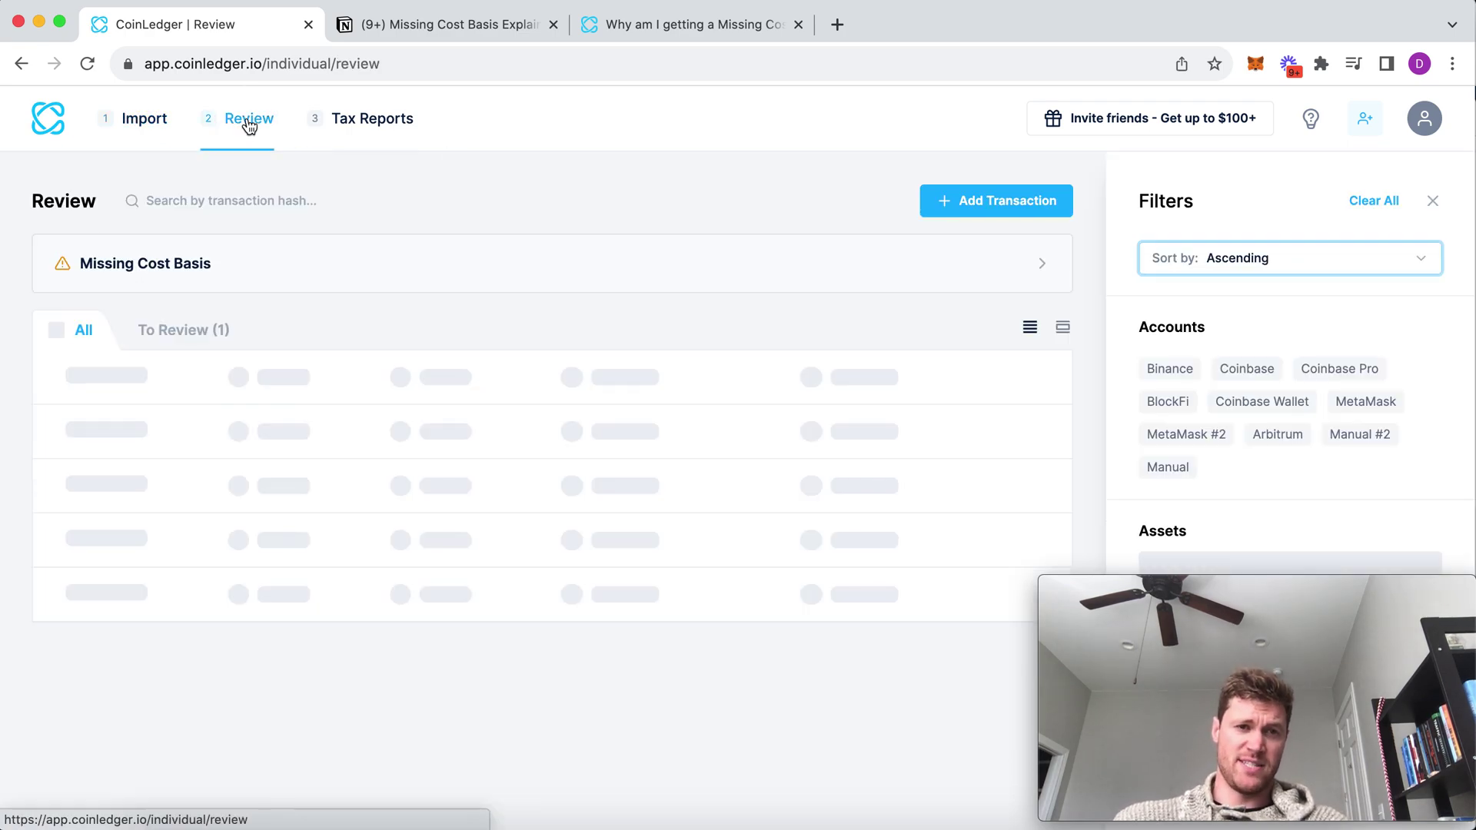
click(209, 331)
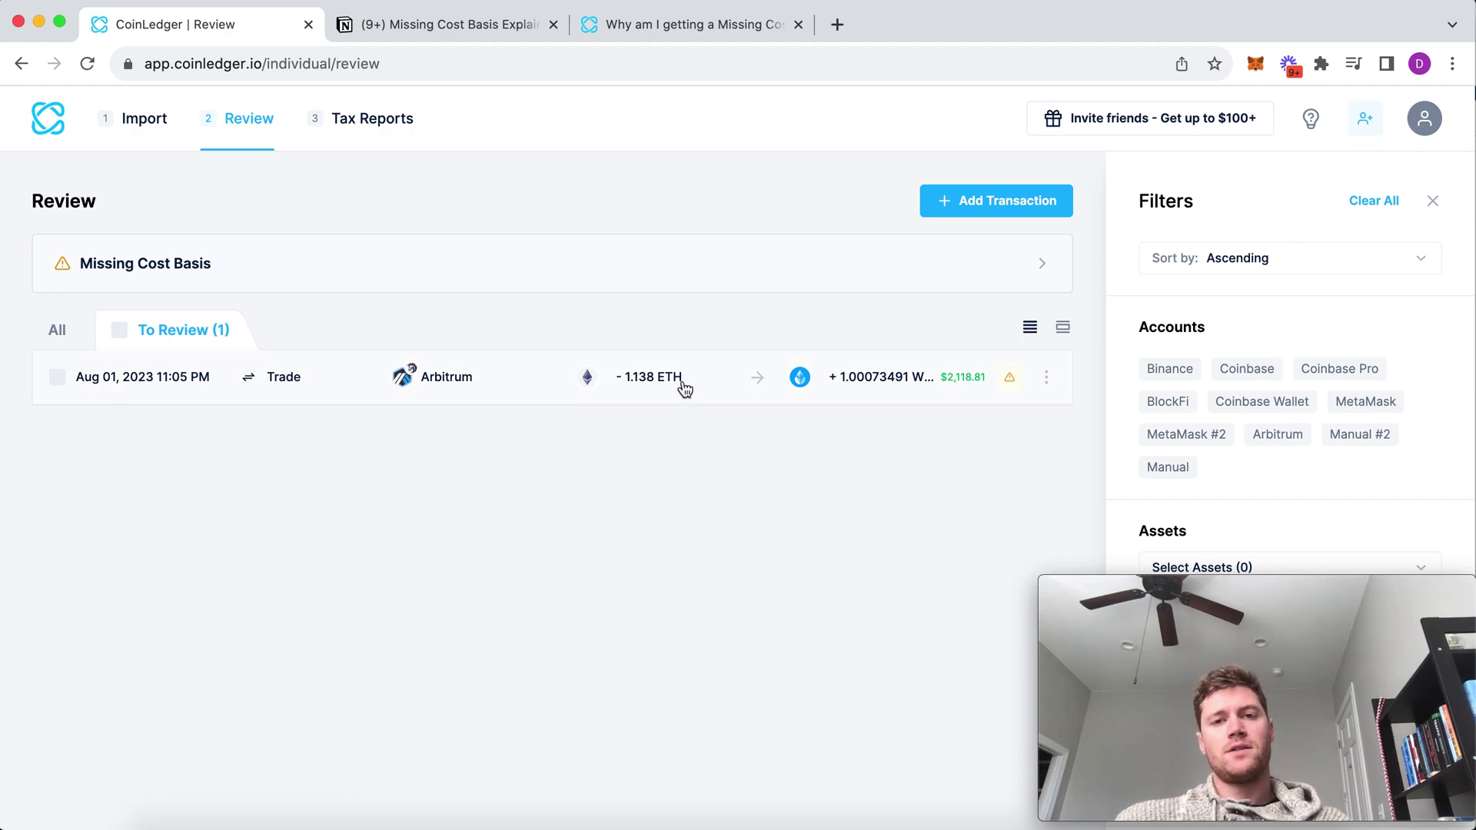
click(755, 287)
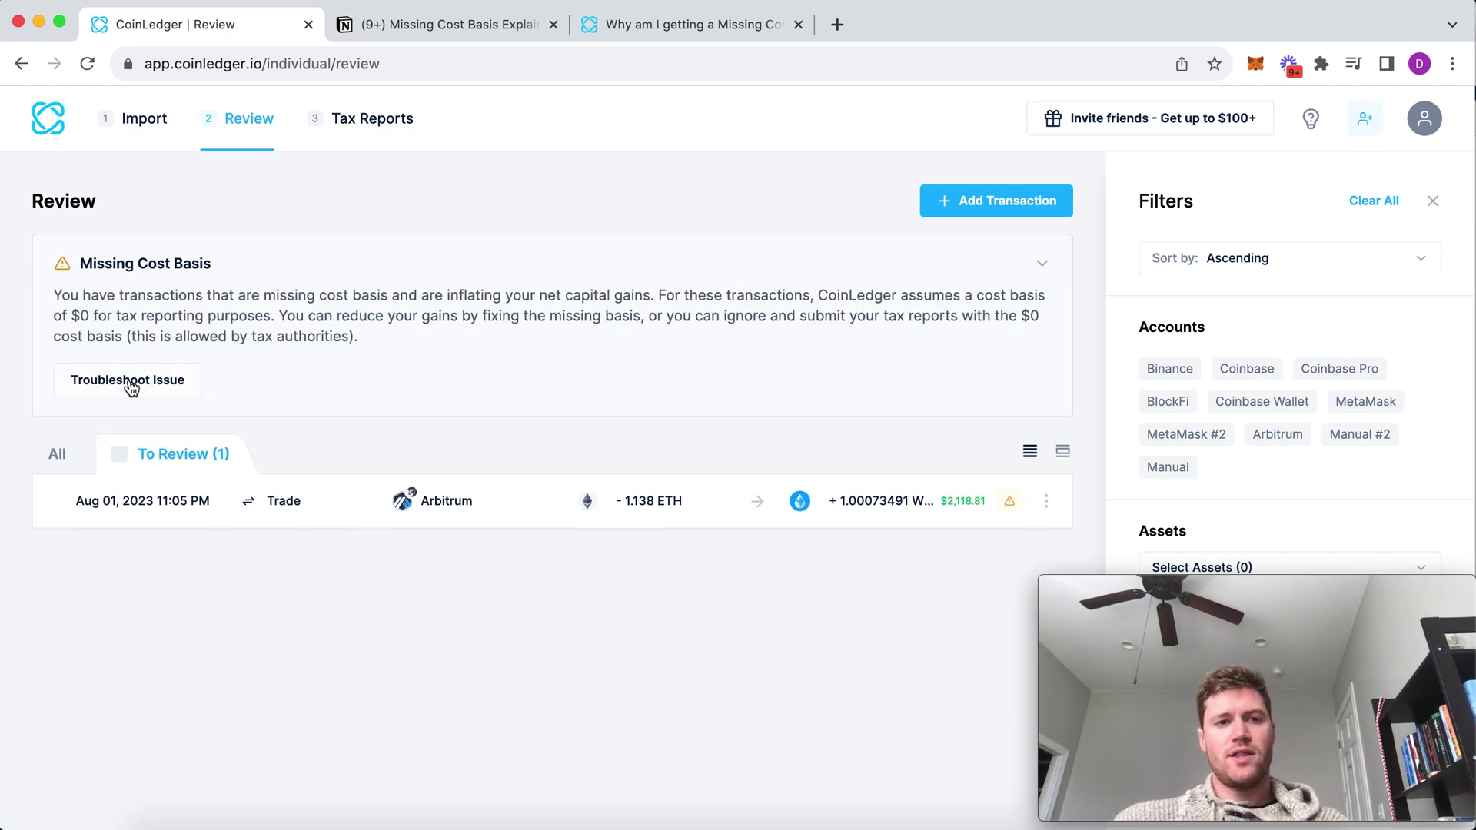
click(129, 383)
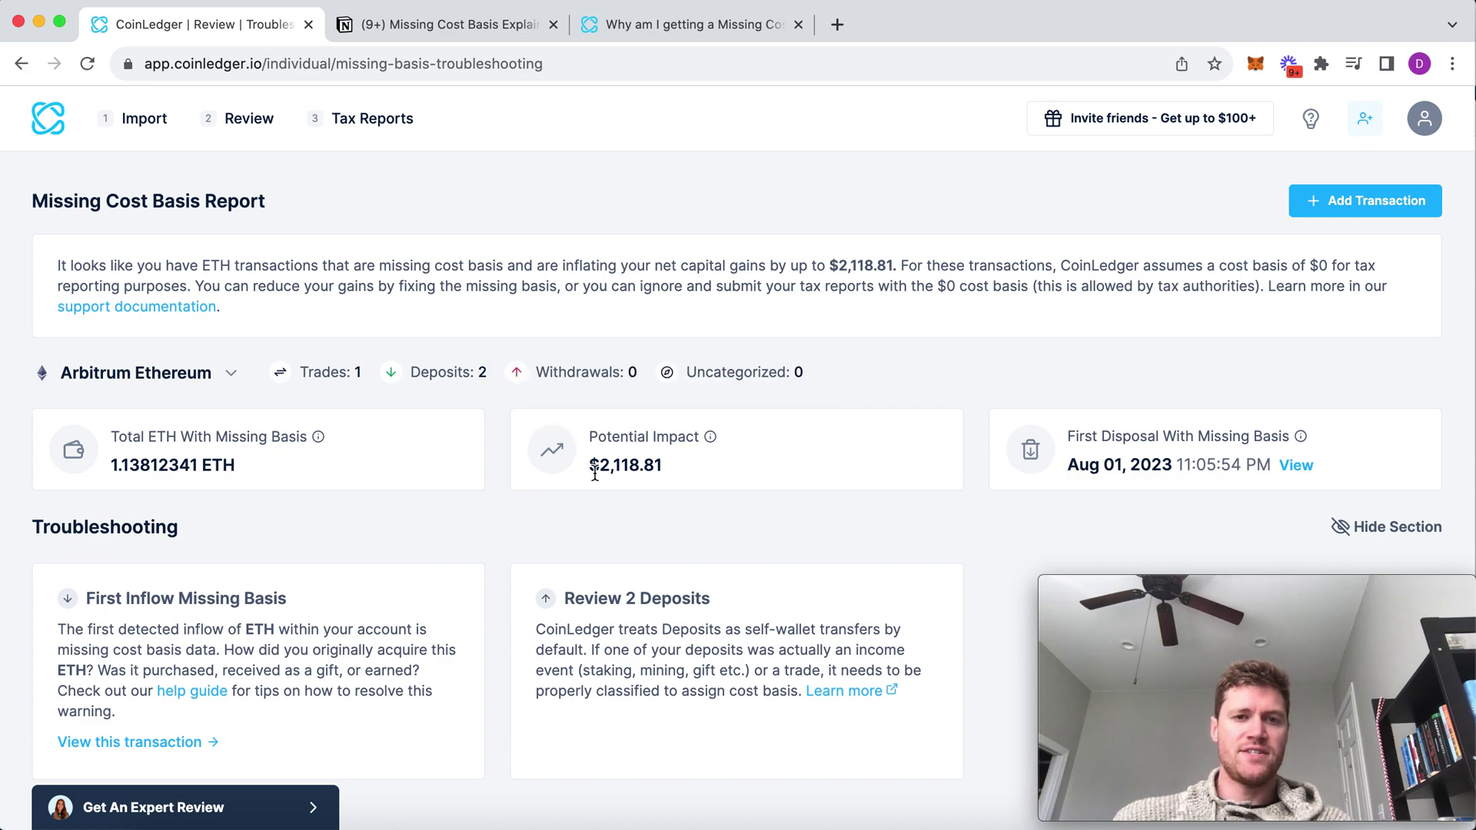
Step: Read the Arbitrum ETH report from the $2,118.81 impact down to the Review 2 Deposits table
drag(597, 467, 682, 464)
click(690, 465)
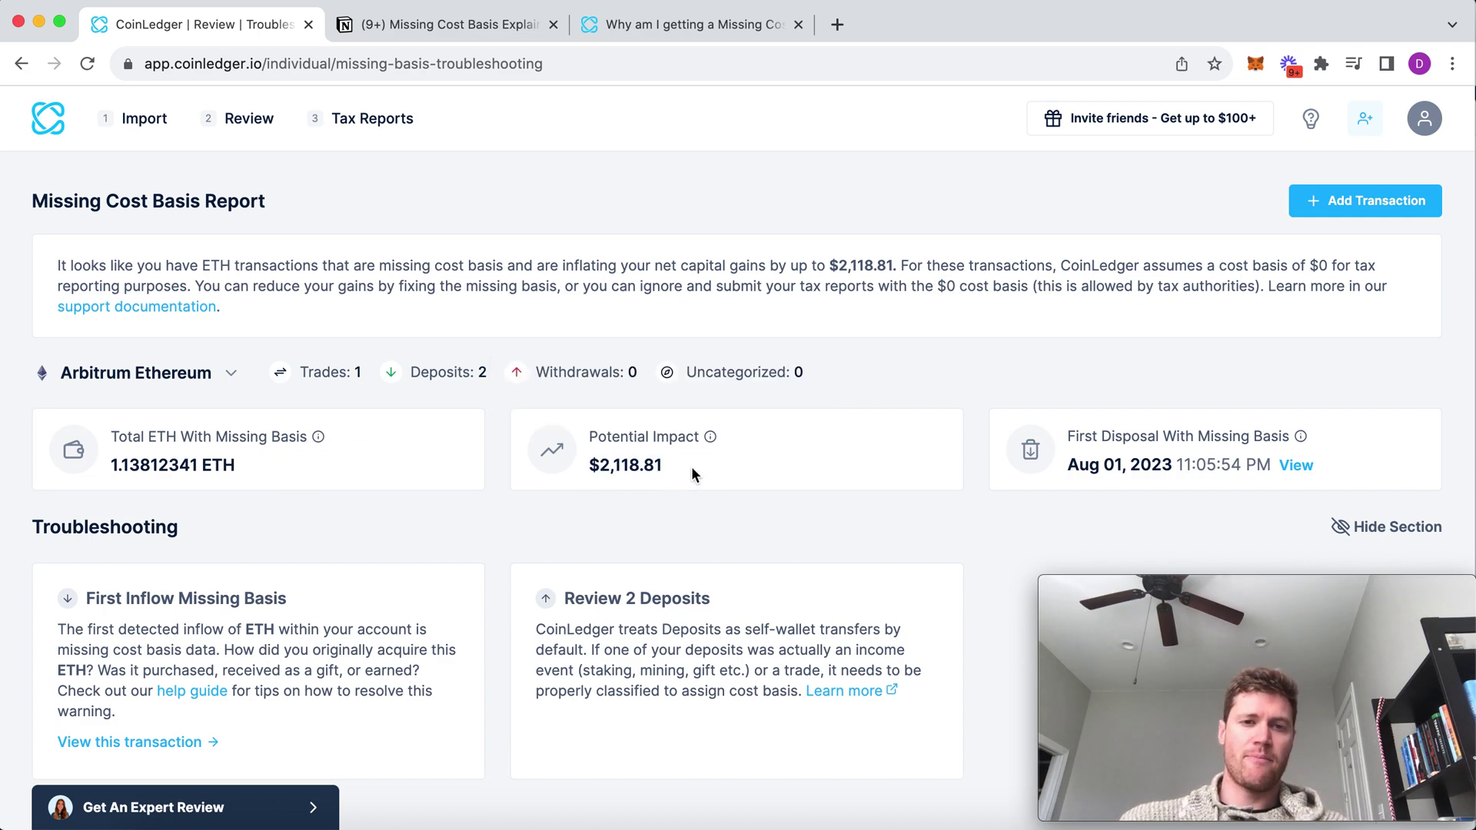
mouse_move(710, 435)
scroll(624, 467, down, 5)
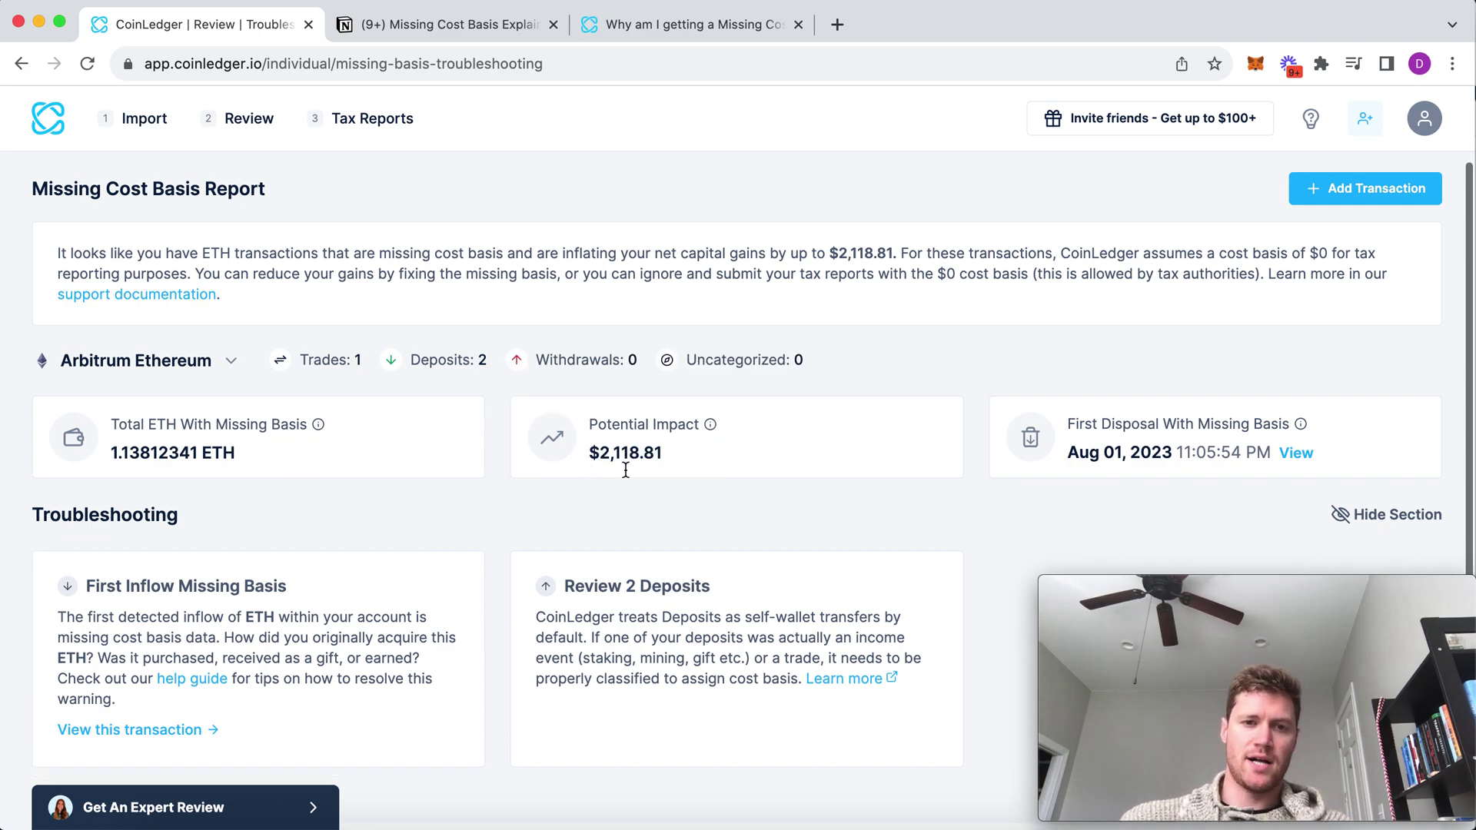
scroll(624, 470, down, 1)
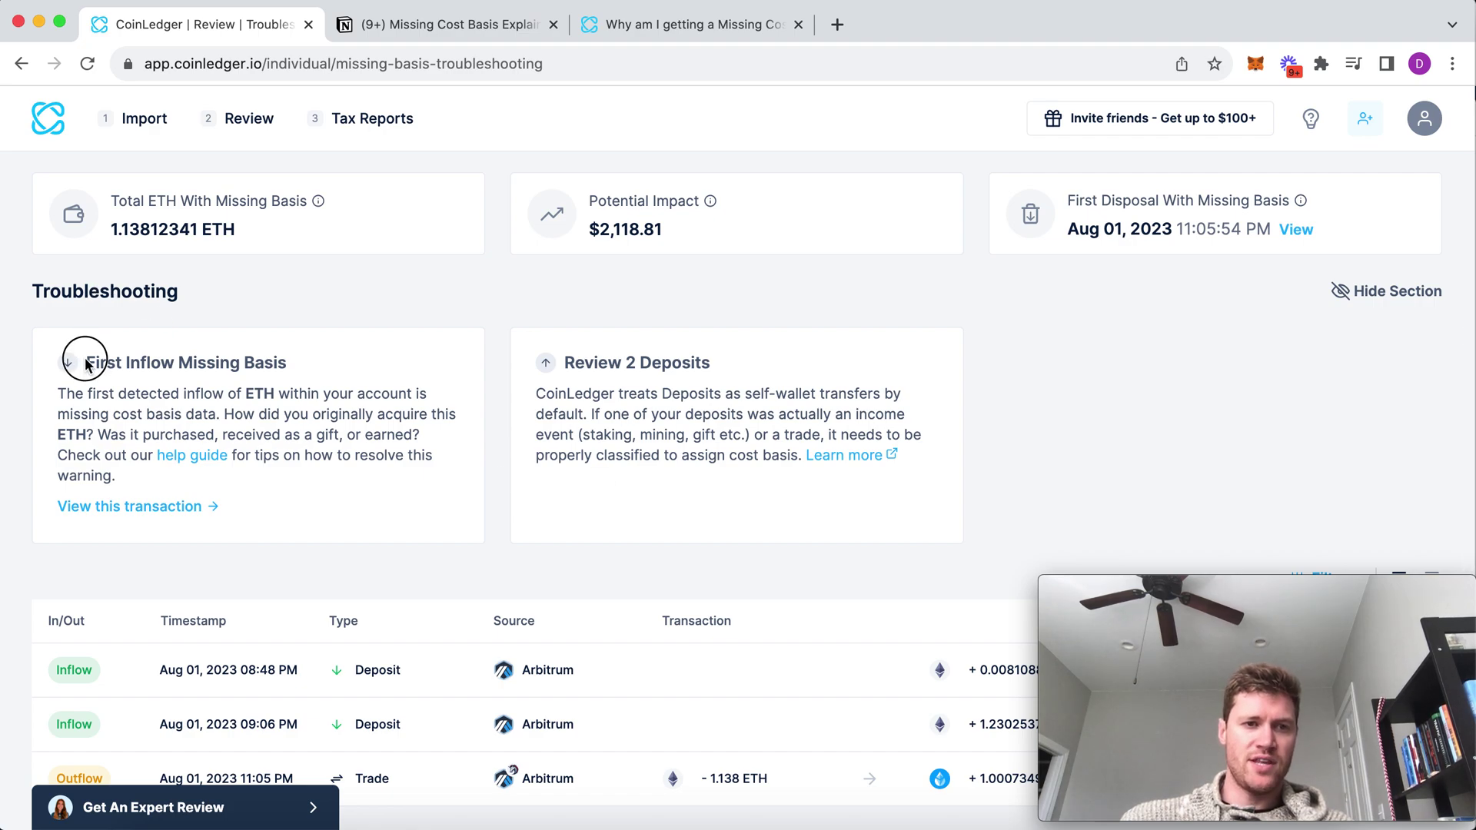
drag(82, 363, 282, 385)
drag(569, 359, 721, 372)
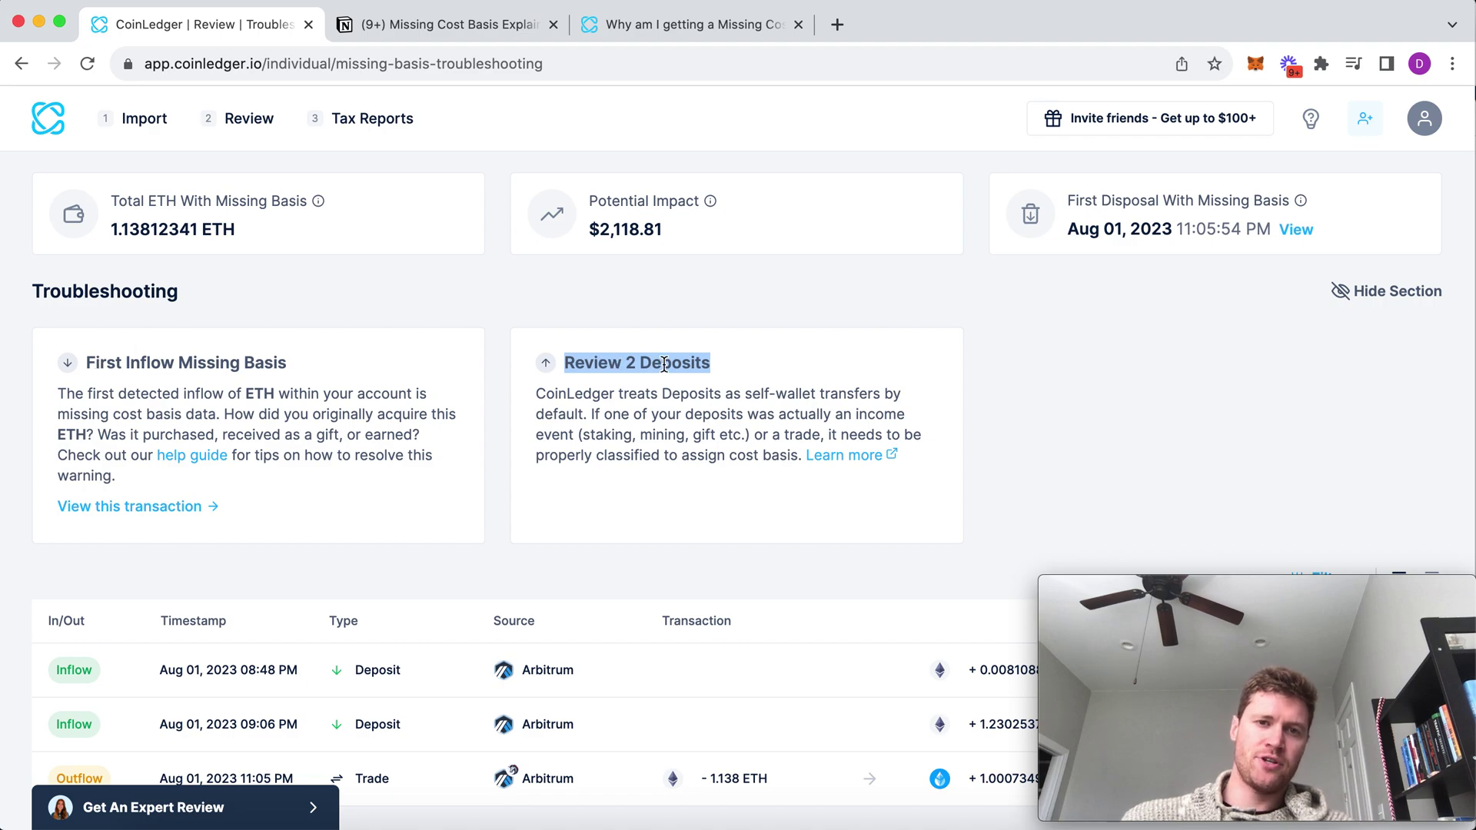
scroll(771, 394, down, 1)
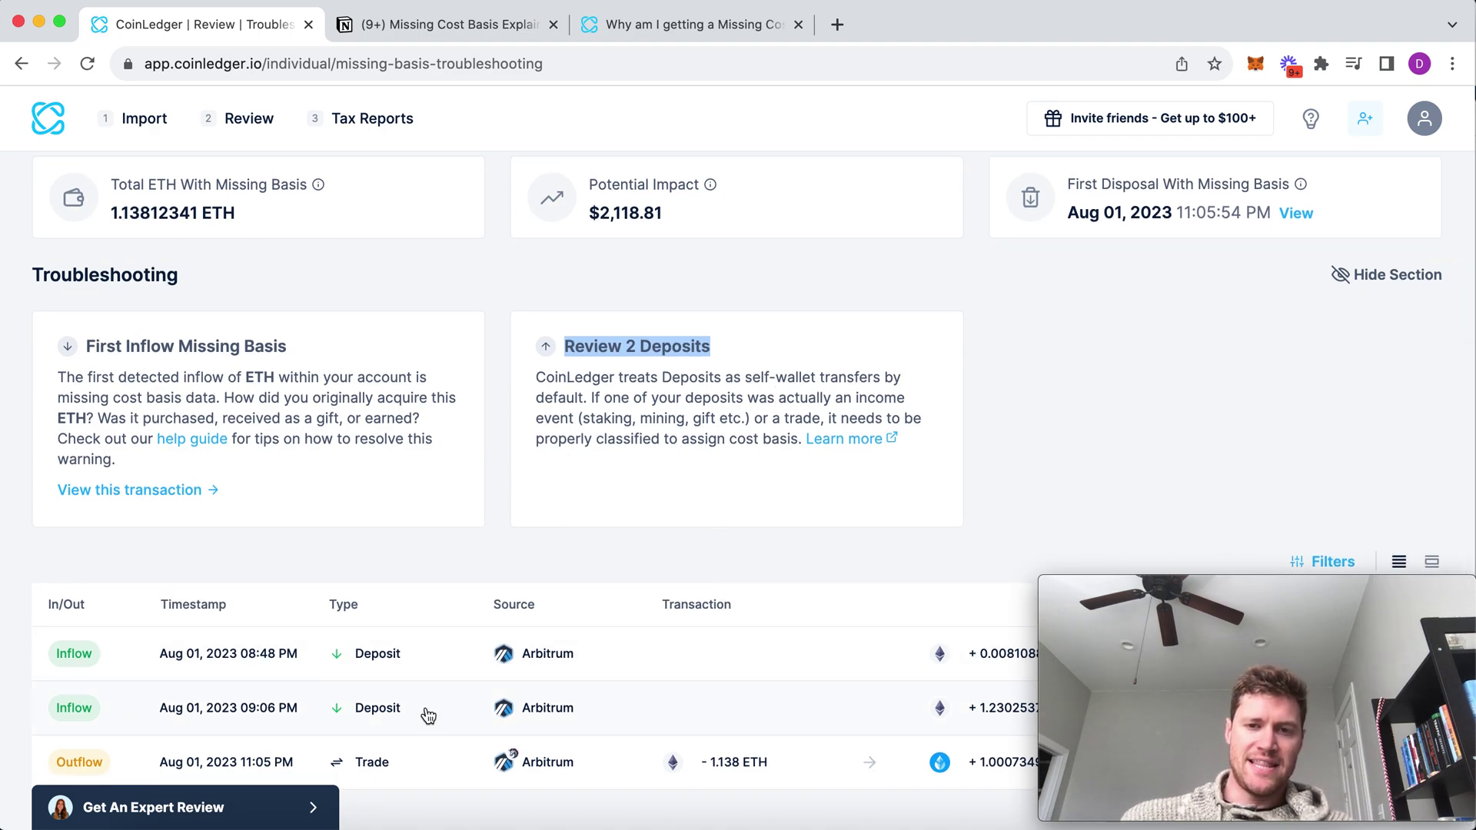
drag(1132, 590, 1268, 86)
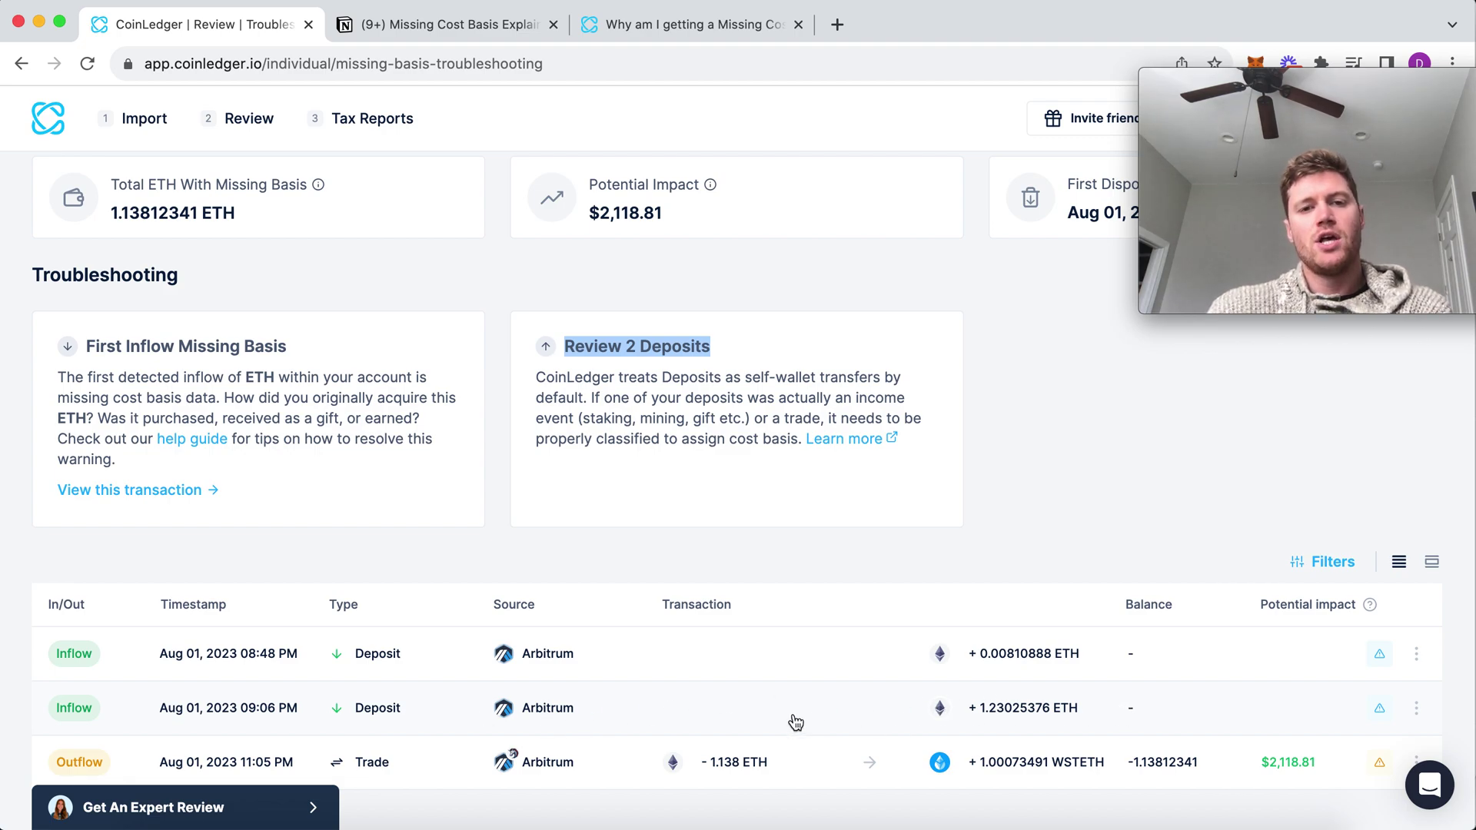
Step: Sort the Review list descending and inspect the Aug 01 09:06 PM Arbitrum deposit row
click(249, 119)
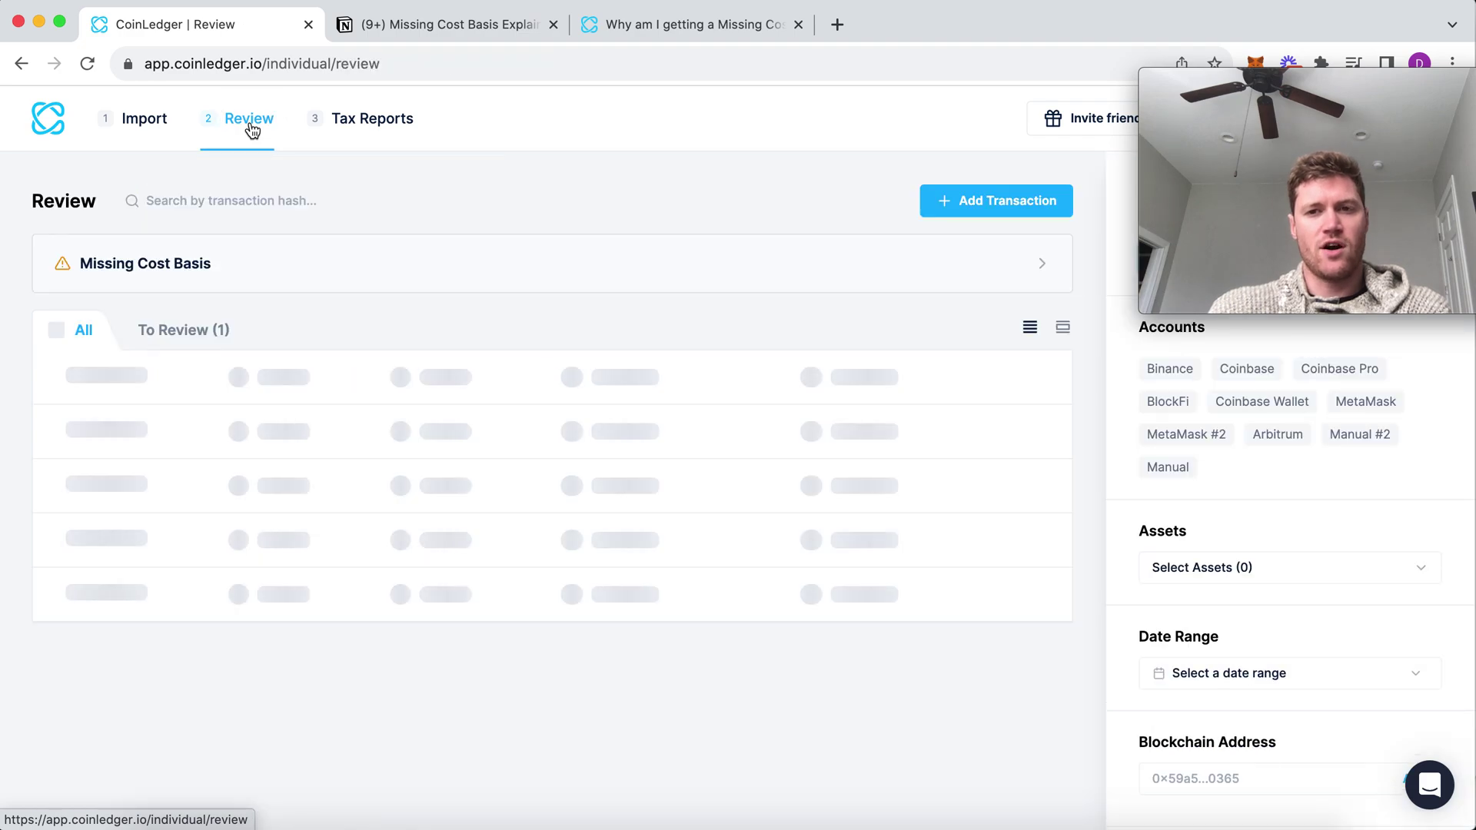
drag(1270, 79, 1170, 650)
click(1260, 263)
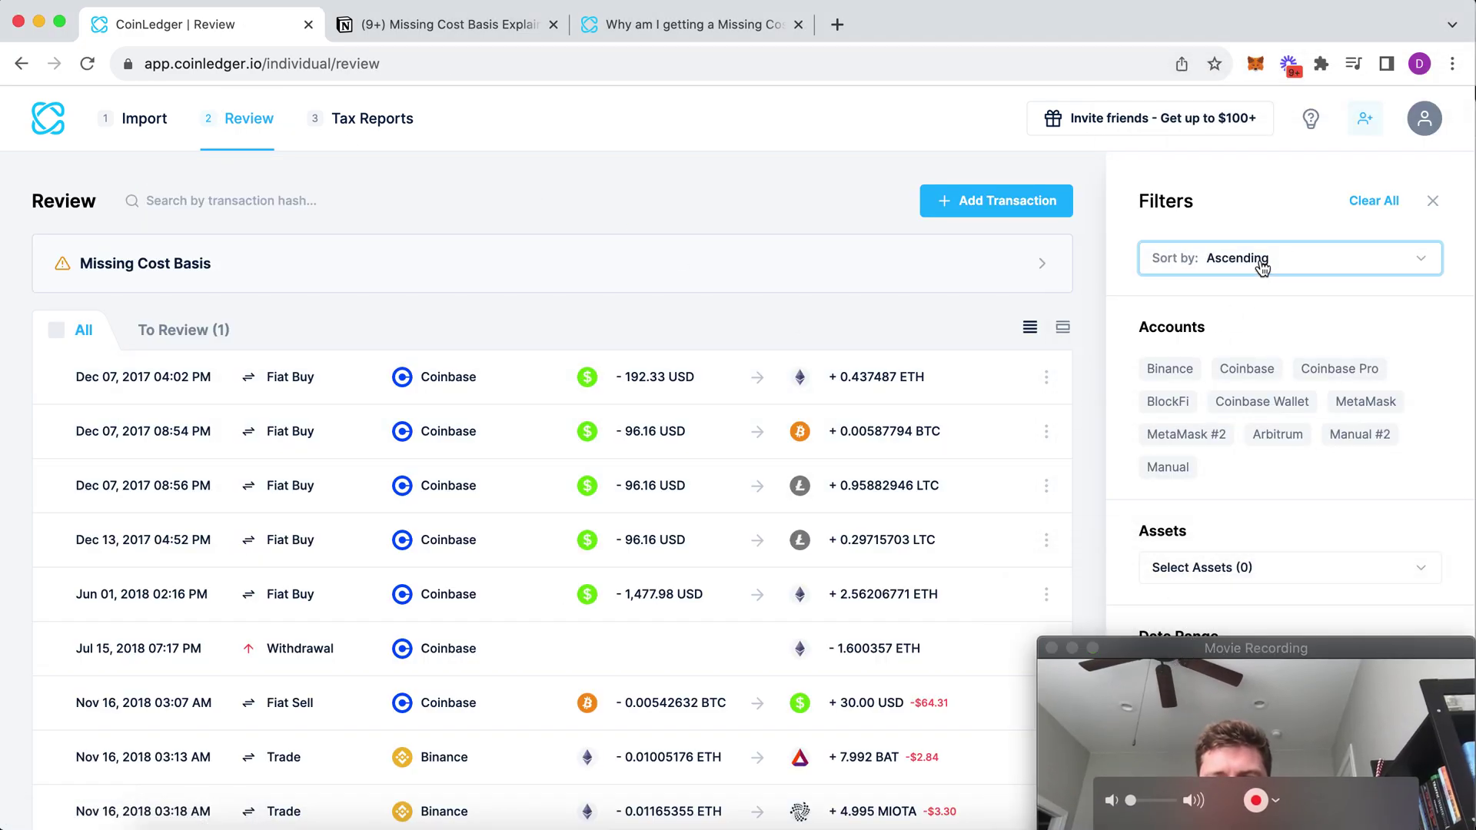
click(1260, 263)
click(1177, 304)
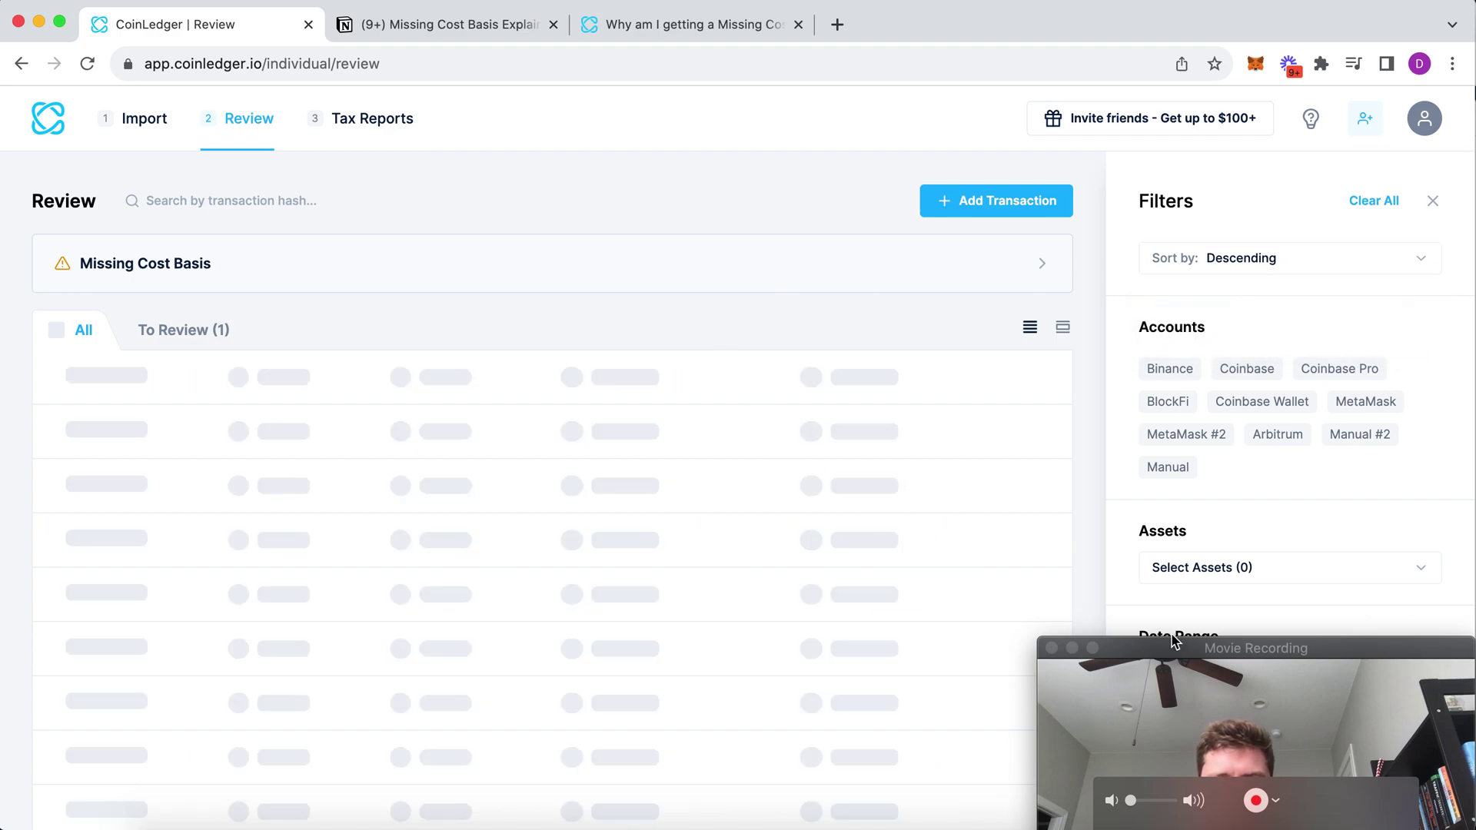
click(1171, 643)
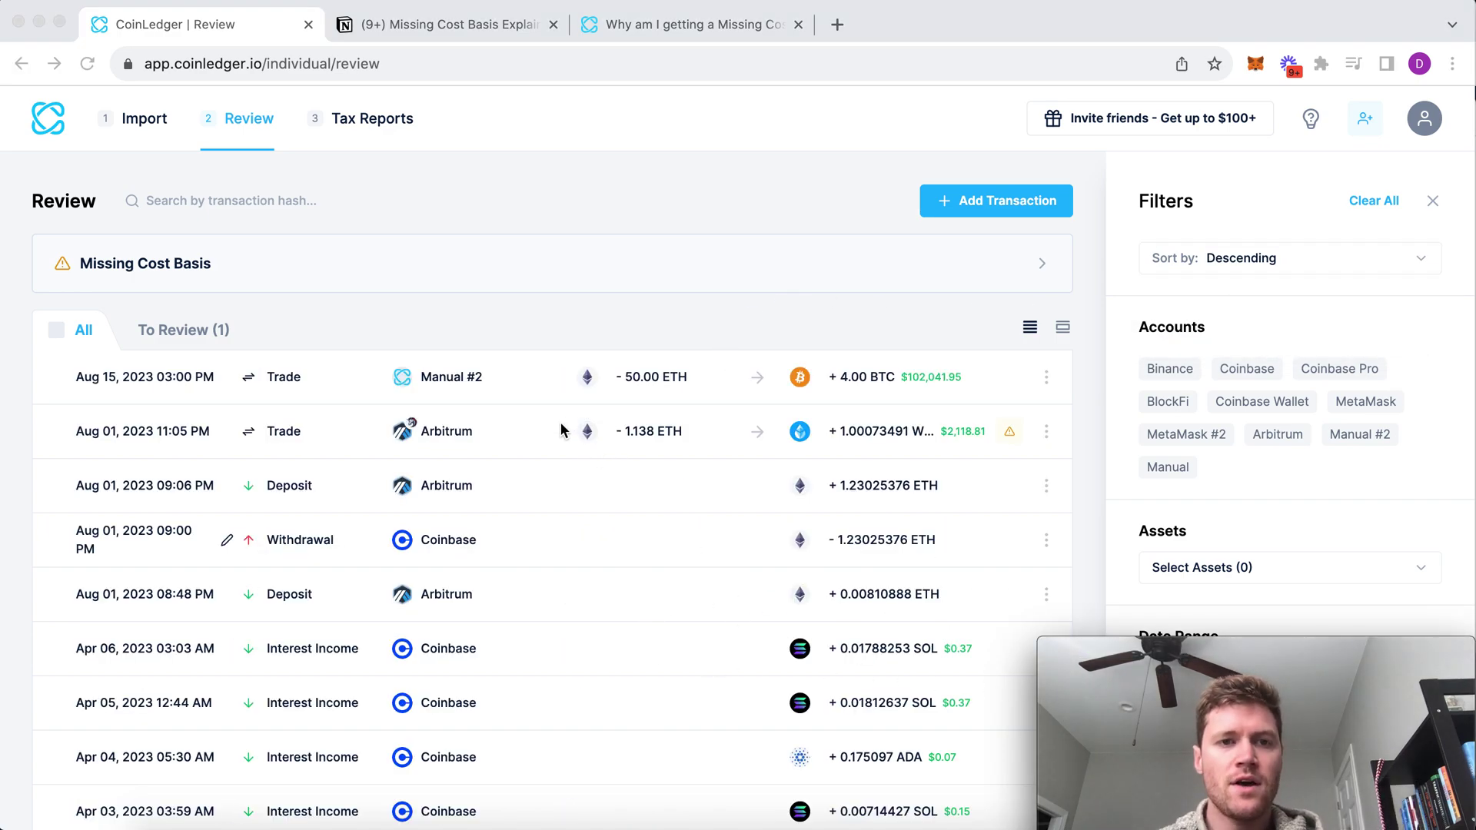
click(305, 525)
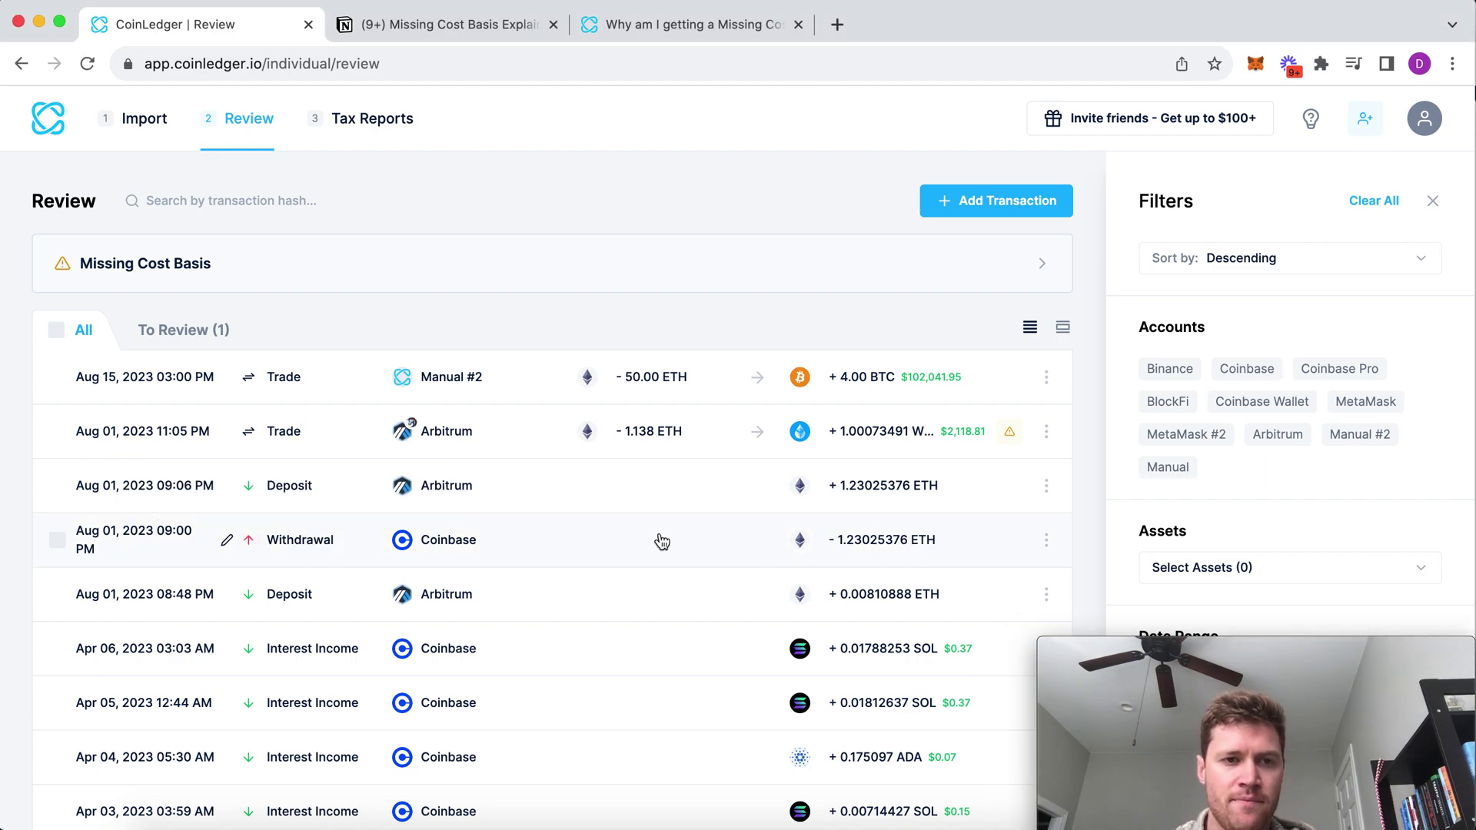
click(342, 493)
click(341, 493)
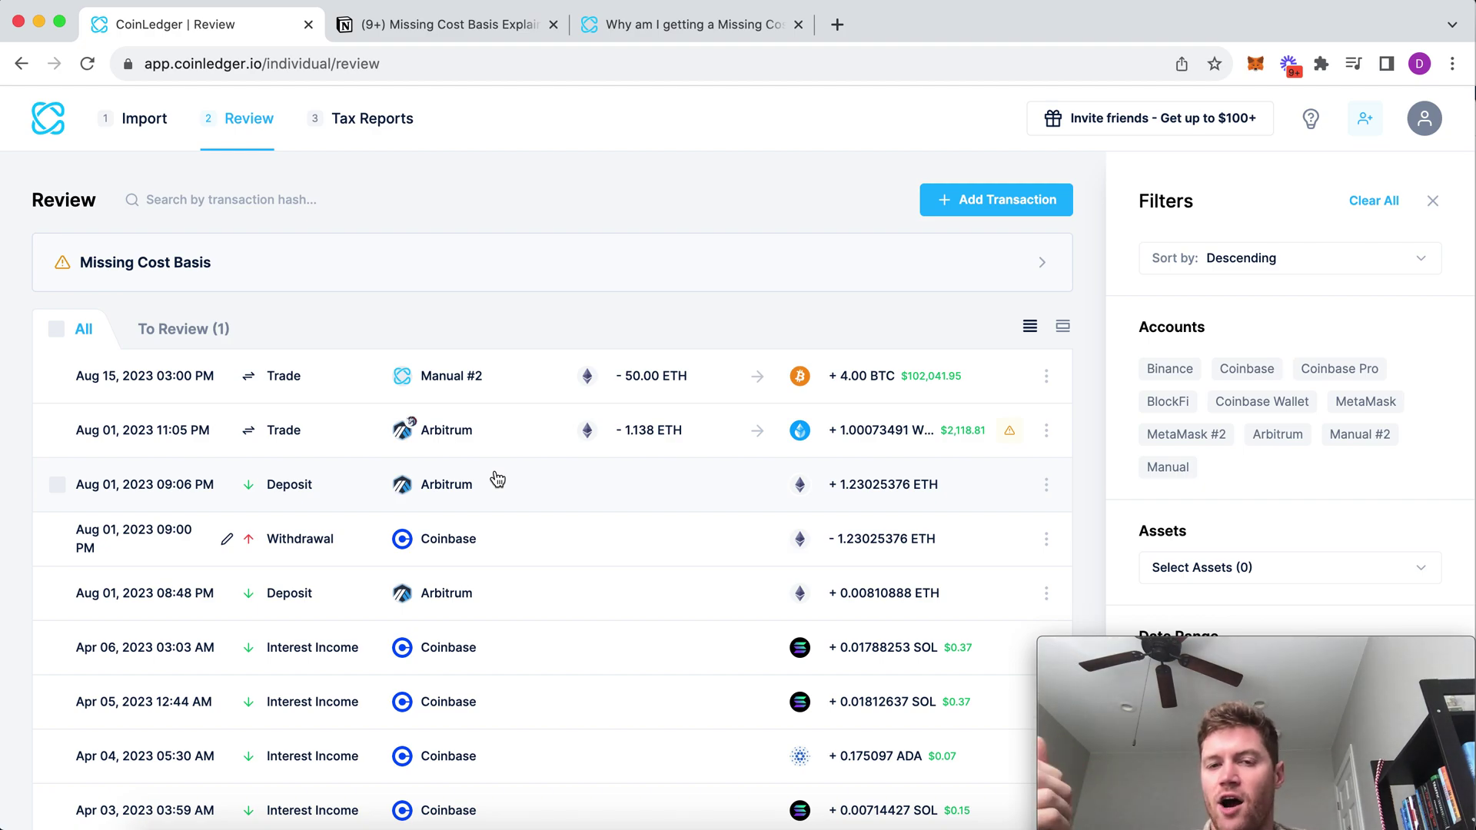
Step: Merge the Aug 01 Arbitrum deposit and 09:00 PM Coinbase withdrawal as a Bridge
click(58, 486)
click(57, 539)
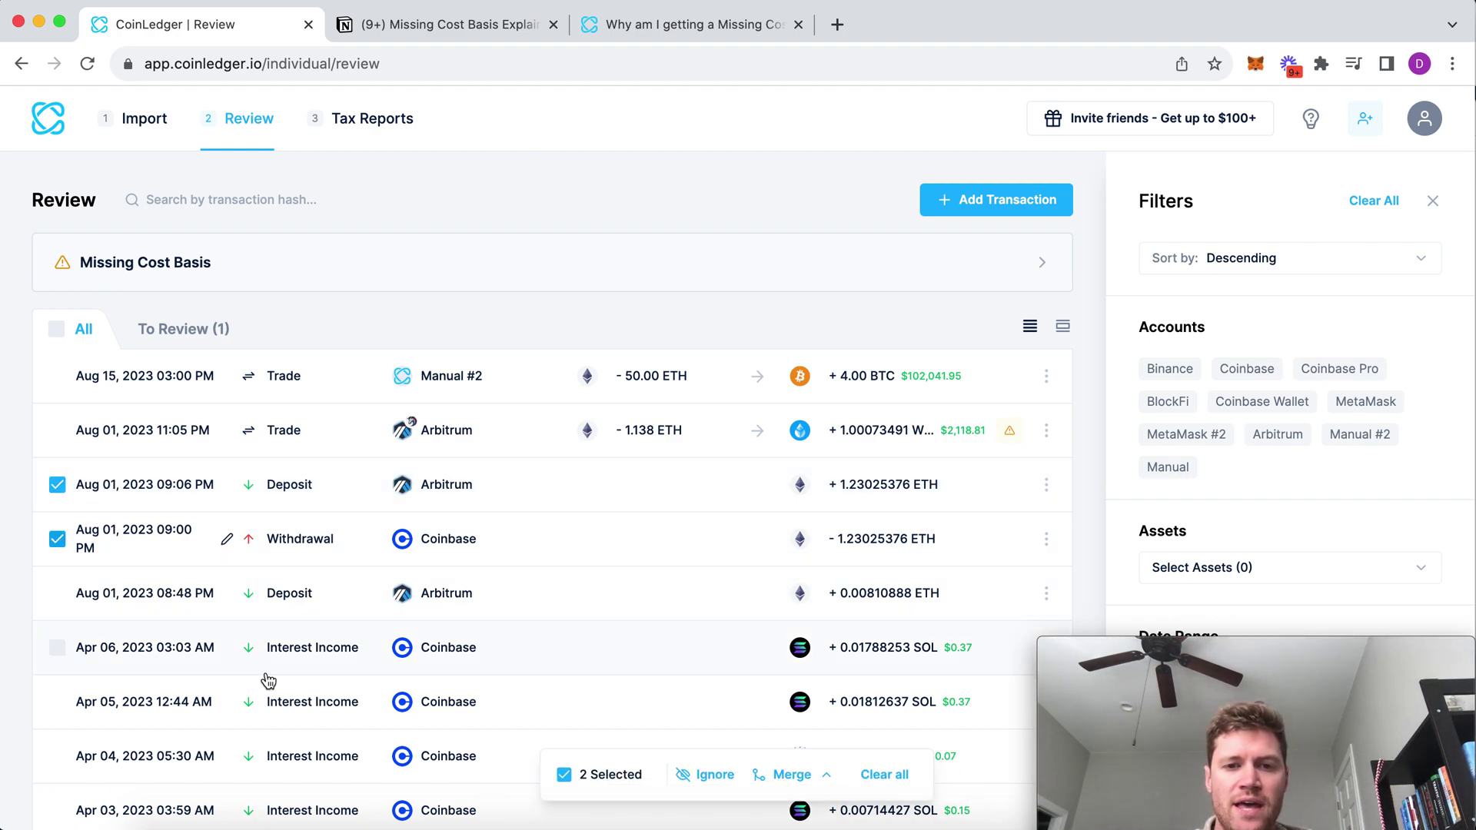
click(801, 778)
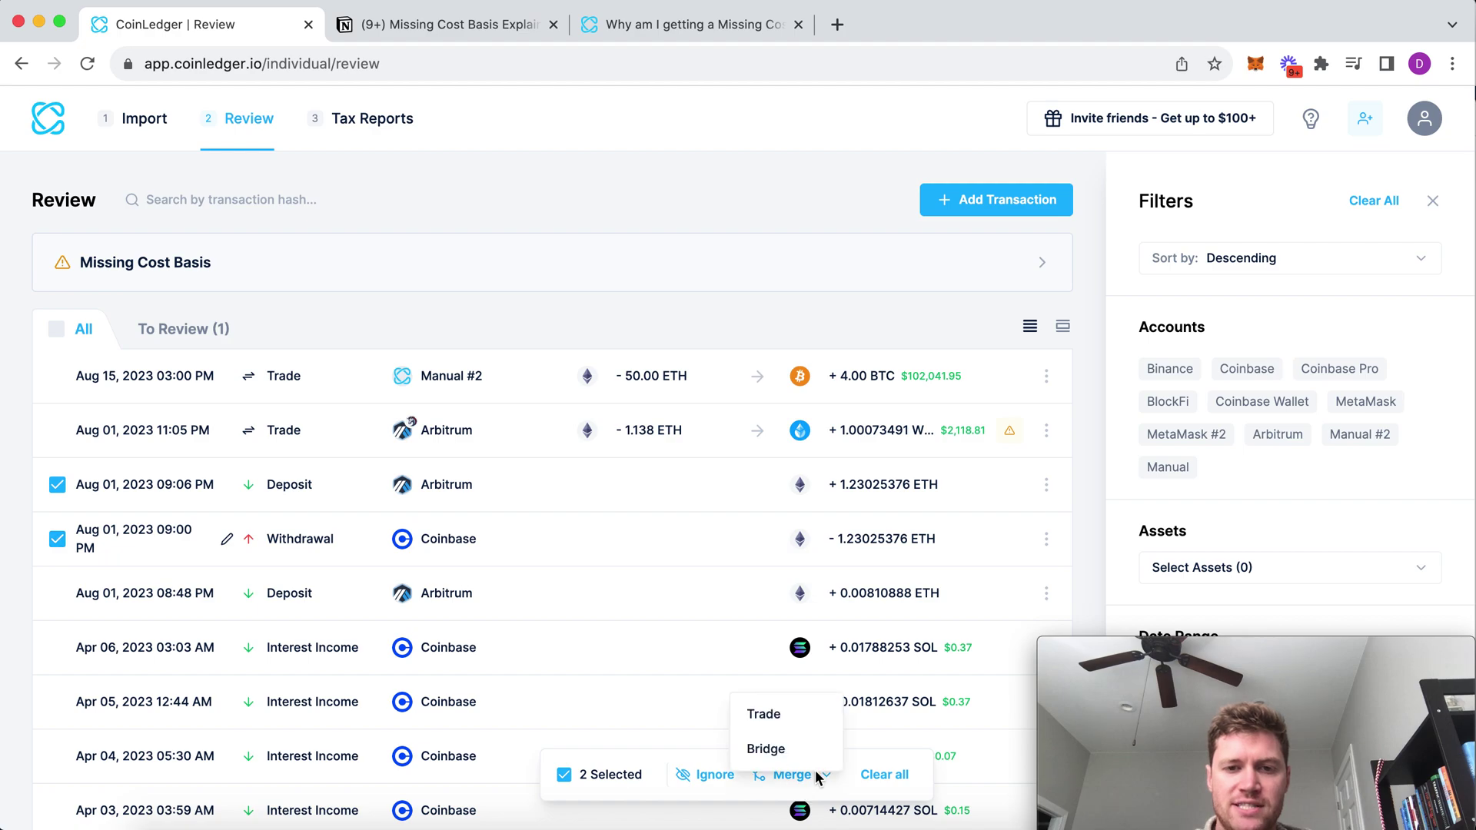
click(778, 750)
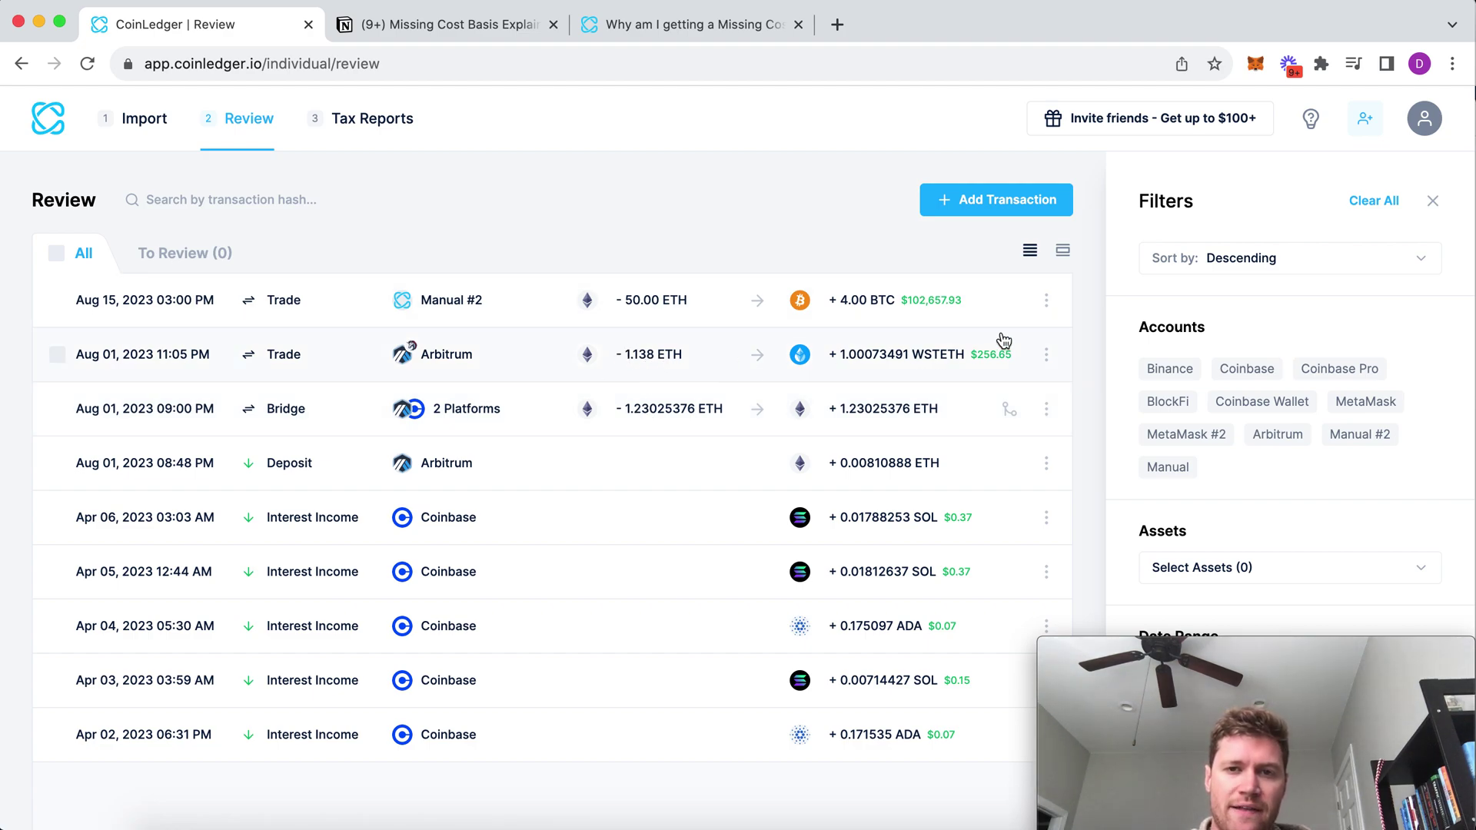
click(542, 356)
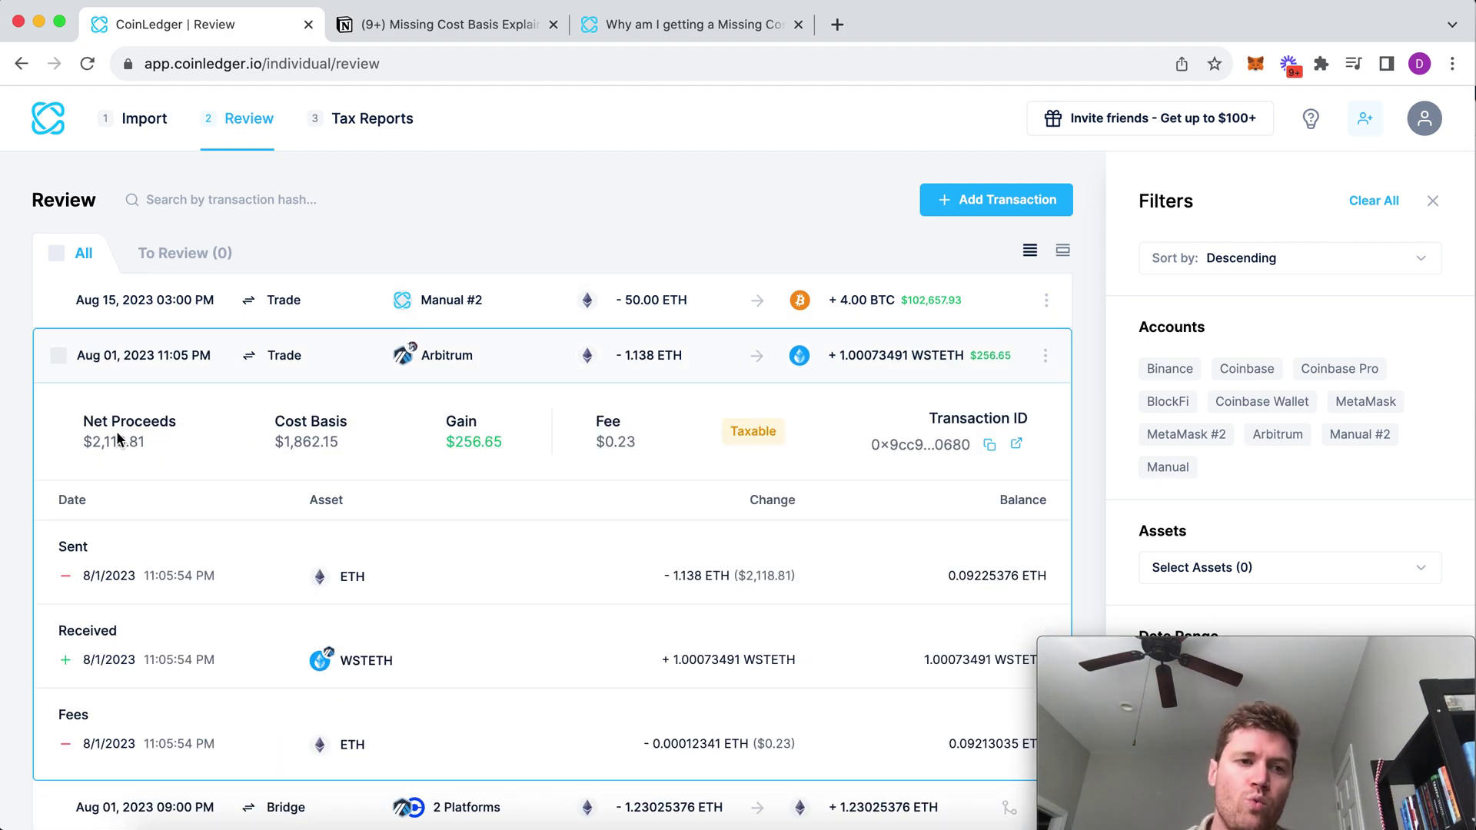
Step: Highlight the Arbitrum trade's $1,862.15 cost basis and $256.65 gain, and view the Missing Cost Basis help article
drag(288, 446, 379, 439)
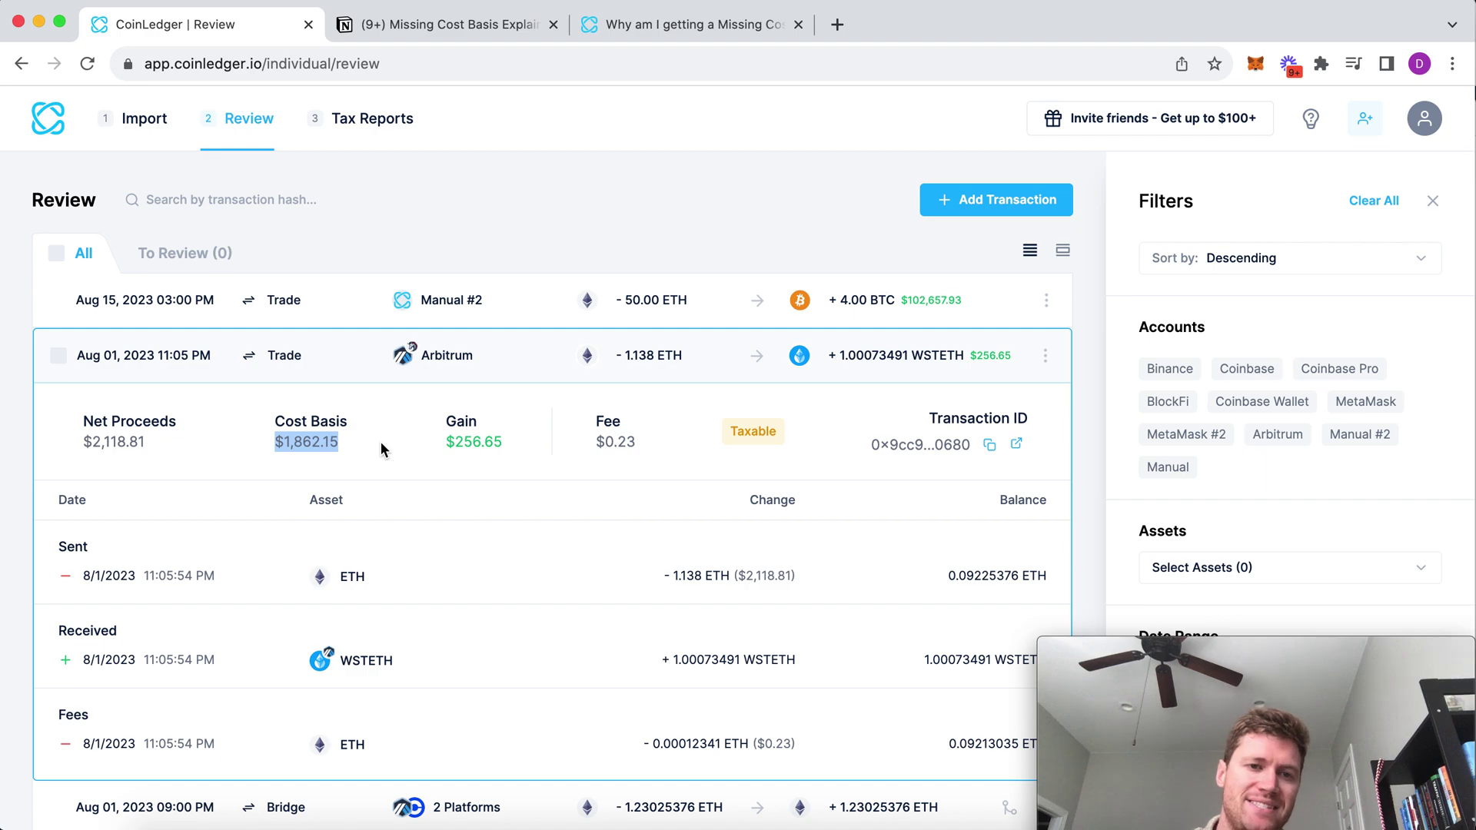
drag(444, 441, 520, 441)
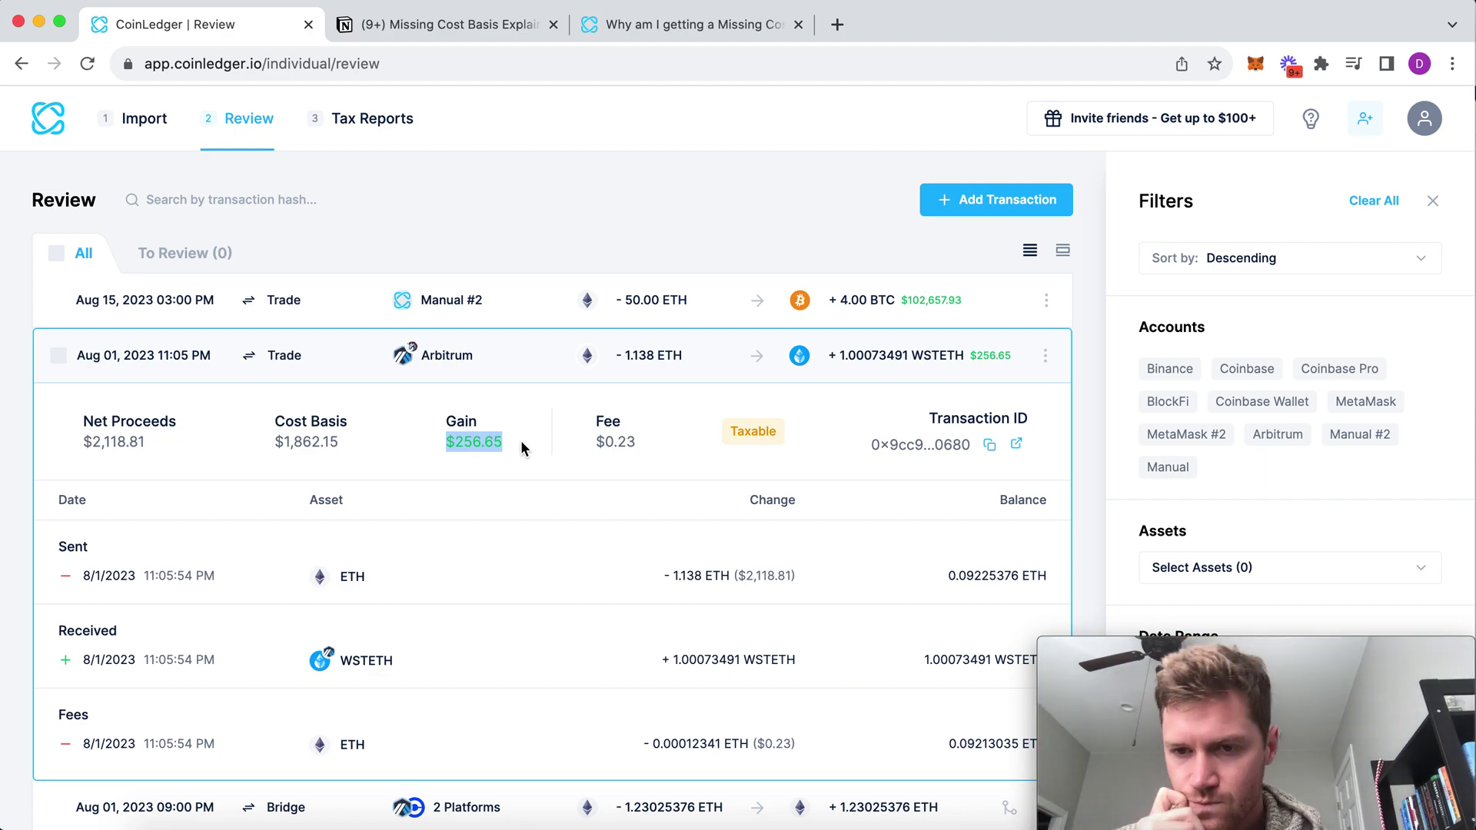
click(725, 26)
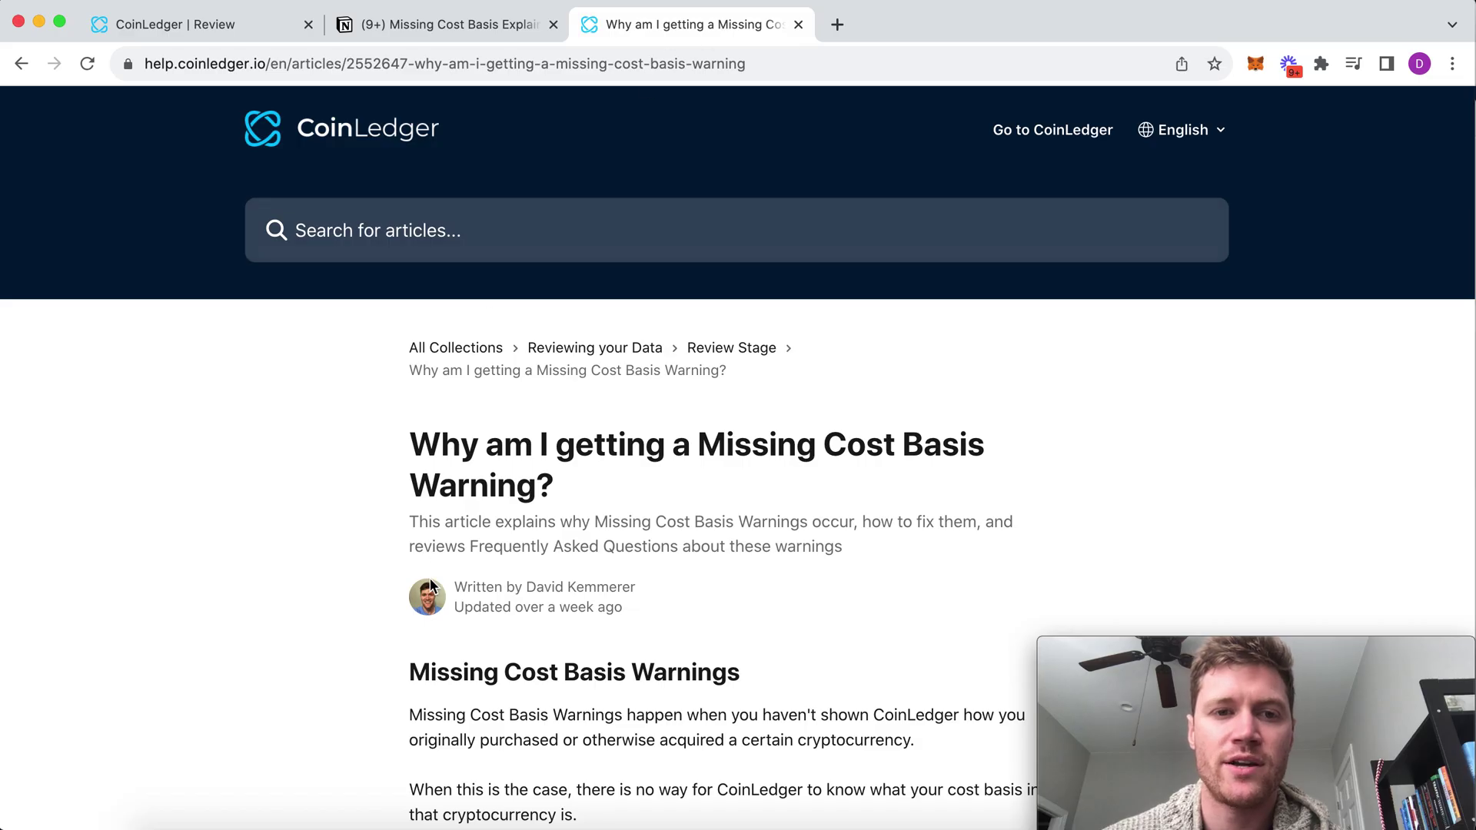
scroll(474, 474, down, 20)
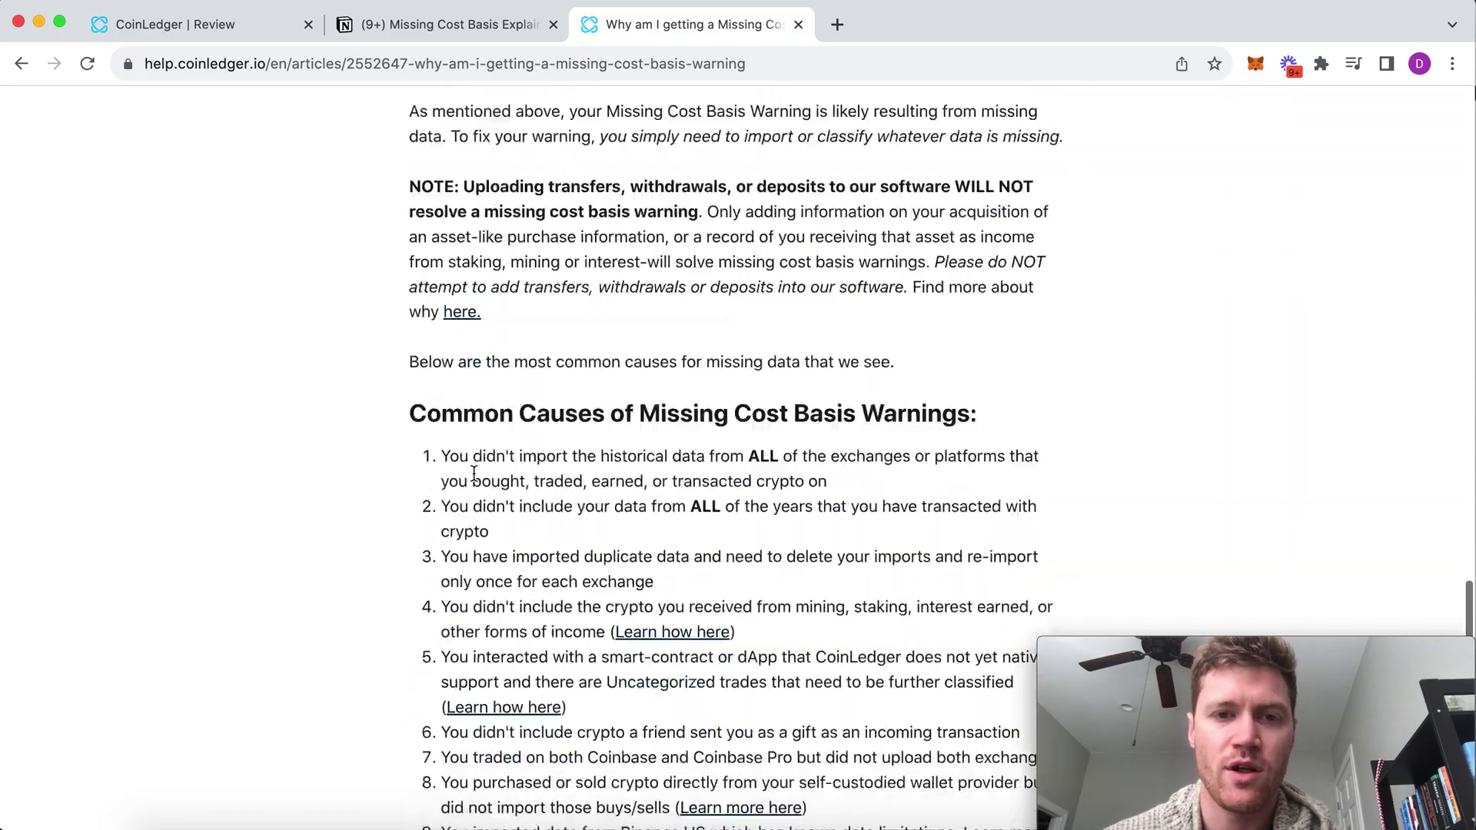
scroll(473, 480, up, 20)
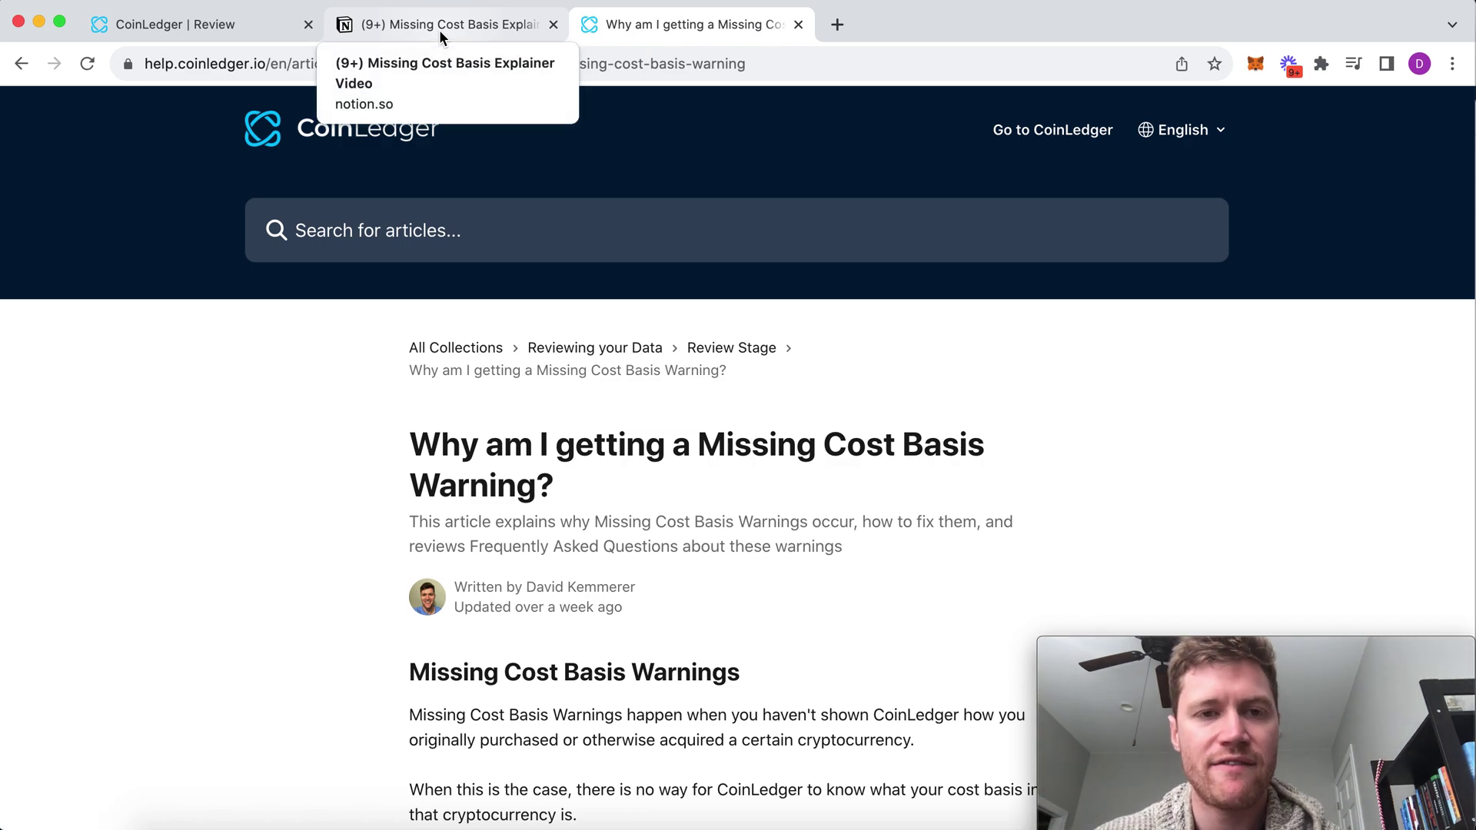
click(440, 29)
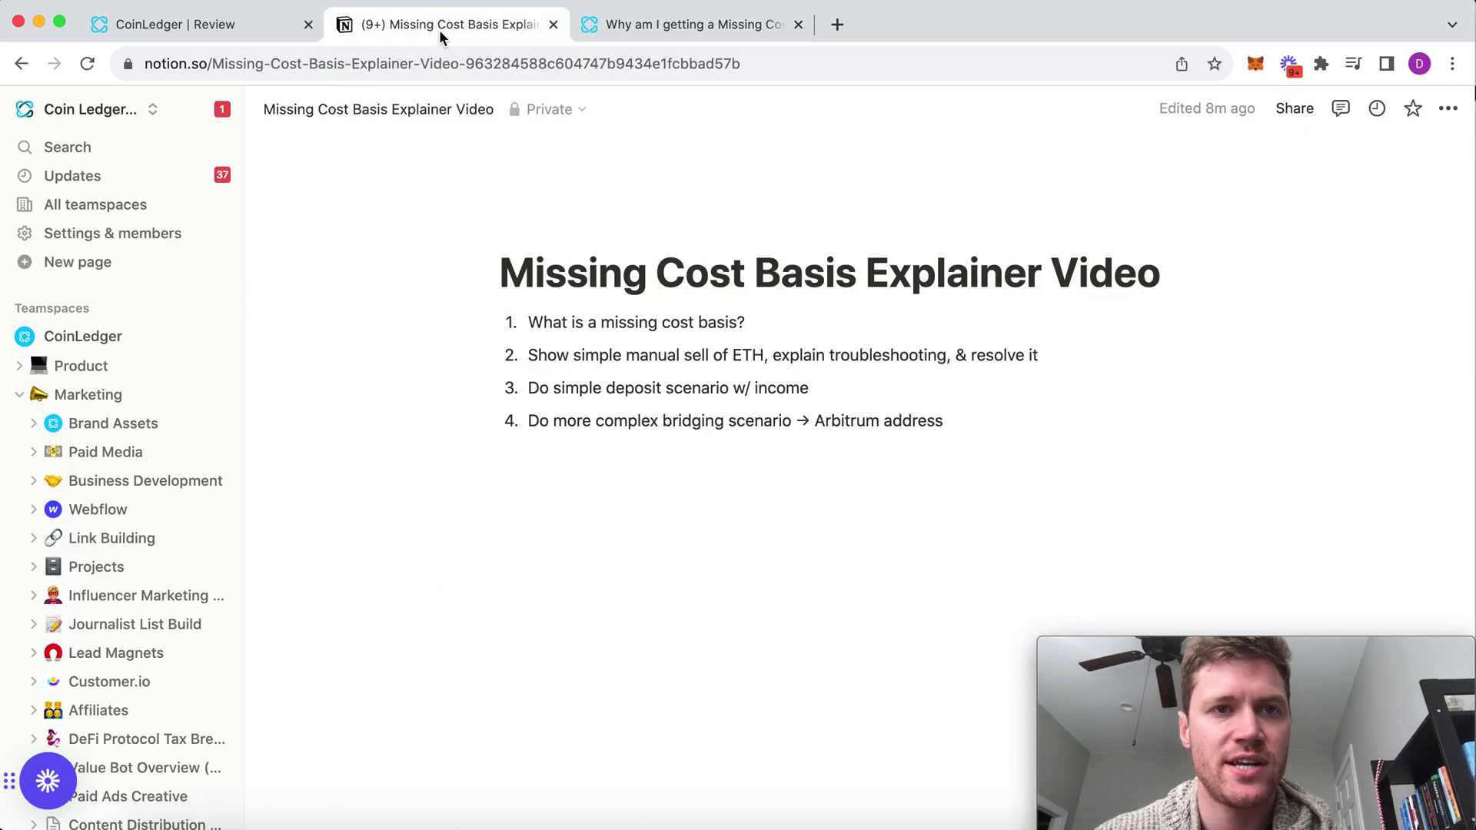
click(254, 29)
mouse_move(408, 356)
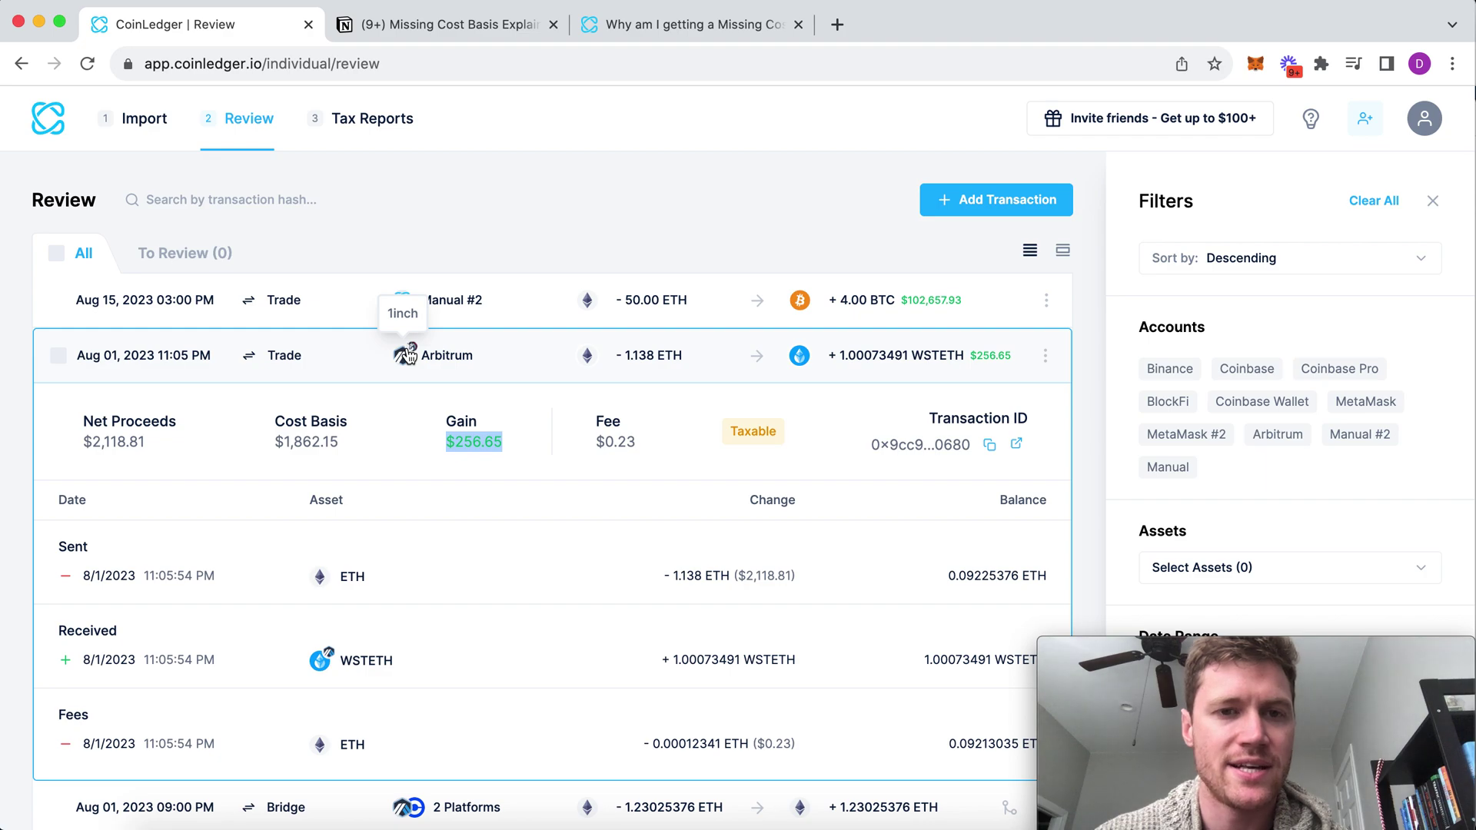